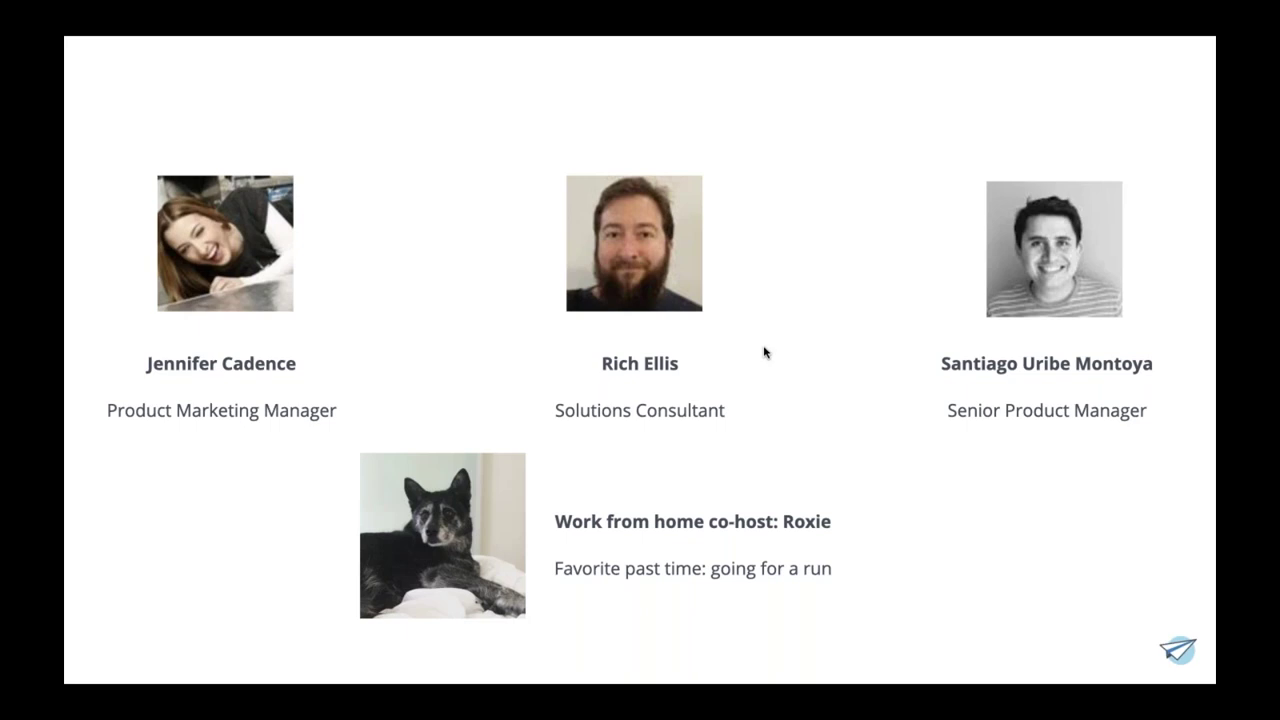
- Step through the Agenda slide to reach the 'New to the platform?' community slide
{"action": "key", "text": "Right"}
{"action": "key", "text": "Left"}
{"action": "key", "text": "Right"}
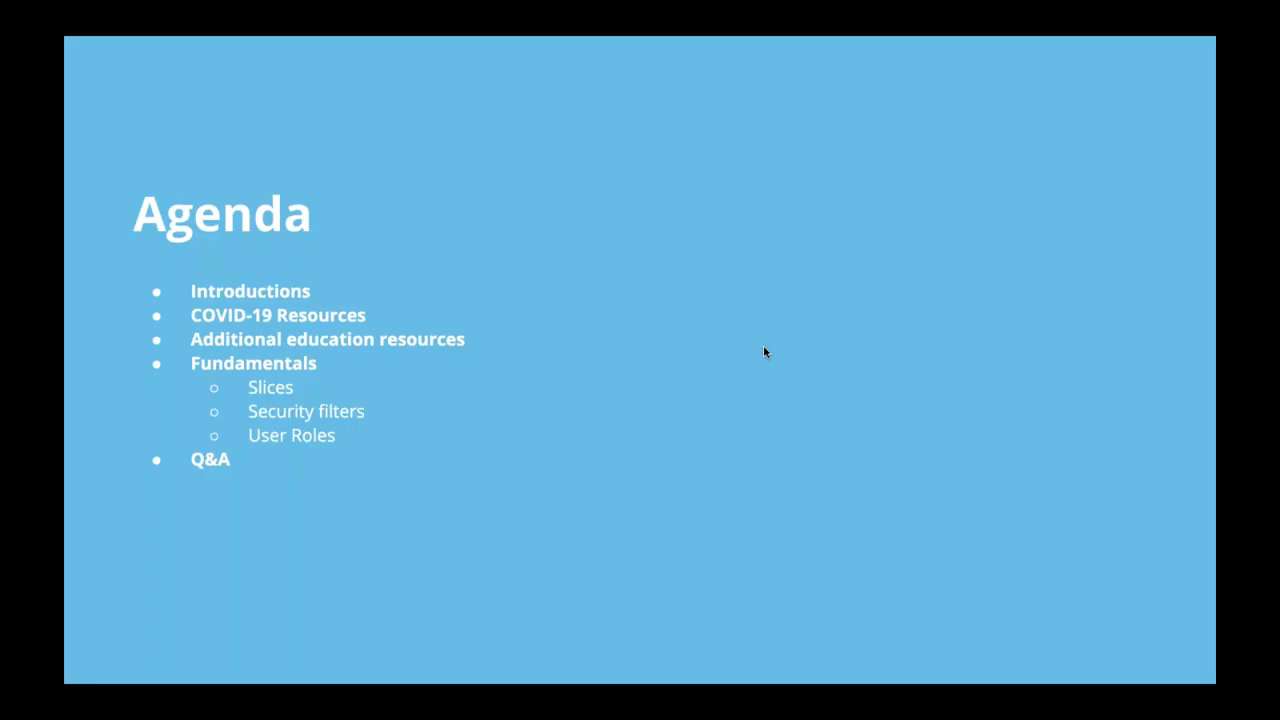
{"action": "key", "text": "Right"}
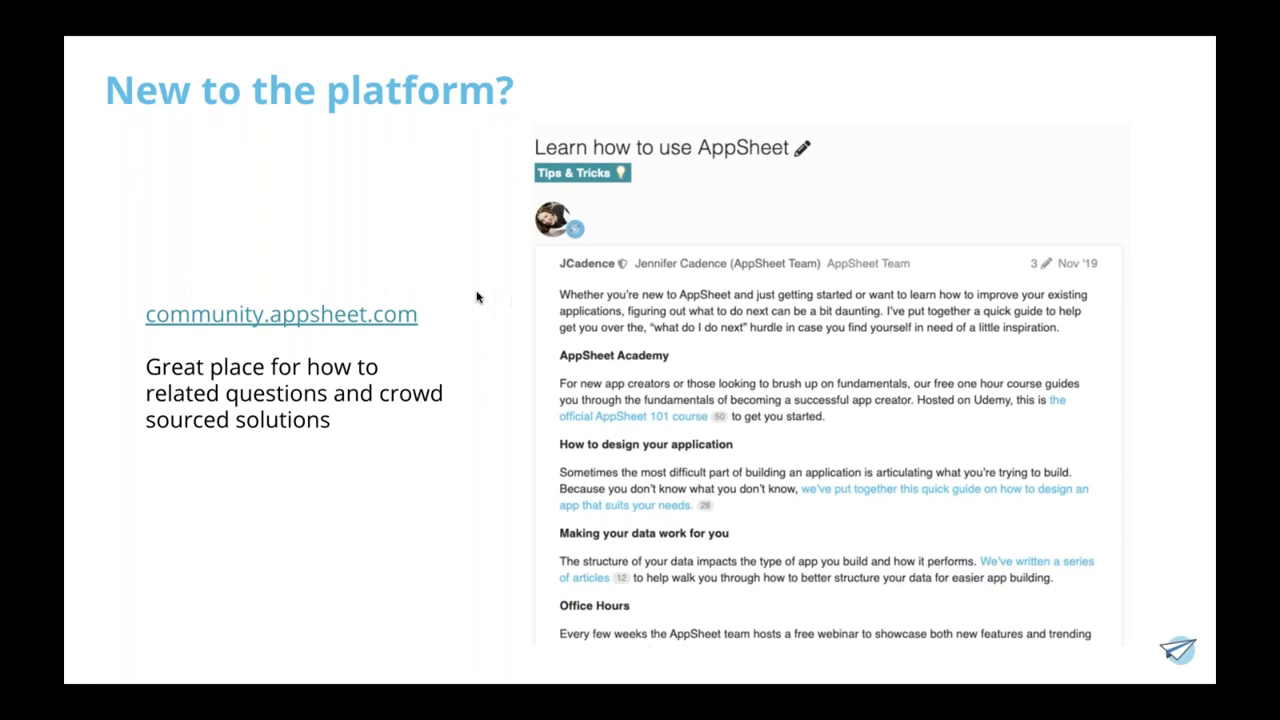
- Advance one slide to 'Non-english resources' about crowd-sourced learning content
{"action": "key", "text": "Right"}
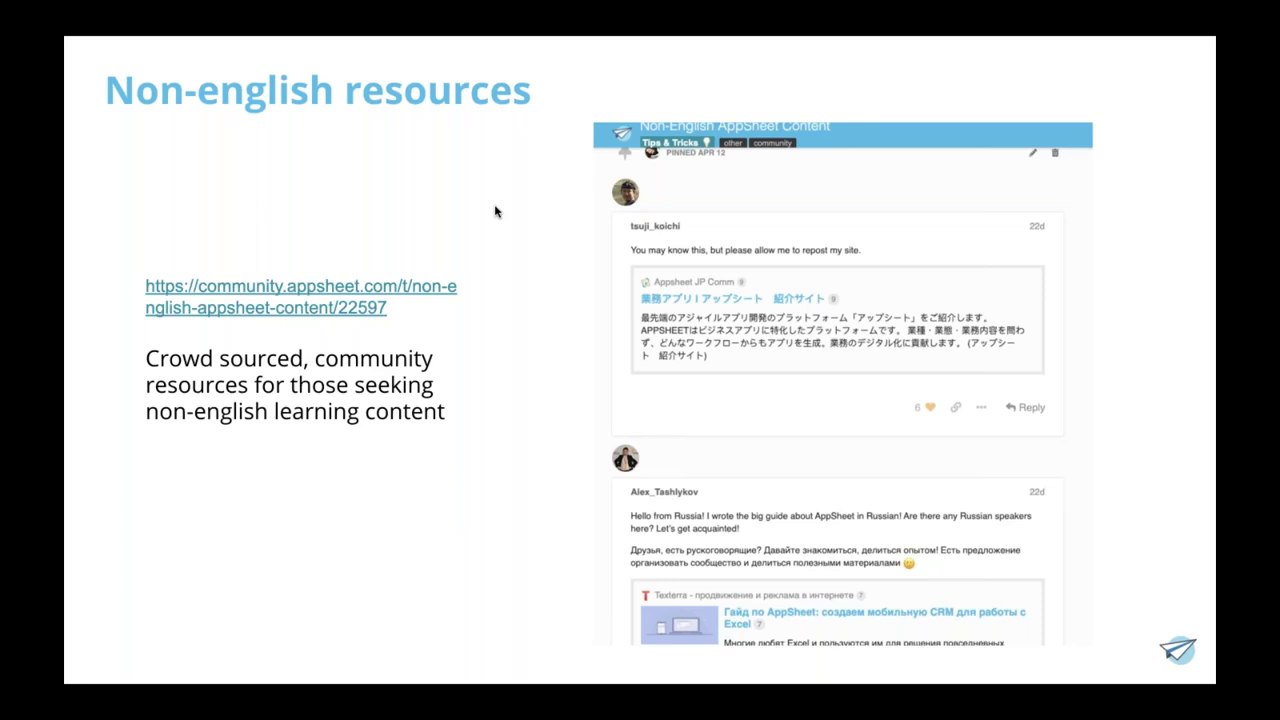
- Advance one slide to 'Fundamentals' with Slices, Security filters and User roles
{"action": "key", "text": "Right"}
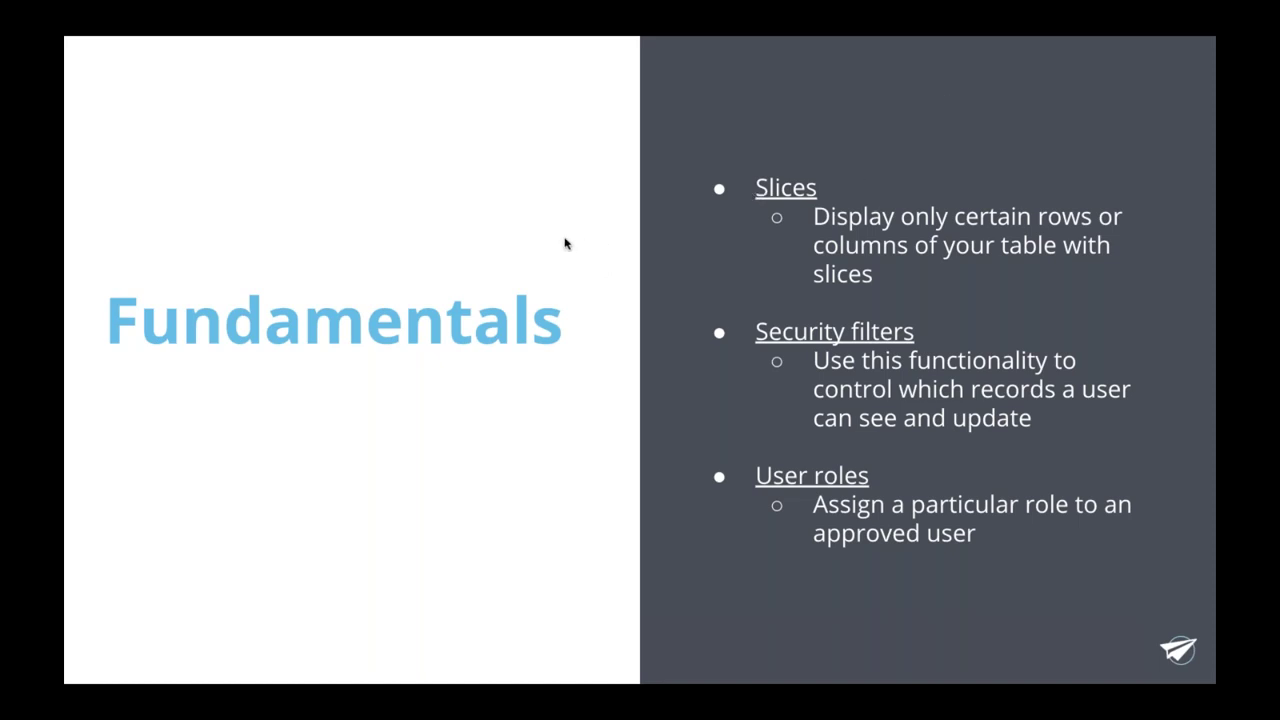
- Peek ahead at the Slices slide, then step back to Fundamentals
{"action": "key", "text": "Right"}
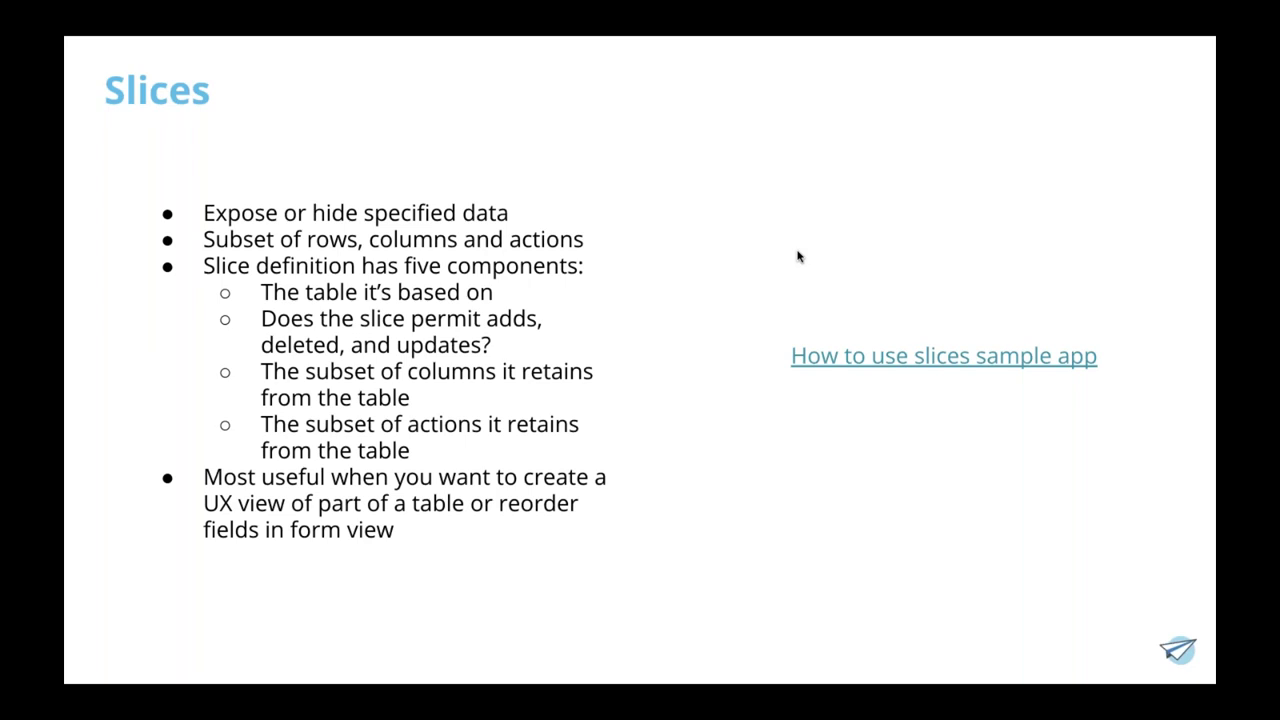
{"action": "key", "text": "Right"}
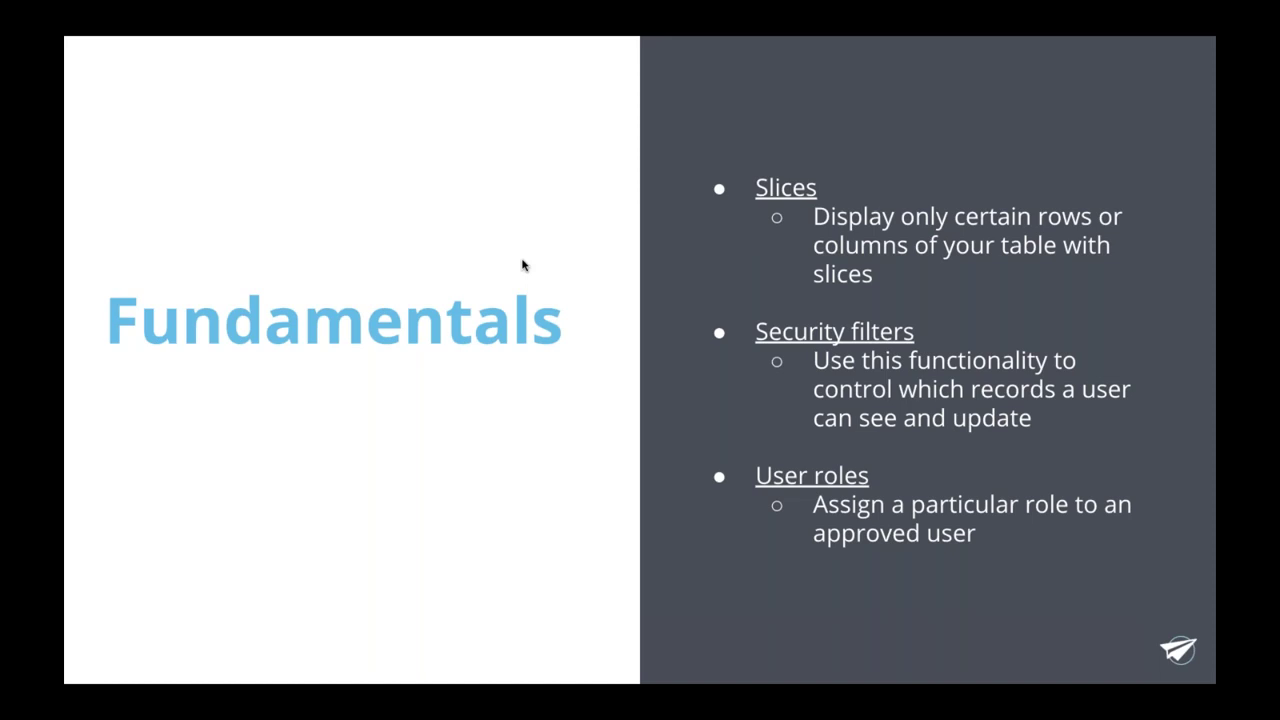
- Show the Slices slide, glance ahead at Security Filters, and return to Slices
{"action": "key", "text": "Right"}
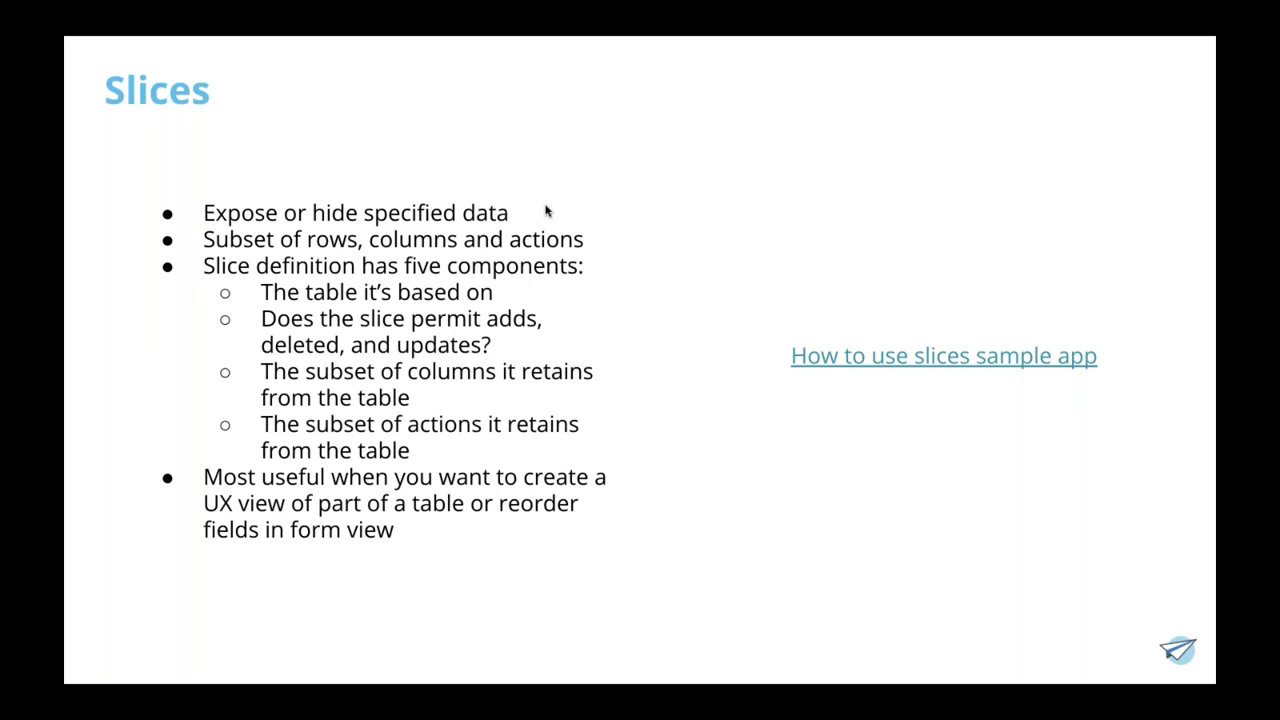
{"action": "left_click", "coordinate": [731, 146]}
{"action": "key", "text": "Left"}
- Open the 'How to use slices' sample app and scroll through its Foo rows
{"action": "left_click", "coordinate": [820, 360]}
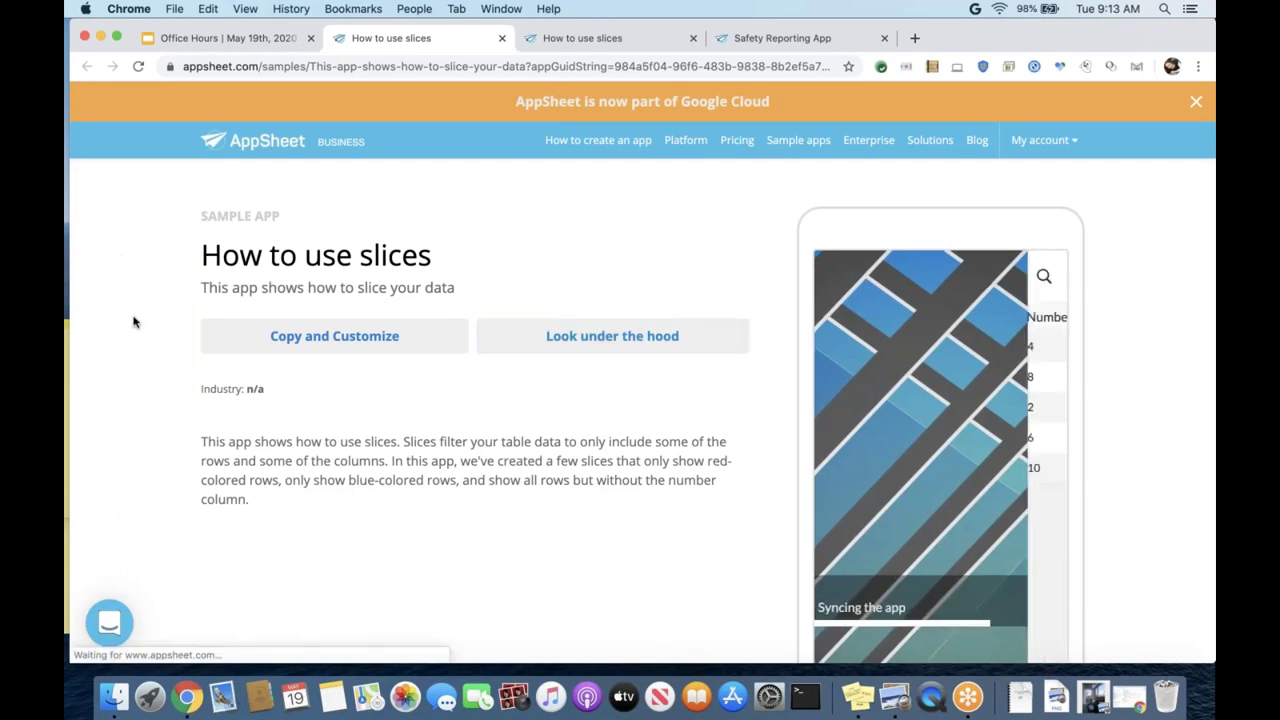
{"action": "scroll", "coordinate": [134, 321], "scroll_direction": "down", "scroll_amount": 1}
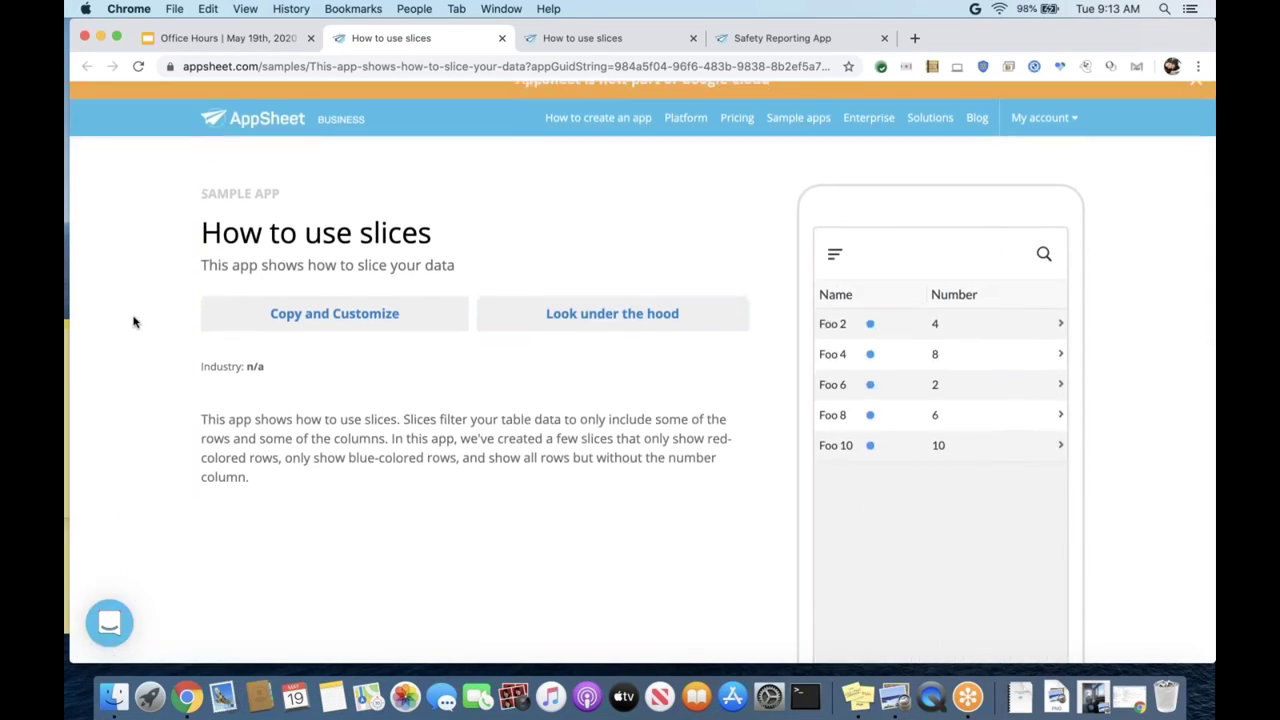
{"action": "scroll", "coordinate": [134, 321], "scroll_direction": "down", "scroll_amount": 1}
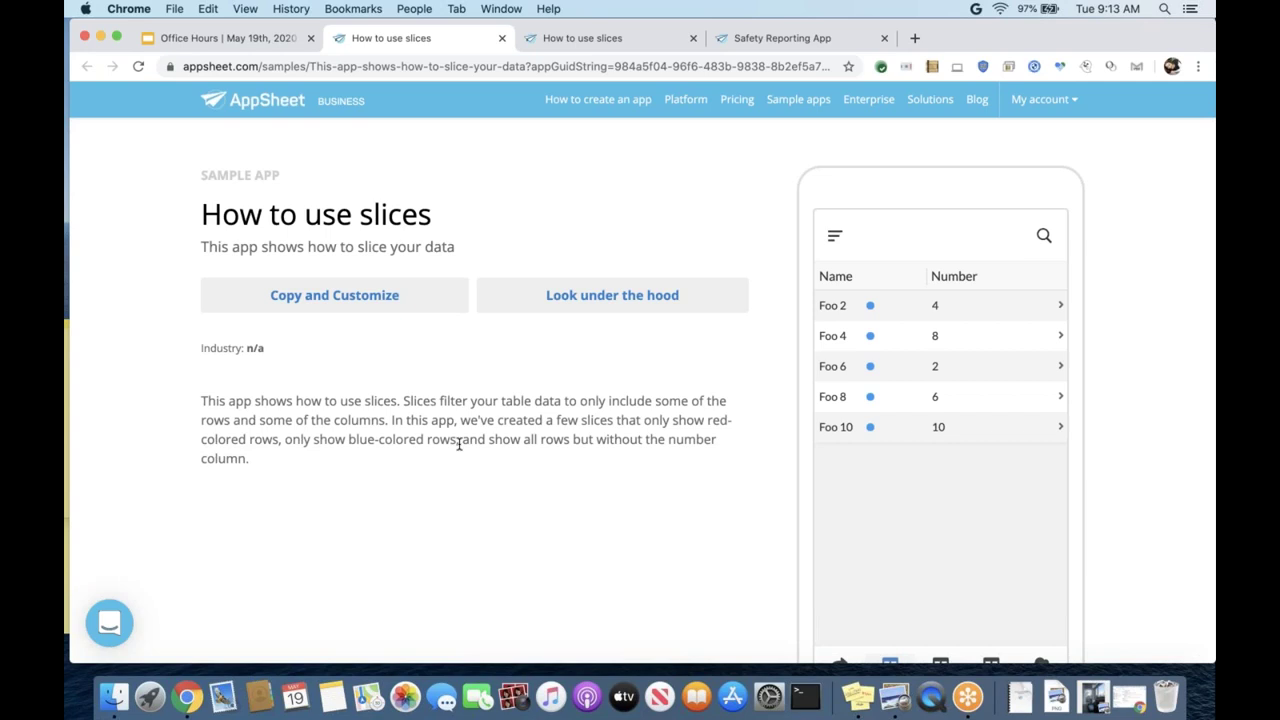
{"action": "scroll", "coordinate": [459, 444], "scroll_direction": "down", "scroll_amount": 2}
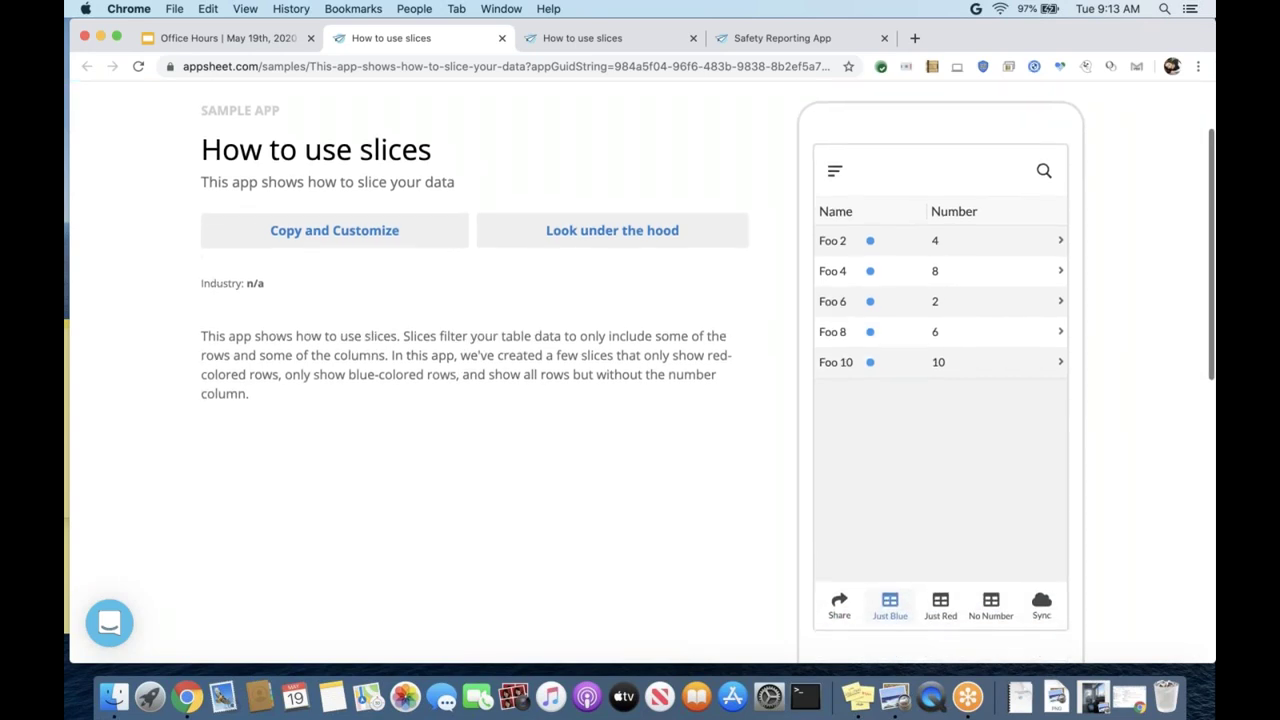
{"action": "scroll", "coordinate": [457, 434], "scroll_direction": "up", "scroll_amount": 3}
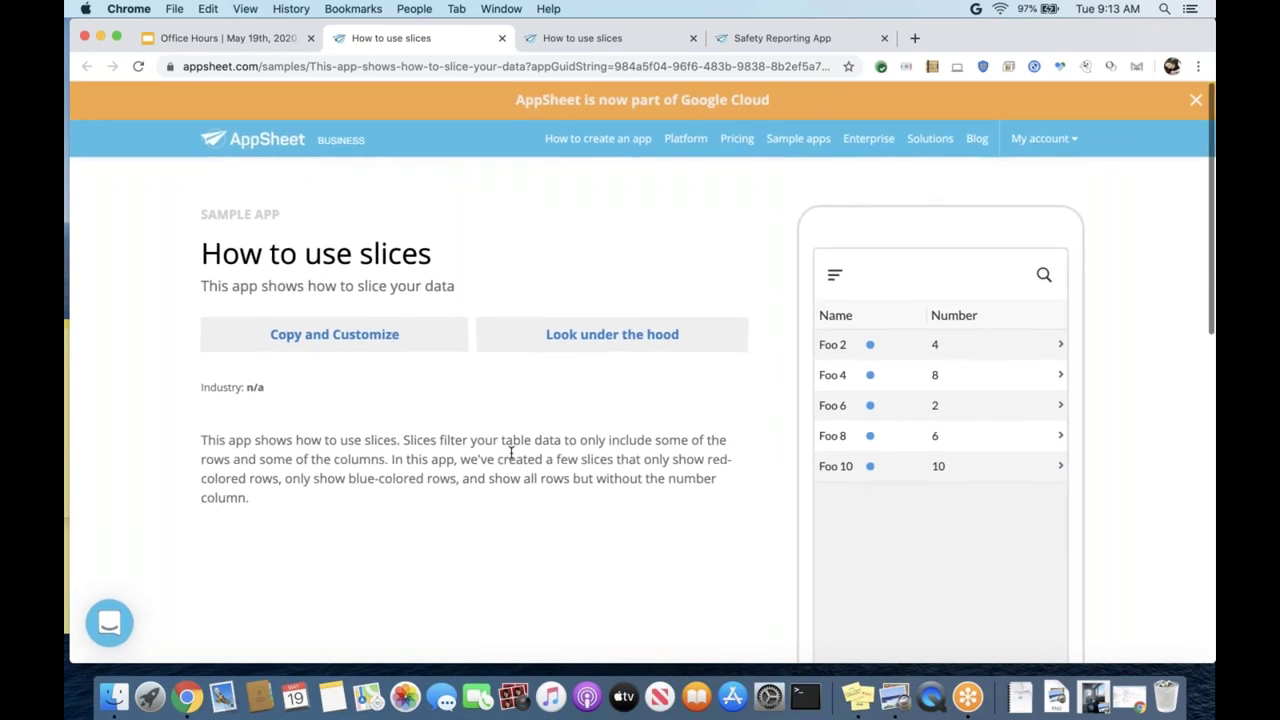
{"action": "scroll", "coordinate": [508, 449], "scroll_direction": "down", "scroll_amount": 2}
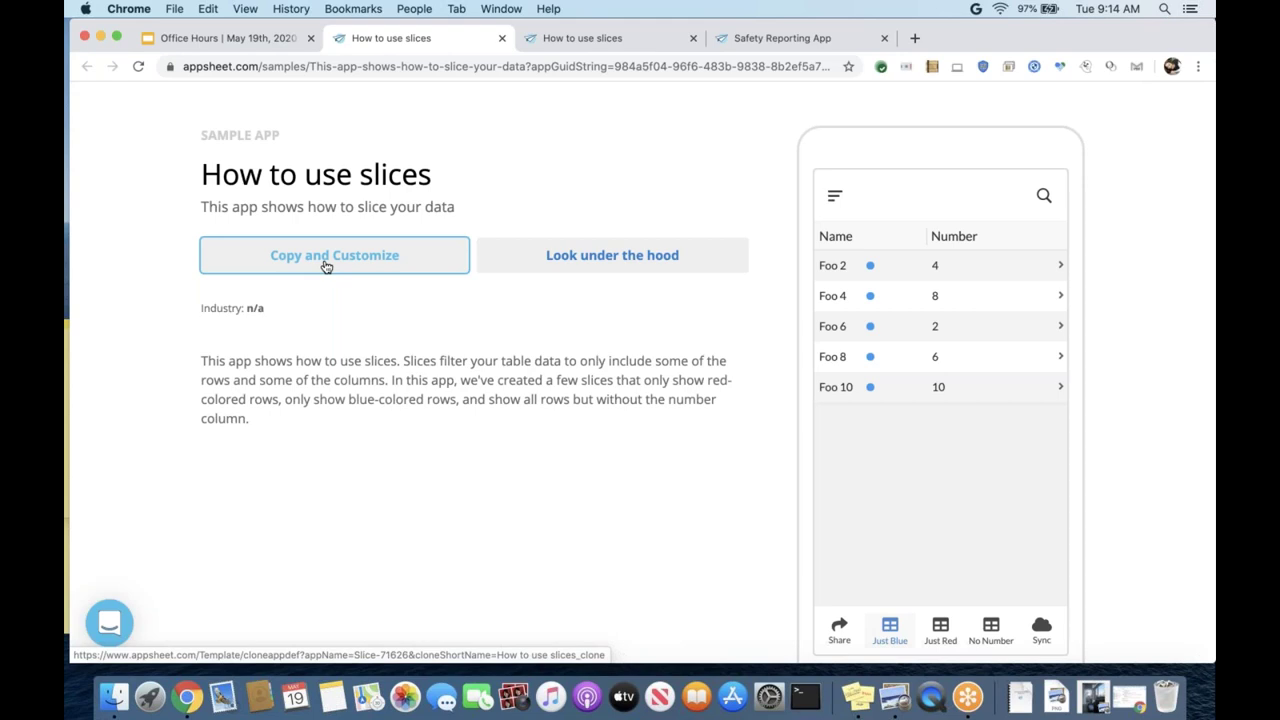
- Copy the sample app as 'How to use slices Part two', keeping category Other
{"action": "left_click", "coordinate": [325, 262]}
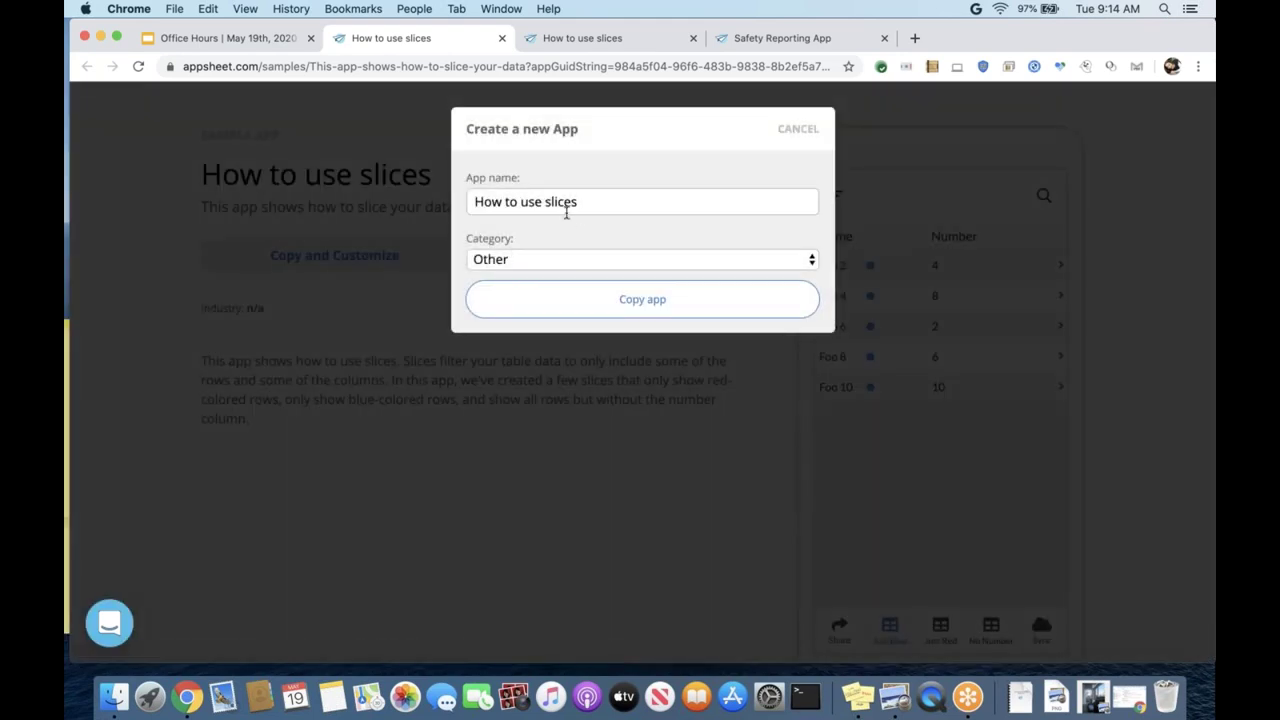
{"action": "type", "text": "Part two"}
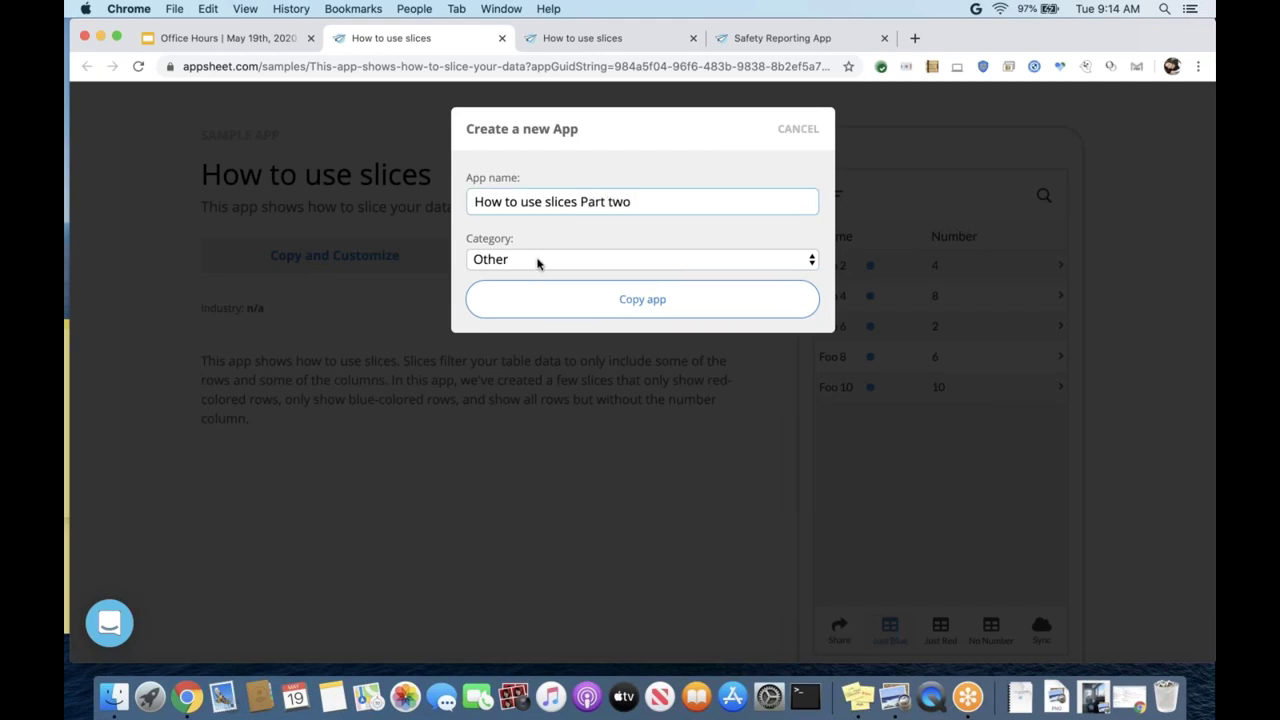
{"action": "left_click", "coordinate": [537, 262]}
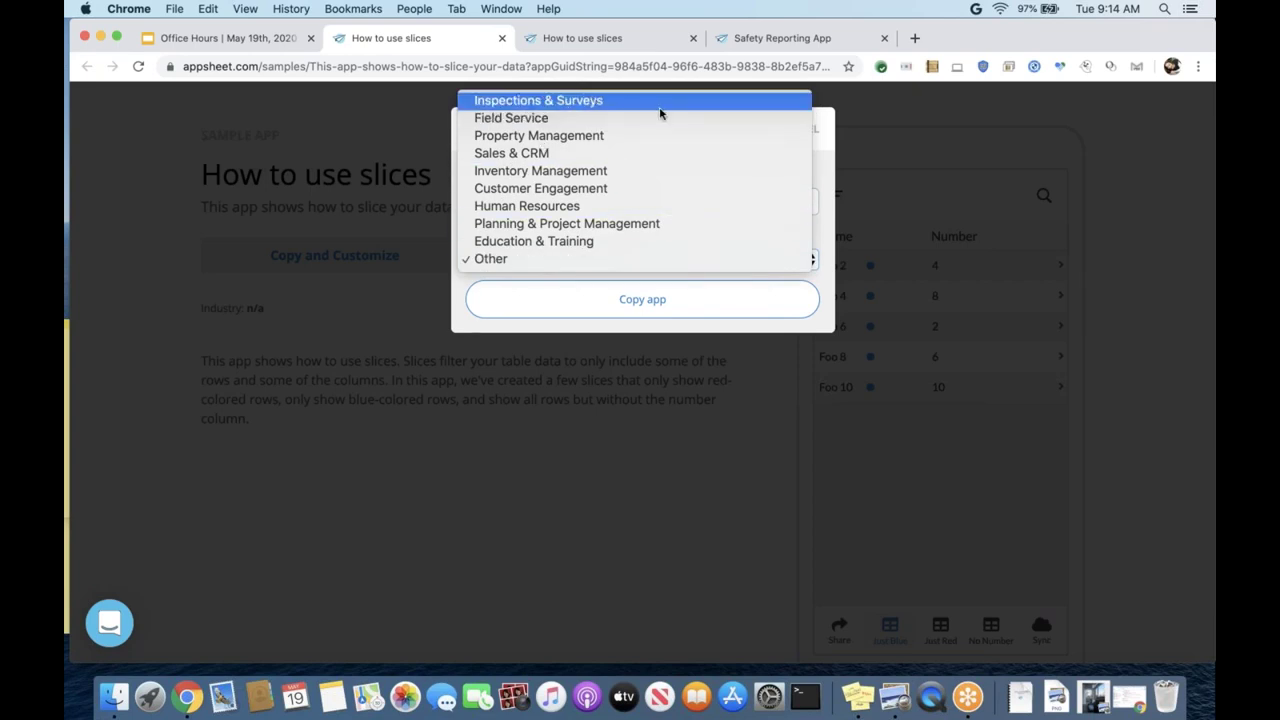
{"action": "left_click", "coordinate": [659, 261]}
{"action": "left_click", "coordinate": [637, 302]}
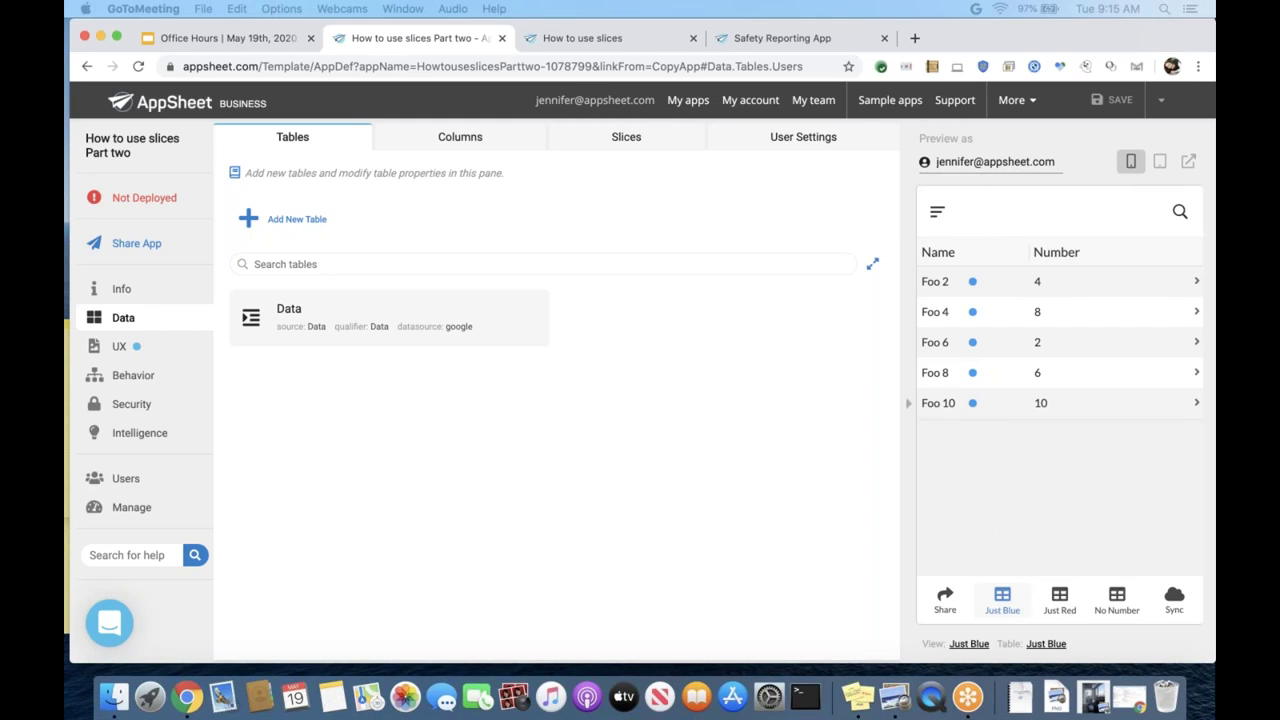
- Expand the Data table card to review its name, Updates and Adds, and storage settings
{"action": "left_click", "coordinate": [446, 430]}
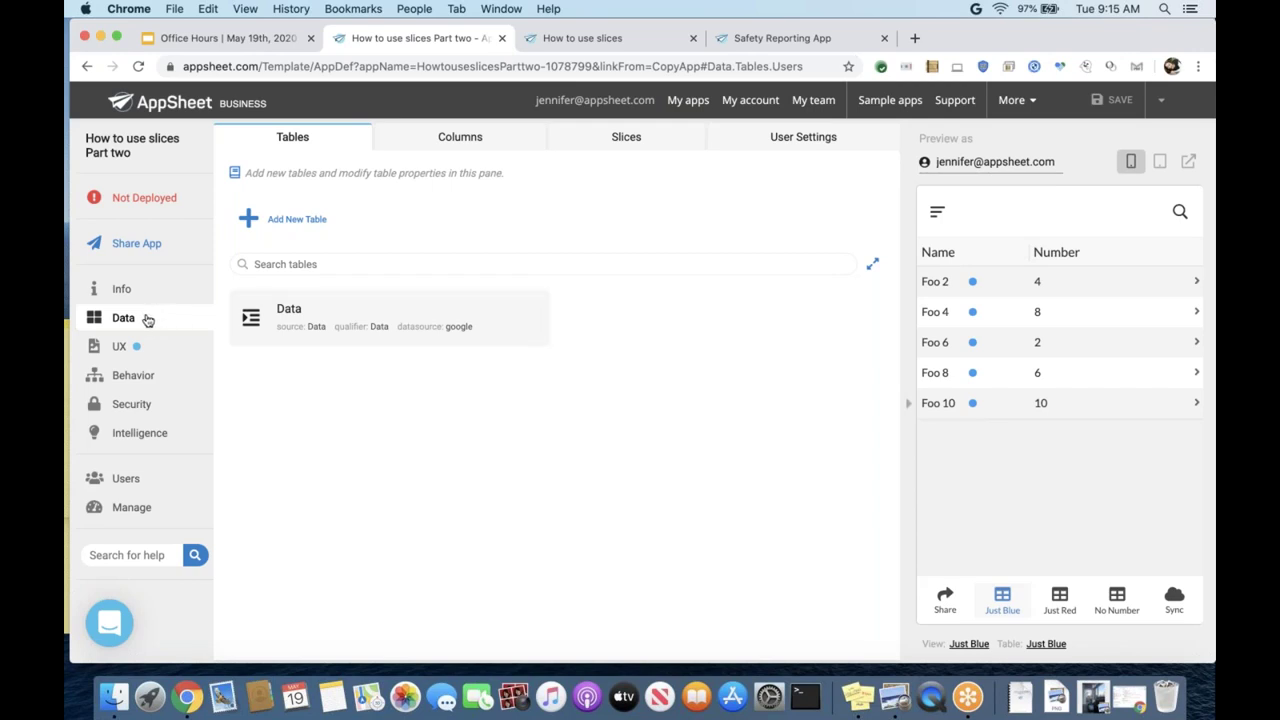
{"action": "left_click", "coordinate": [311, 329]}
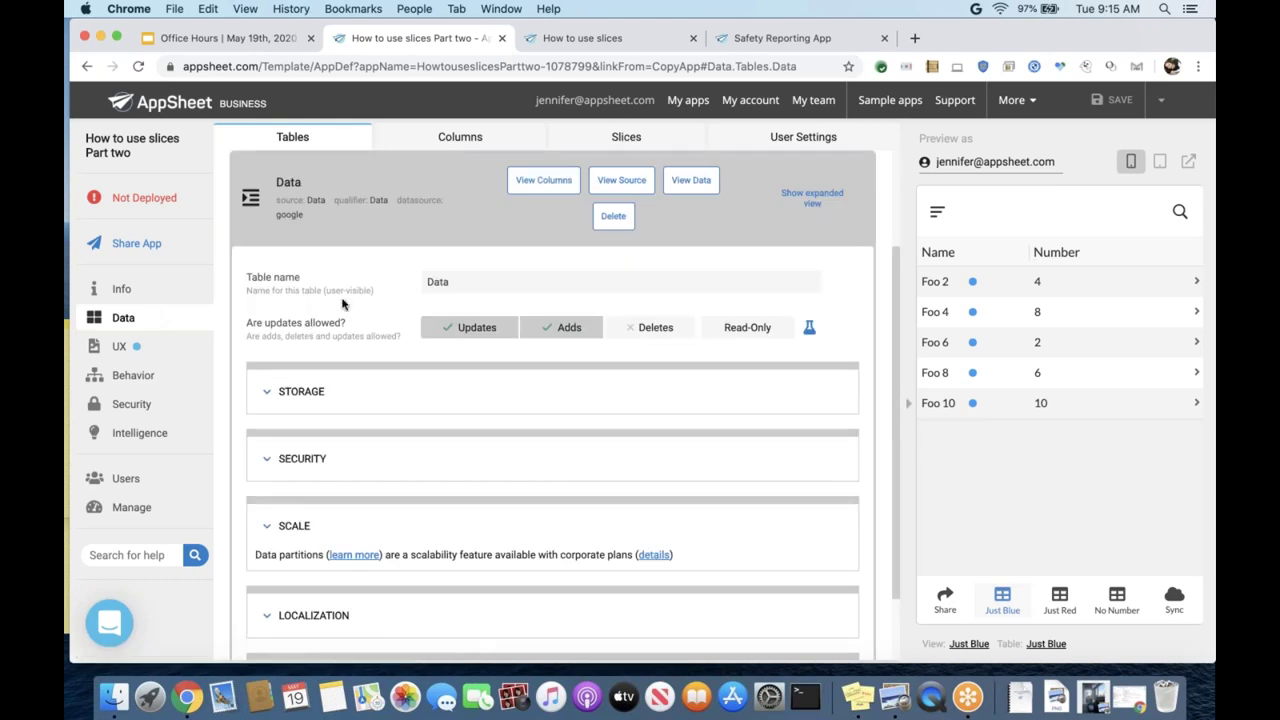
{"action": "scroll", "coordinate": [343, 305], "scroll_direction": "down", "scroll_amount": 1}
{"action": "scroll", "coordinate": [343, 306], "scroll_direction": "up", "scroll_amount": 2}
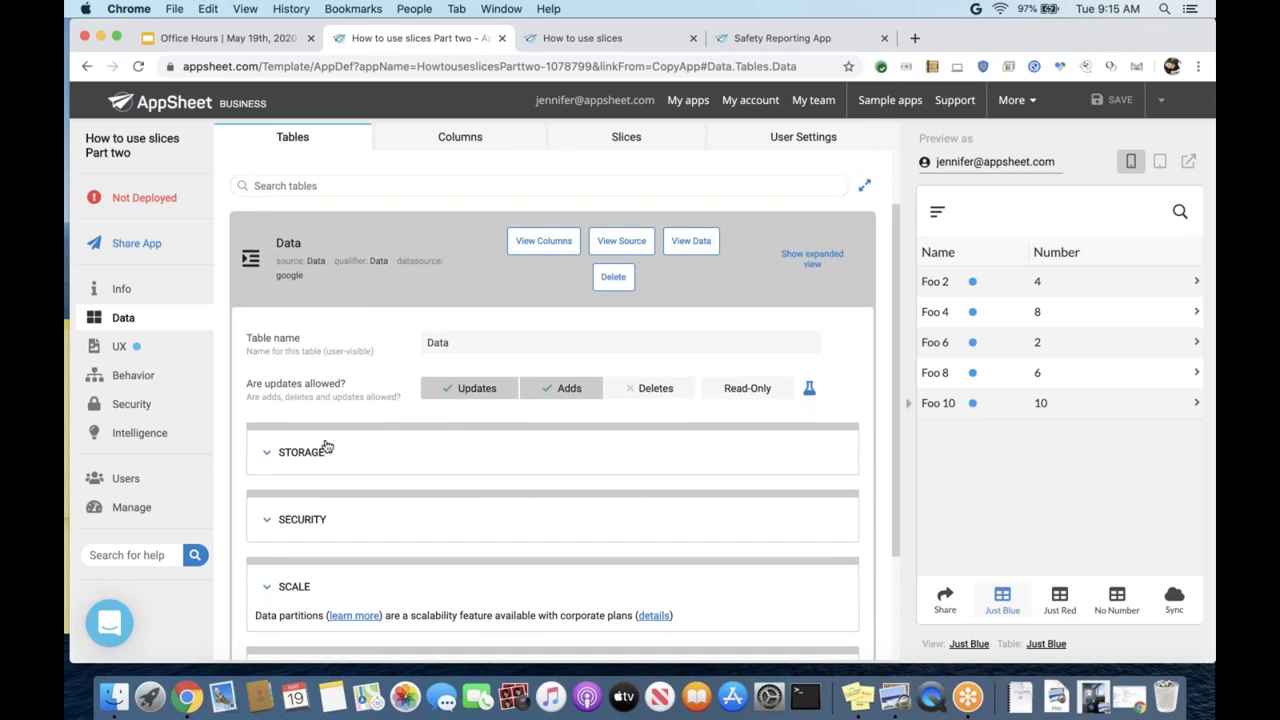
- Open the Data table's source spreadsheet with Name, Color and Number for Foo 1–10
{"action": "left_click", "coordinate": [620, 242]}
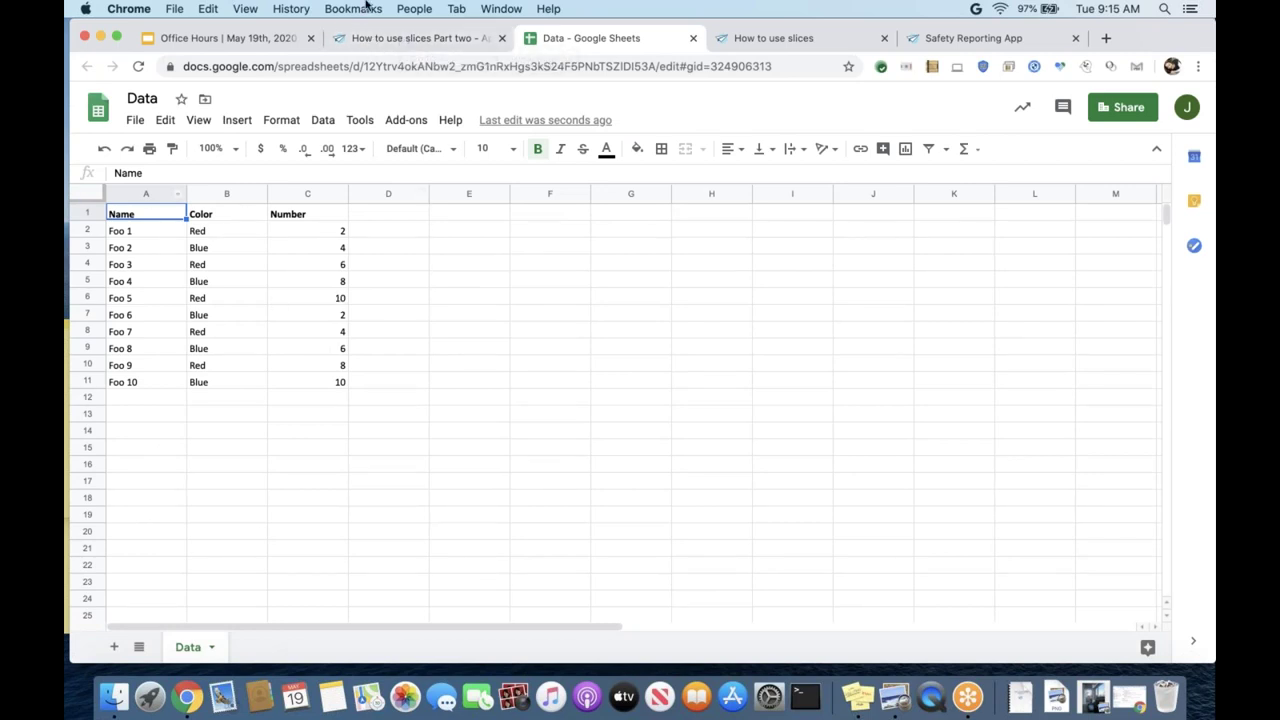
{"action": "left_click", "coordinate": [374, 40]}
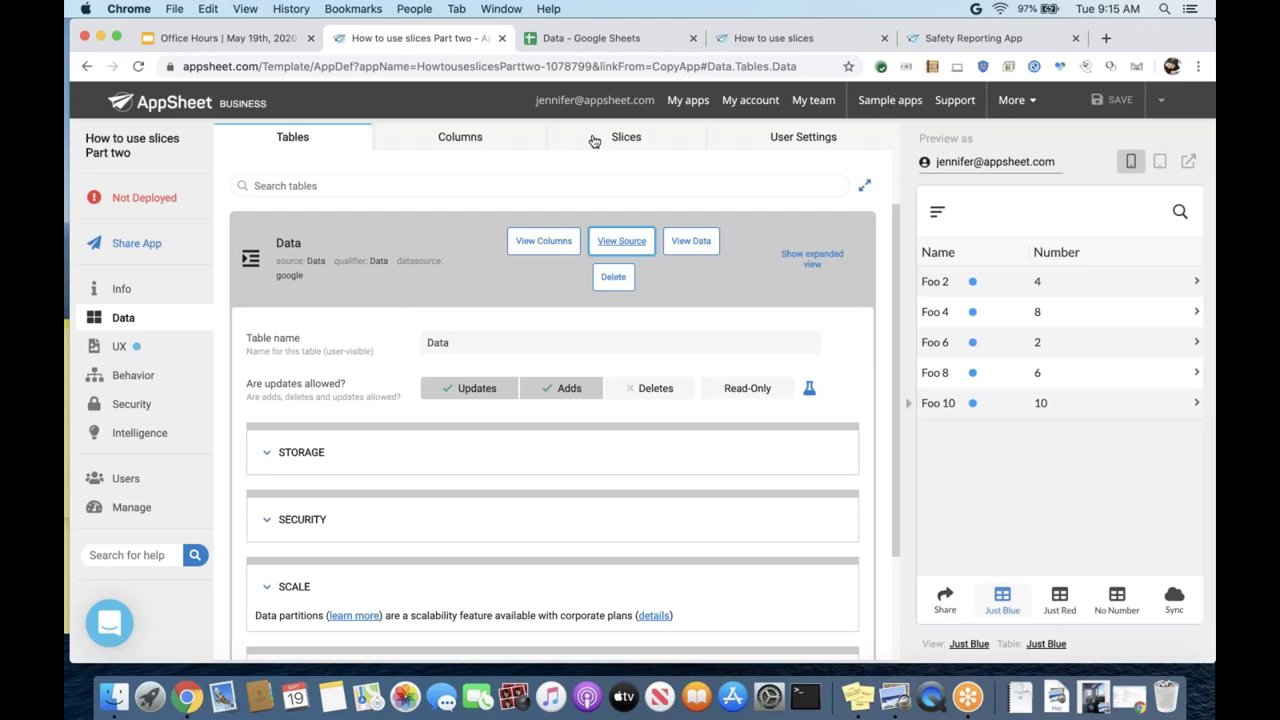
{"action": "left_click", "coordinate": [593, 42]}
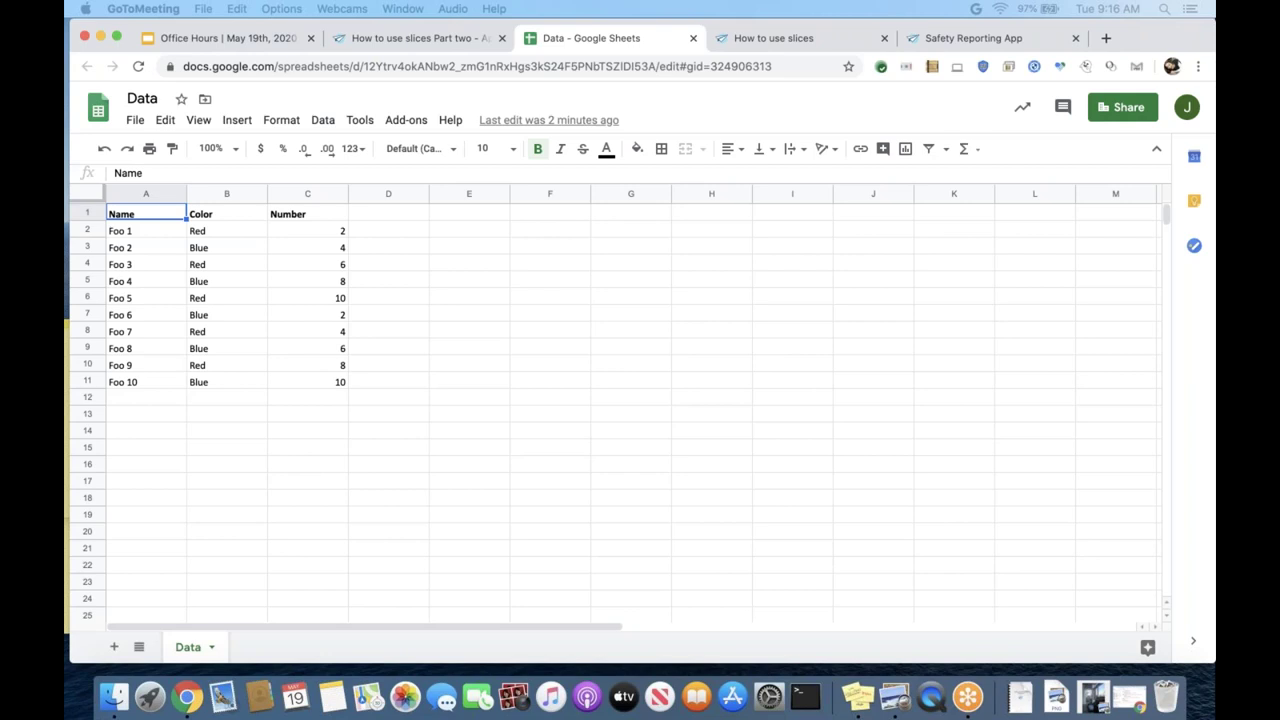
- Return to the slices app editor and preview the Just Red view
{"action": "left_click", "coordinate": [399, 38]}
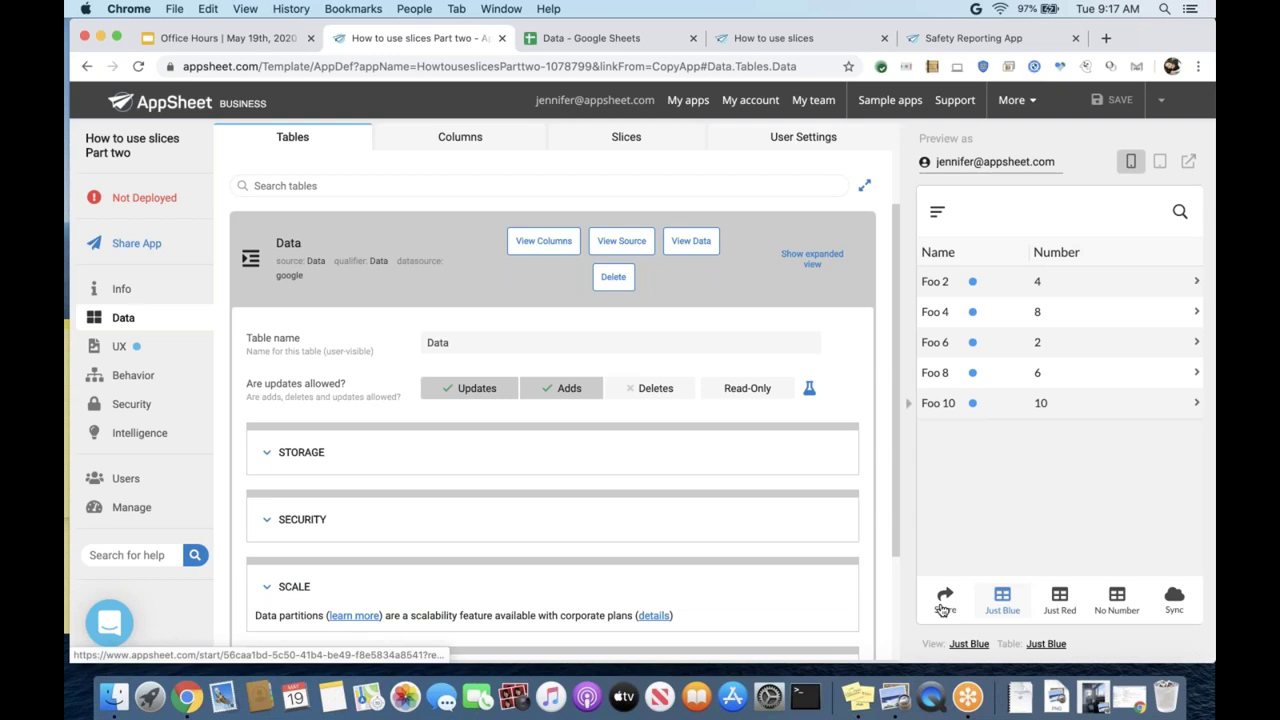
{"action": "left_click", "coordinate": [1060, 600]}
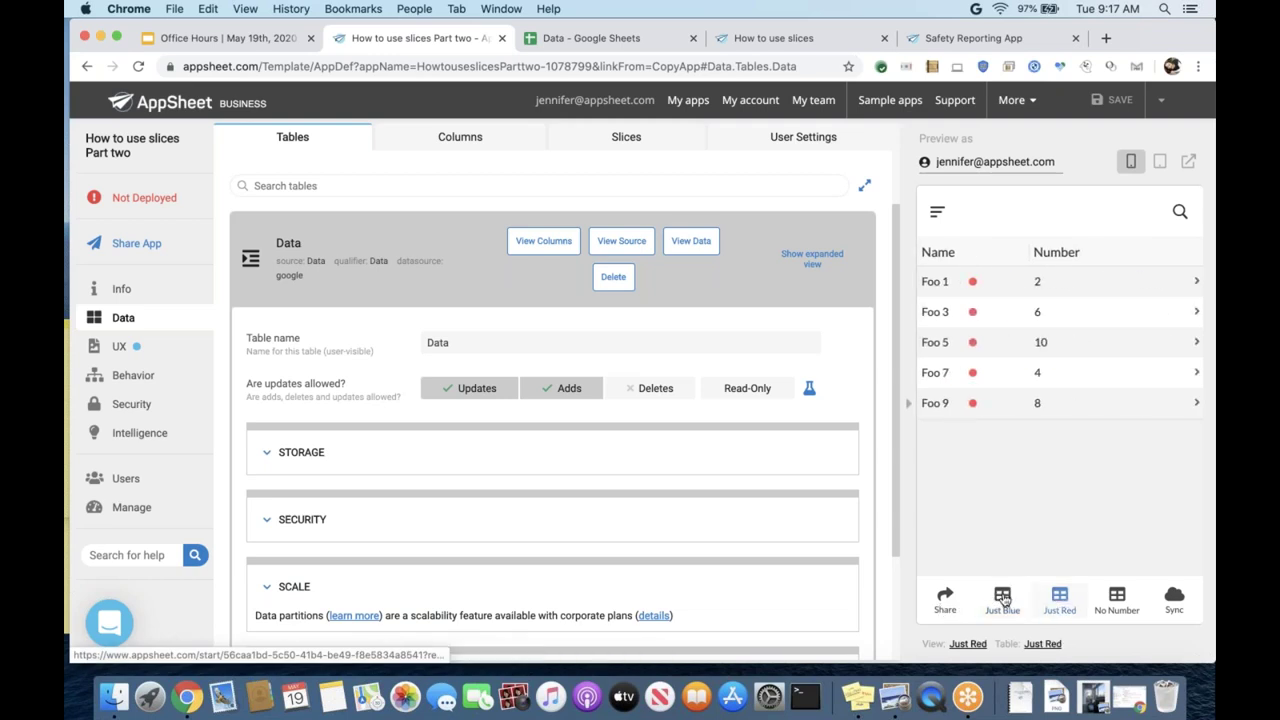
- Preview the Just Blue, Just Red and No Number views, ending on Just Blue's Foo 2–10 list
{"action": "left_click", "coordinate": [1003, 598]}
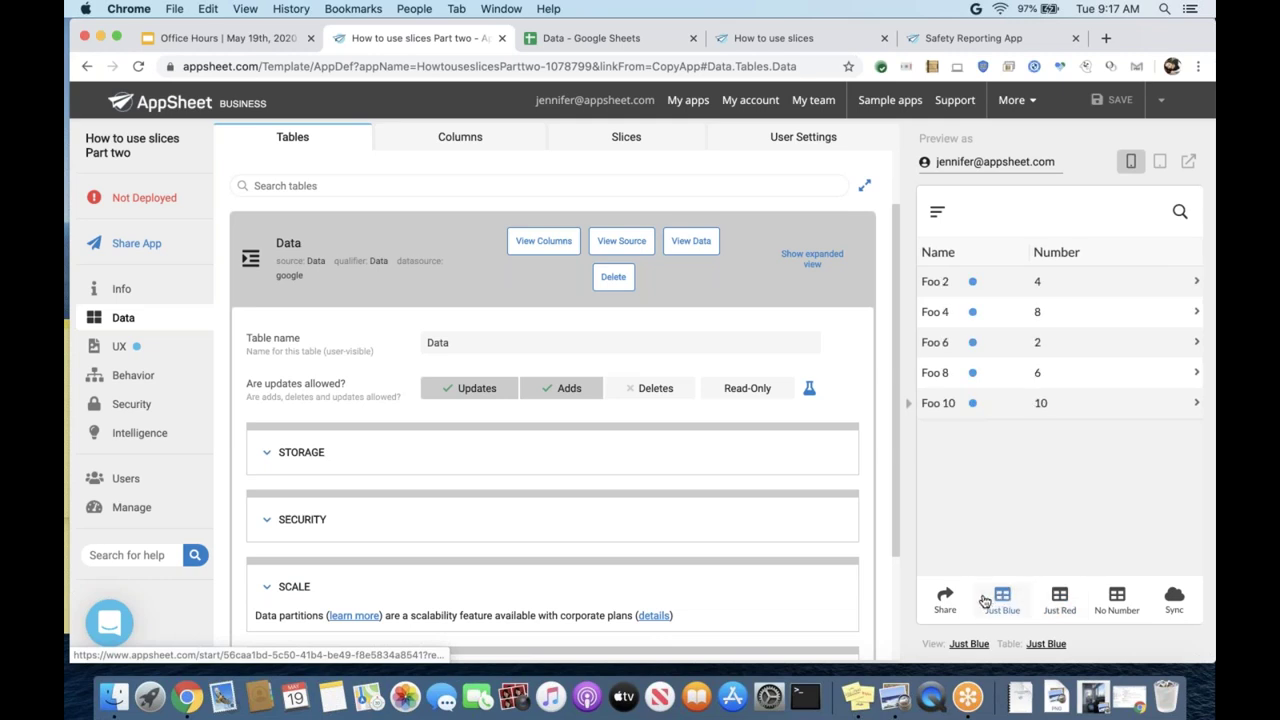
{"action": "left_click", "coordinate": [1058, 598]}
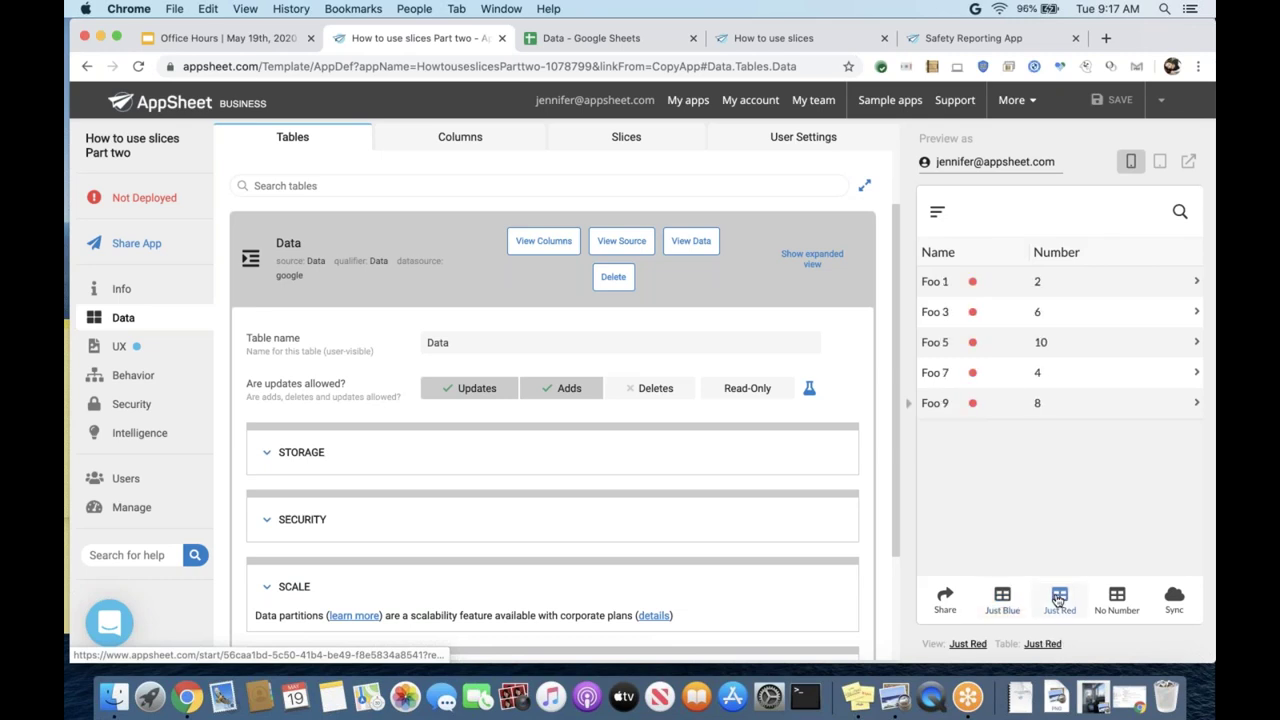
{"action": "left_click", "coordinate": [1114, 599]}
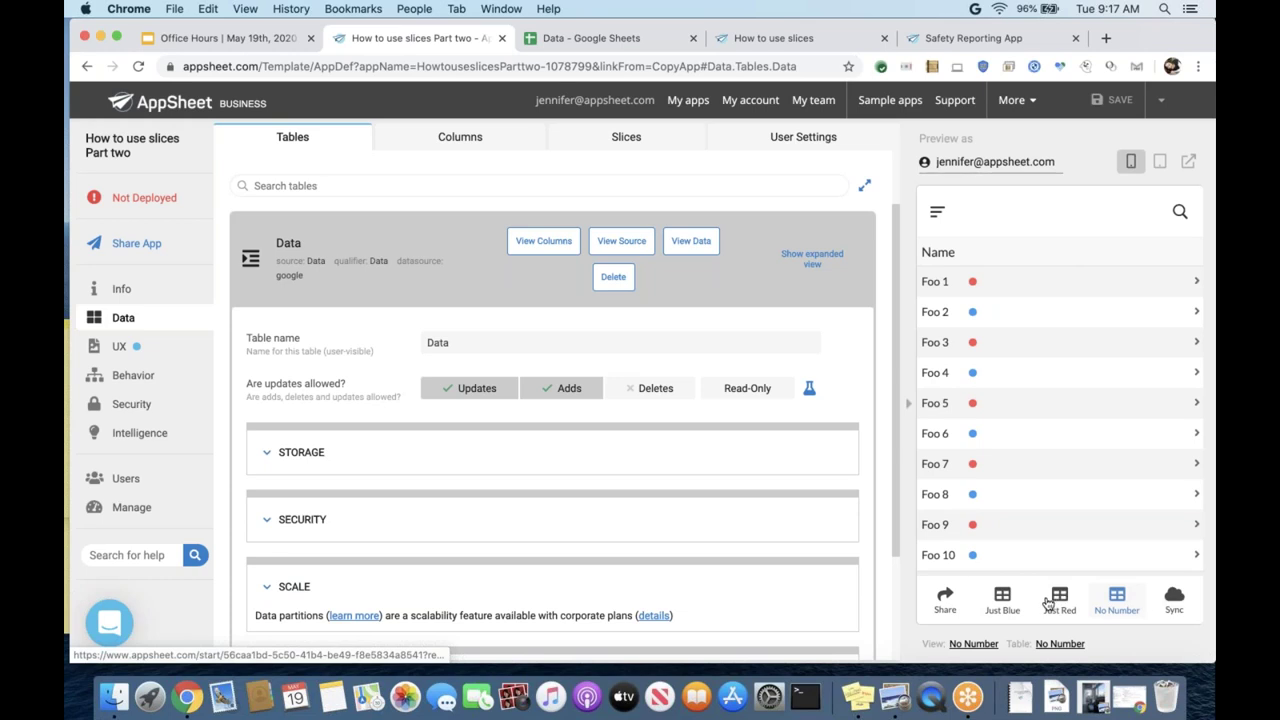
{"action": "left_click", "coordinate": [1002, 598]}
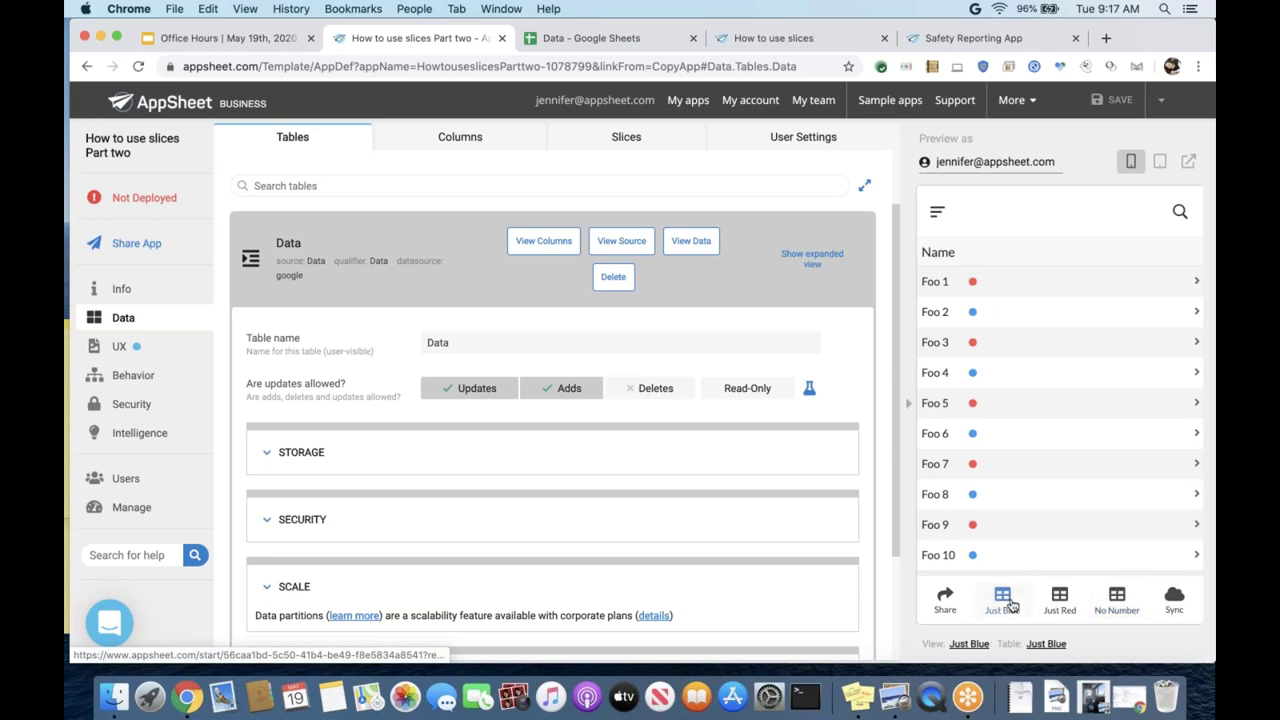
{"action": "left_click", "coordinate": [565, 40]}
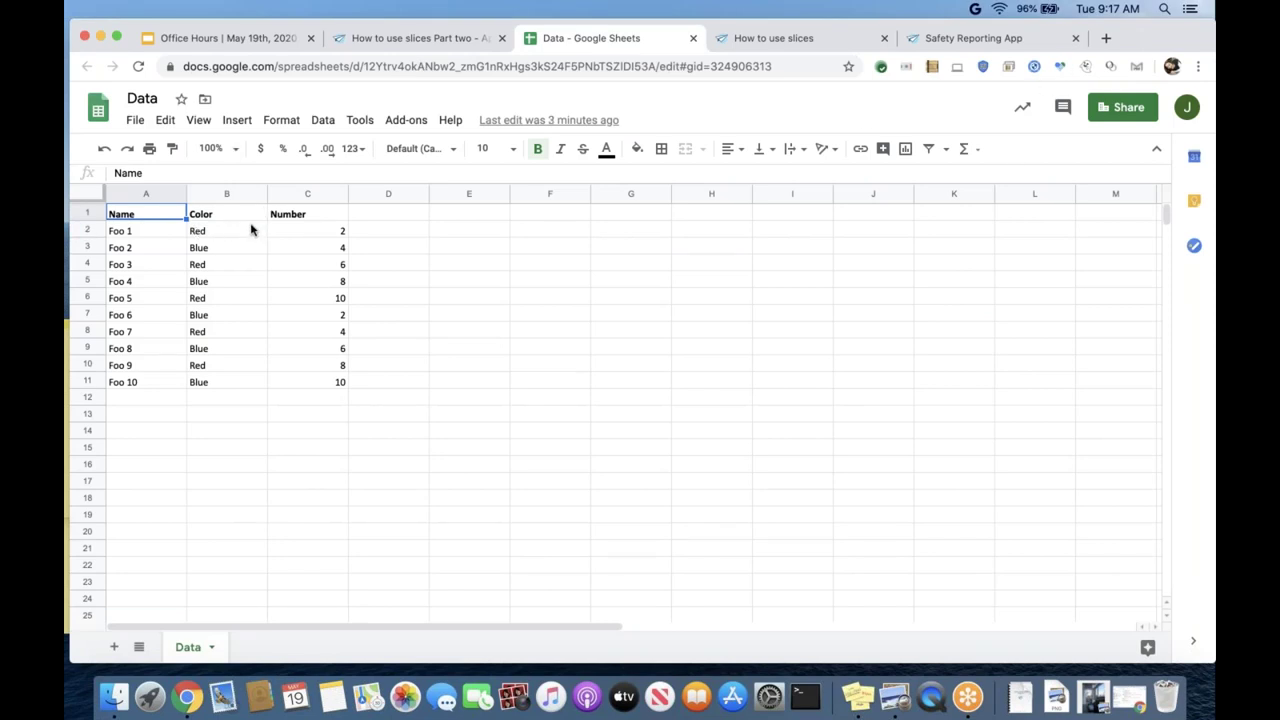
{"action": "left_click", "coordinate": [452, 40]}
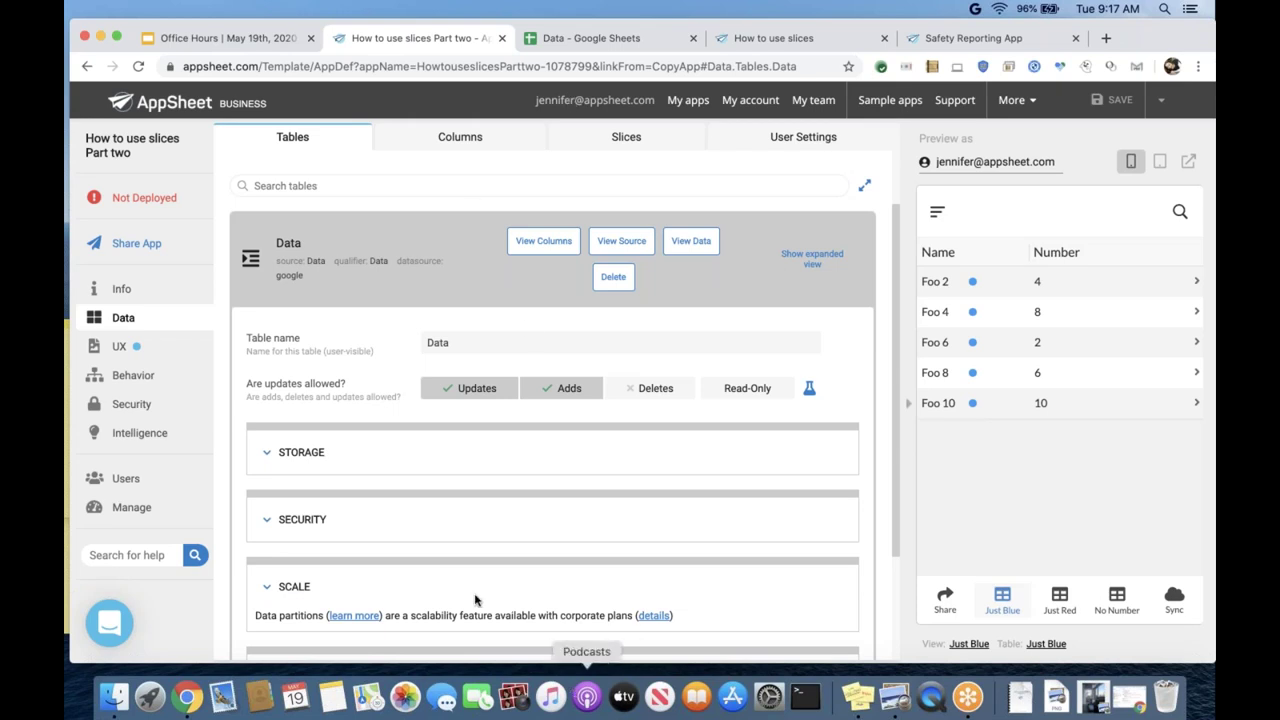
- Show the Data slices list: Just Blue, Just Red and No Number
{"action": "scroll", "coordinate": [475, 600], "scroll_direction": "down", "scroll_amount": 1}
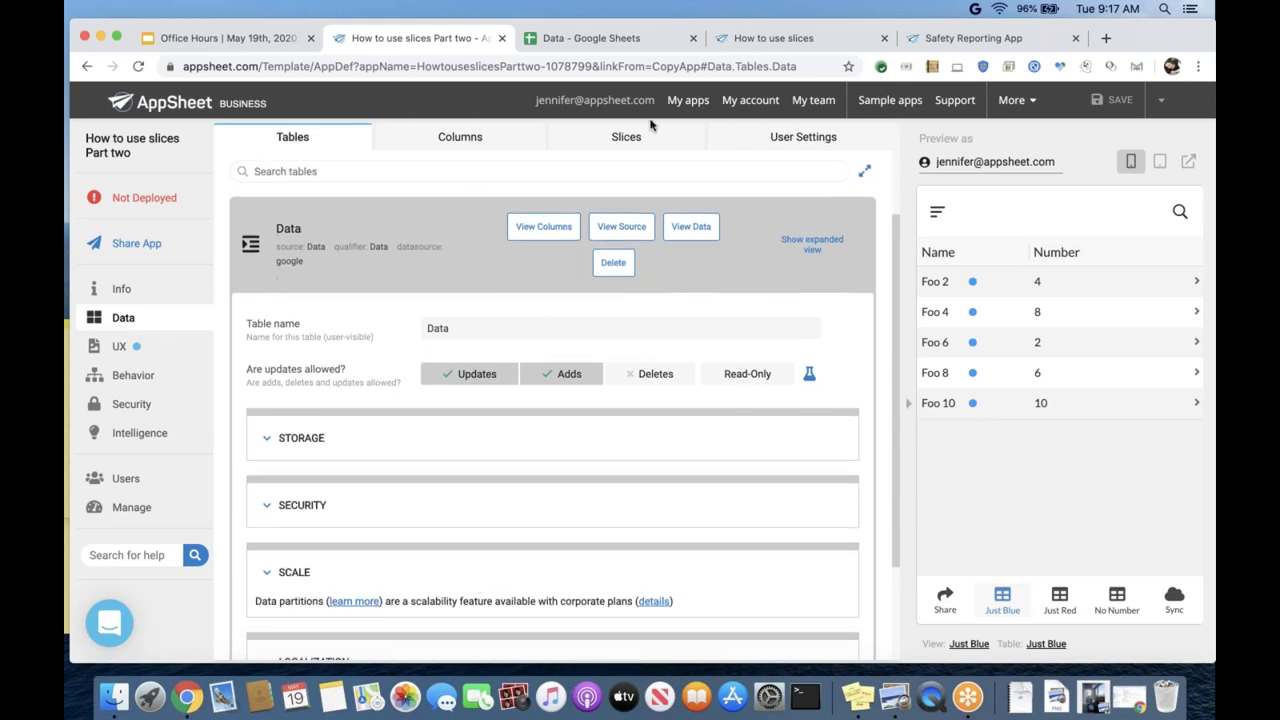
{"action": "left_click", "coordinate": [626, 137]}
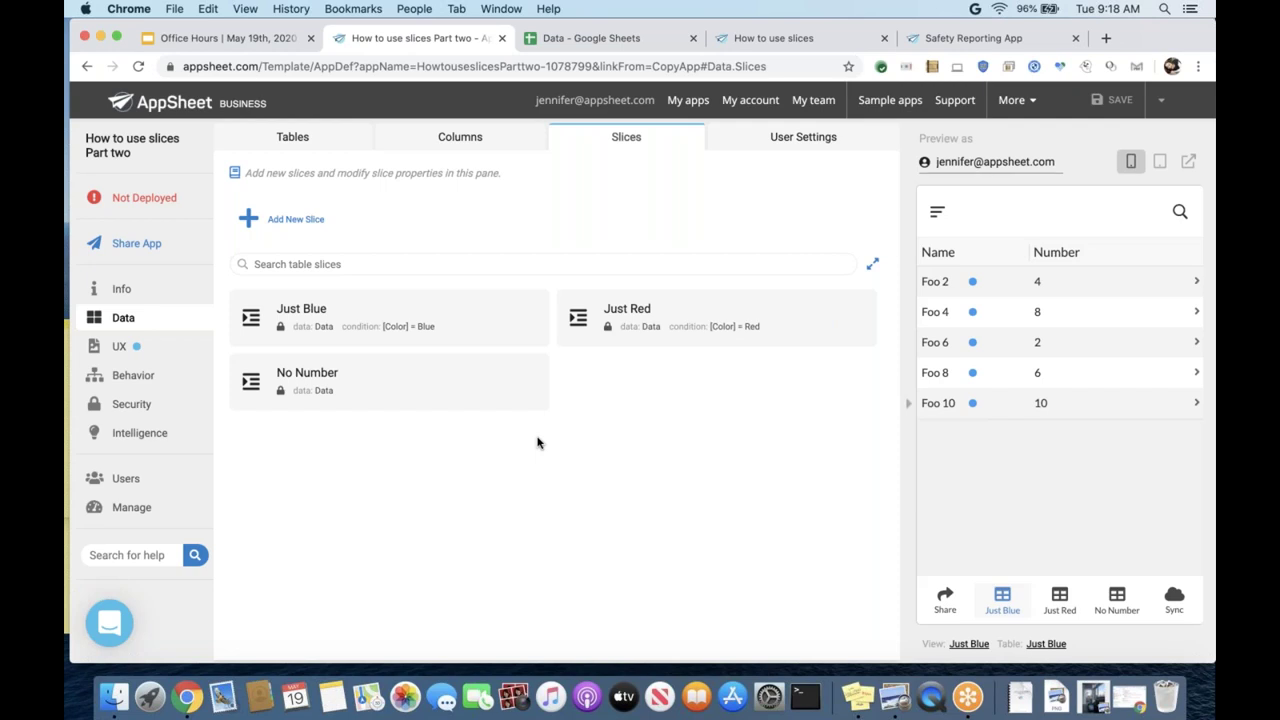
- Expand the Just Blue slice and highlight its Row filter condition, [Color] = Blue
{"action": "left_click", "coordinate": [428, 311]}
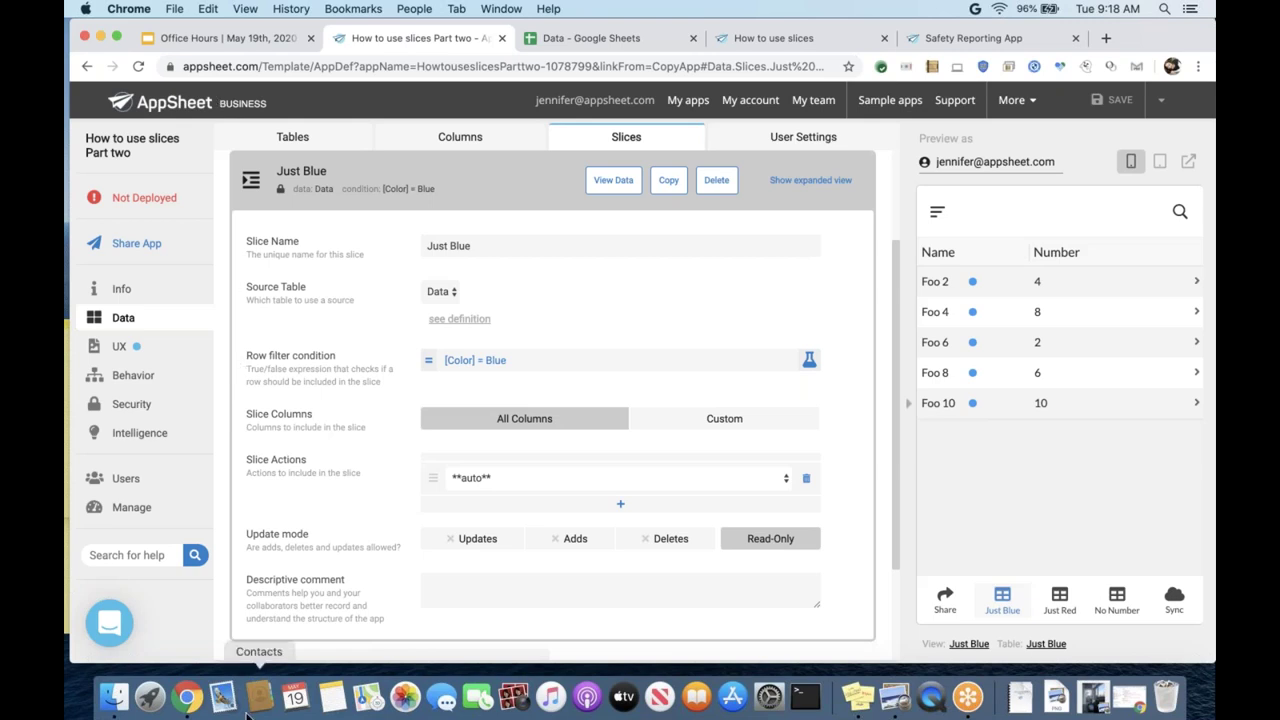
{"action": "left_click_drag", "start_coordinate": [238, 358], "coordinate": [263, 357]}
{"action": "left_click", "coordinate": [249, 357]}
{"action": "triple_click", "coordinate": [247, 356]}
{"action": "left_click", "coordinate": [247, 356]}
{"action": "triple_click", "coordinate": [247, 356]}
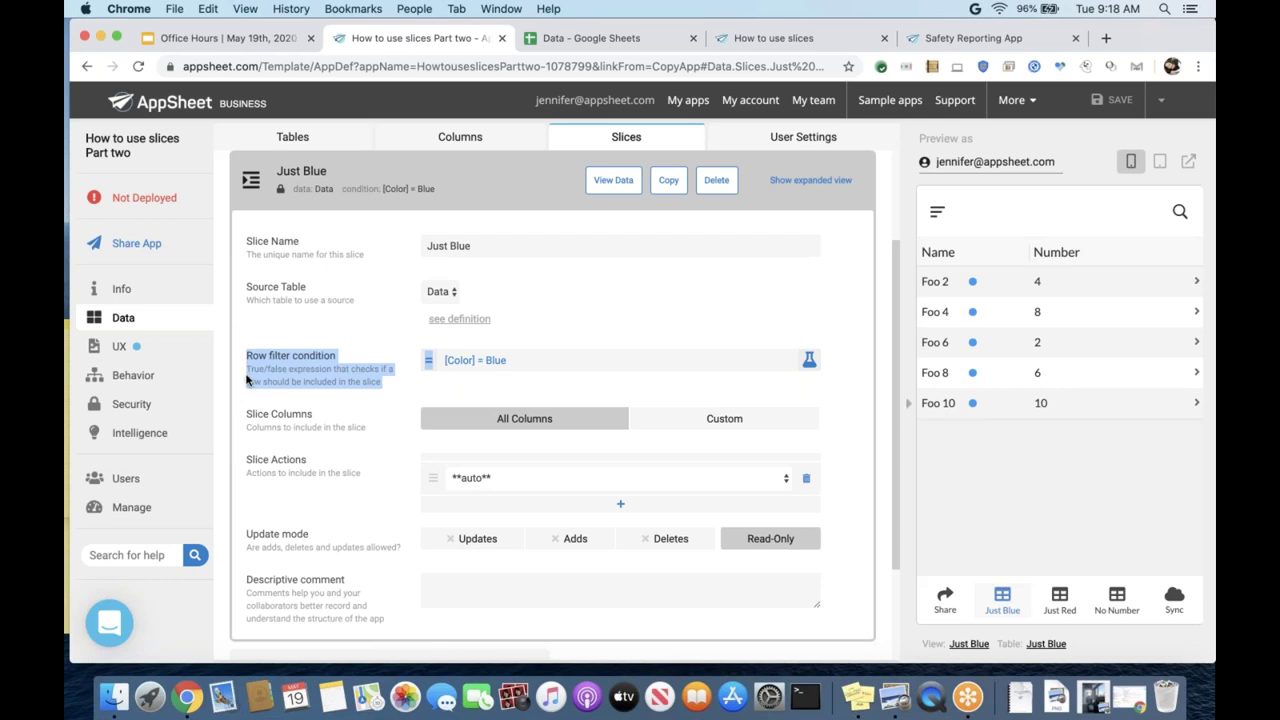
- Inspect Just Blue's [Color] = Blue filter in the Expression Assistant unchanged, then view the Data spreadsheet
{"action": "left_click", "coordinate": [515, 368]}
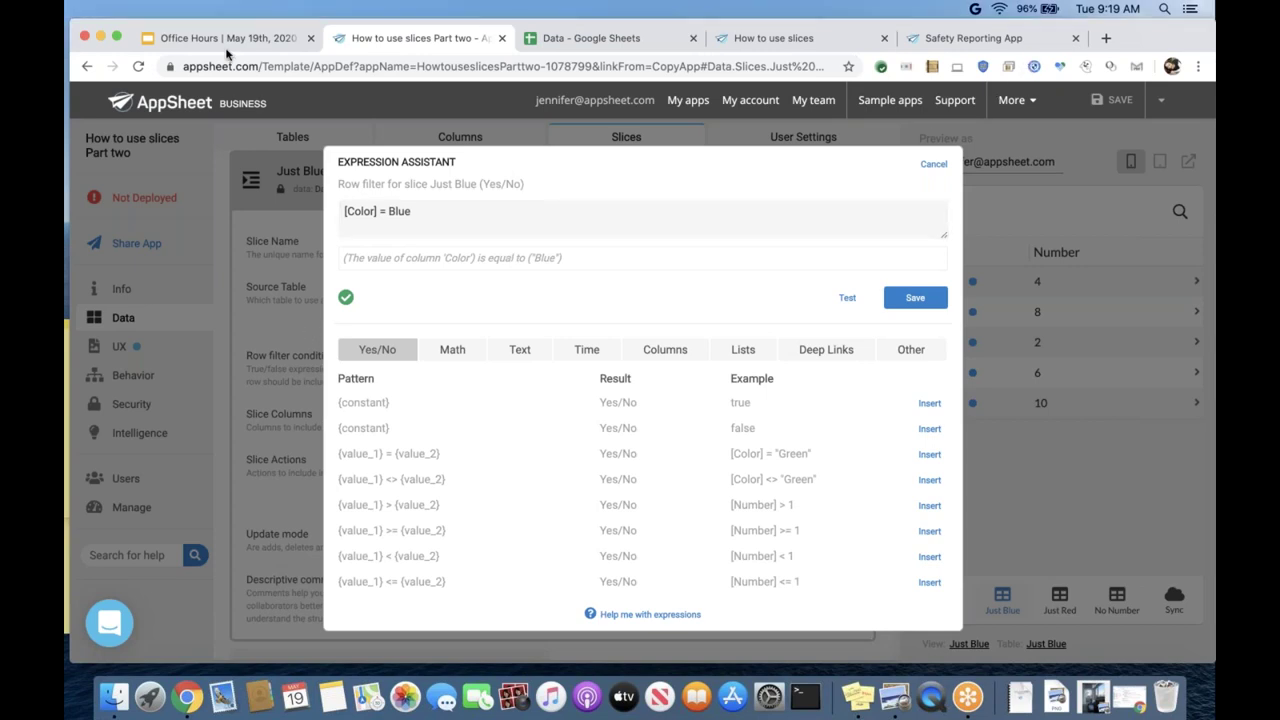
{"action": "left_click", "coordinate": [928, 164]}
{"action": "left_click", "coordinate": [650, 38]}
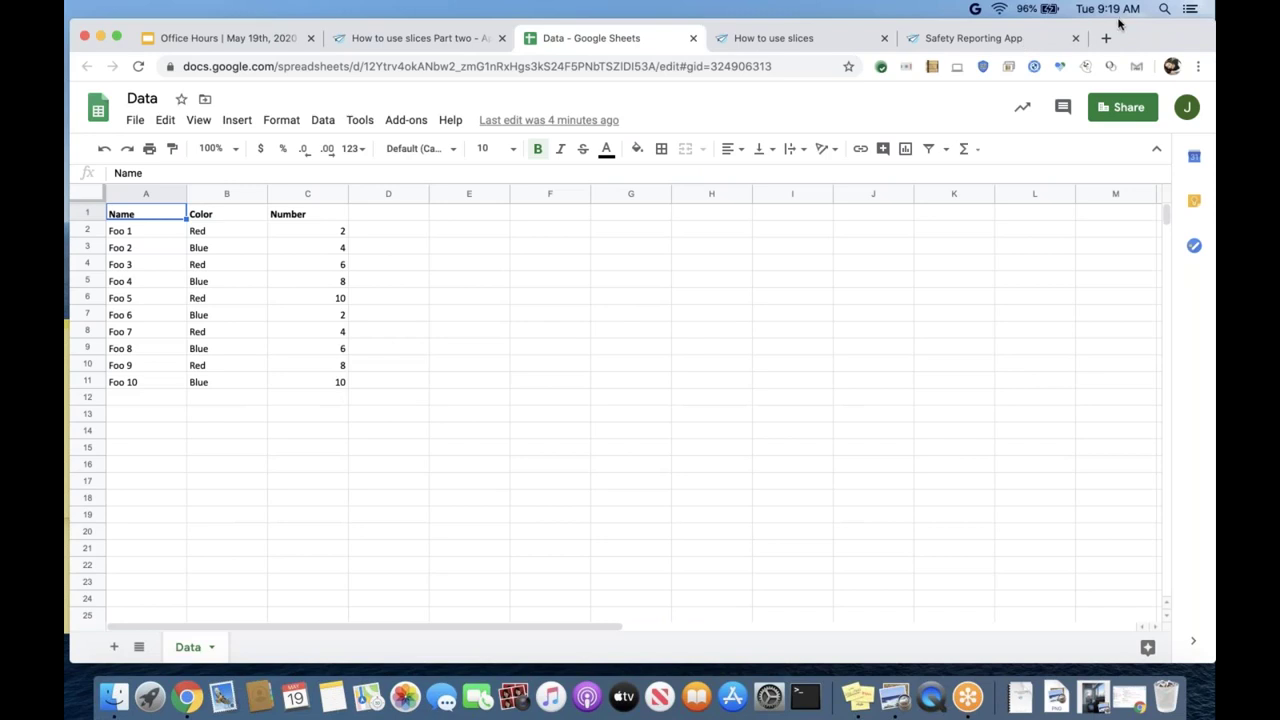
- Select the Color column in Google Sheets to check its Red/Blue values, then return to AppSheet
{"action": "left_click", "coordinate": [226, 194]}
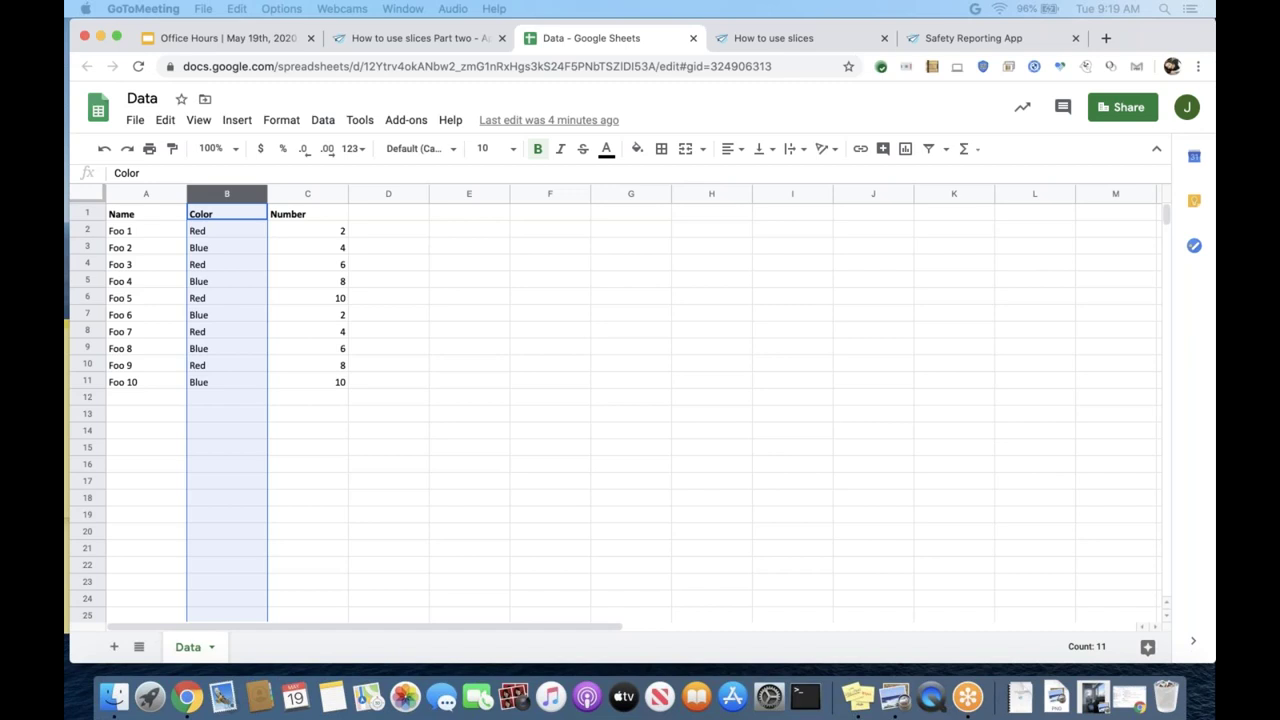
{"action": "left_click", "coordinate": [450, 42]}
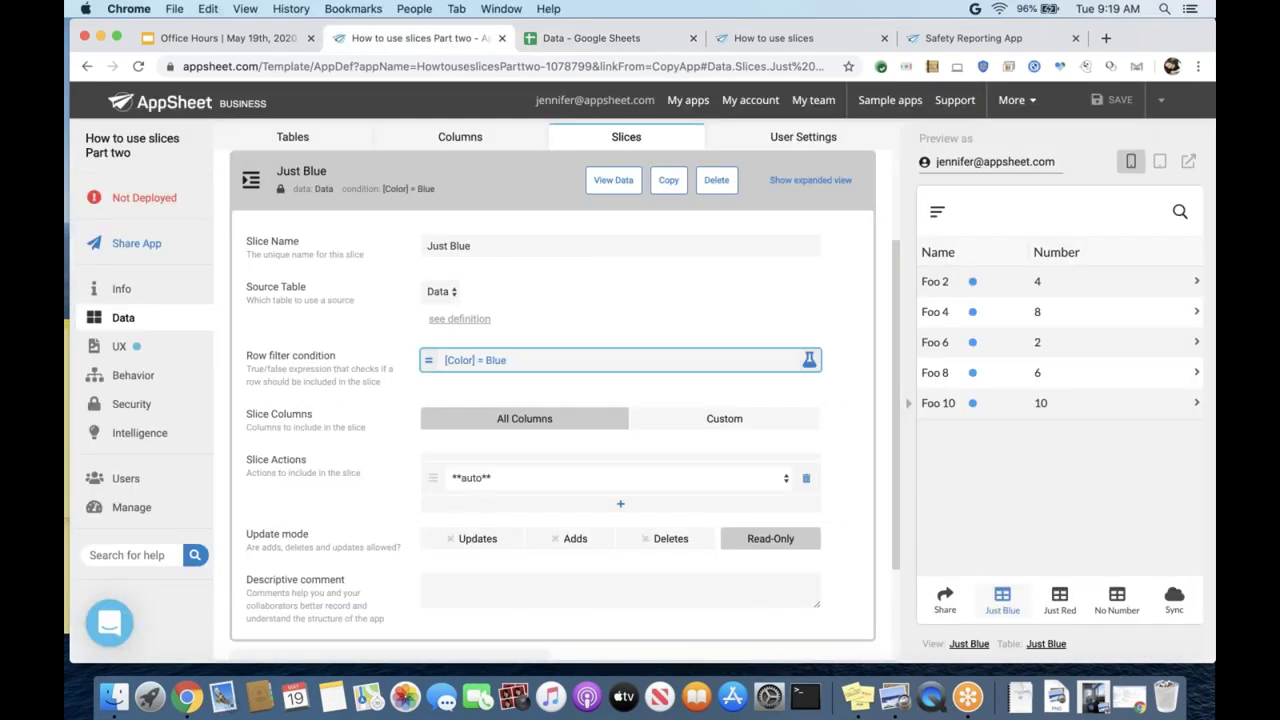
{"action": "left_click", "coordinate": [580, 360]}
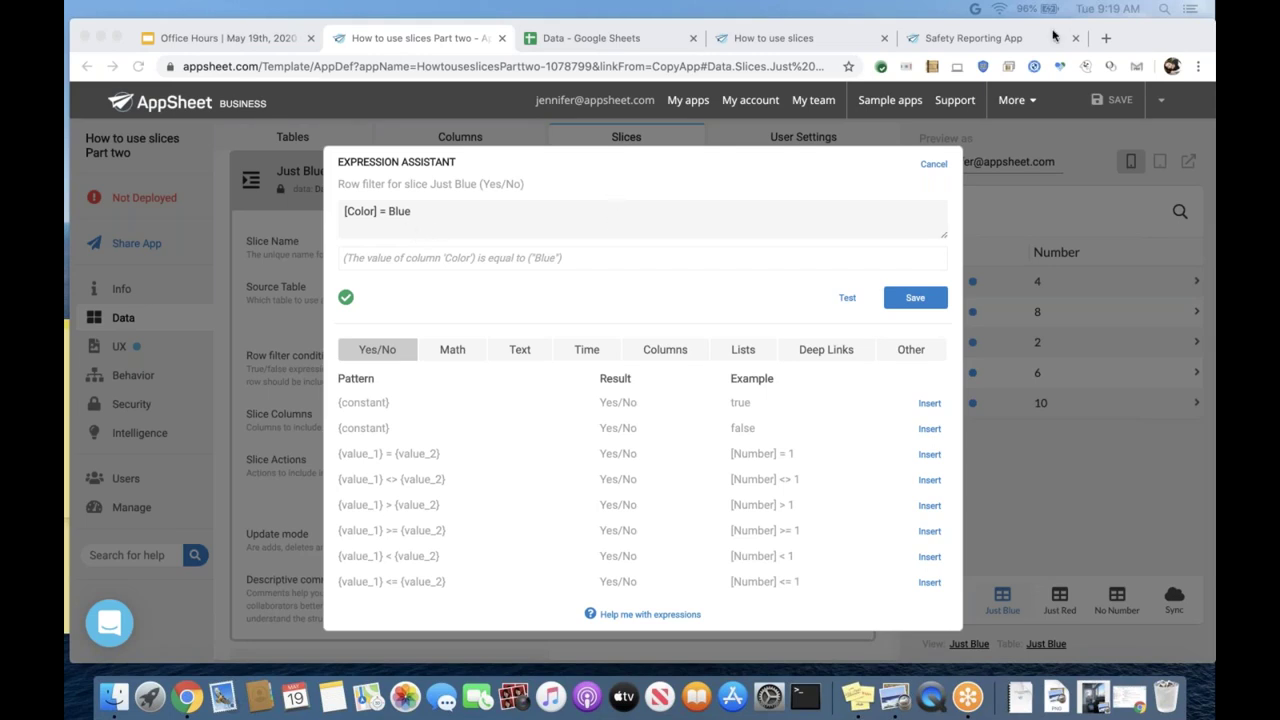
{"action": "left_click", "coordinate": [925, 164]}
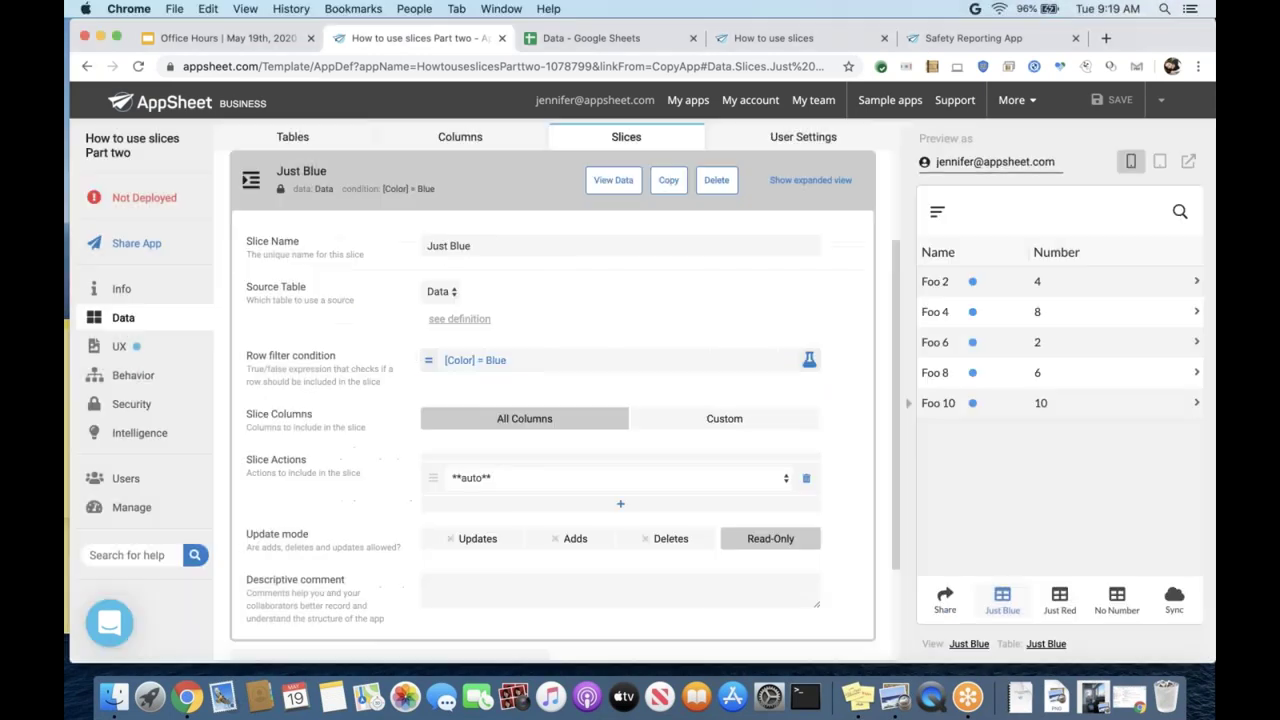
{"action": "left_click", "coordinate": [576, 143]}
{"action": "scroll", "coordinate": [391, 249], "scroll_direction": "up", "scroll_amount": 2}
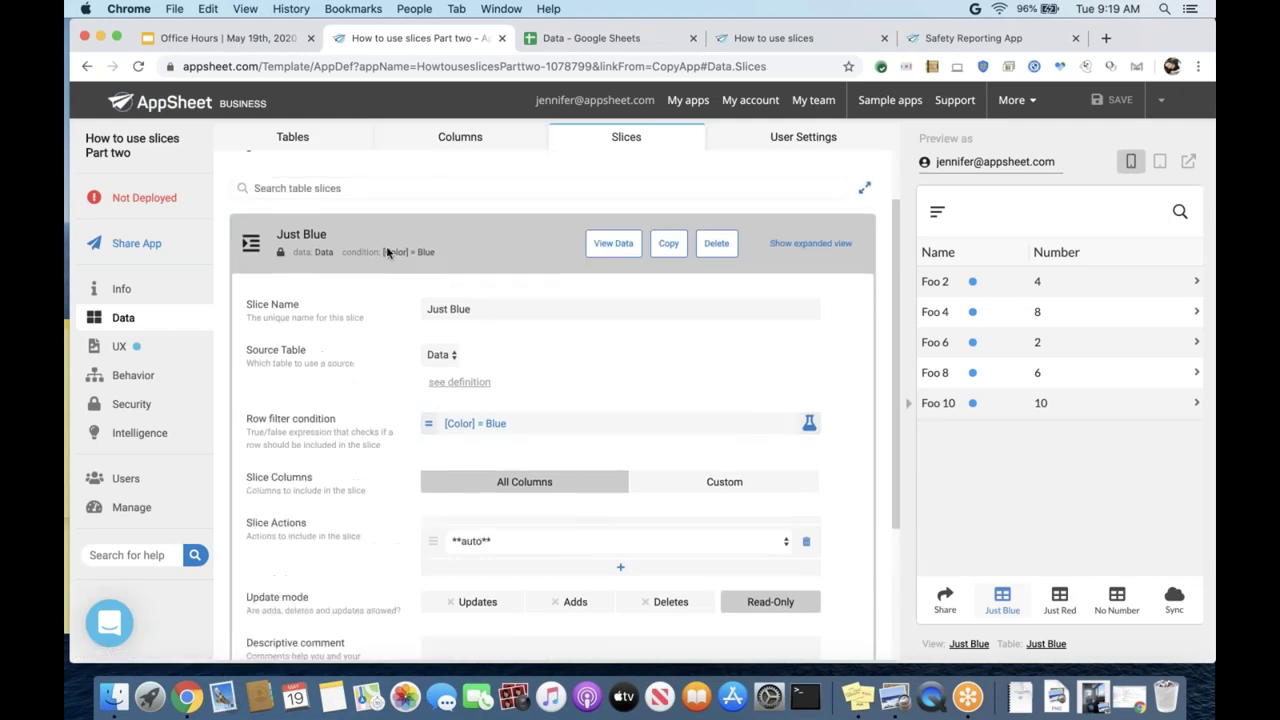
{"action": "scroll", "coordinate": [388, 253], "scroll_direction": "up", "scroll_amount": 1}
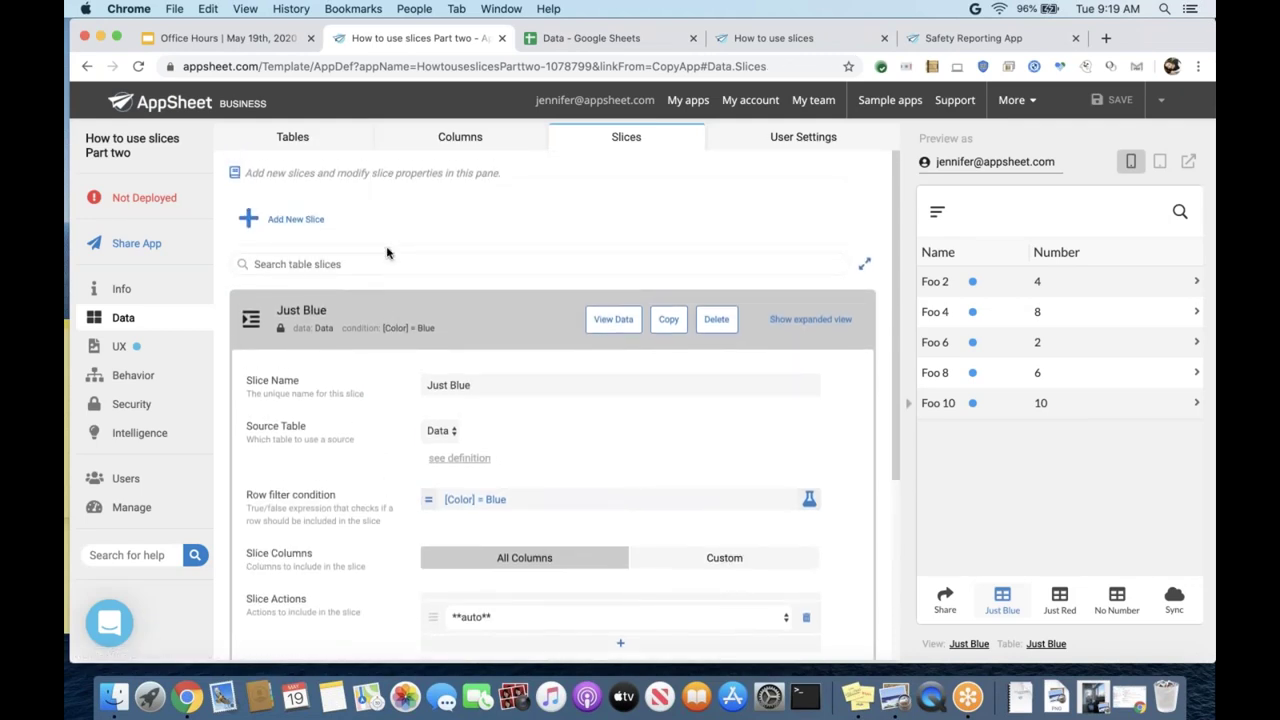
{"action": "scroll", "coordinate": [388, 253], "scroll_direction": "down", "scroll_amount": 4}
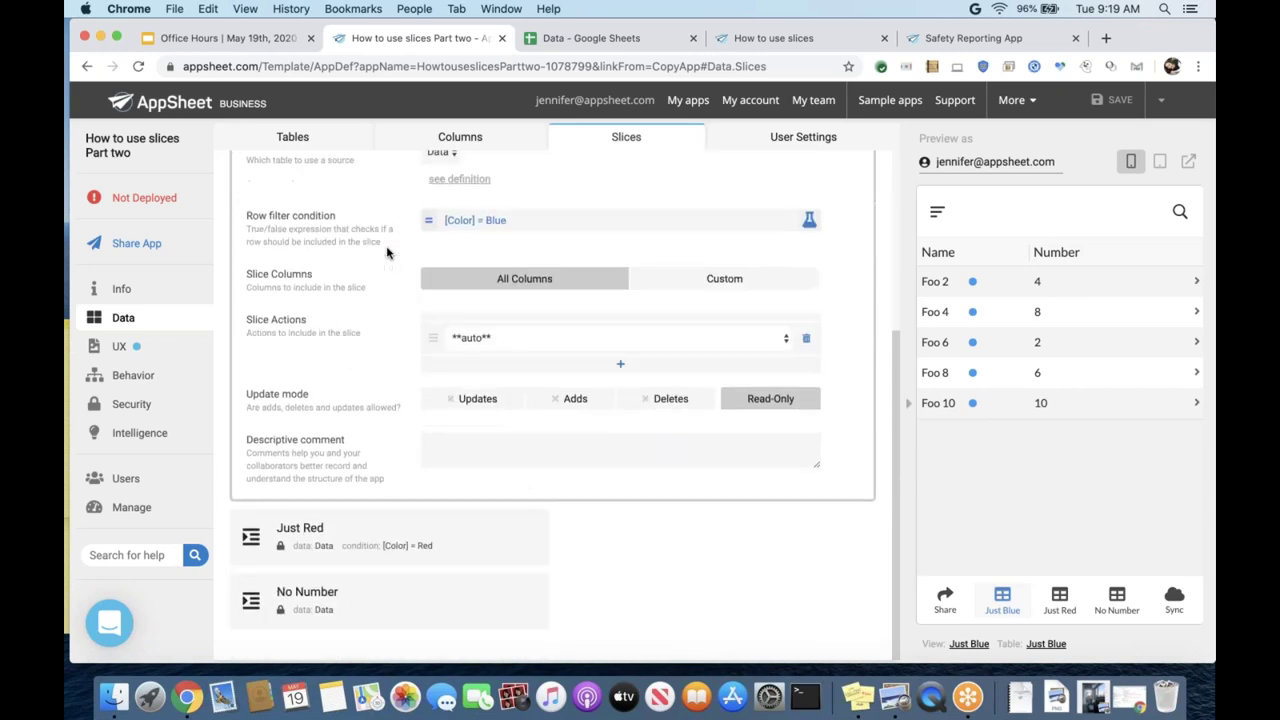
{"action": "left_click", "coordinate": [369, 529]}
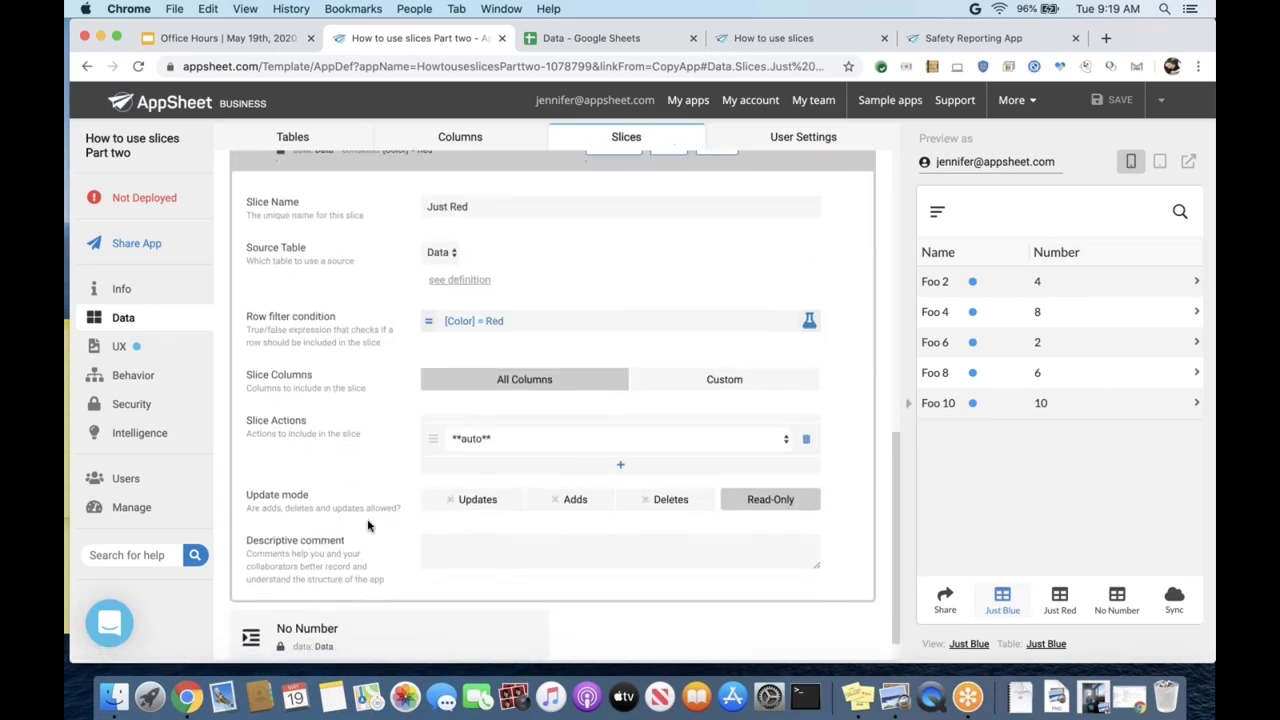
{"action": "left_click", "coordinate": [340, 594]}
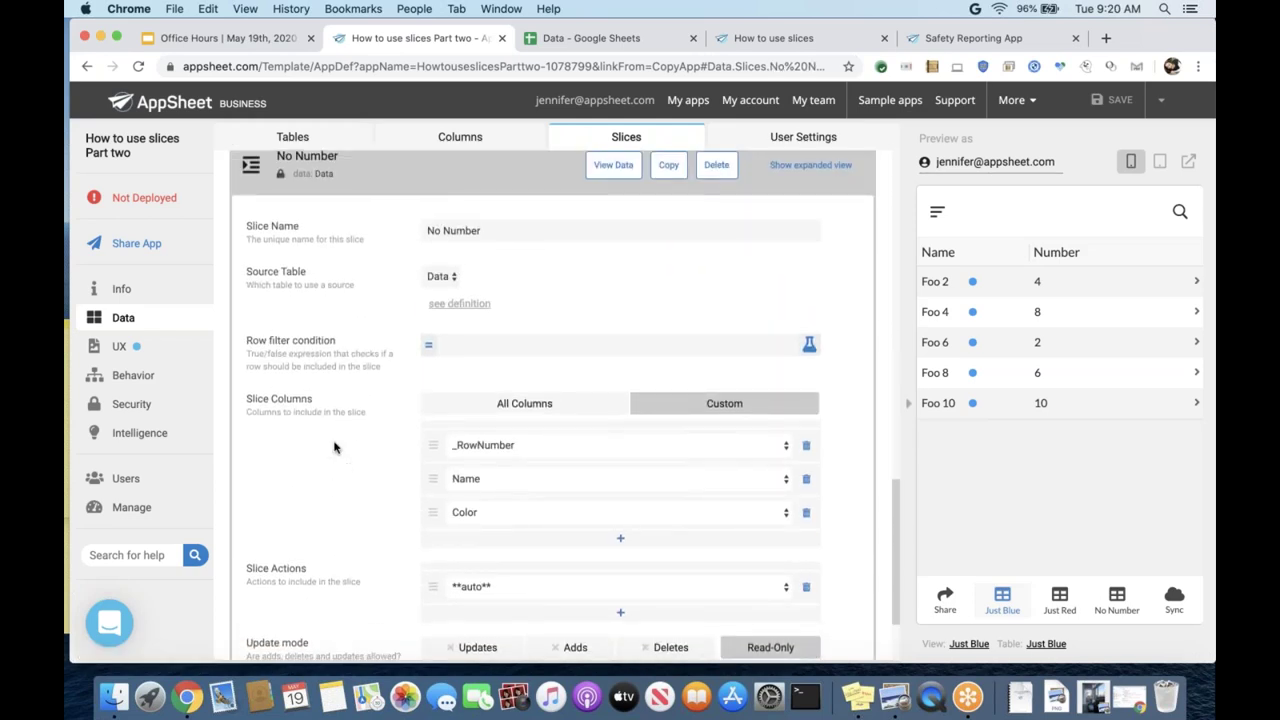
{"action": "scroll", "coordinate": [334, 447], "scroll_direction": "up", "scroll_amount": 10}
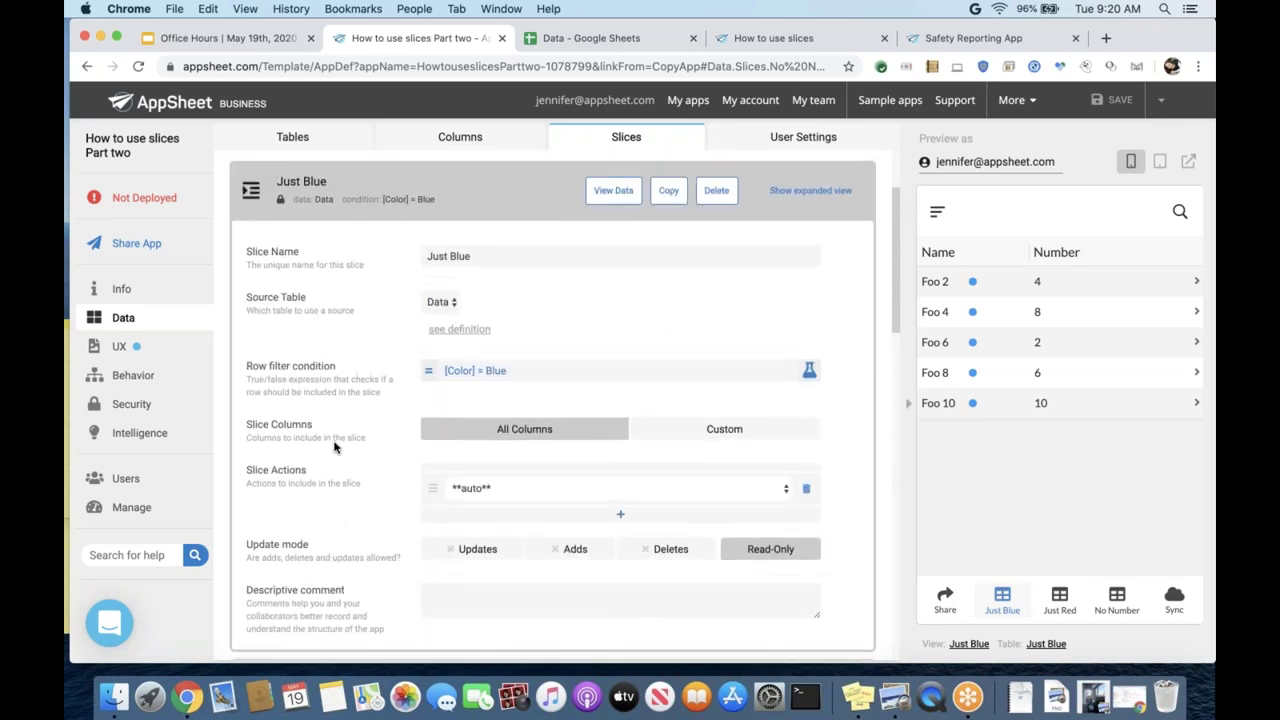
{"action": "scroll", "coordinate": [334, 447], "scroll_direction": "down", "scroll_amount": 10}
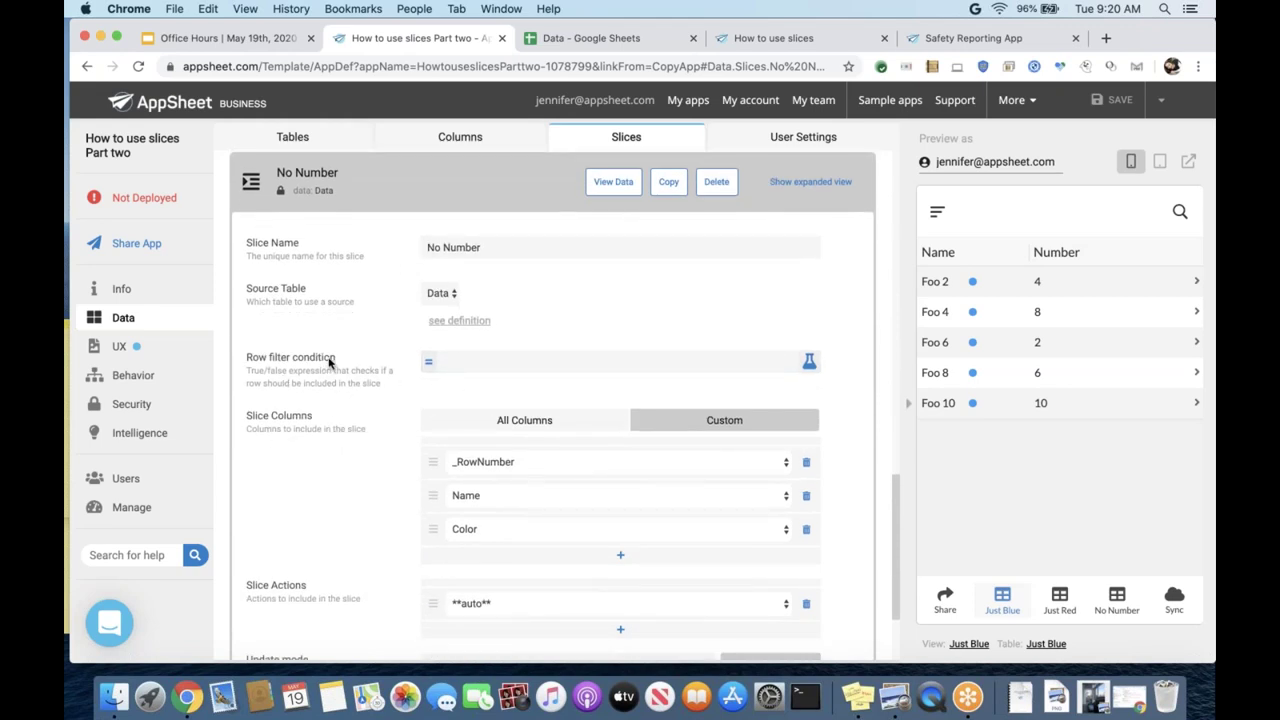
{"action": "scroll", "coordinate": [329, 362], "scroll_direction": "up", "scroll_amount": 5}
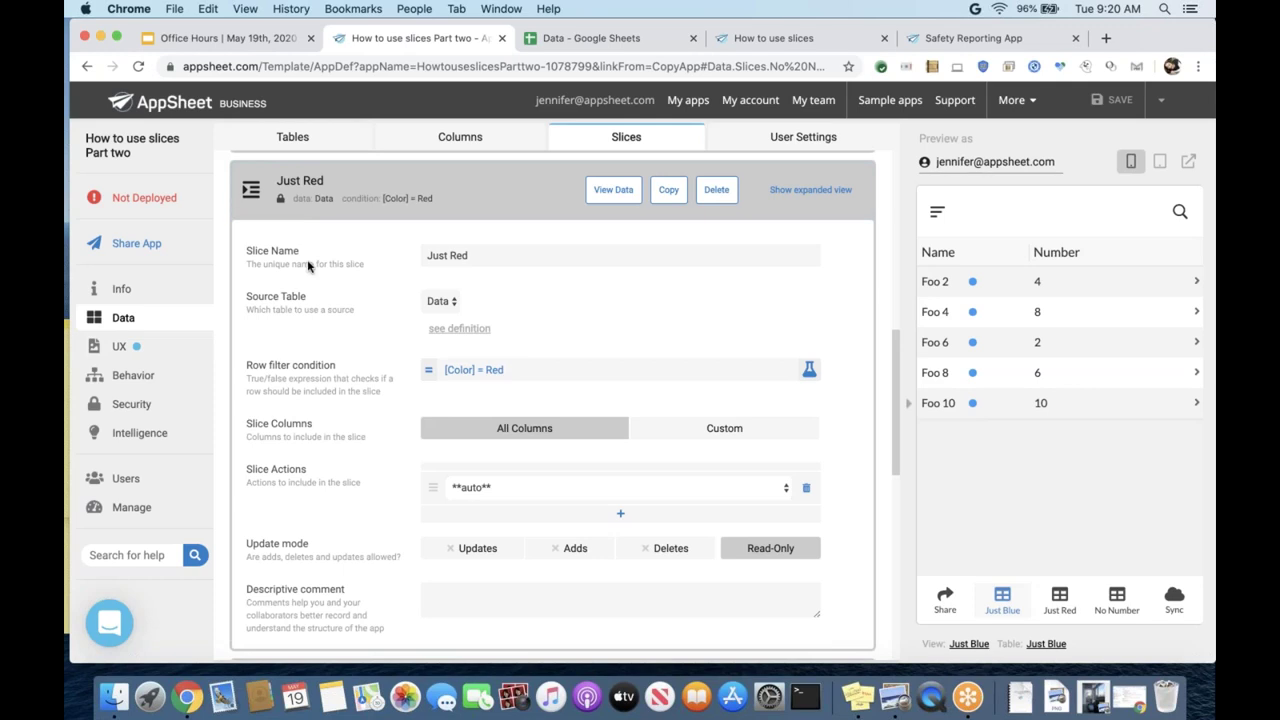
{"action": "scroll", "coordinate": [308, 265], "scroll_direction": "up", "scroll_amount": 3}
{"action": "scroll", "coordinate": [308, 265], "scroll_direction": "up", "scroll_amount": 10}
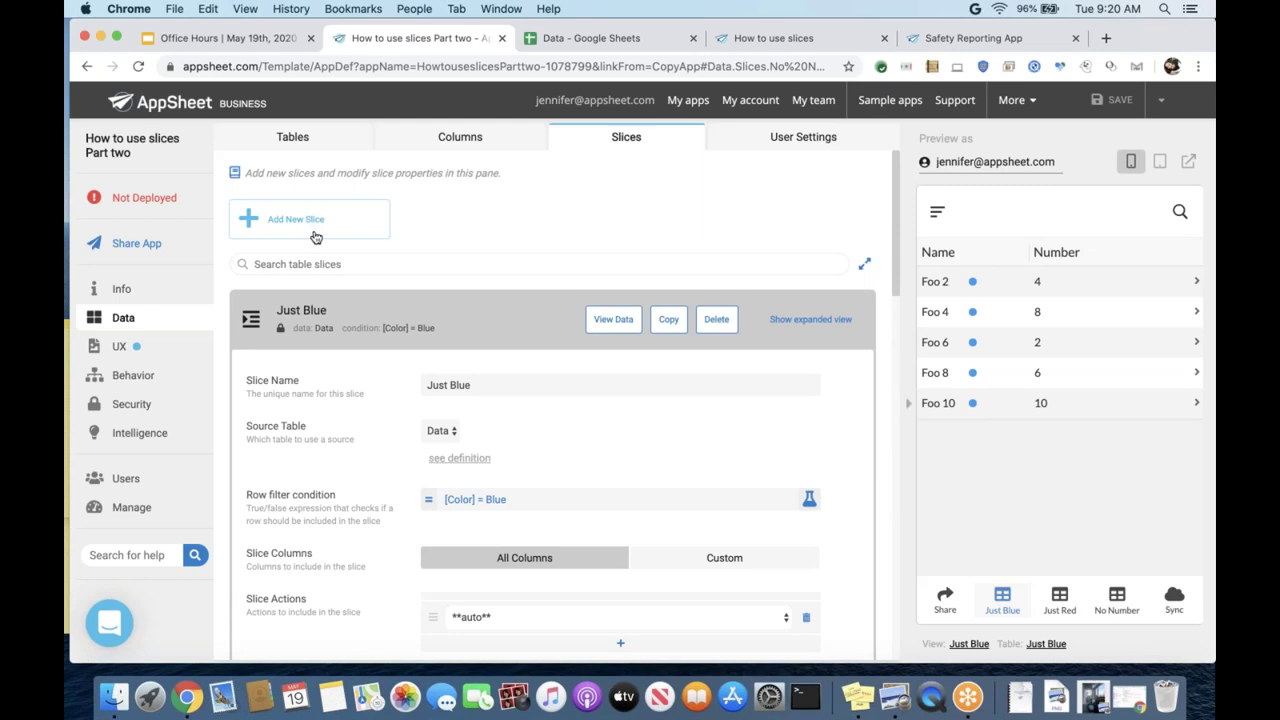
- Collapse Just Blue and inspect Just Red's [Color] = Red filter in the Expression Assistant, unchanged
{"action": "left_click", "coordinate": [306, 310]}
{"action": "scroll", "coordinate": [319, 383], "scroll_direction": "down", "scroll_amount": 3}
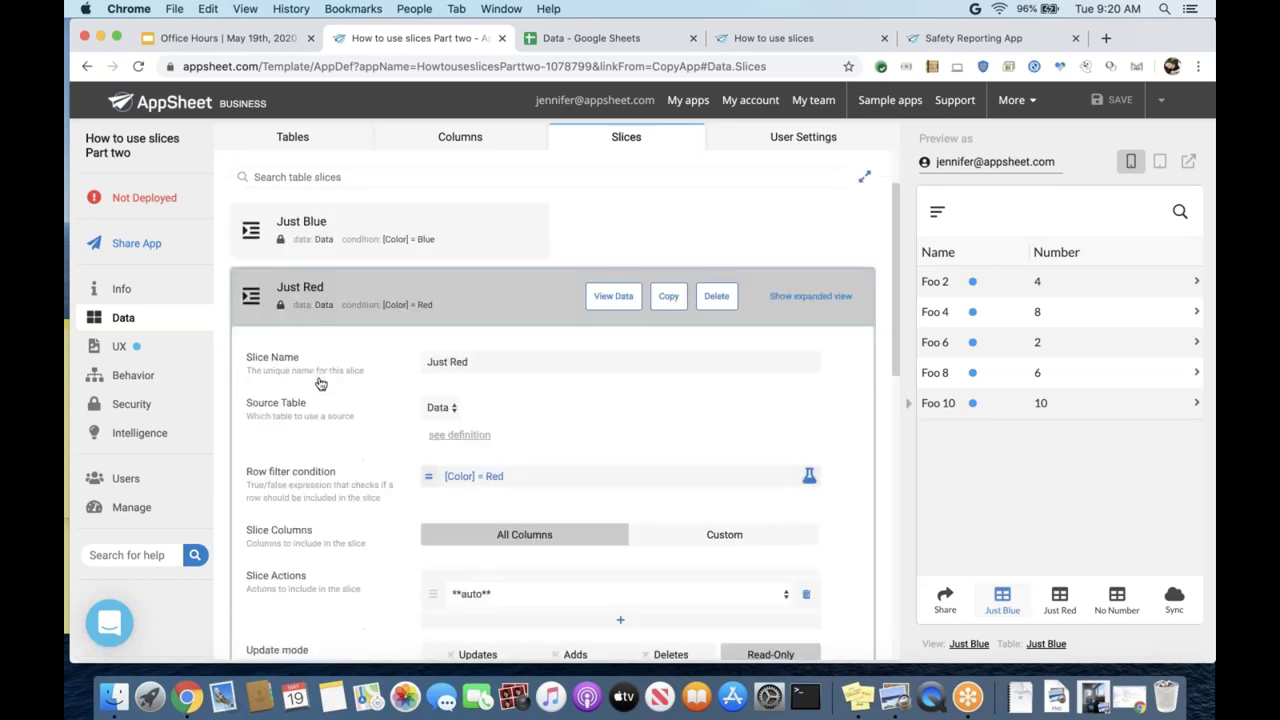
{"action": "left_click", "coordinate": [809, 364]}
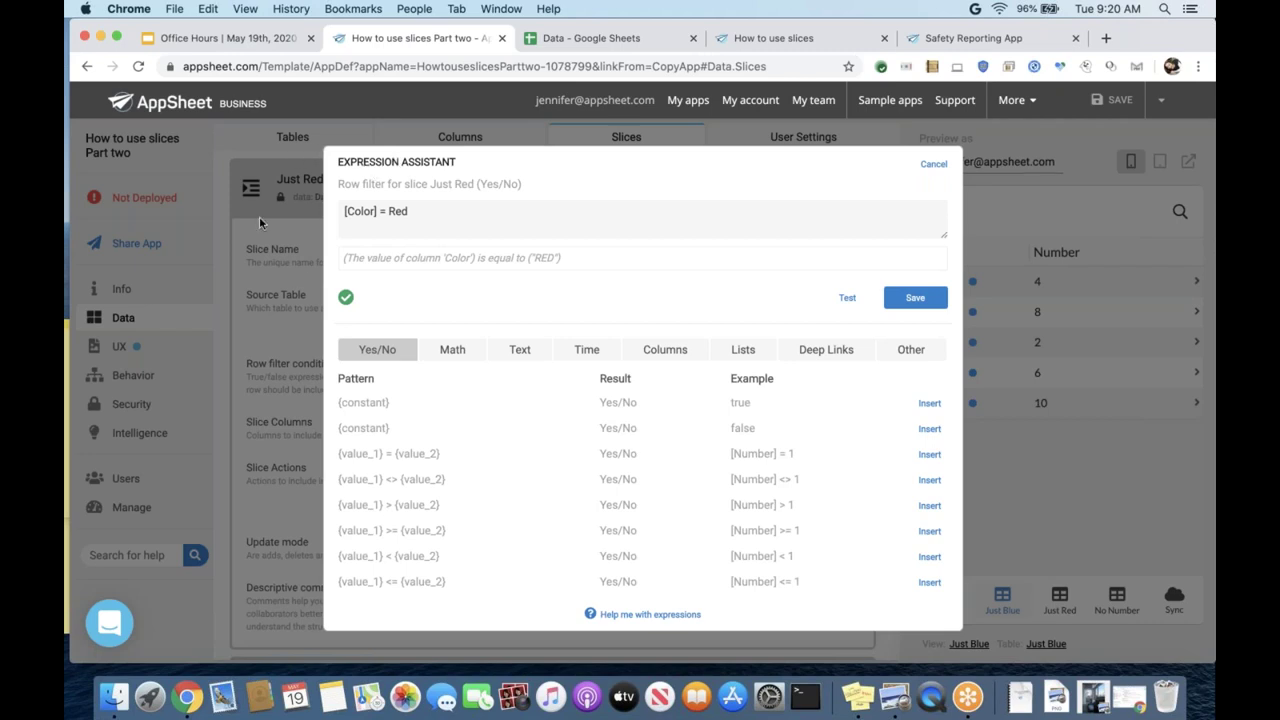
{"action": "left_click", "coordinate": [930, 164]}
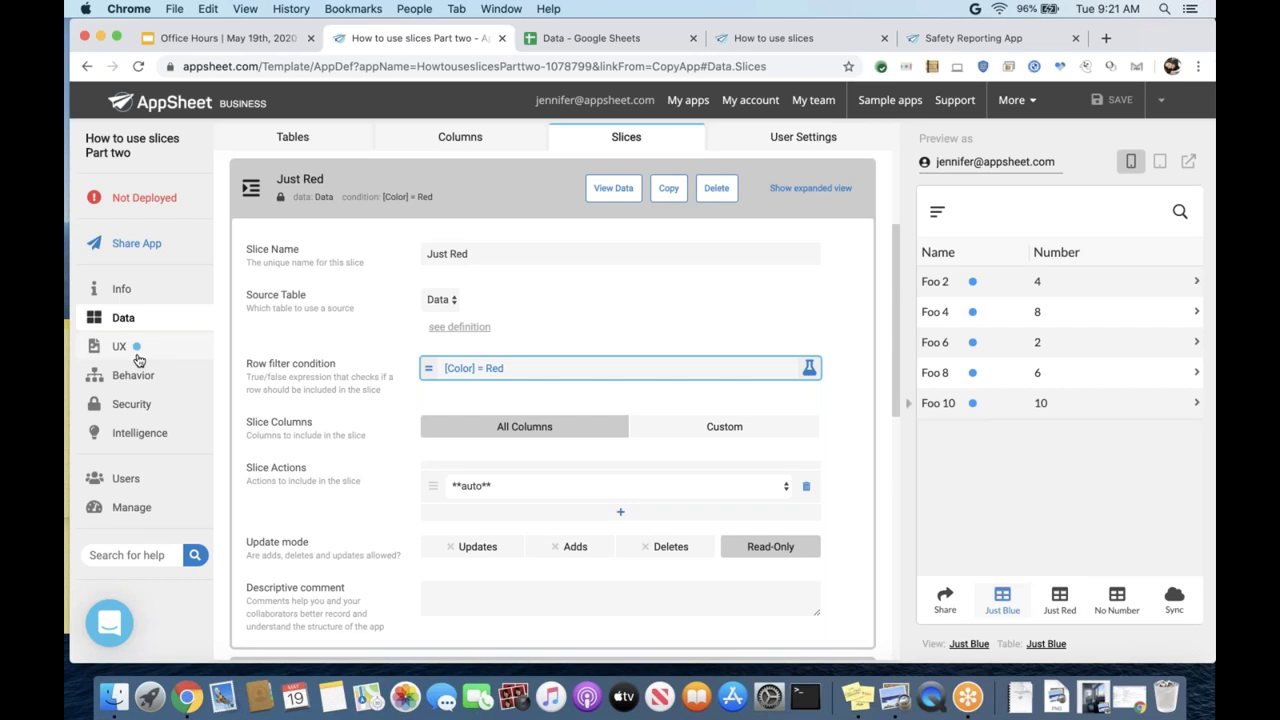
{"action": "scroll", "coordinate": [343, 341], "scroll_direction": "down", "scroll_amount": 1}
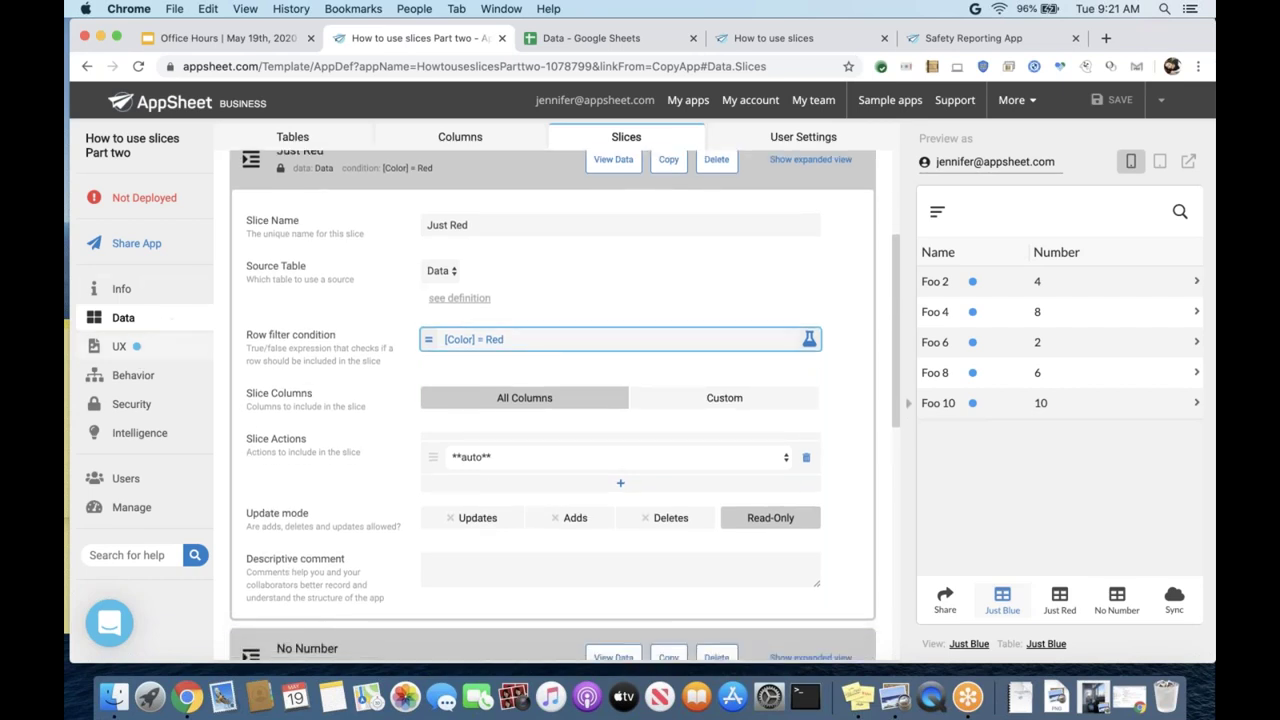
- Expand the Just Blue view in UX: Just Blue slice data, table type, sorted by Name ascending
{"action": "left_click", "coordinate": [152, 348]}
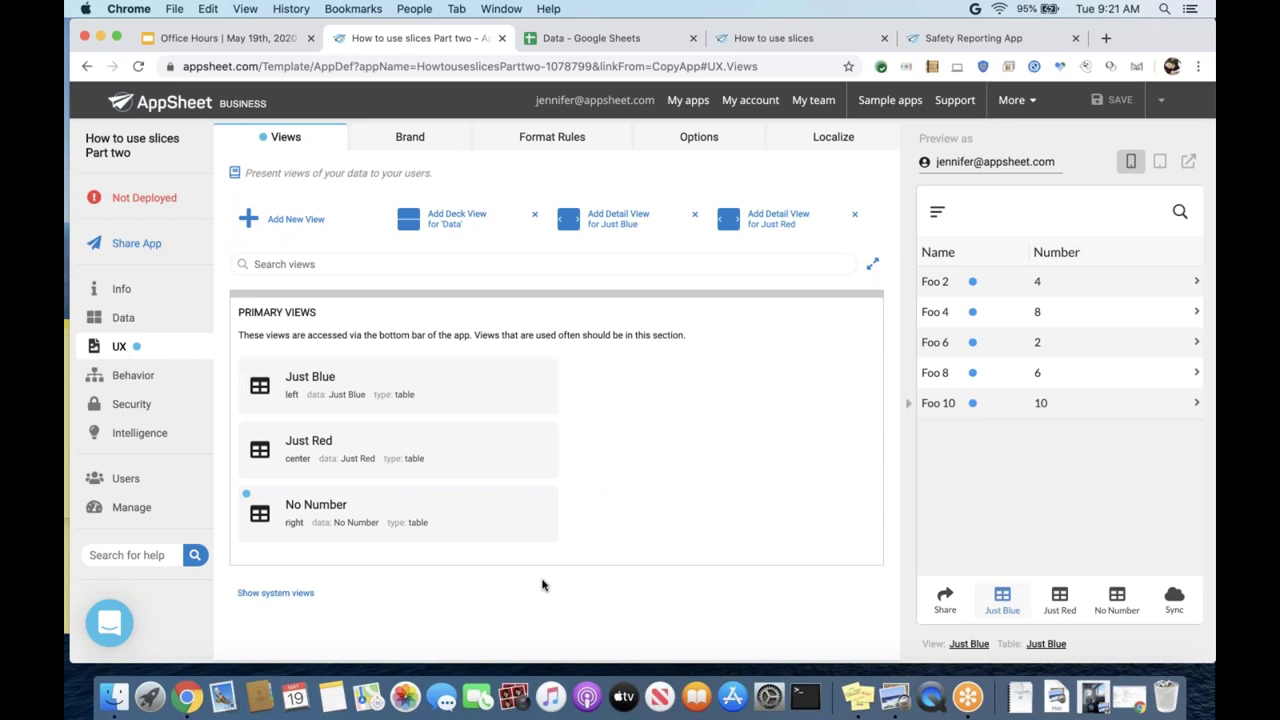
{"action": "left_click", "coordinate": [436, 385]}
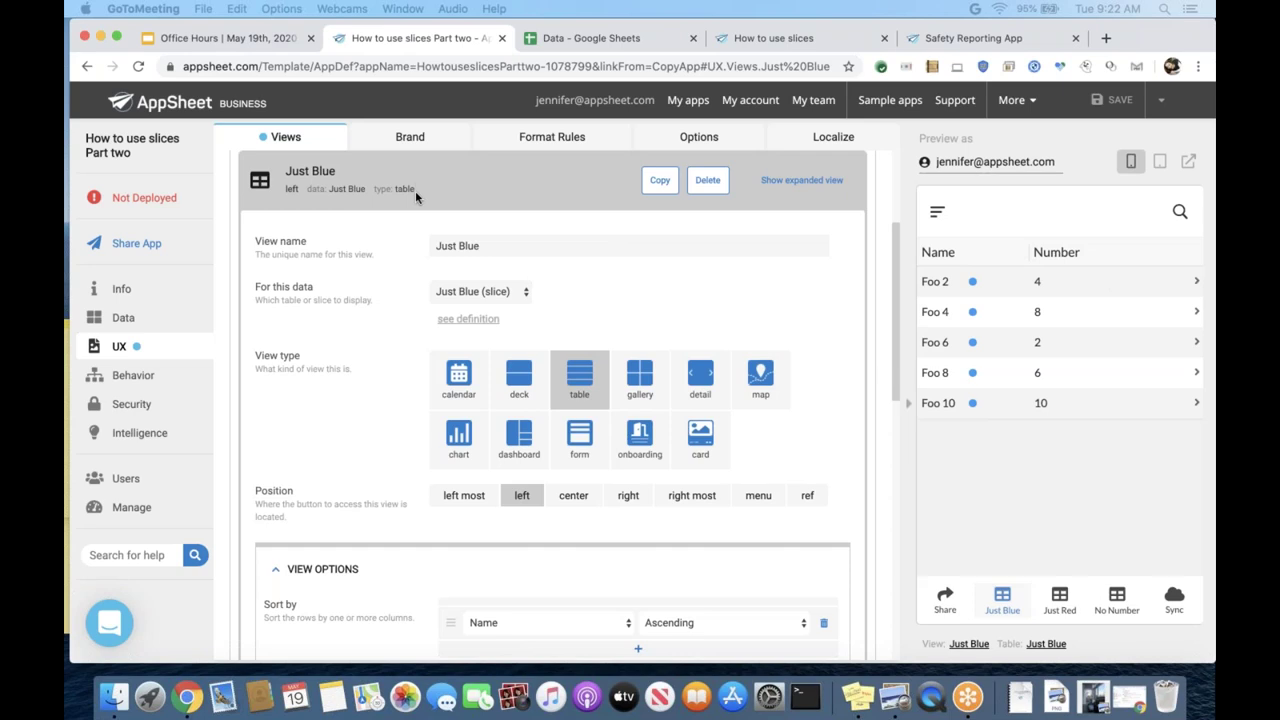
{"action": "scroll", "coordinate": [415, 196], "scroll_direction": "up", "scroll_amount": 5}
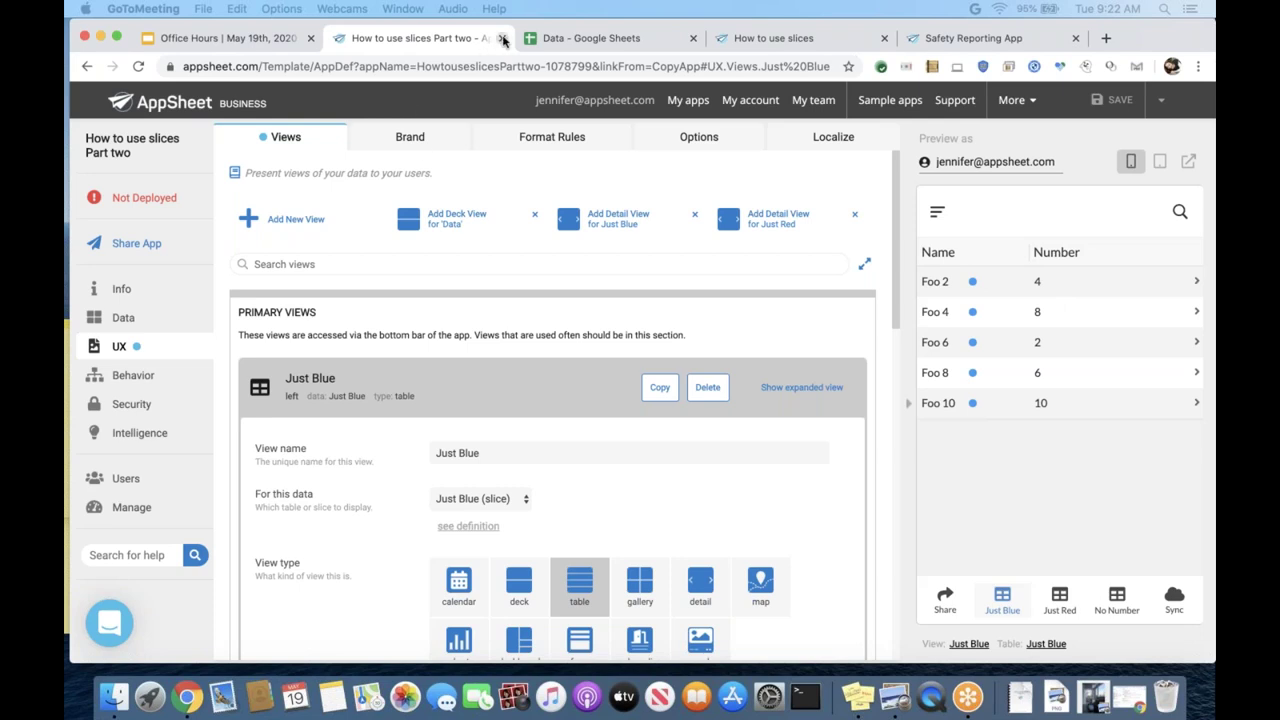
{"action": "left_click", "coordinate": [232, 40]}
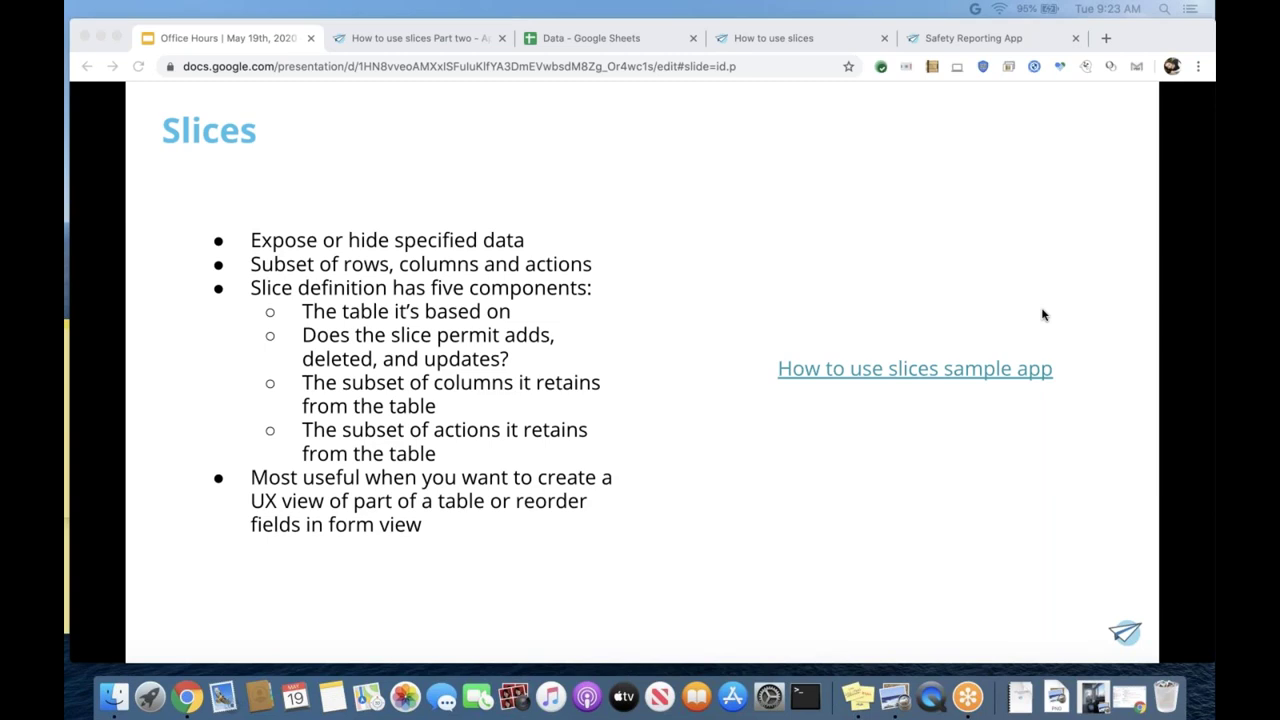
{"action": "left_click", "coordinate": [458, 44]}
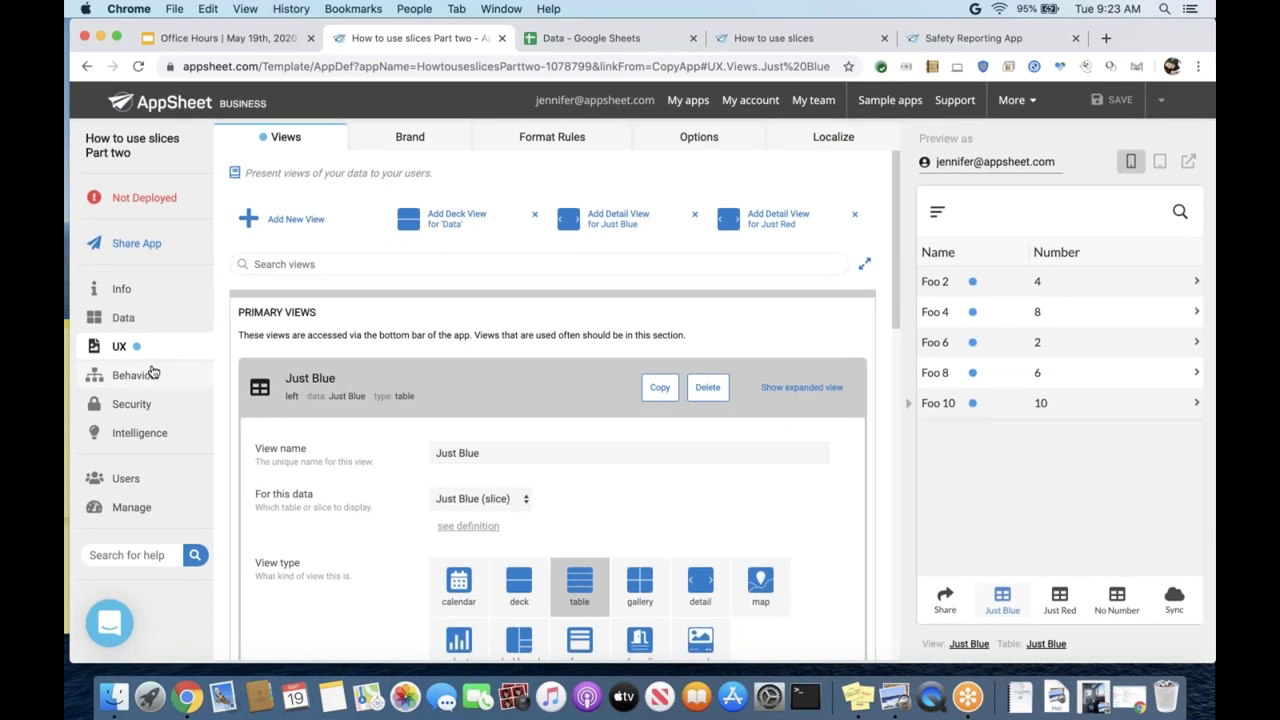
- Look over the slices list in the Data section
{"action": "left_click", "coordinate": [123, 318]}
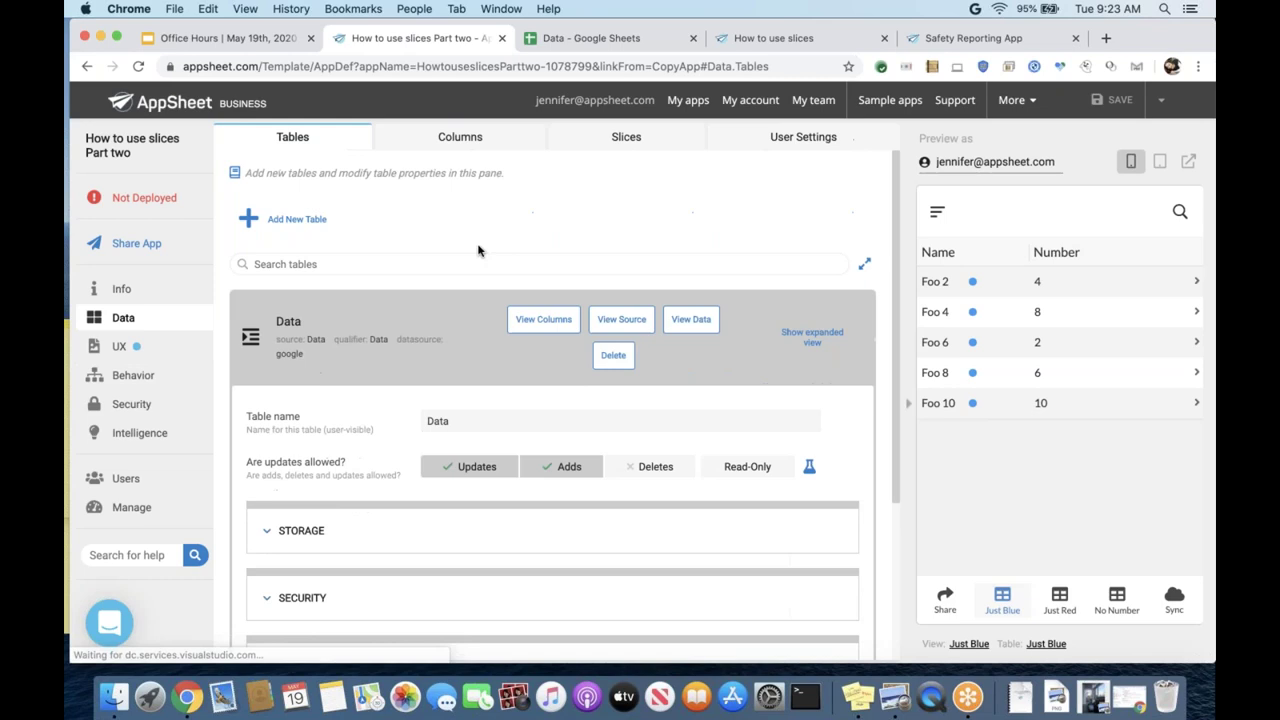
{"action": "left_click", "coordinate": [610, 142]}
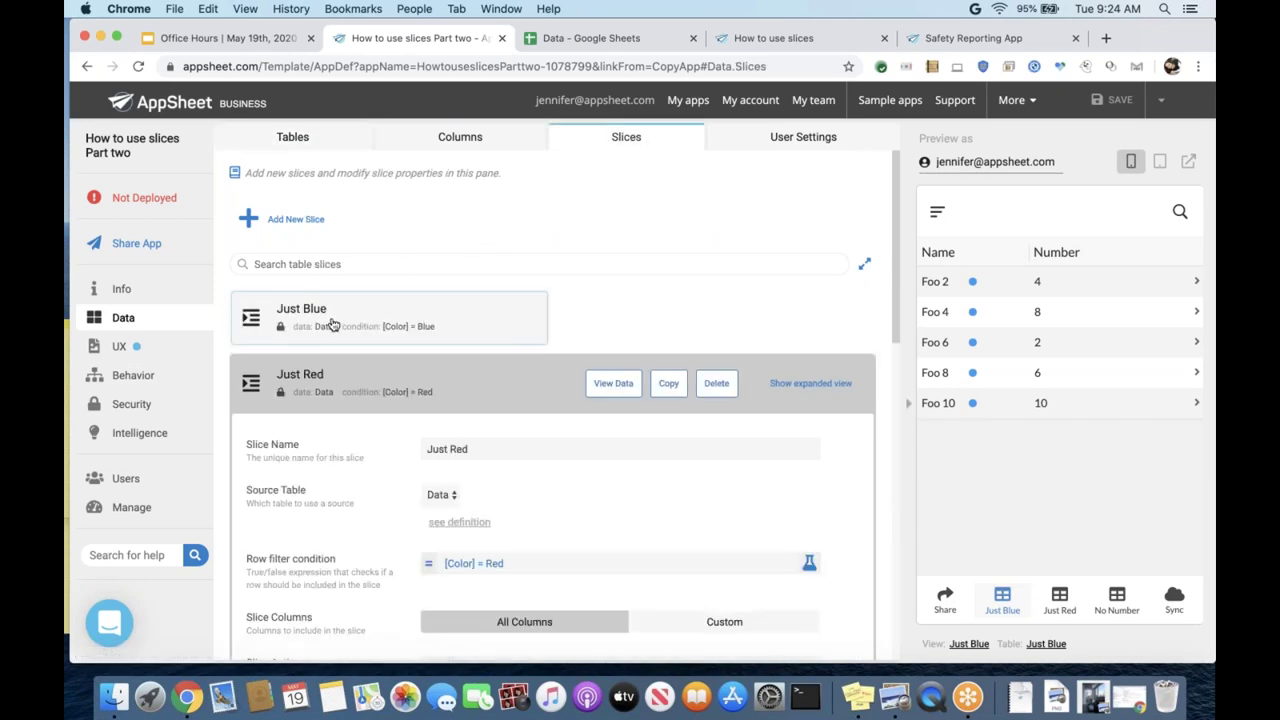
{"action": "scroll", "coordinate": [338, 326], "scroll_direction": "down", "scroll_amount": 1}
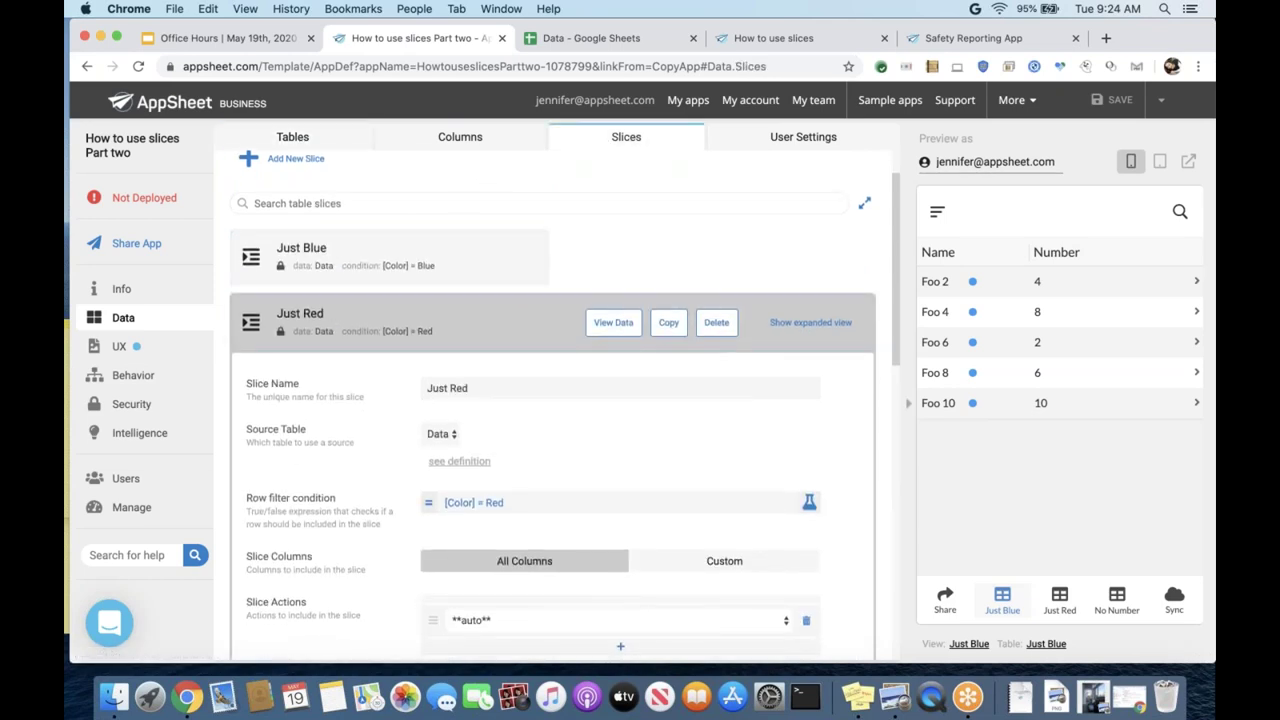
- Check the Just Blue view's data choices and keep Just Blue (slice) as its source
{"action": "left_click", "coordinate": [170, 349]}
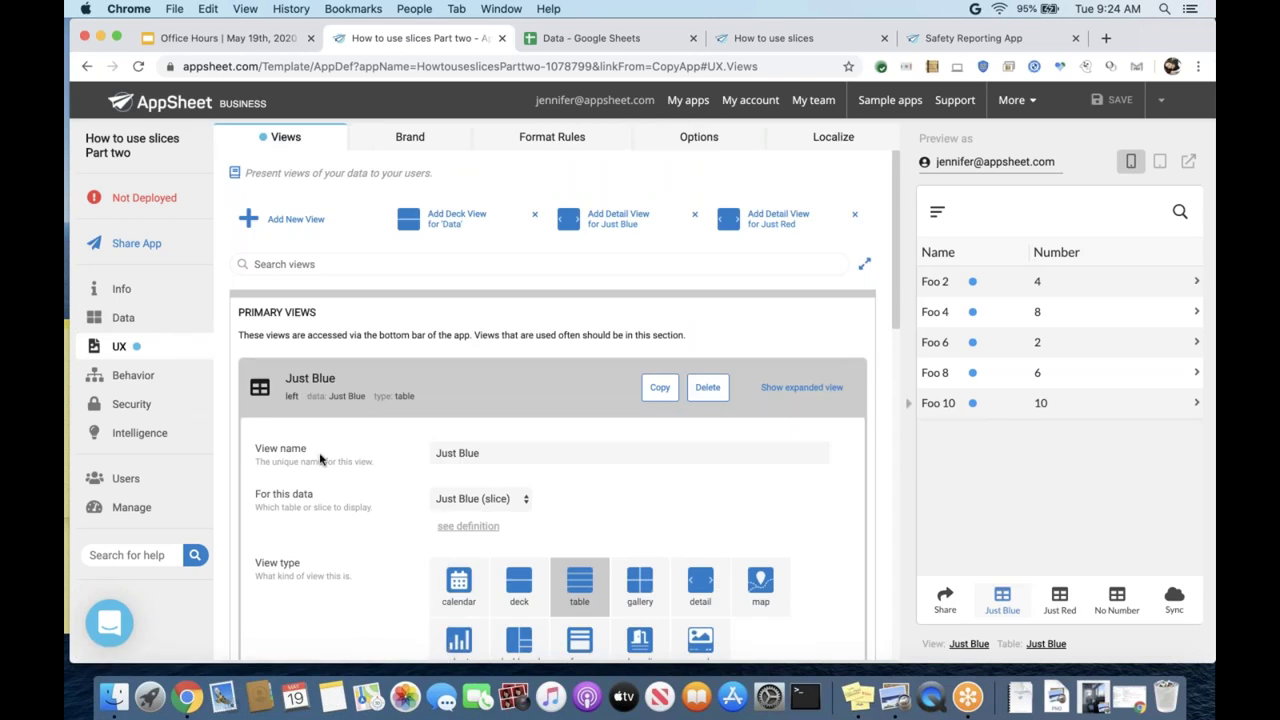
{"action": "scroll", "coordinate": [320, 458], "scroll_direction": "down", "scroll_amount": 3}
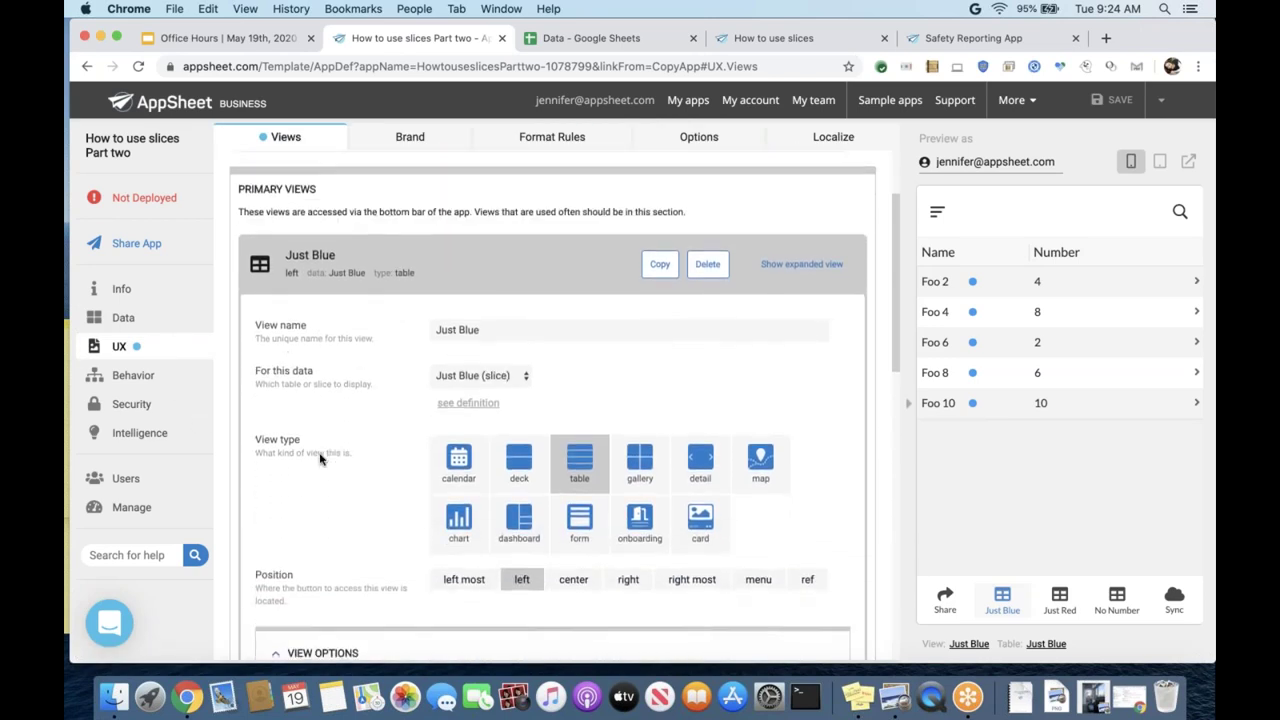
{"action": "scroll", "coordinate": [320, 458], "scroll_direction": "down", "scroll_amount": 1}
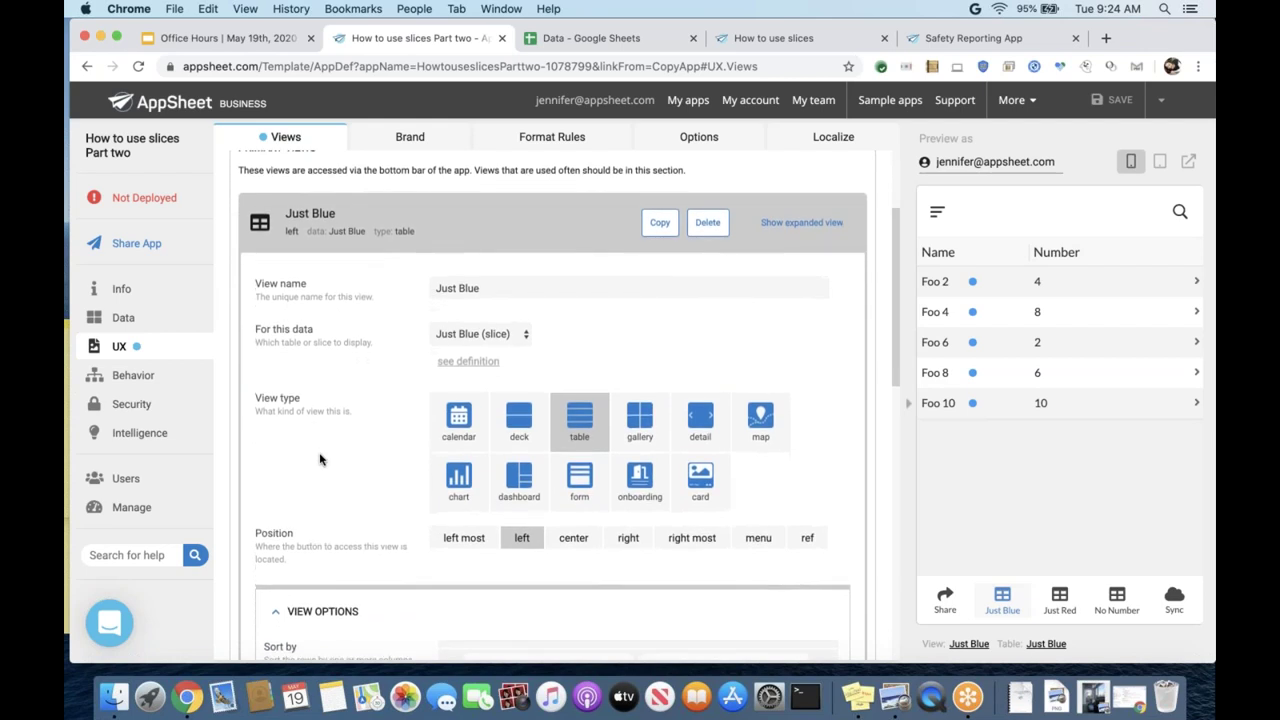
{"action": "left_click", "coordinate": [443, 337]}
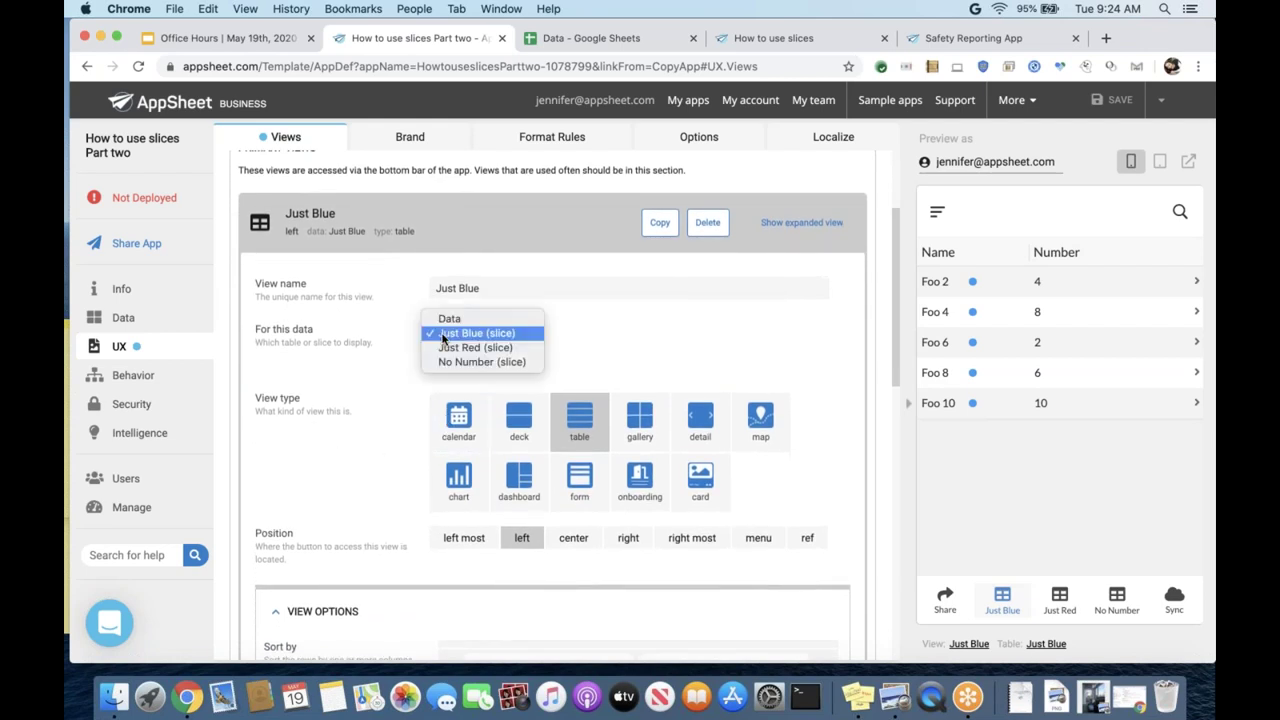
{"action": "left_click", "coordinate": [443, 334]}
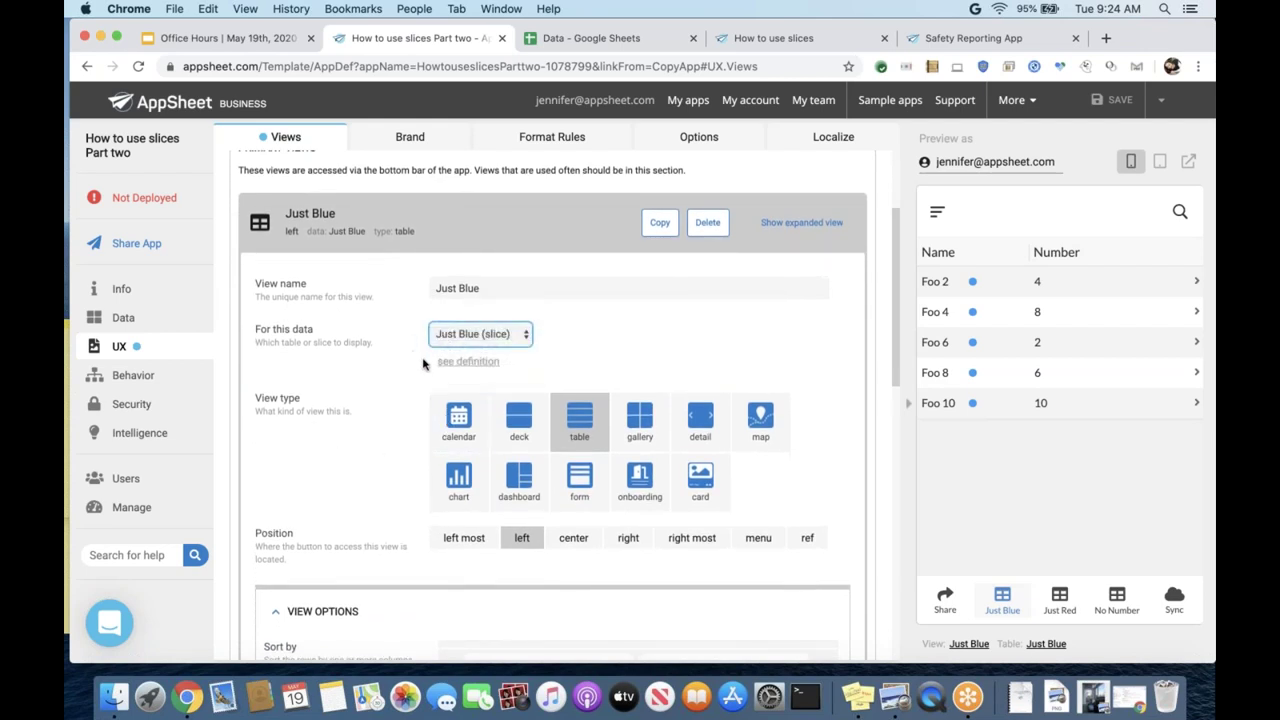
{"action": "left_click", "coordinate": [526, 340]}
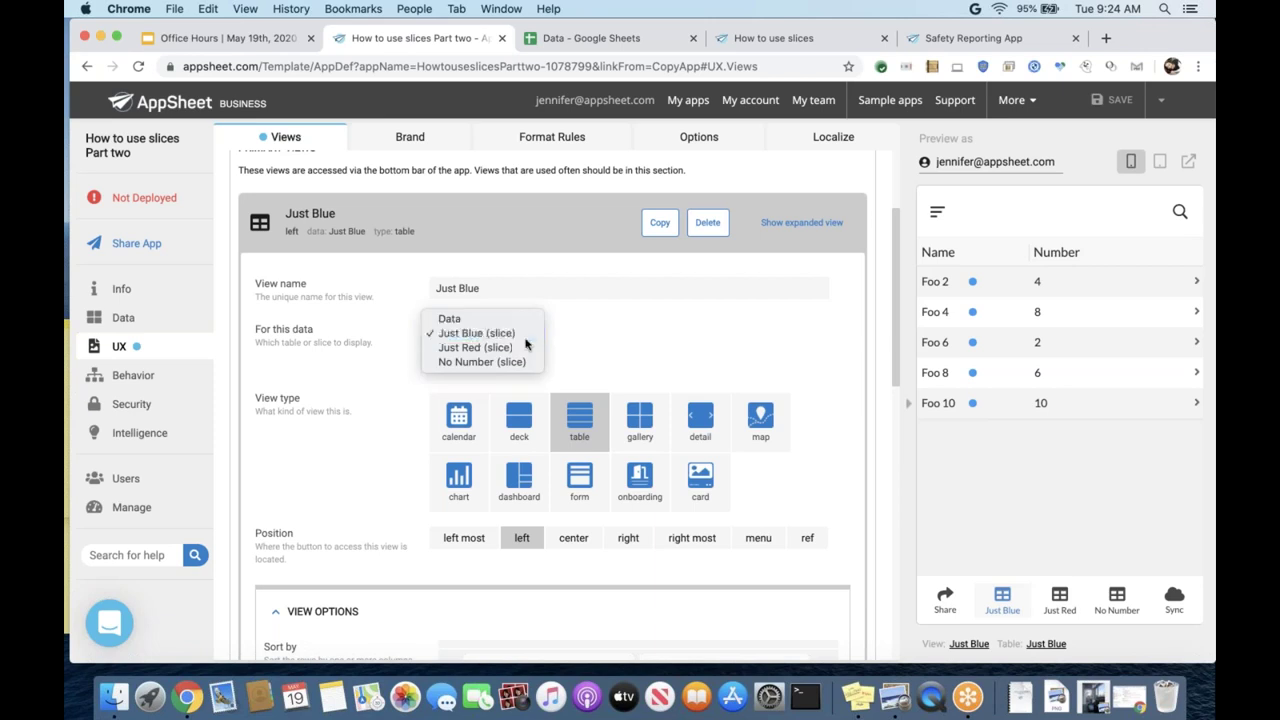
{"action": "left_click", "coordinate": [650, 352]}
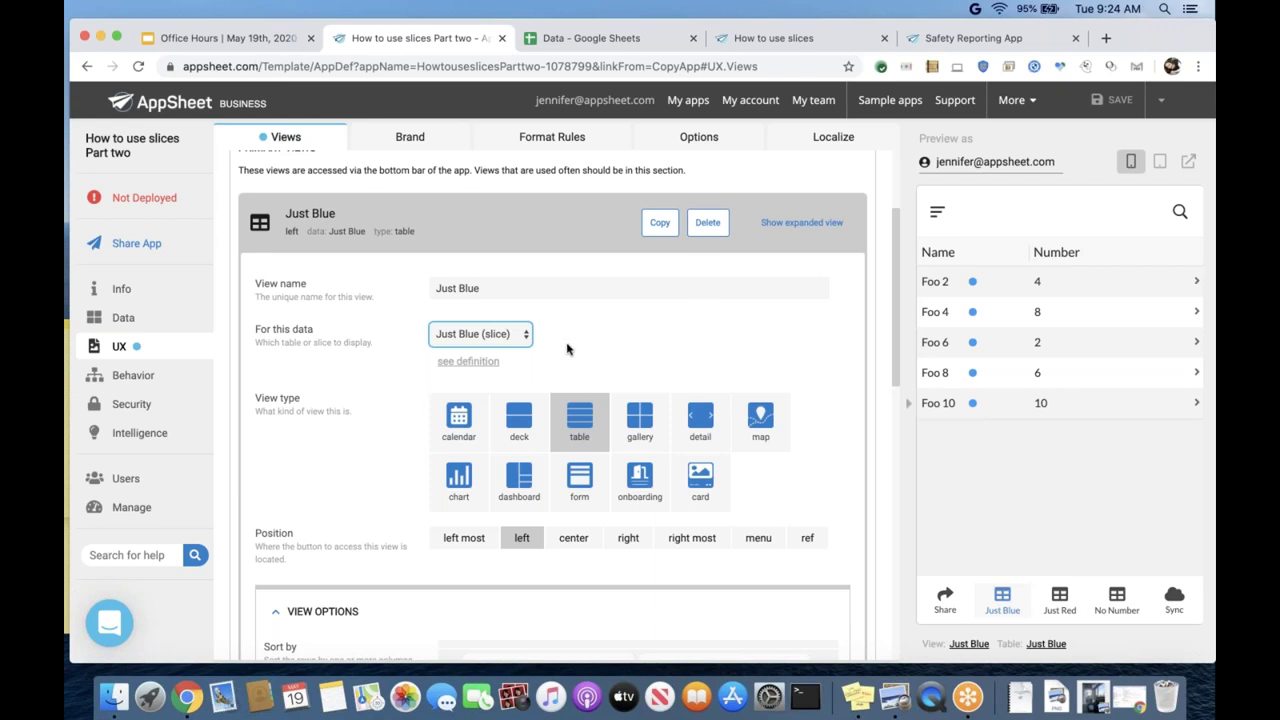
- Switch the Just Blue view to Gallery and back to Table, then return to Data > Slices
{"action": "left_click", "coordinate": [640, 423]}
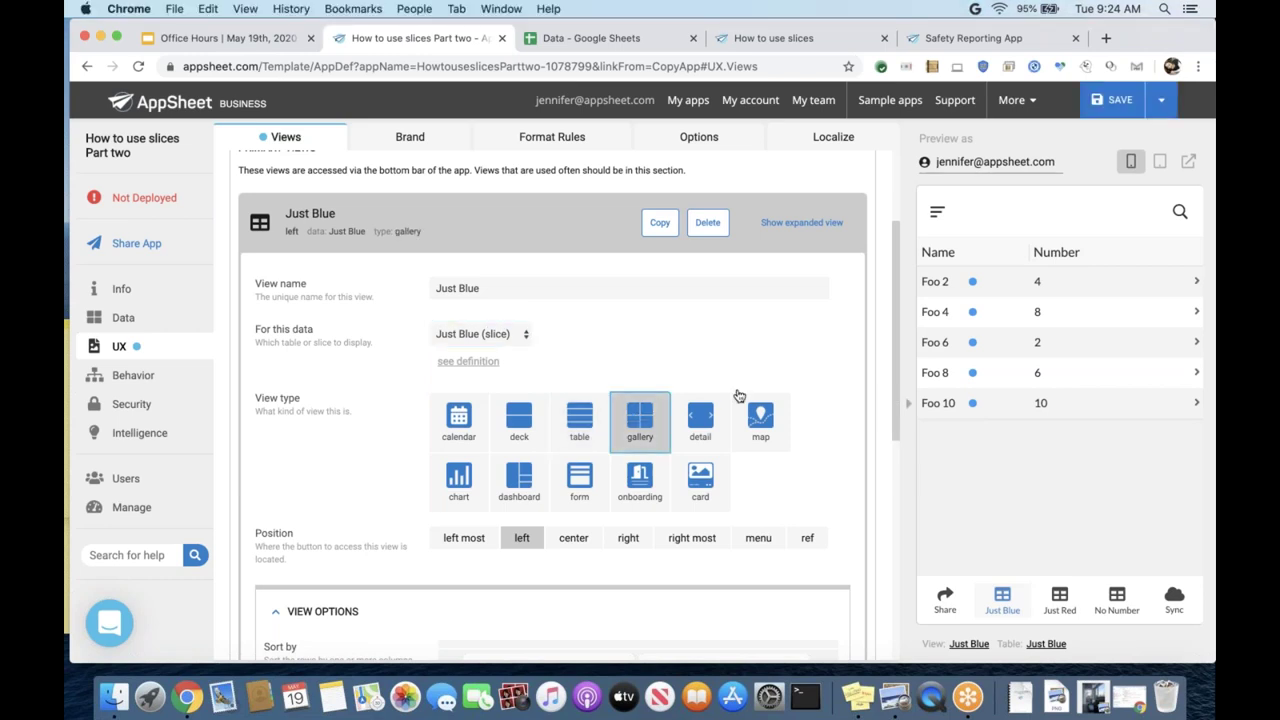
{"action": "left_click", "coordinate": [1060, 600]}
{"action": "left_click", "coordinate": [1003, 605]}
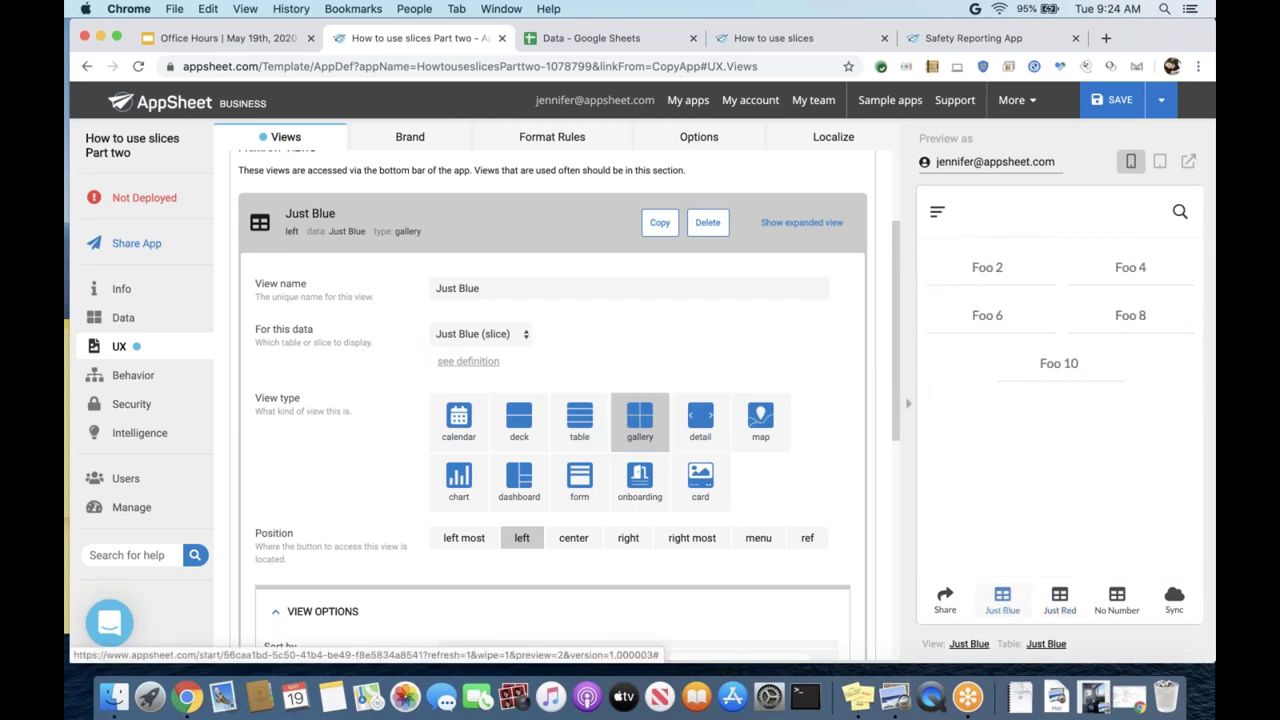
{"action": "left_click", "coordinate": [580, 420]}
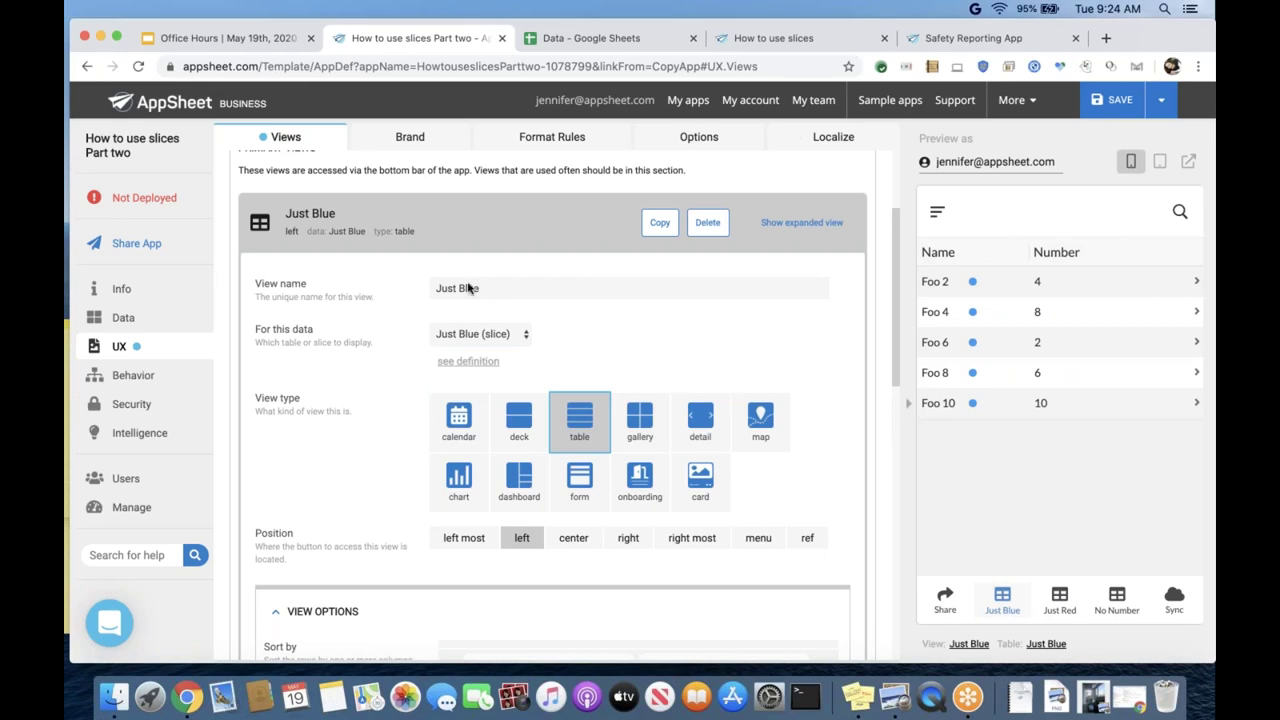
{"action": "left_click", "coordinate": [128, 319]}
{"action": "left_click", "coordinate": [605, 138]}
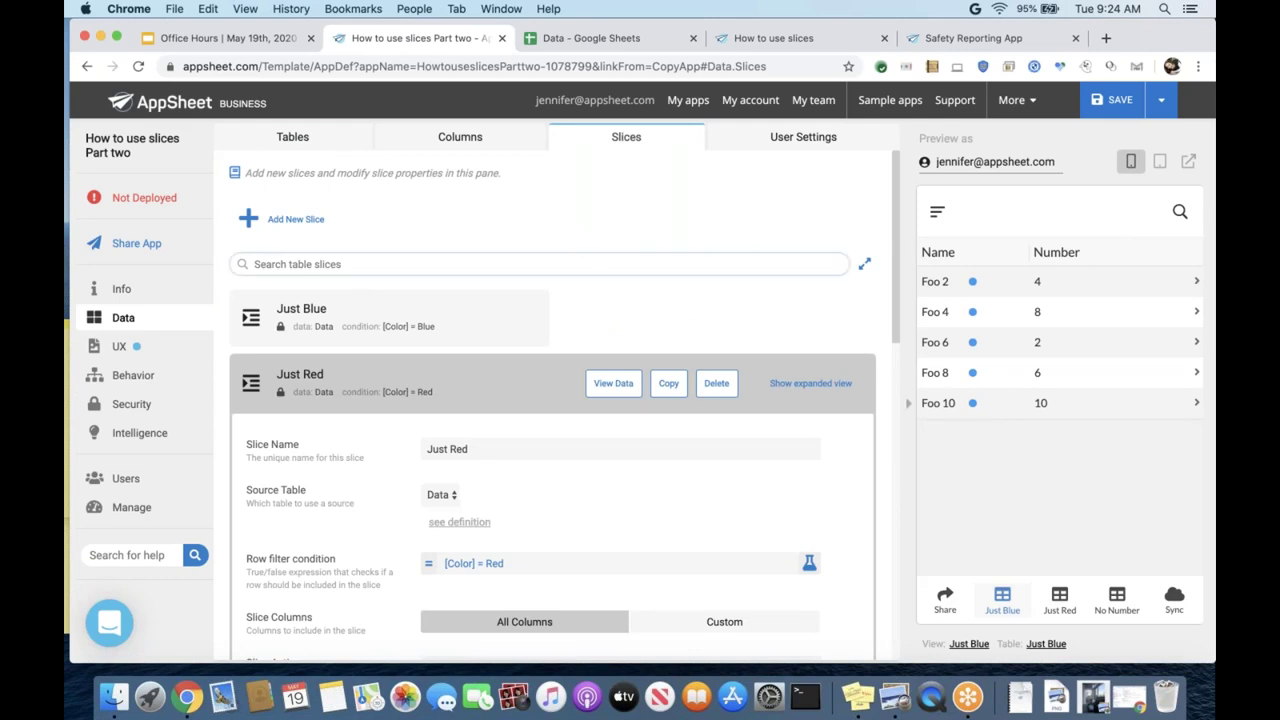
- Expand the Just Blue slice to show its [Color] = Blue filter and Read-Only update mode
{"action": "scroll", "coordinate": [564, 403], "scroll_direction": "down", "scroll_amount": 4}
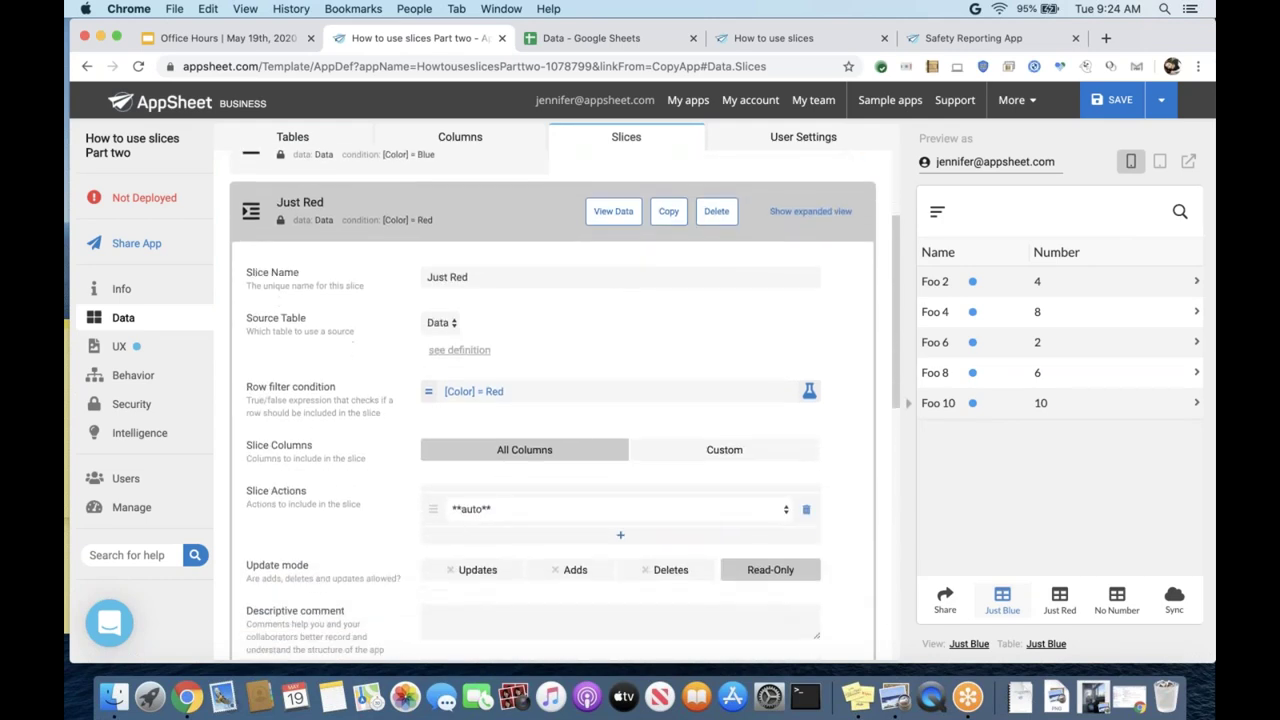
{"action": "scroll", "coordinate": [780, 260], "scroll_direction": "down", "scroll_amount": 3}
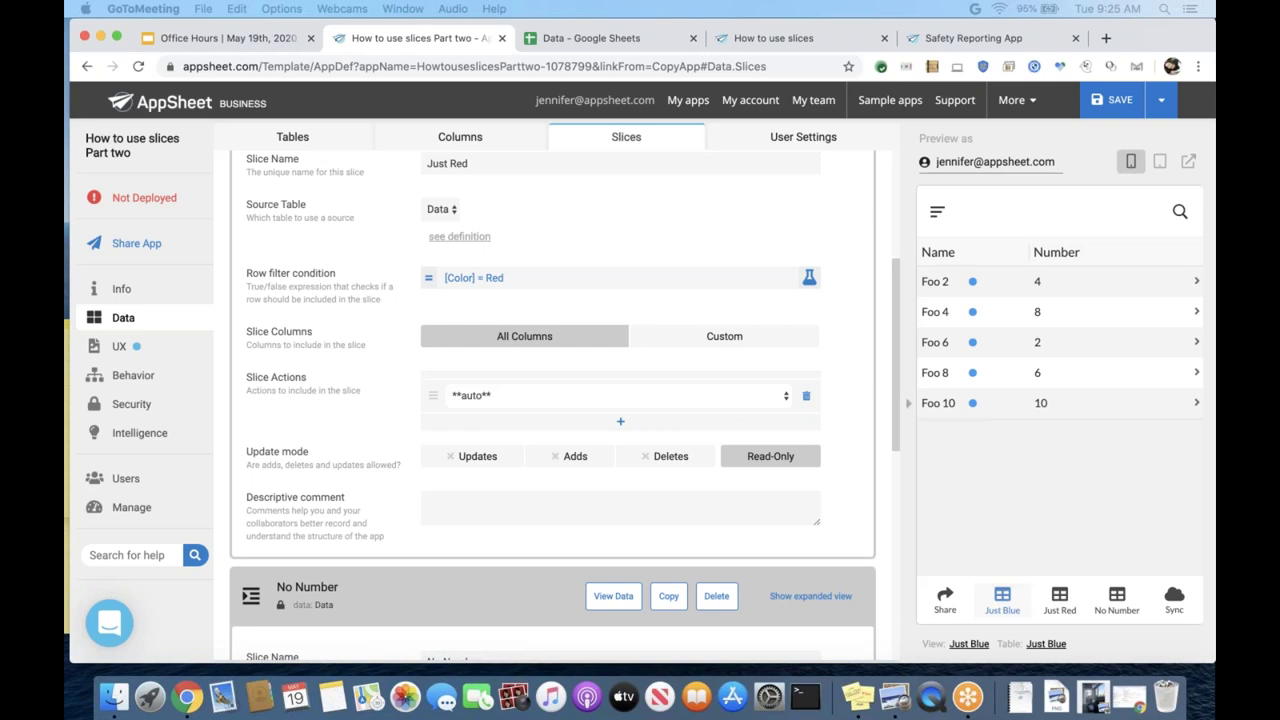
{"action": "scroll", "coordinate": [285, 436], "scroll_direction": "up", "scroll_amount": 5}
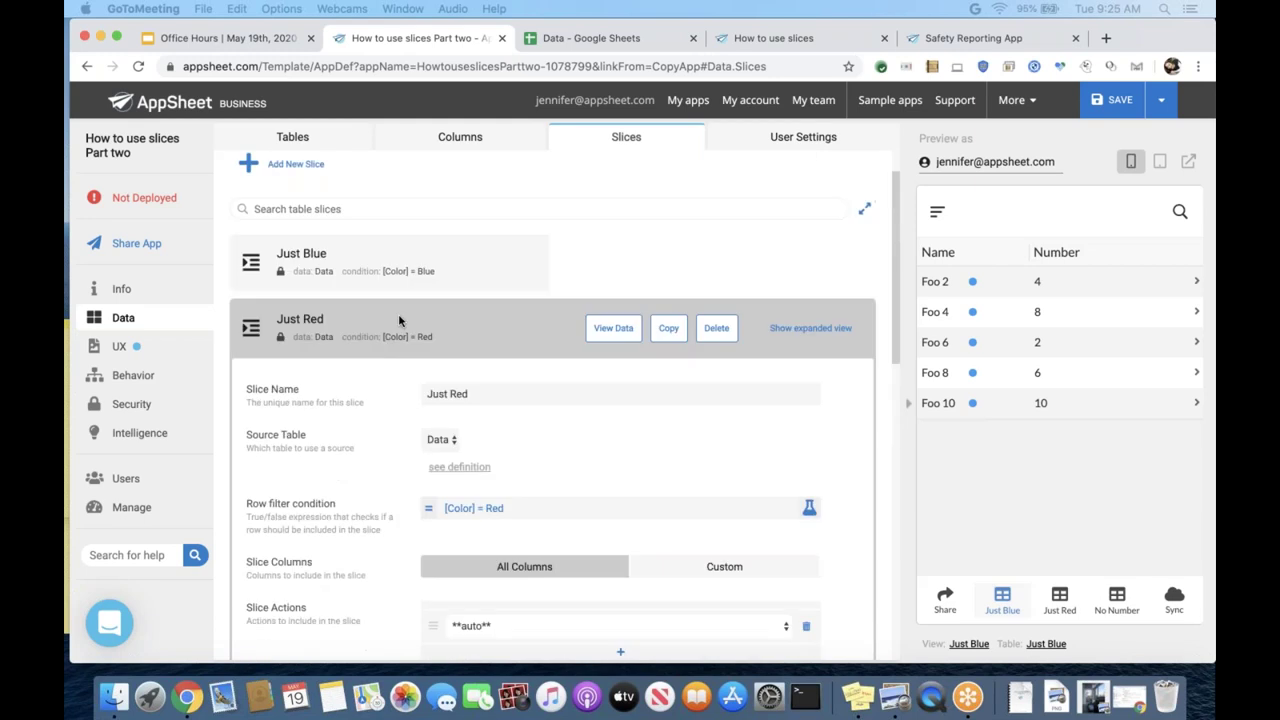
{"action": "scroll", "coordinate": [399, 320], "scroll_direction": "up", "scroll_amount": 1}
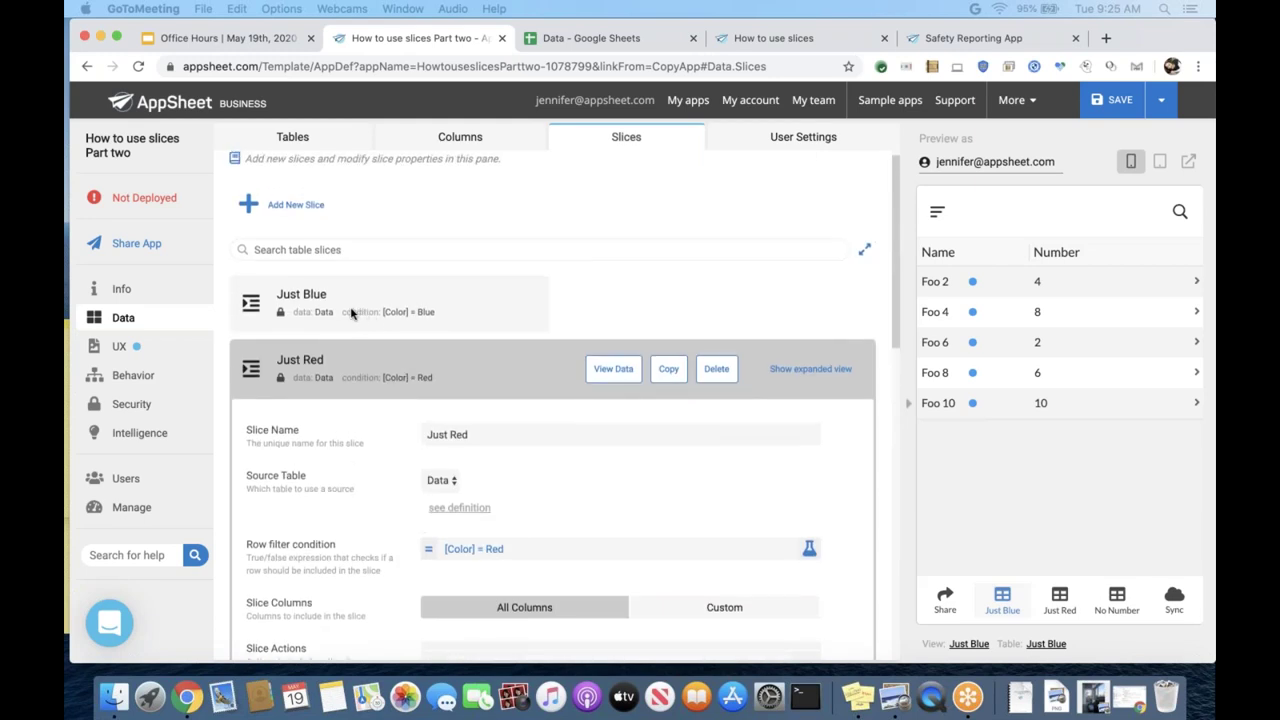
{"action": "left_click", "coordinate": [351, 313]}
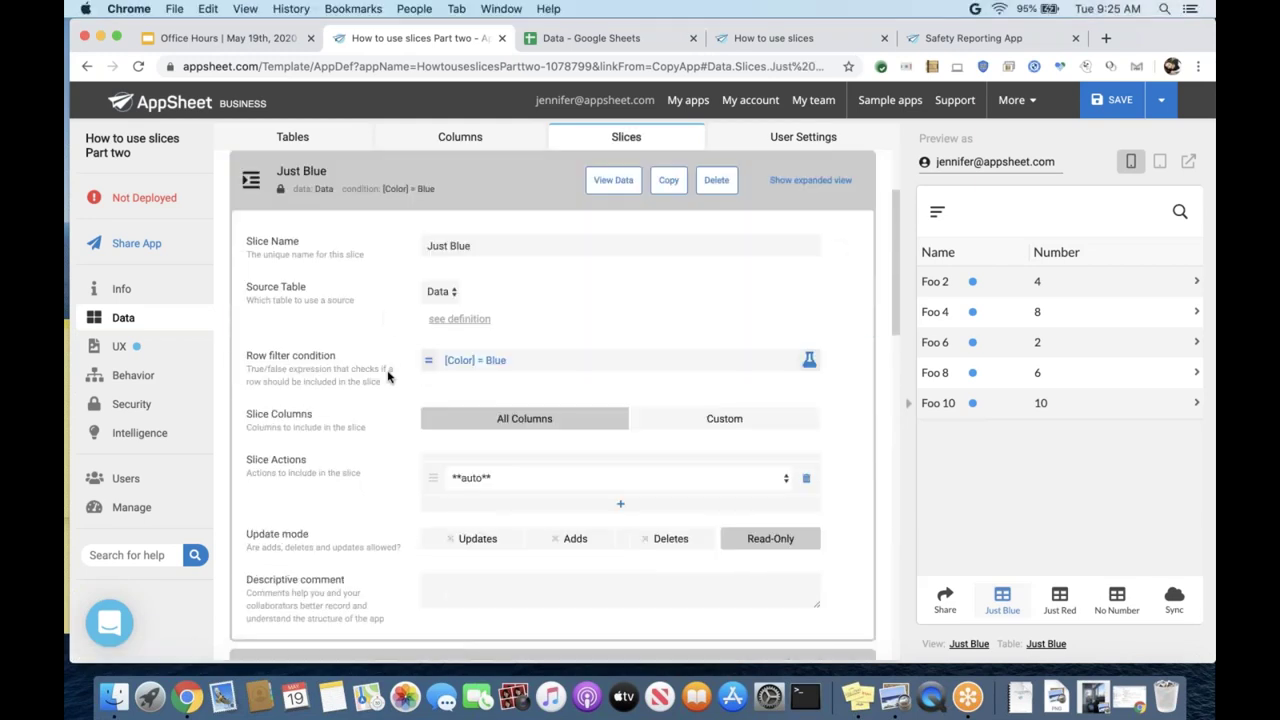
{"action": "scroll", "coordinate": [388, 376], "scroll_direction": "down", "scroll_amount": 1}
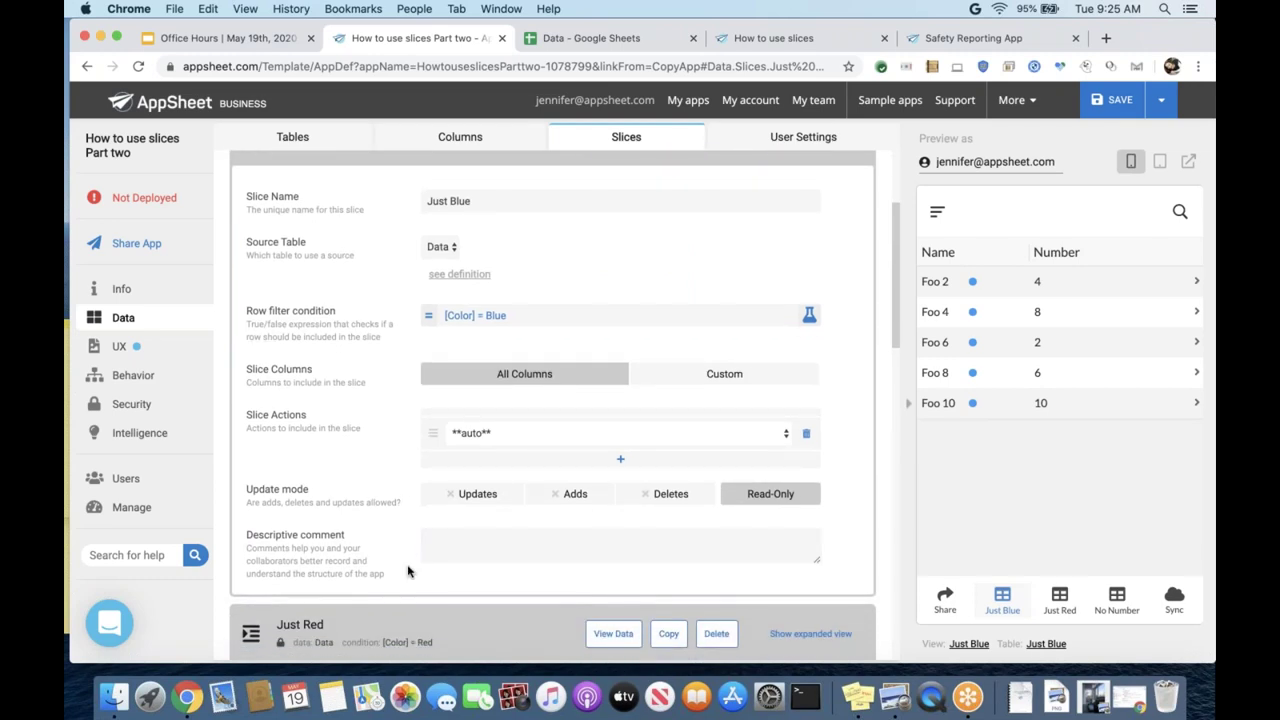
- Set Just Blue's Update mode to Updates, save, and test editing Foo 2 in the preview
{"action": "left_click", "coordinate": [458, 493]}
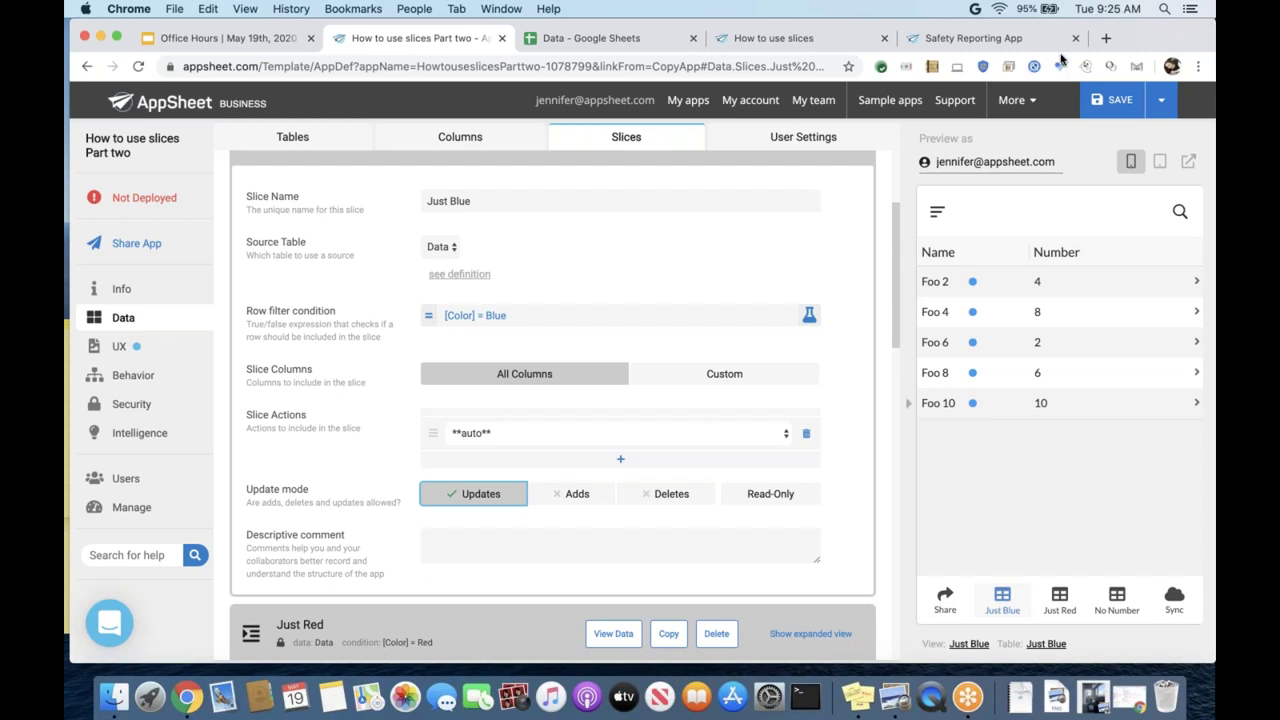
{"action": "left_click", "coordinate": [1108, 100]}
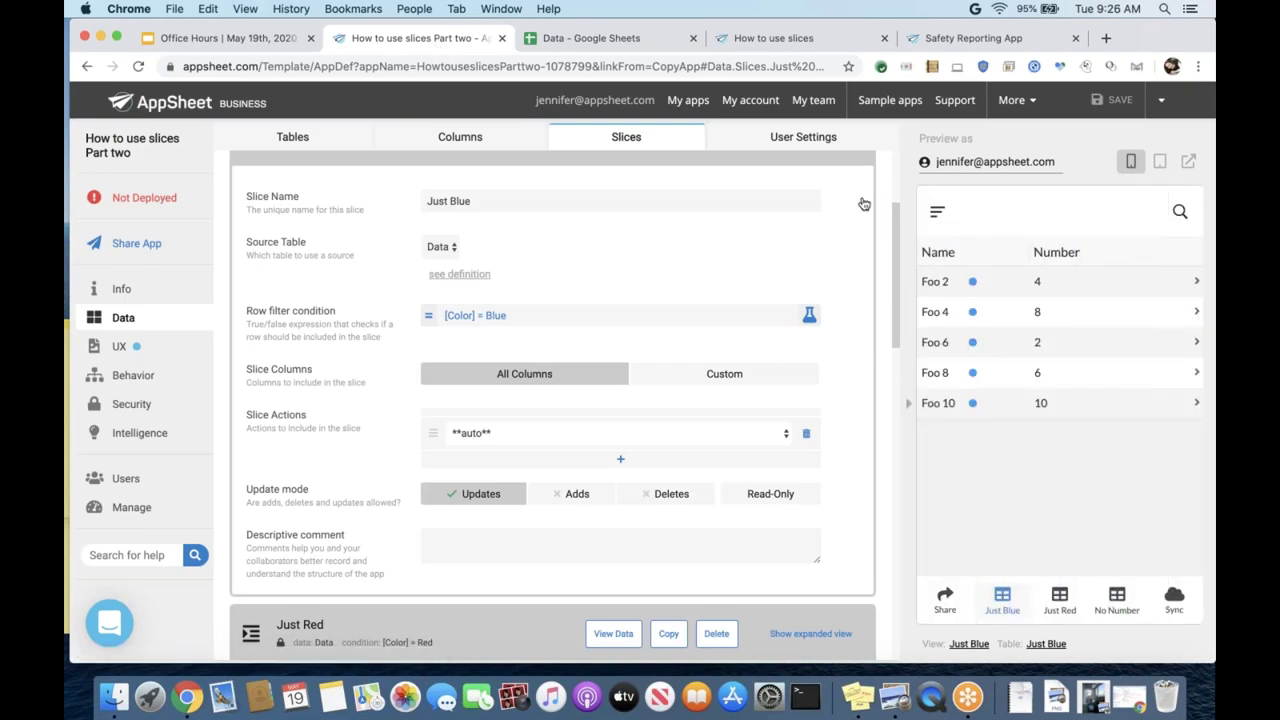
{"action": "left_click", "coordinate": [1017, 279]}
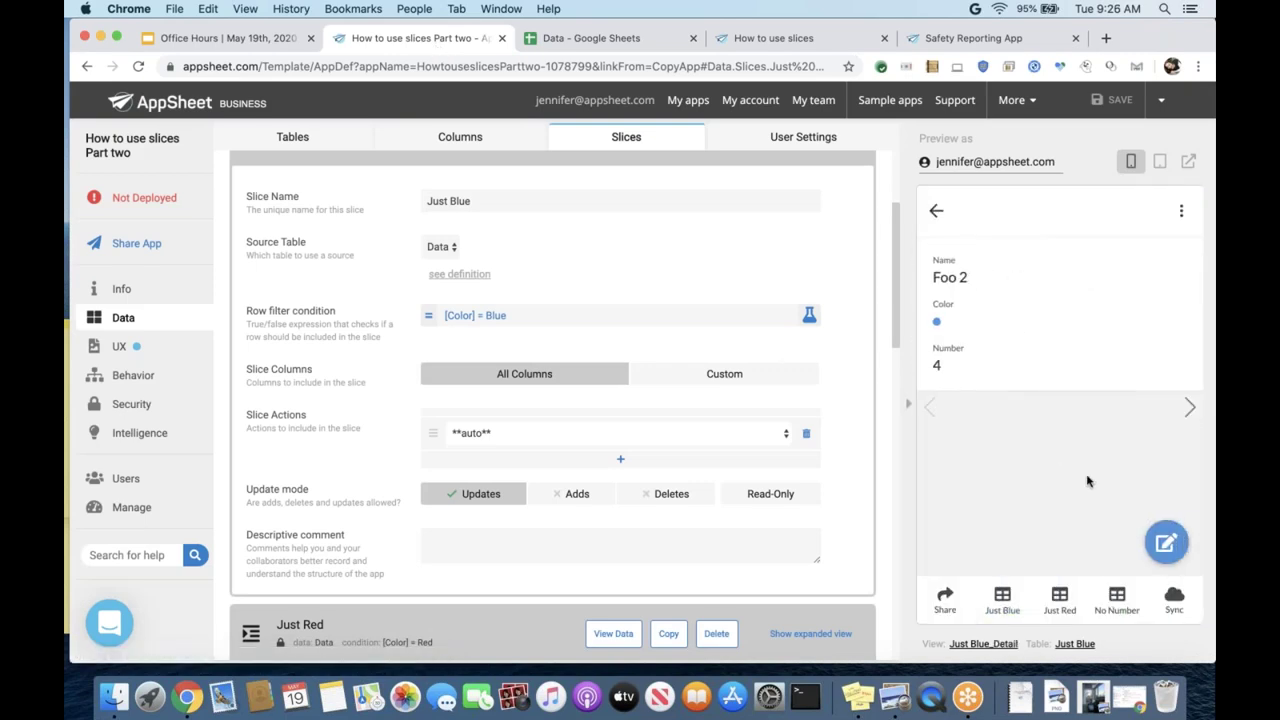
{"action": "left_click", "coordinate": [1167, 543]}
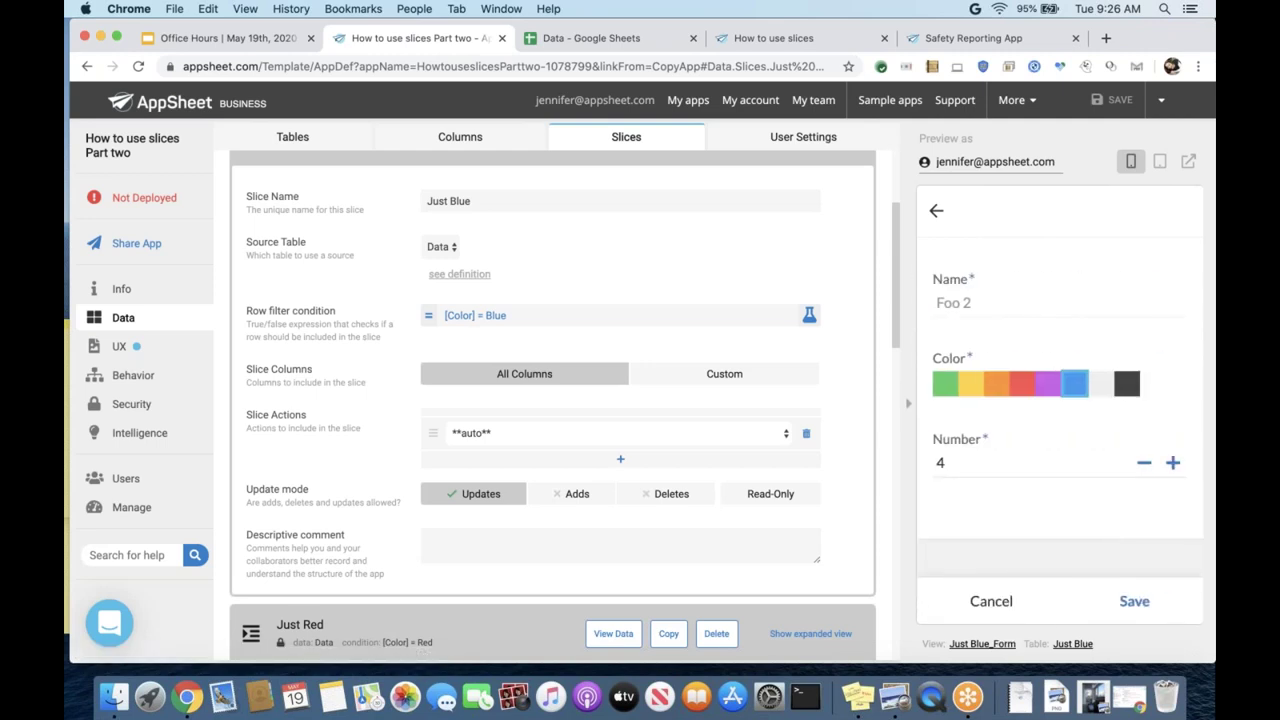
{"action": "left_click", "coordinate": [991, 603]}
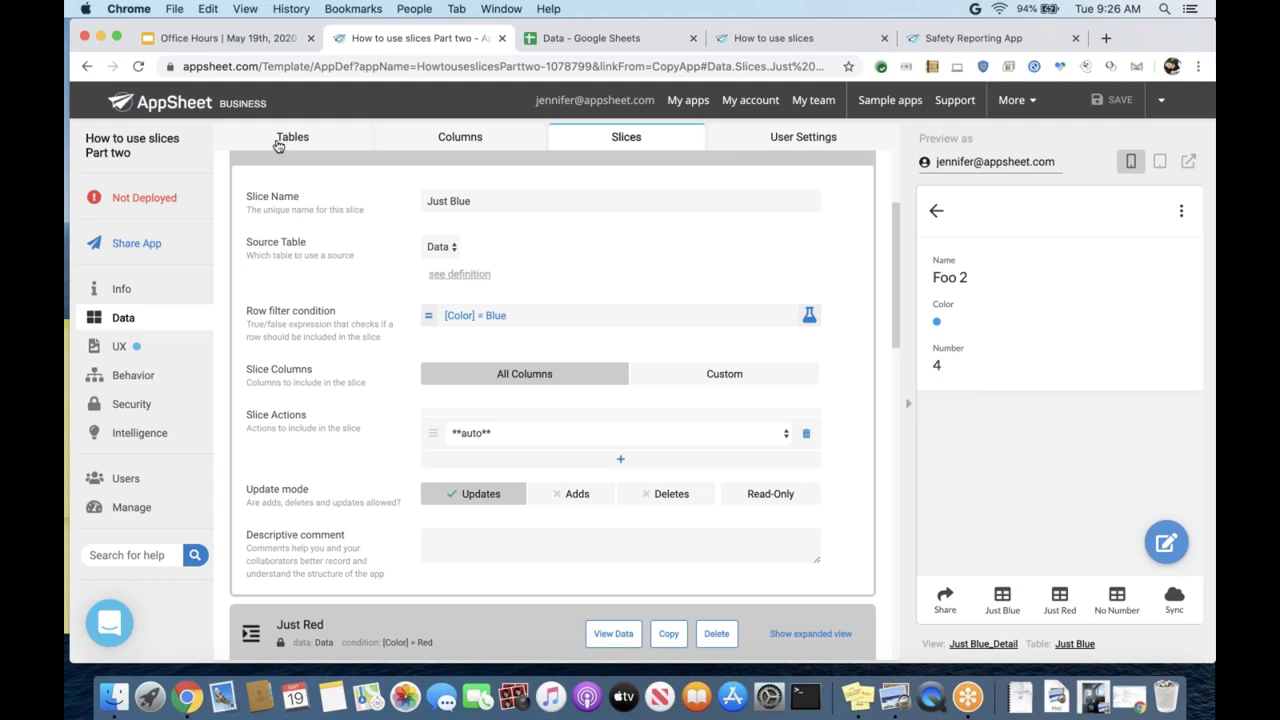
- Show the Tables pane and review the Data table's Updates and Adds permissions
{"action": "left_click", "coordinate": [286, 138]}
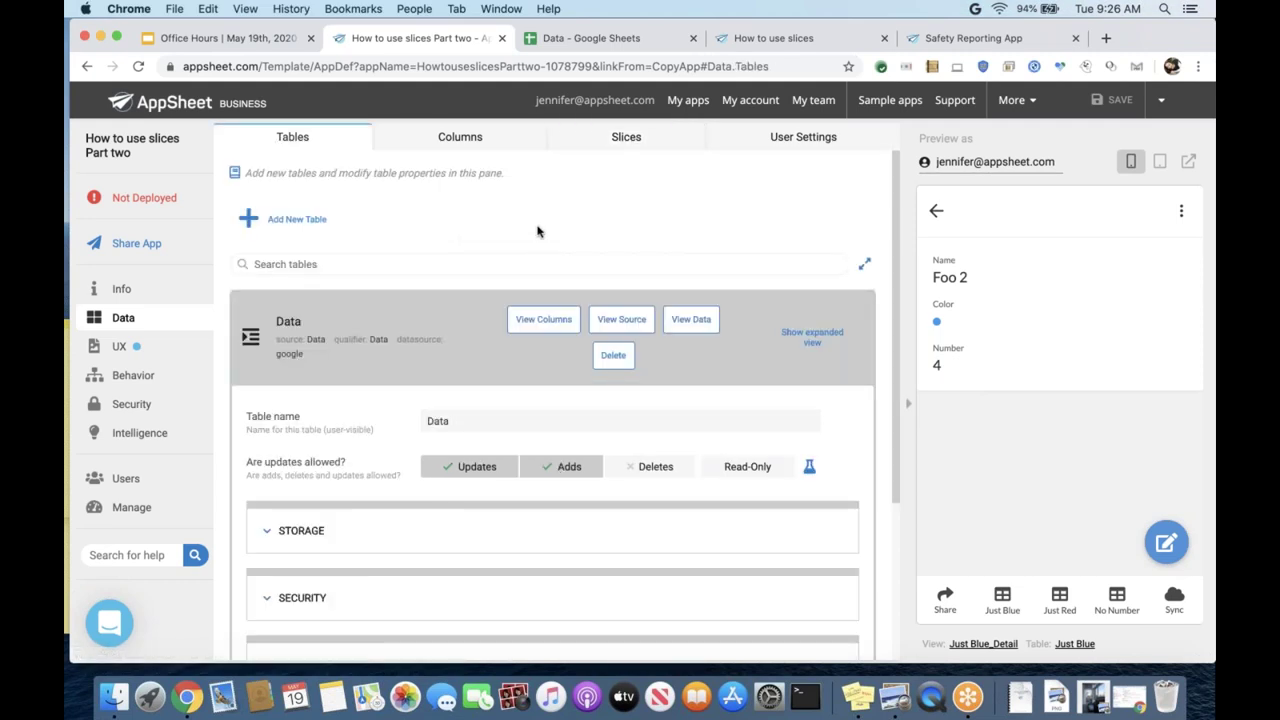
{"action": "scroll", "coordinate": [537, 231], "scroll_direction": "down", "scroll_amount": 3}
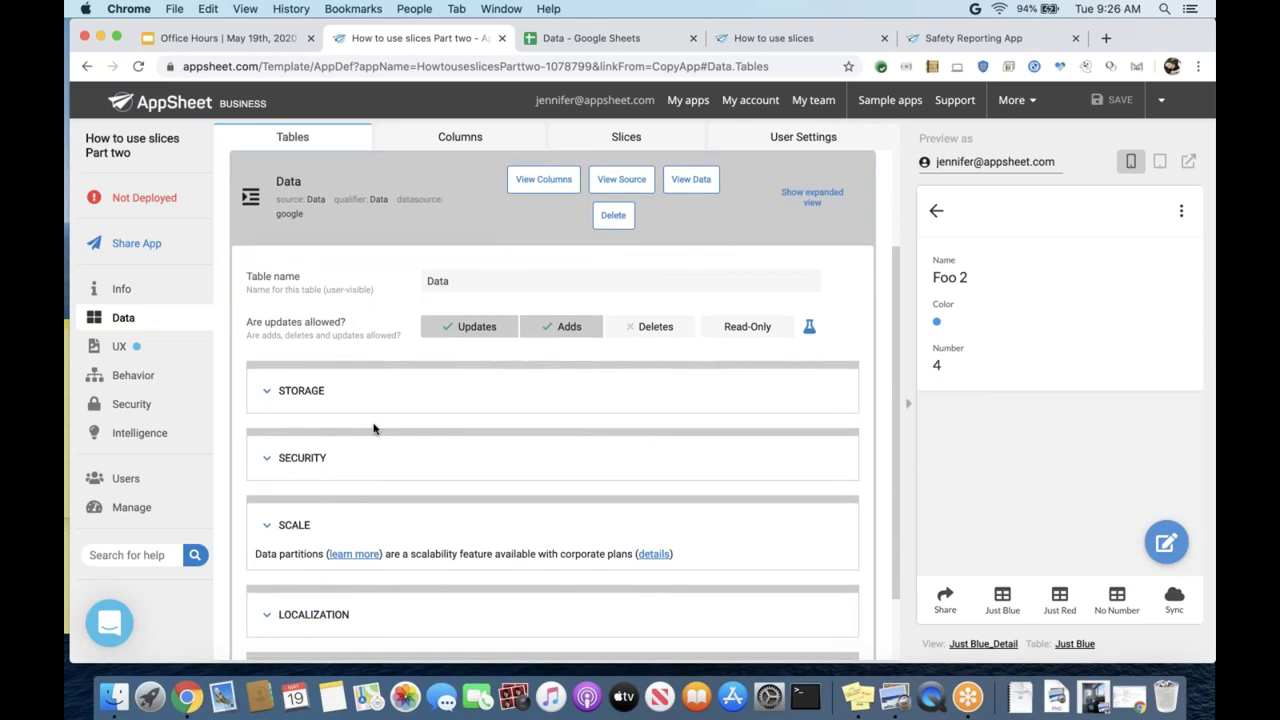
{"action": "scroll", "coordinate": [374, 428], "scroll_direction": "down", "scroll_amount": 1}
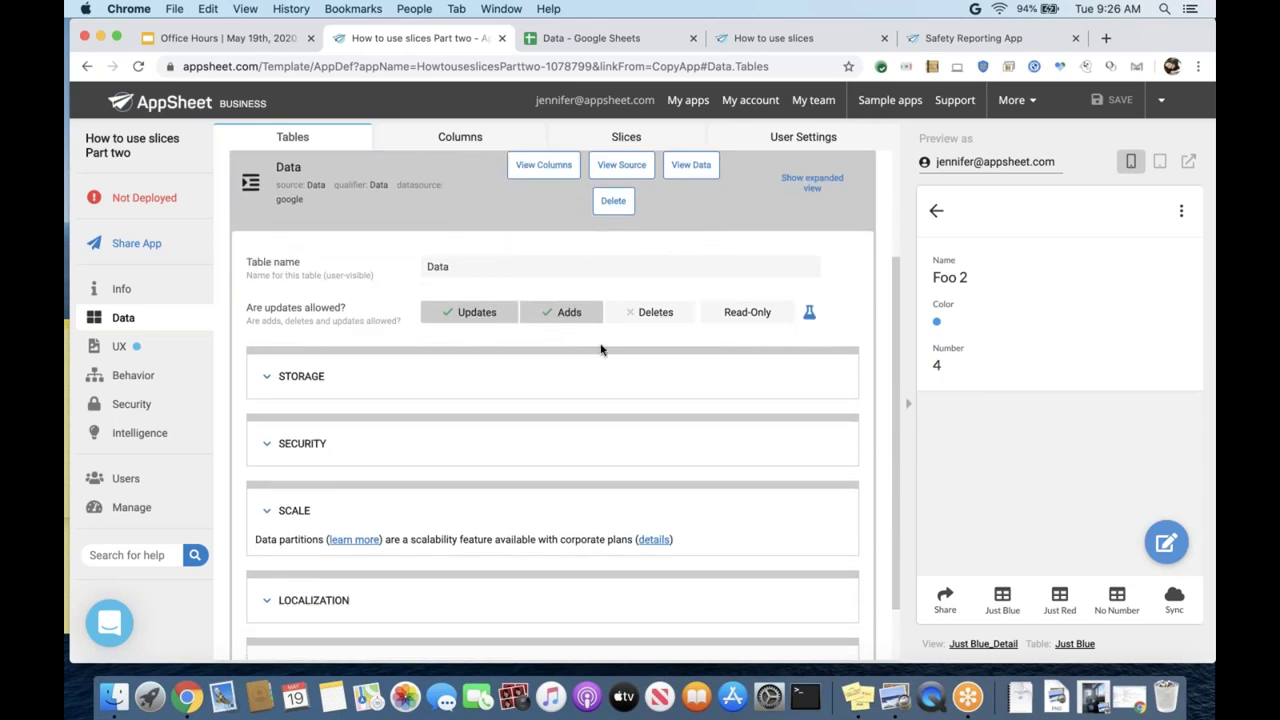
{"action": "scroll", "coordinate": [590, 300], "scroll_direction": "up", "scroll_amount": 3}
- Let the Just Blue slice allow Deletes alongside Updates
{"action": "left_click", "coordinate": [575, 146]}
{"action": "scroll", "coordinate": [335, 495], "scroll_direction": "down", "scroll_amount": 1}
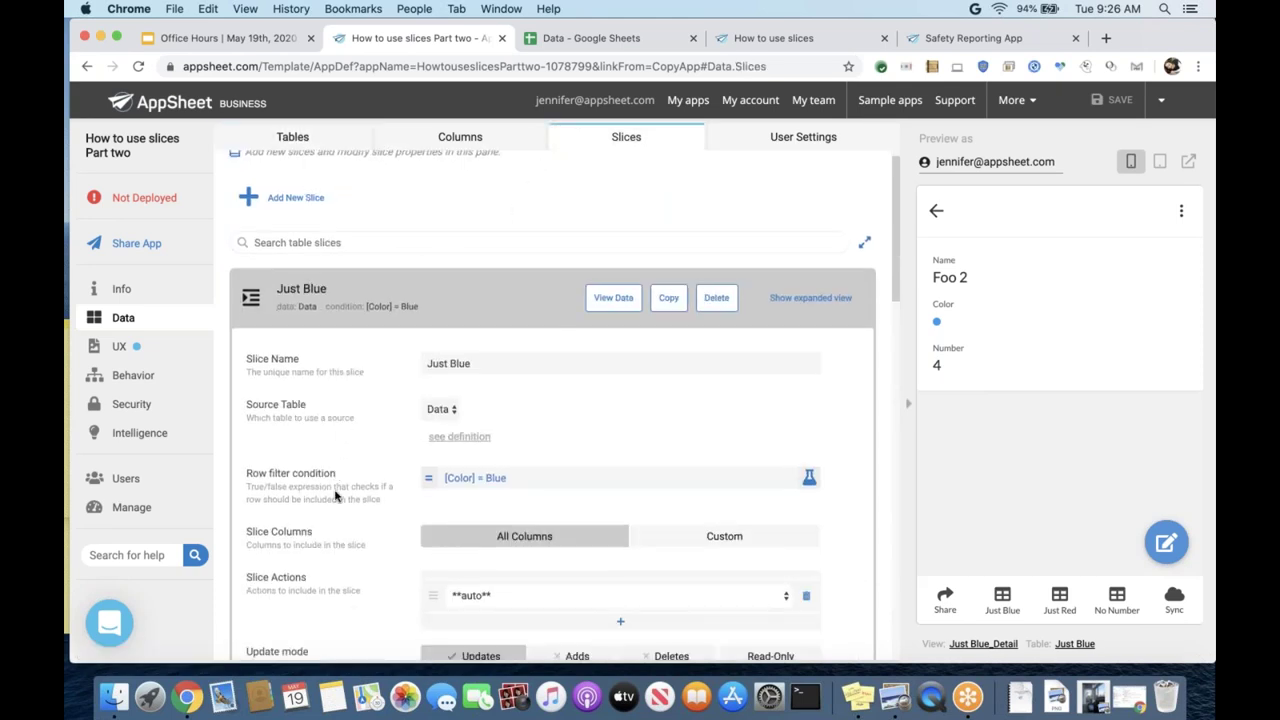
{"action": "scroll", "coordinate": [335, 495], "scroll_direction": "down", "scroll_amount": 5}
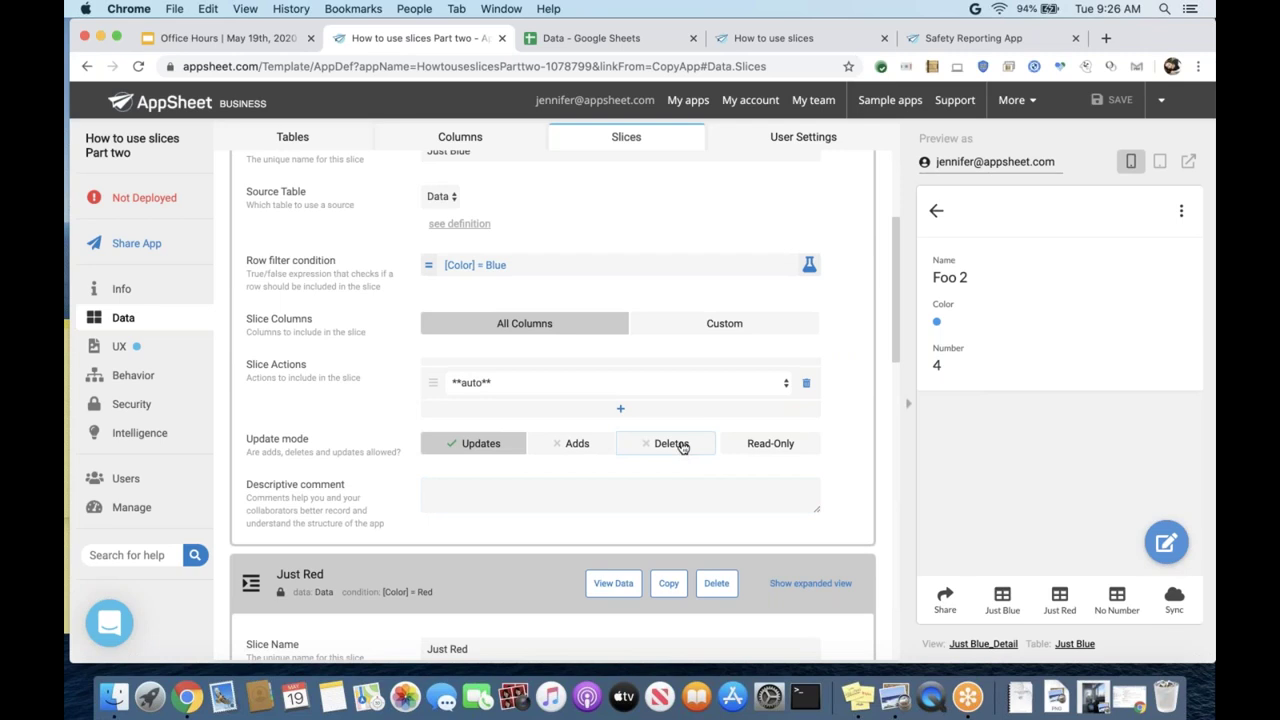
{"action": "left_click", "coordinate": [680, 444]}
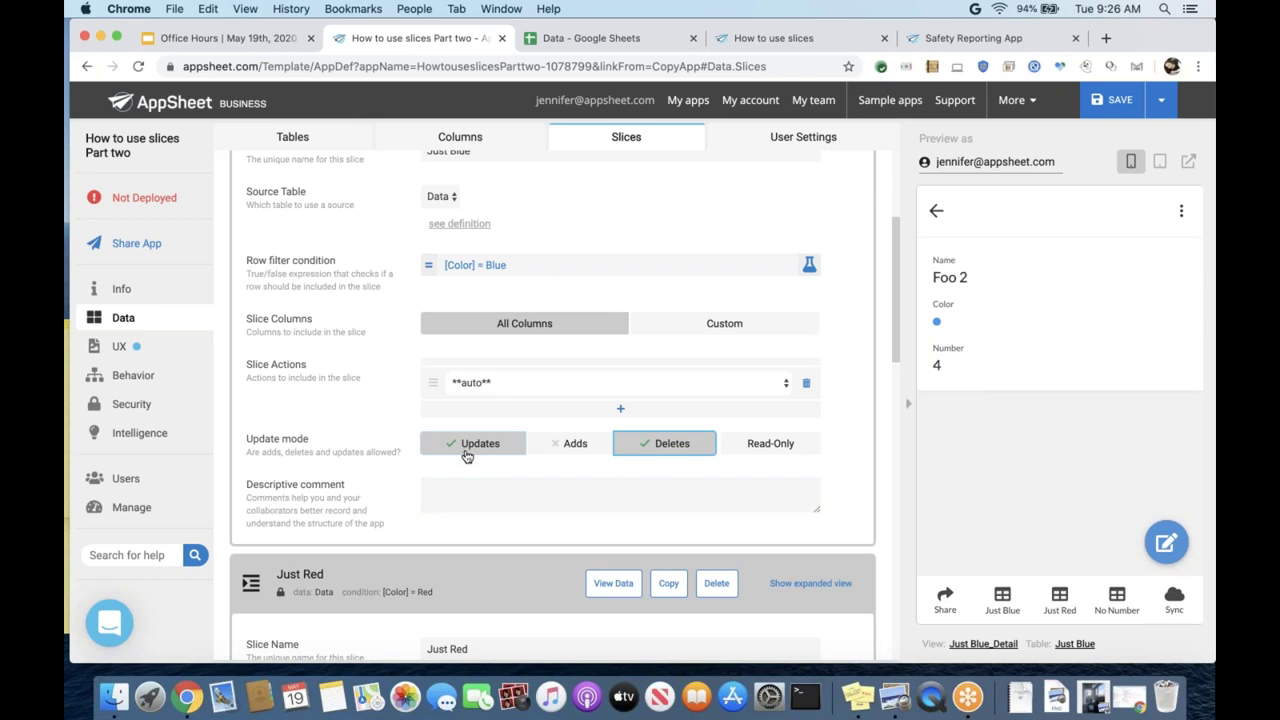
- Return to the Data table's settings in the Tables pane
{"action": "scroll", "coordinate": [380, 503], "scroll_direction": "up", "scroll_amount": 5}
{"action": "scroll", "coordinate": [376, 503], "scroll_direction": "down", "scroll_amount": 3}
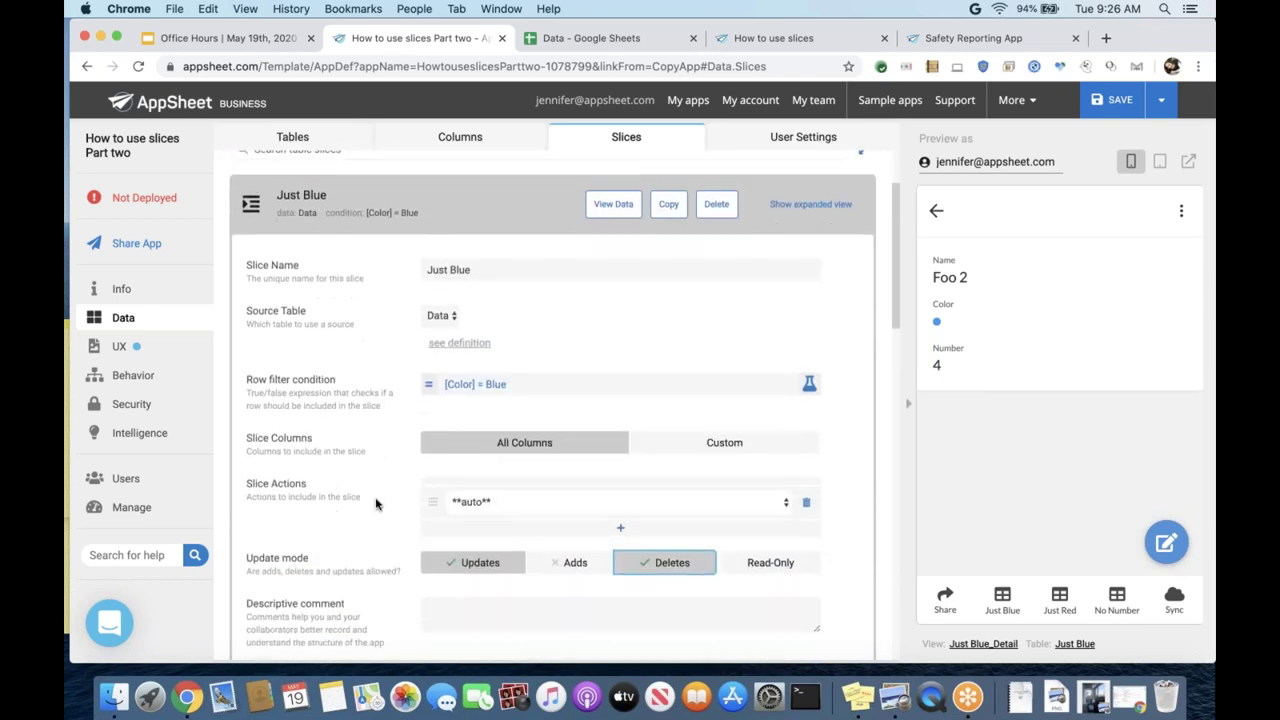
{"action": "scroll", "coordinate": [376, 503], "scroll_direction": "down", "scroll_amount": 3}
{"action": "scroll", "coordinate": [374, 503], "scroll_direction": "up", "scroll_amount": 4}
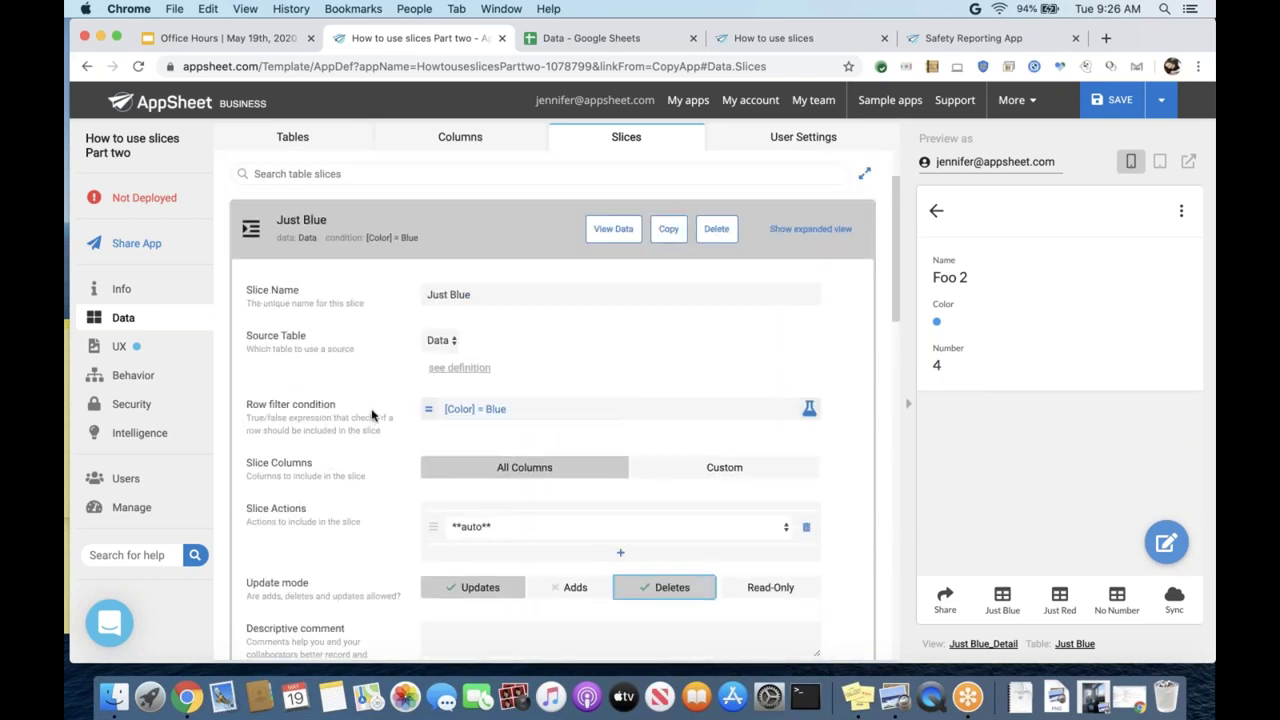
{"action": "left_click", "coordinate": [310, 152]}
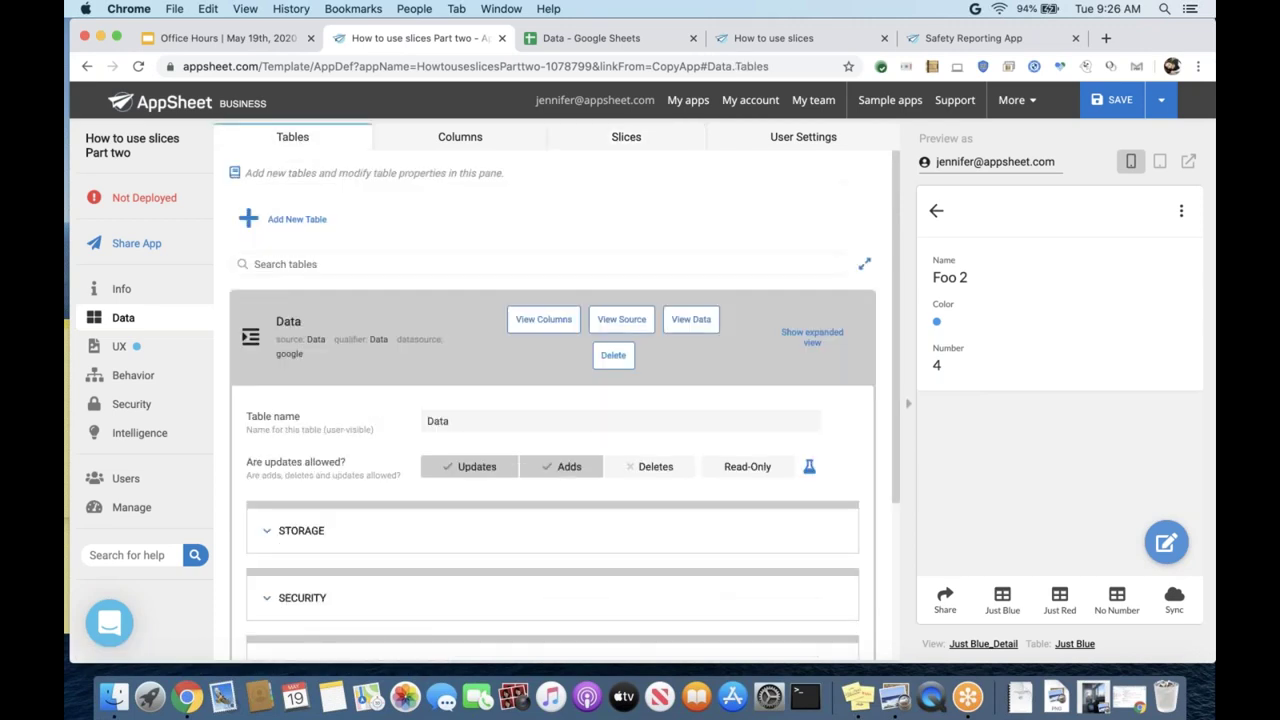
{"action": "scroll", "coordinate": [552, 405], "scroll_direction": "down", "scroll_amount": 1}
{"action": "scroll", "coordinate": [552, 405], "scroll_direction": "up", "scroll_amount": 1}
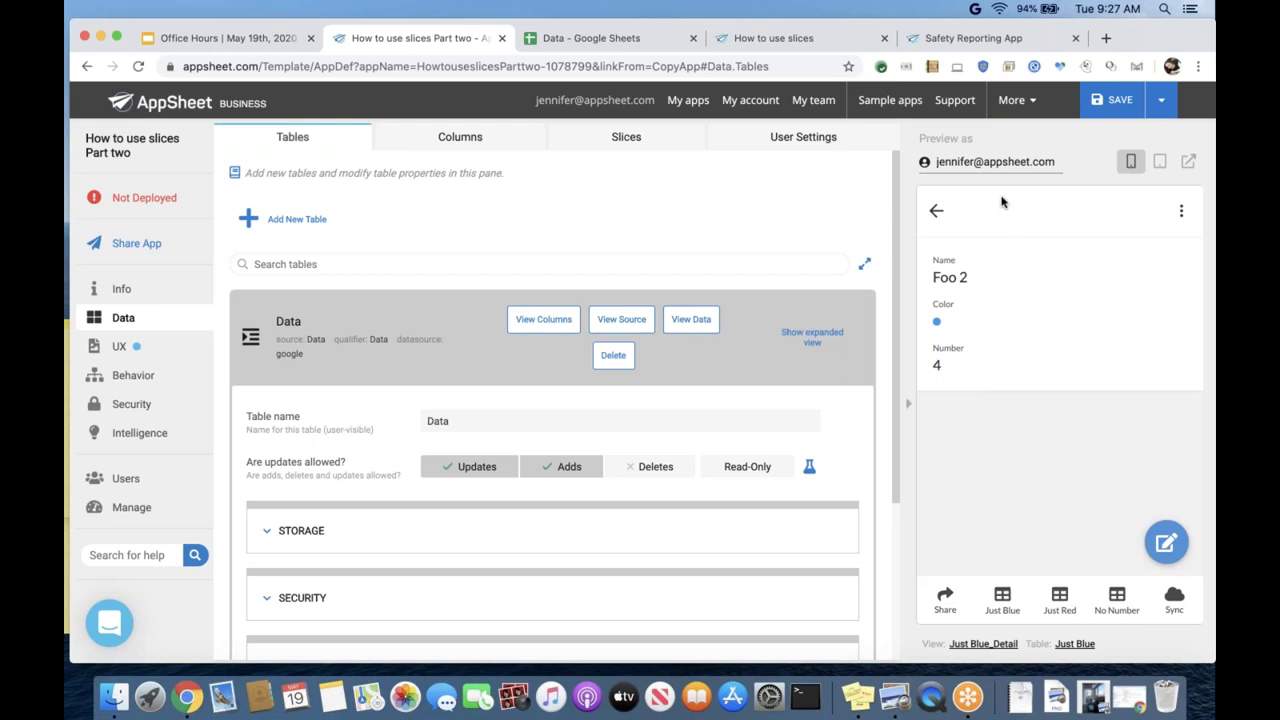
{"action": "scroll", "coordinate": [629, 455], "scroll_direction": "down", "scroll_amount": 1}
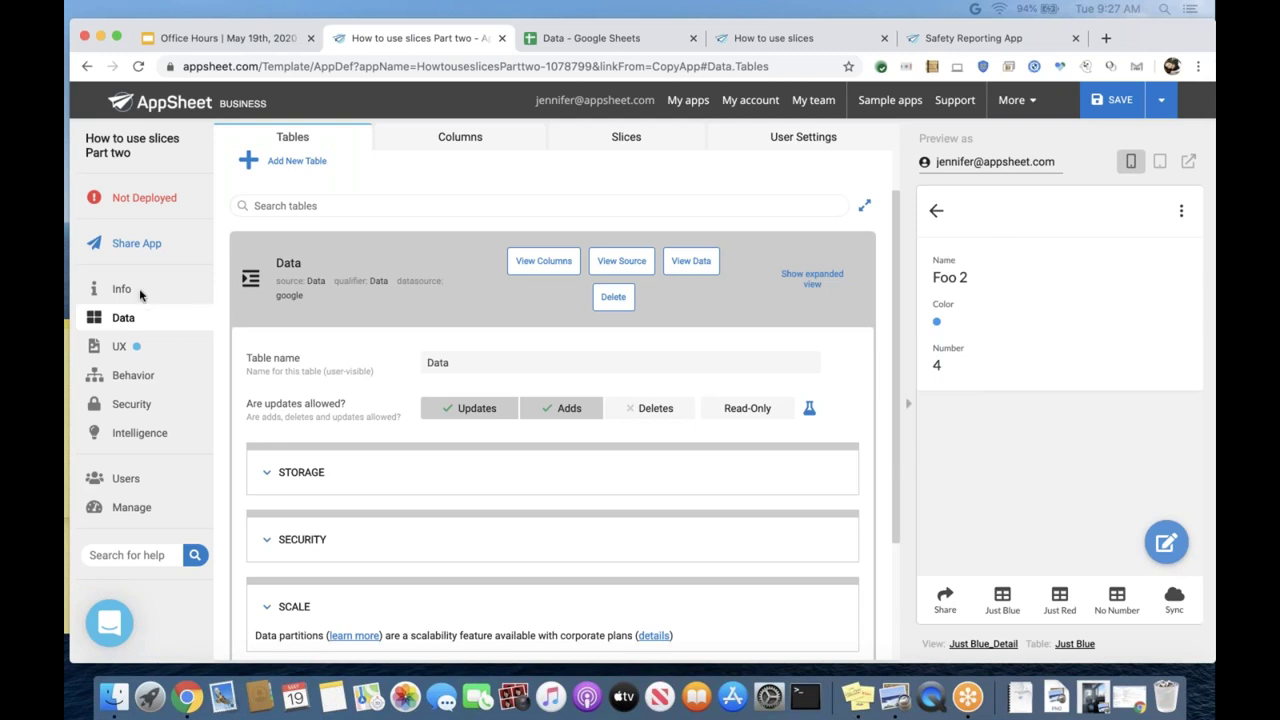
{"action": "left_click", "coordinate": [129, 295]}
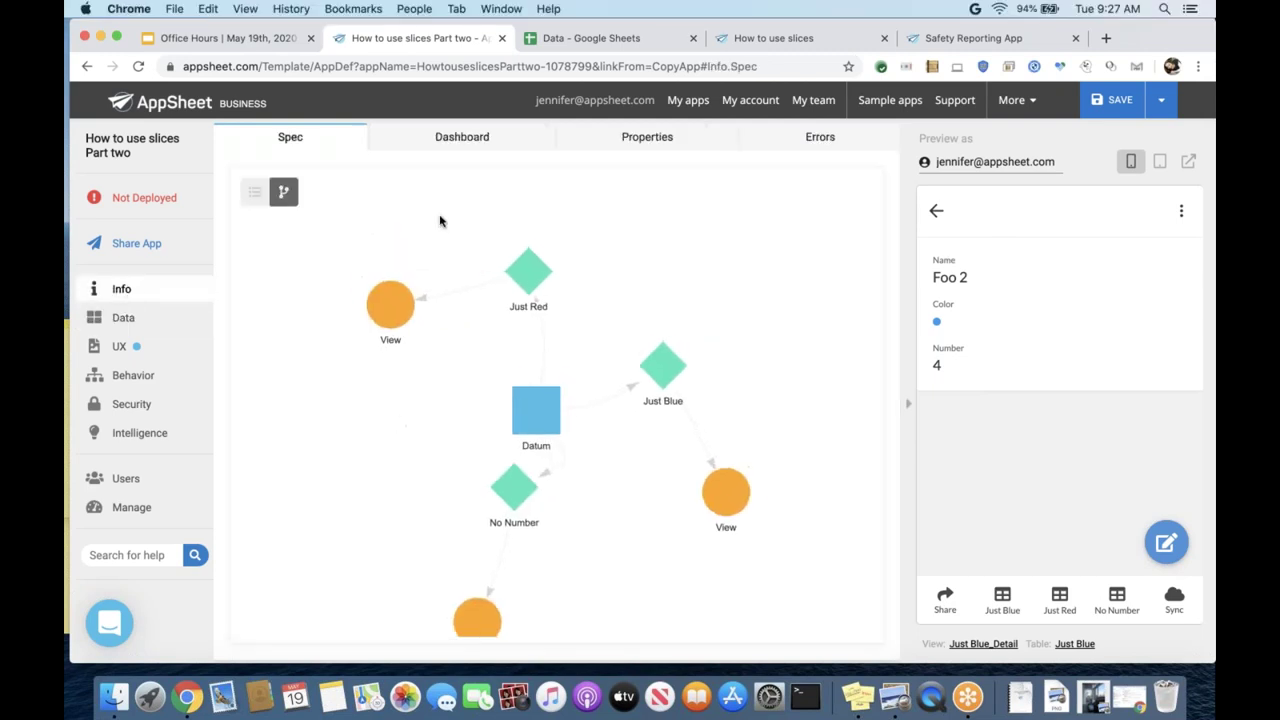
{"action": "left_click", "coordinate": [766, 140]}
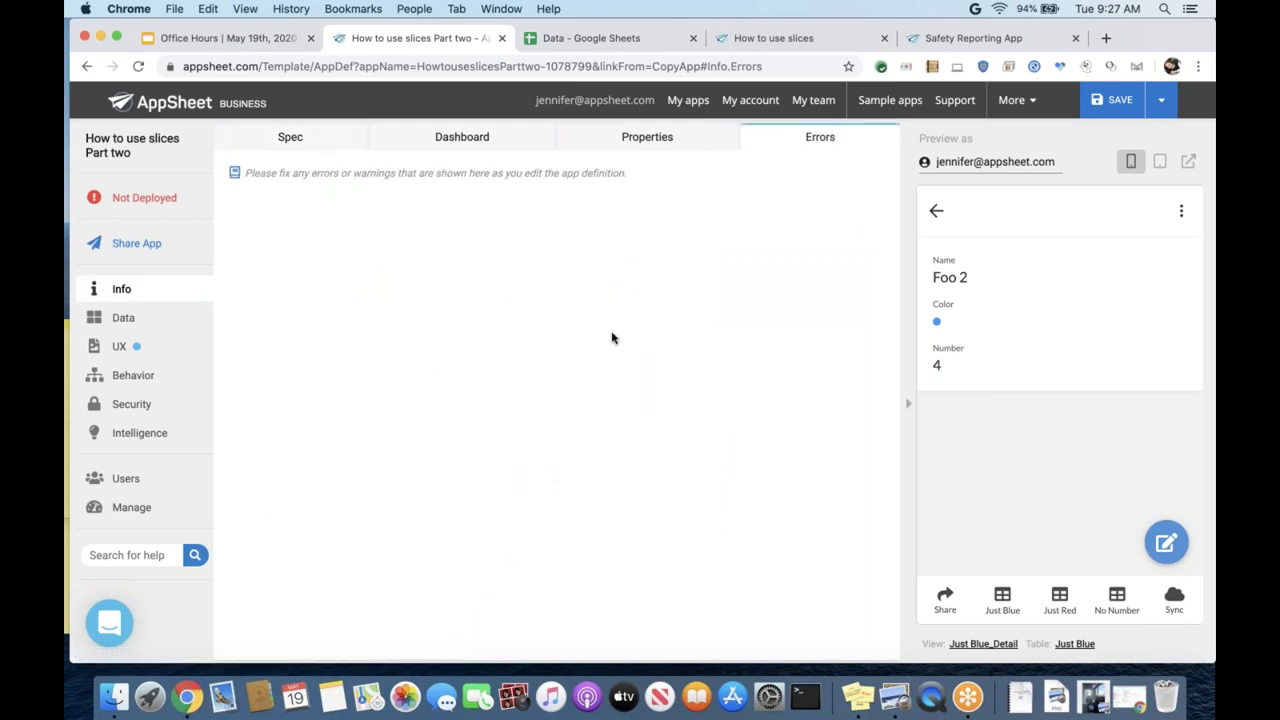
{"action": "left_click", "coordinate": [116, 325]}
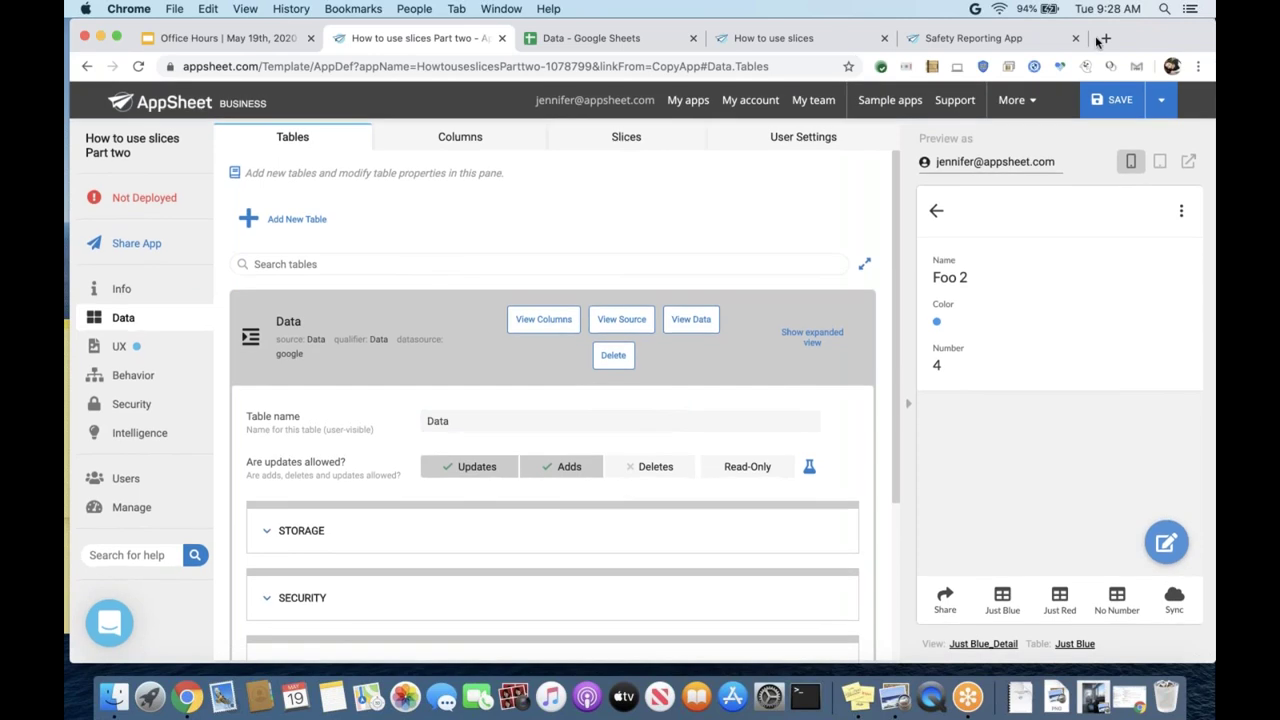
- Save the app and turn Deletes off so Just Blue allows Updates only
{"action": "left_click", "coordinate": [1110, 100]}
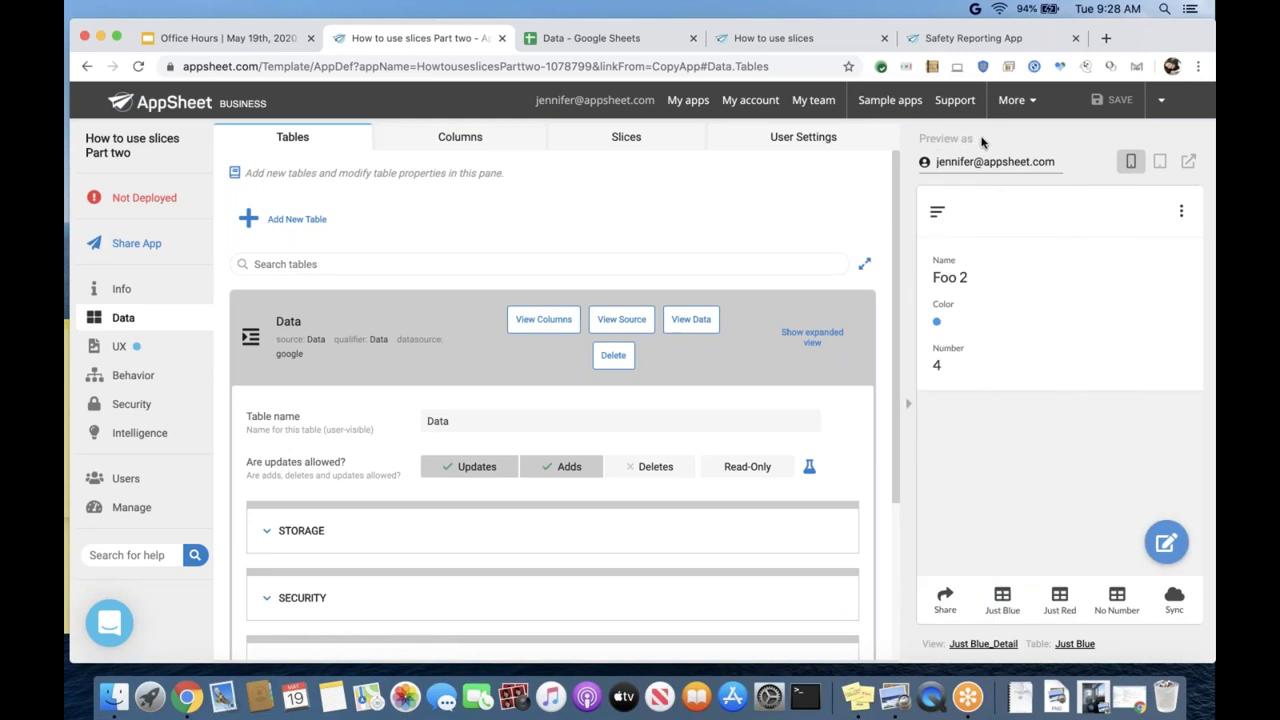
{"action": "left_click", "coordinate": [610, 140]}
{"action": "scroll", "coordinate": [655, 413], "scroll_direction": "down", "scroll_amount": 5}
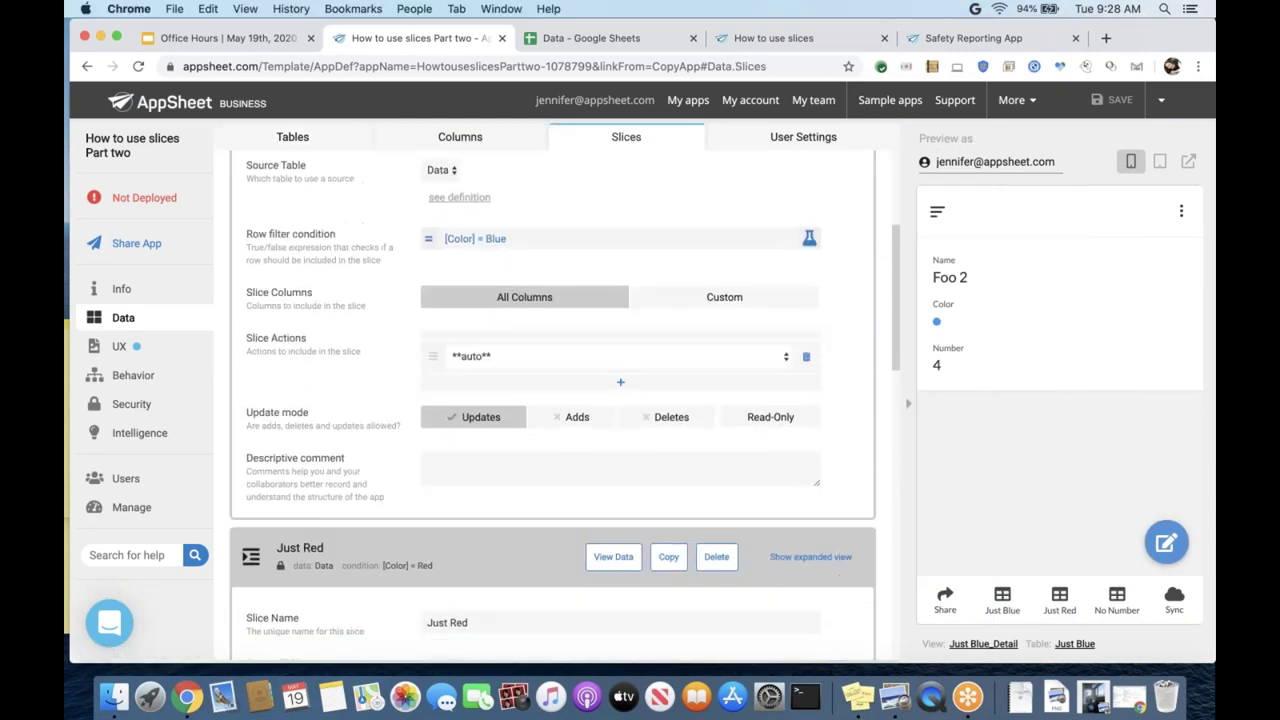
{"action": "left_click", "coordinate": [655, 409]}
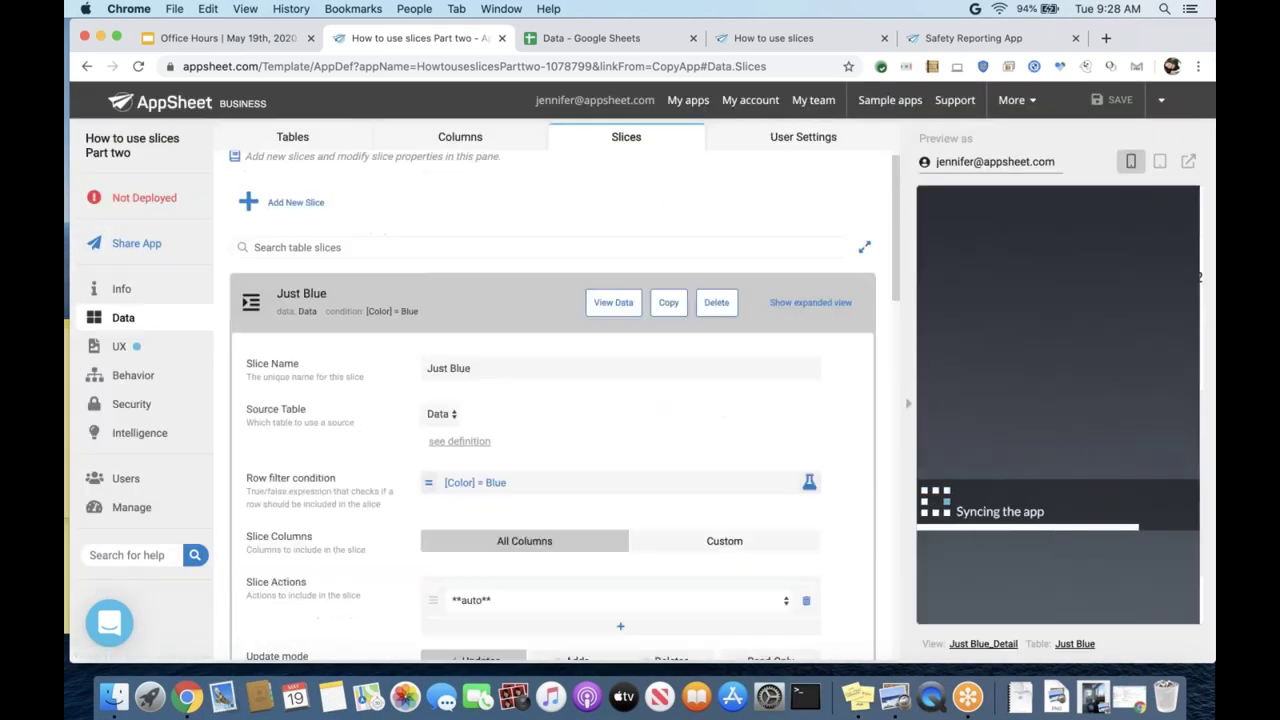
{"action": "scroll", "coordinate": [389, 283], "scroll_direction": "down", "scroll_amount": 5}
{"action": "scroll", "coordinate": [389, 283], "scroll_direction": "up", "scroll_amount": 2}
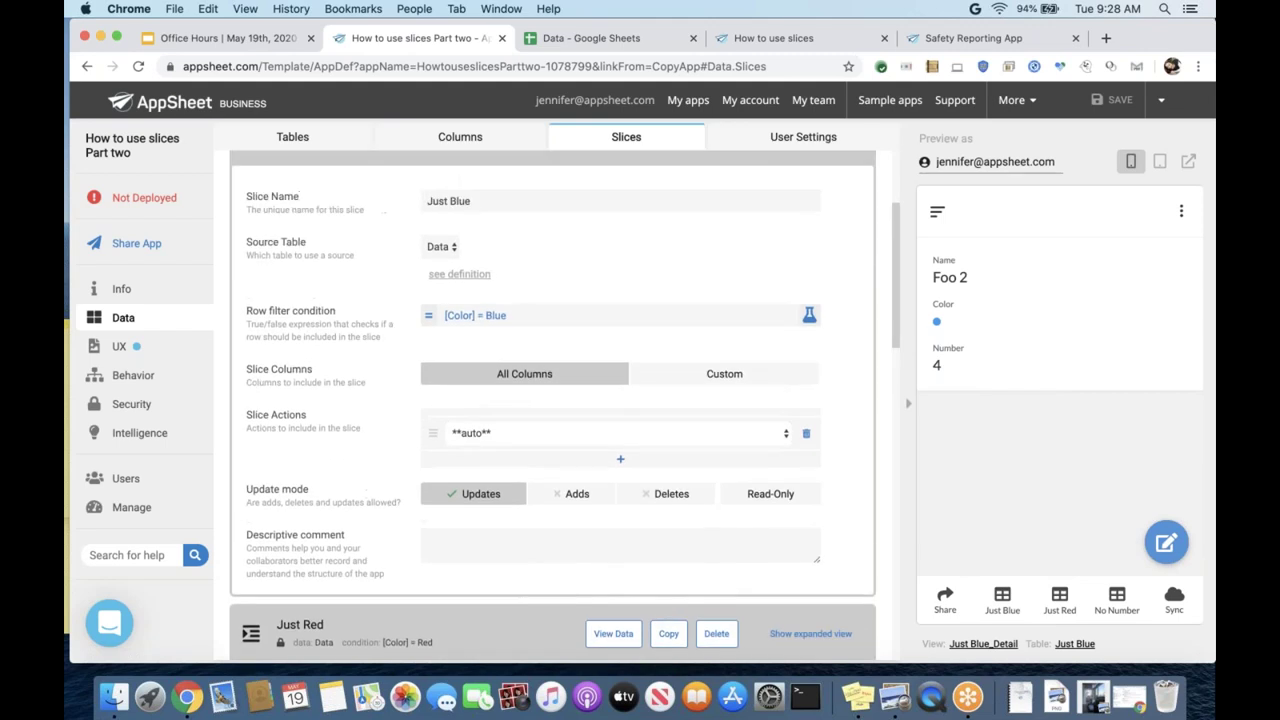
{"action": "scroll", "coordinate": [645, 278], "scroll_direction": "up", "scroll_amount": 3}
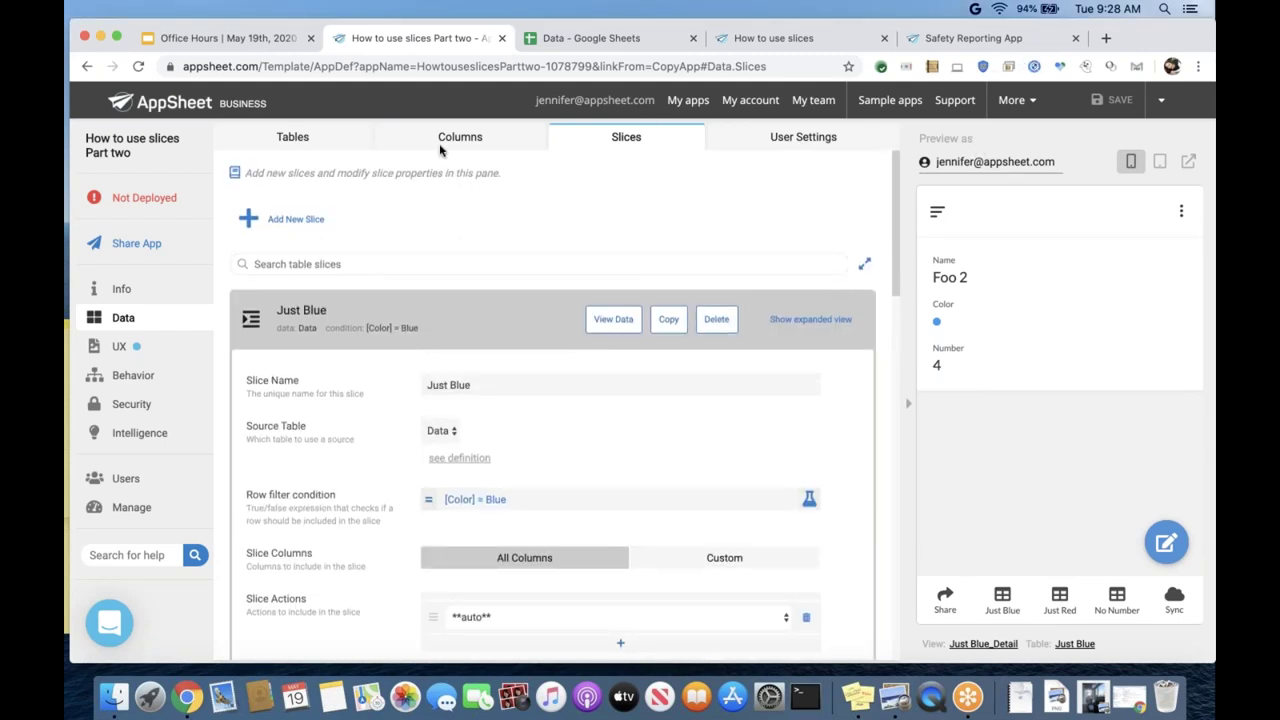
- Revisit the Tables pane, then expand the Data table's 4 columns on the Columns page
{"action": "left_click", "coordinate": [310, 145]}
{"action": "scroll", "coordinate": [404, 300], "scroll_direction": "down", "scroll_amount": 3}
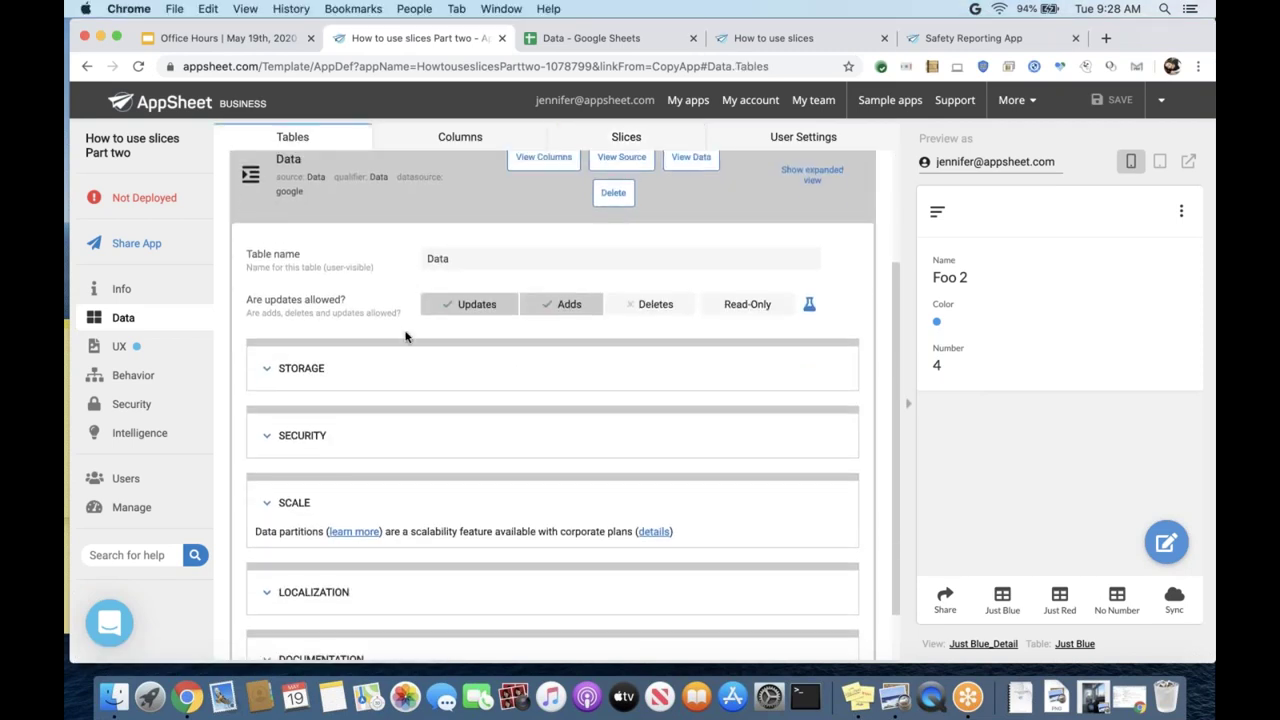
{"action": "scroll", "coordinate": [404, 337], "scroll_direction": "down", "scroll_amount": 2}
{"action": "scroll", "coordinate": [386, 423], "scroll_direction": "up", "scroll_amount": 4}
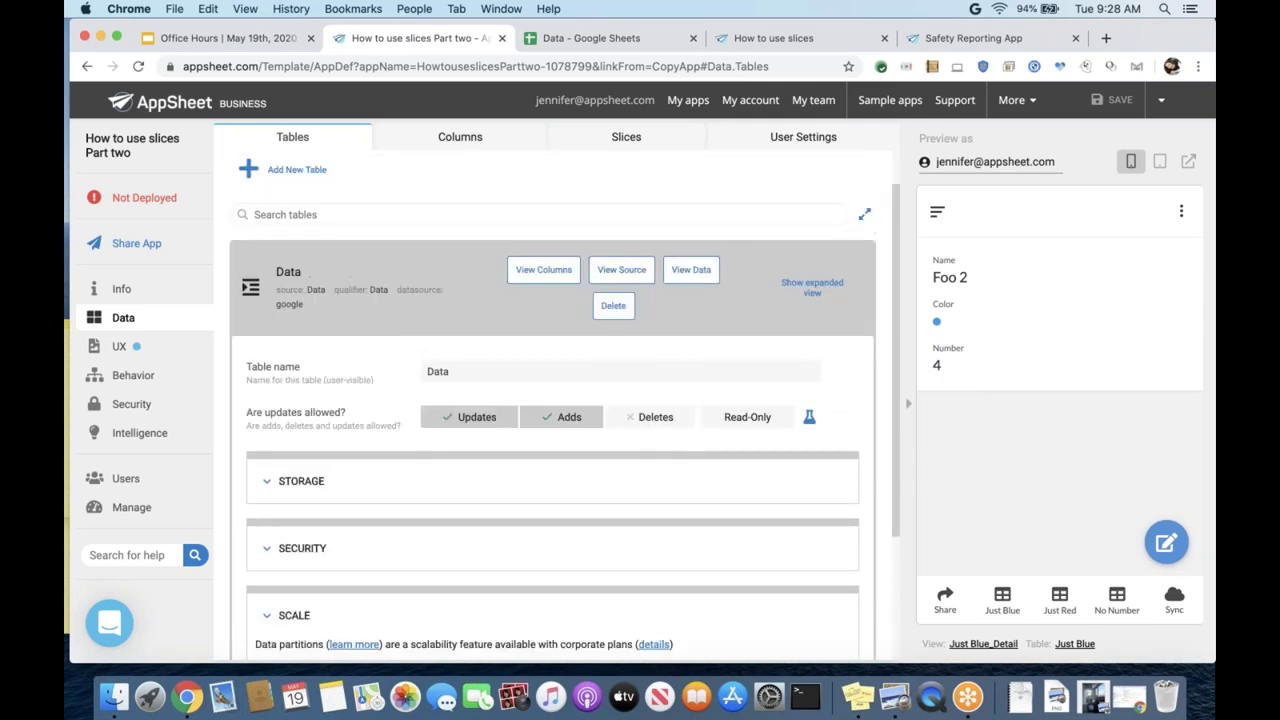
{"action": "left_click", "coordinate": [454, 141]}
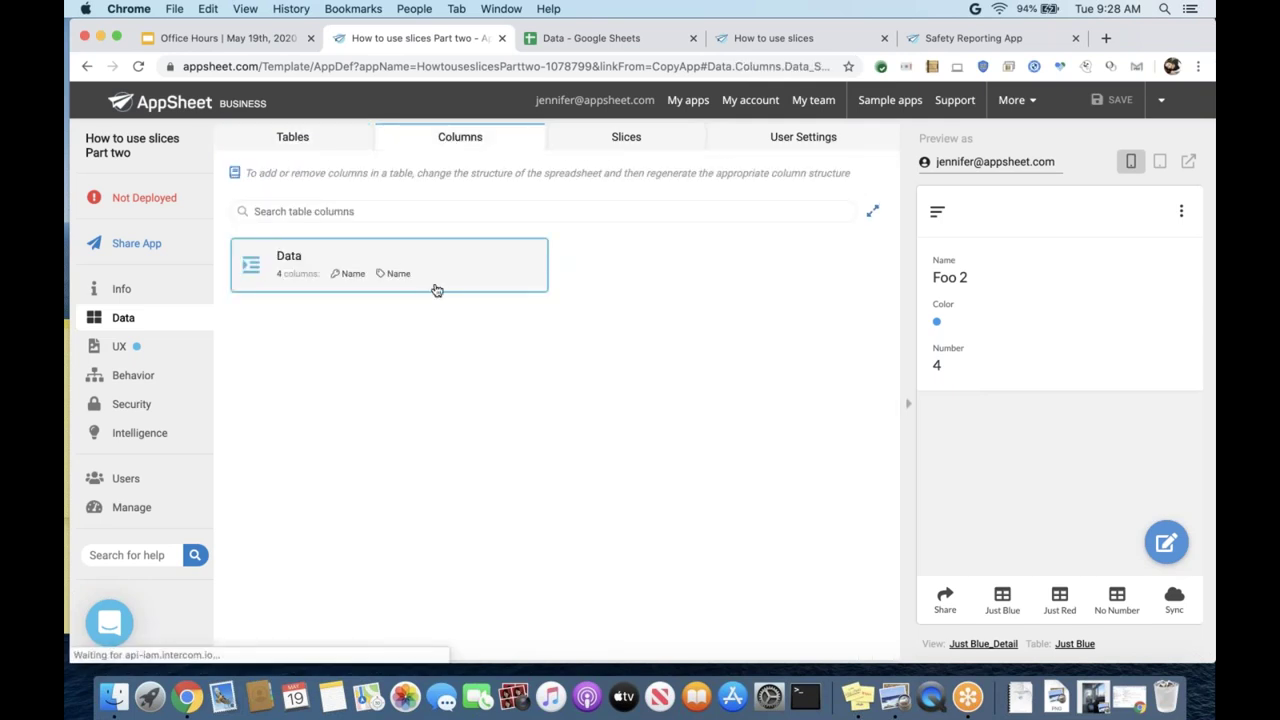
{"action": "left_click", "coordinate": [437, 290]}
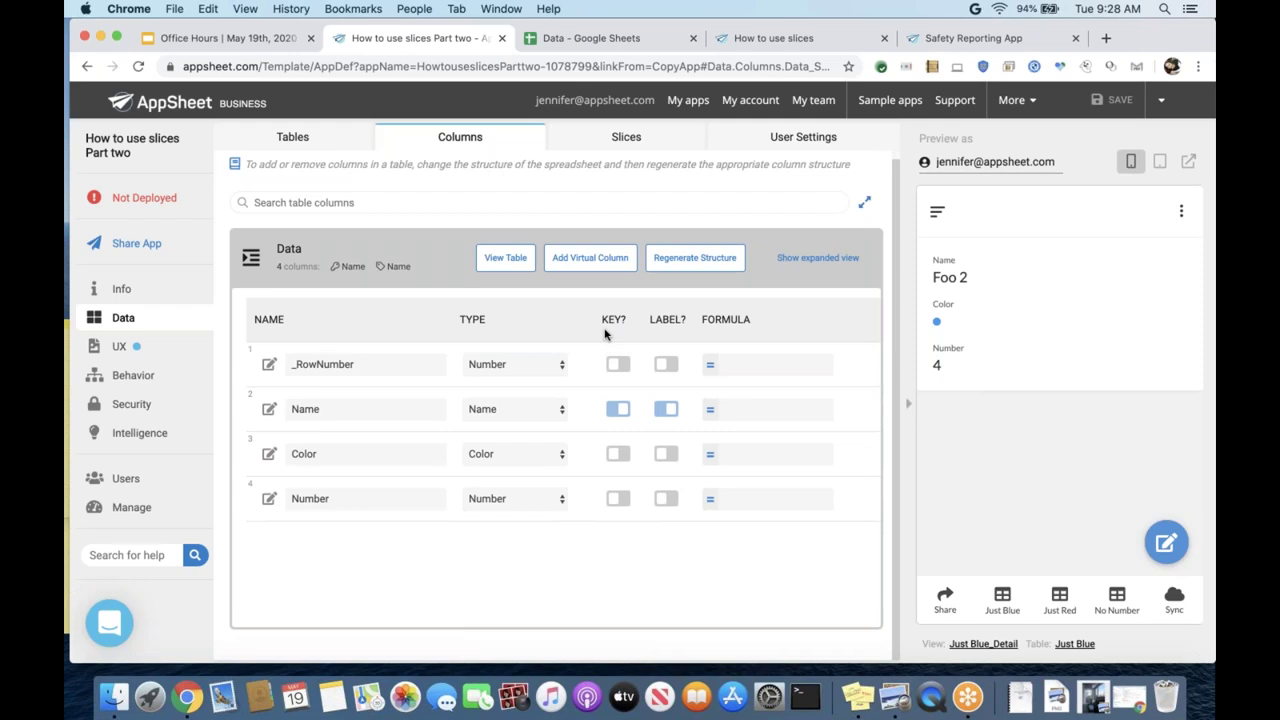
- Check the app's overview graph and Errors, then switch to the Data spreadsheet in Google Sheets
{"action": "left_click", "coordinate": [168, 289]}
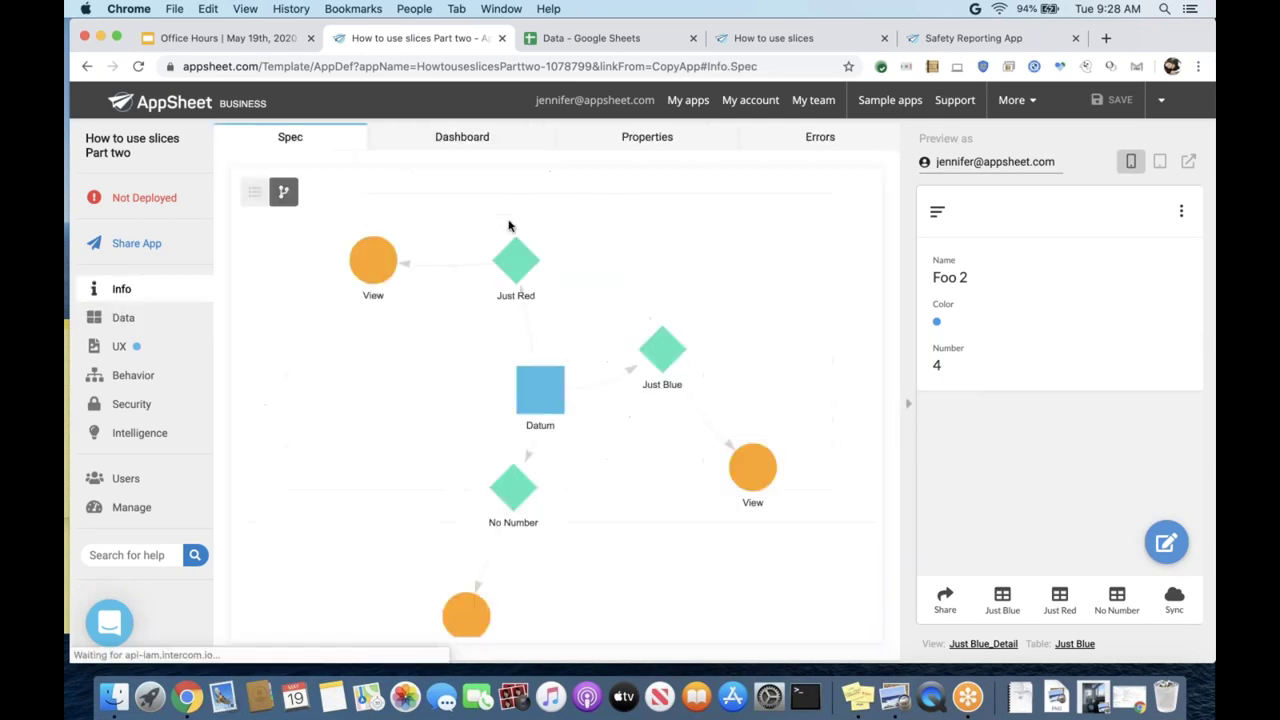
{"action": "left_click", "coordinate": [748, 140]}
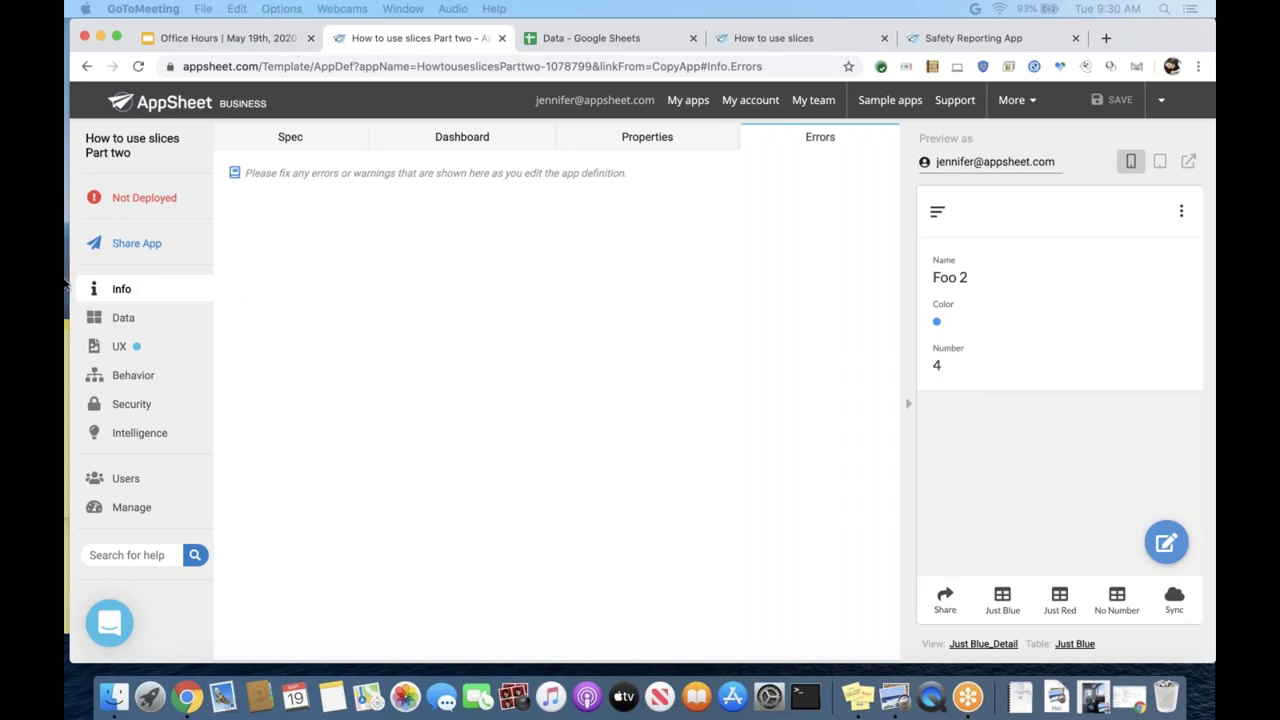
{"action": "left_click", "coordinate": [125, 322]}
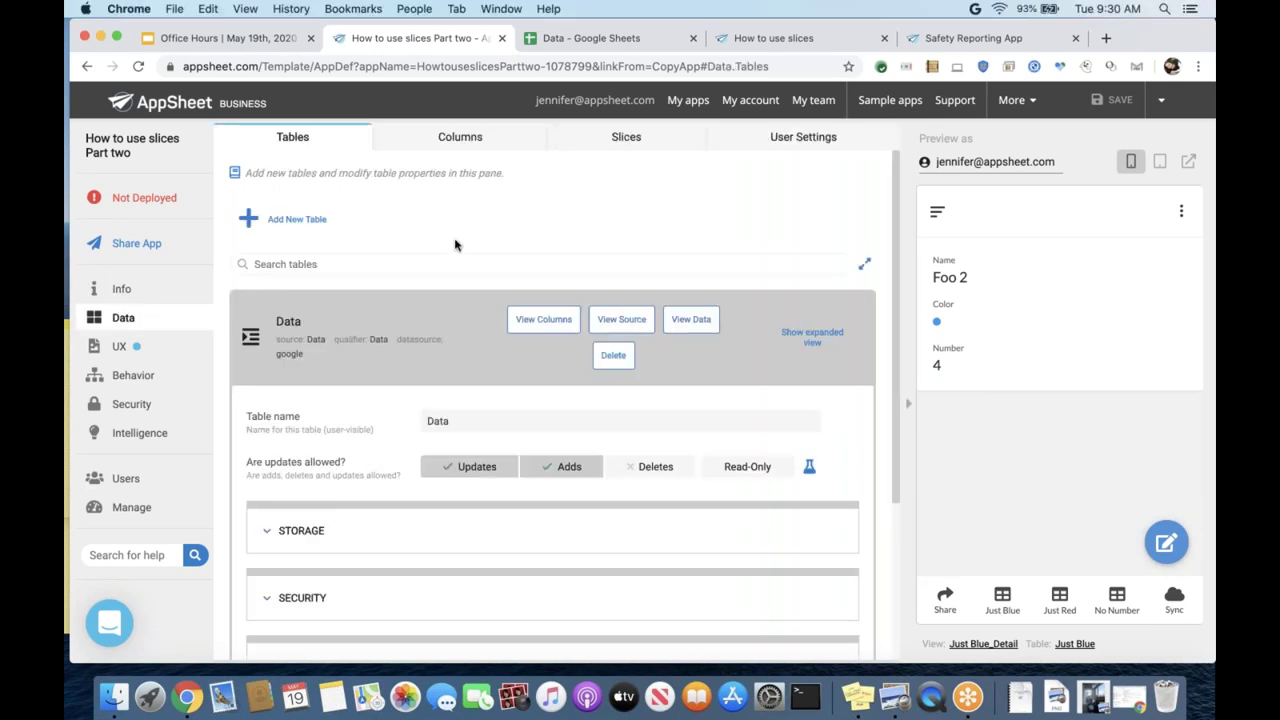
{"action": "scroll", "coordinate": [457, 243], "scroll_direction": "down", "scroll_amount": 1}
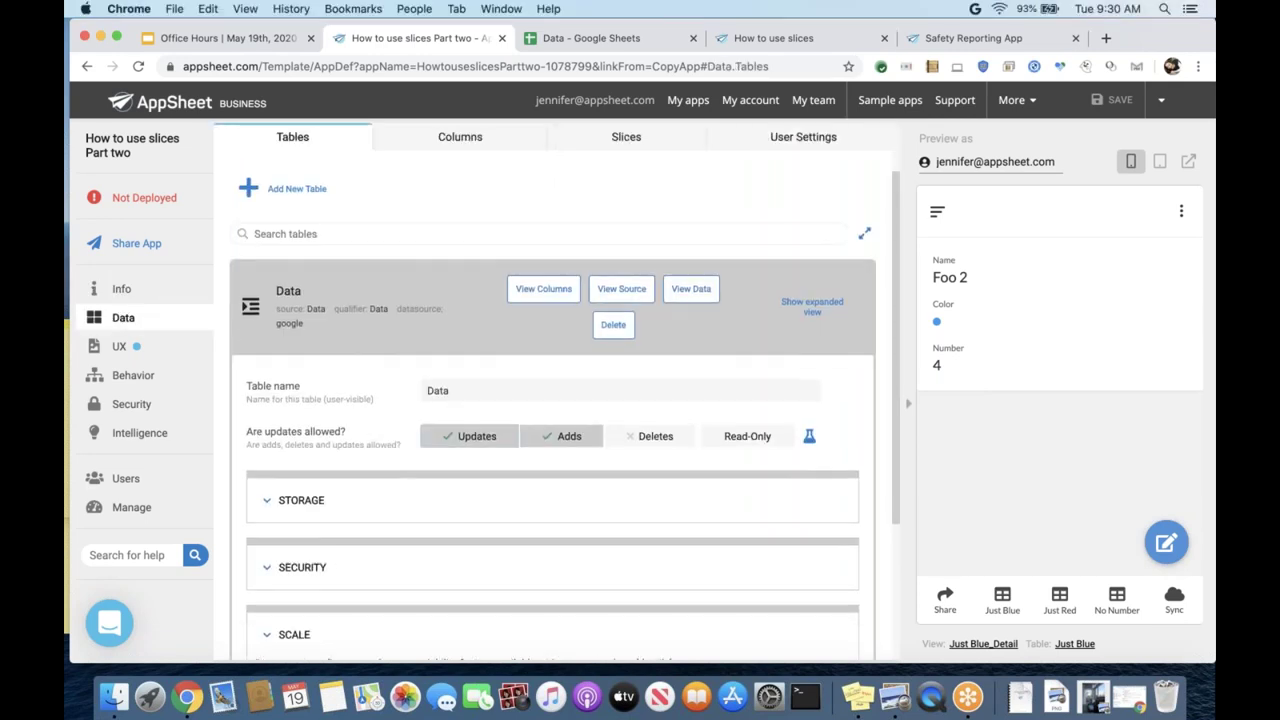
{"action": "left_click", "coordinate": [585, 38]}
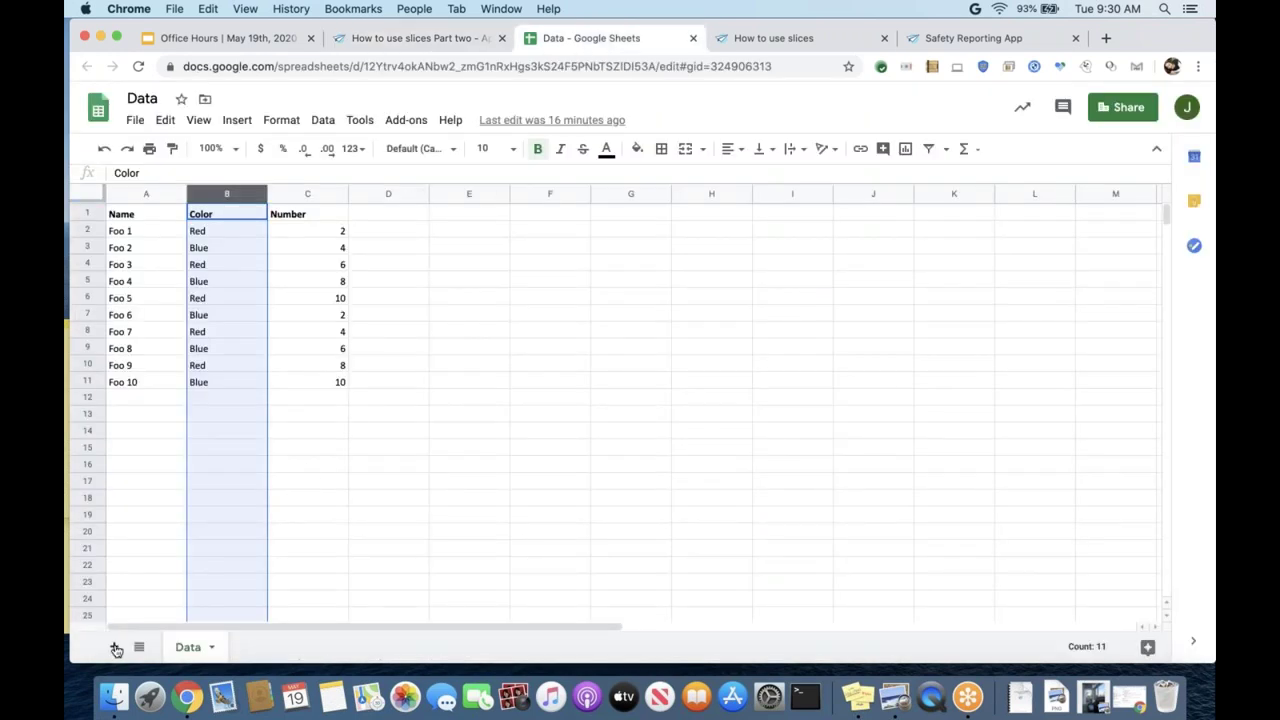
- Add a new Sheet1 with headers names, one and two in row 1
{"action": "left_click", "coordinate": [114, 647]}
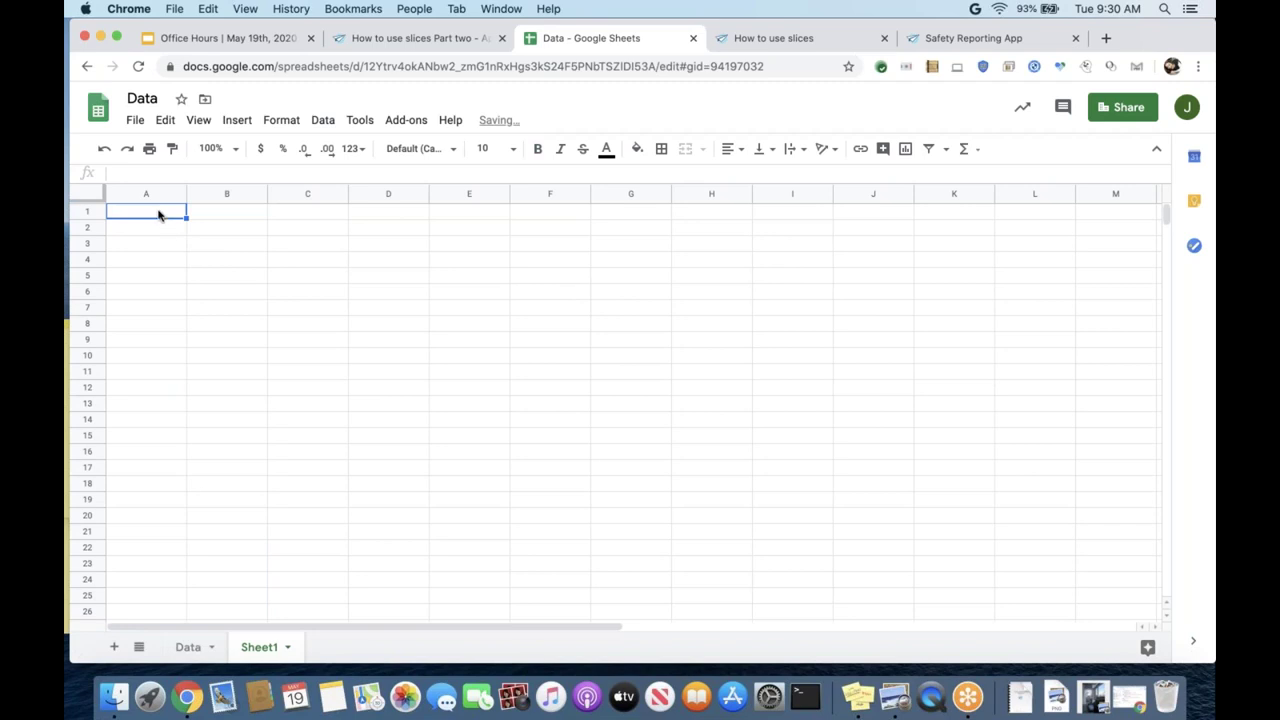
{"action": "type", "text": "Name"}
{"action": "key", "text": "BackSpace"}
{"action": "key", "text": "BackSpace"}
{"action": "key", "text": "BackSpace"}
{"action": "key", "text": "BackSpace"}
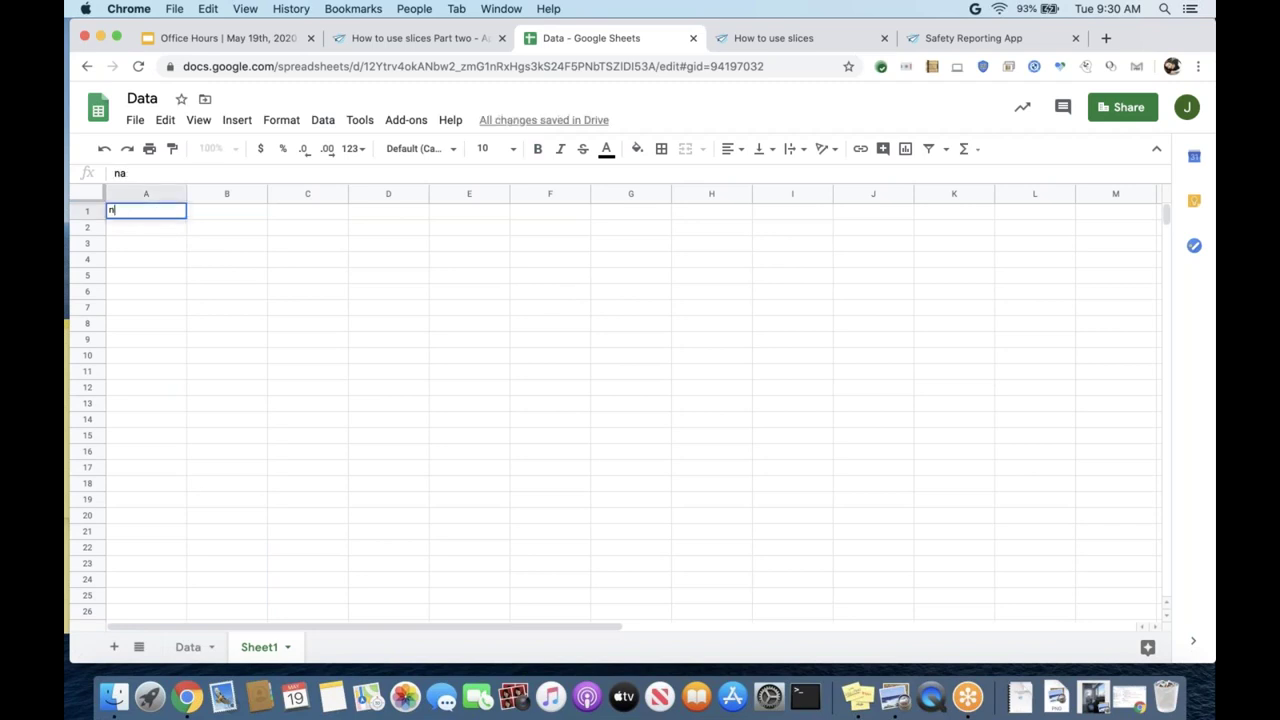
{"action": "type", "text": "names"}
{"action": "key", "text": "Tab"}
{"action": "type", "text": "one"}
{"action": "key", "text": "Tab"}
{"action": "type", "text": "two"}
- Enter jennifer, rich and santiago in A2–A4, fixing the 'sntiago' typo
{"action": "left_click", "coordinate": [113, 230]}
{"action": "type", "text": "jennifer"}
{"action": "key", "text": "Return"}
{"action": "key", "text": "Up"}
{"action": "type", "text": "r"}
{"action": "key", "text": "BackSpace"}
{"action": "type", "text": "jennifer"}
{"action": "key", "text": "Return"}
{"action": "type", "text": "rich"}
{"action": "key", "text": "Return"}
{"action": "type", "text": "sntiago"}
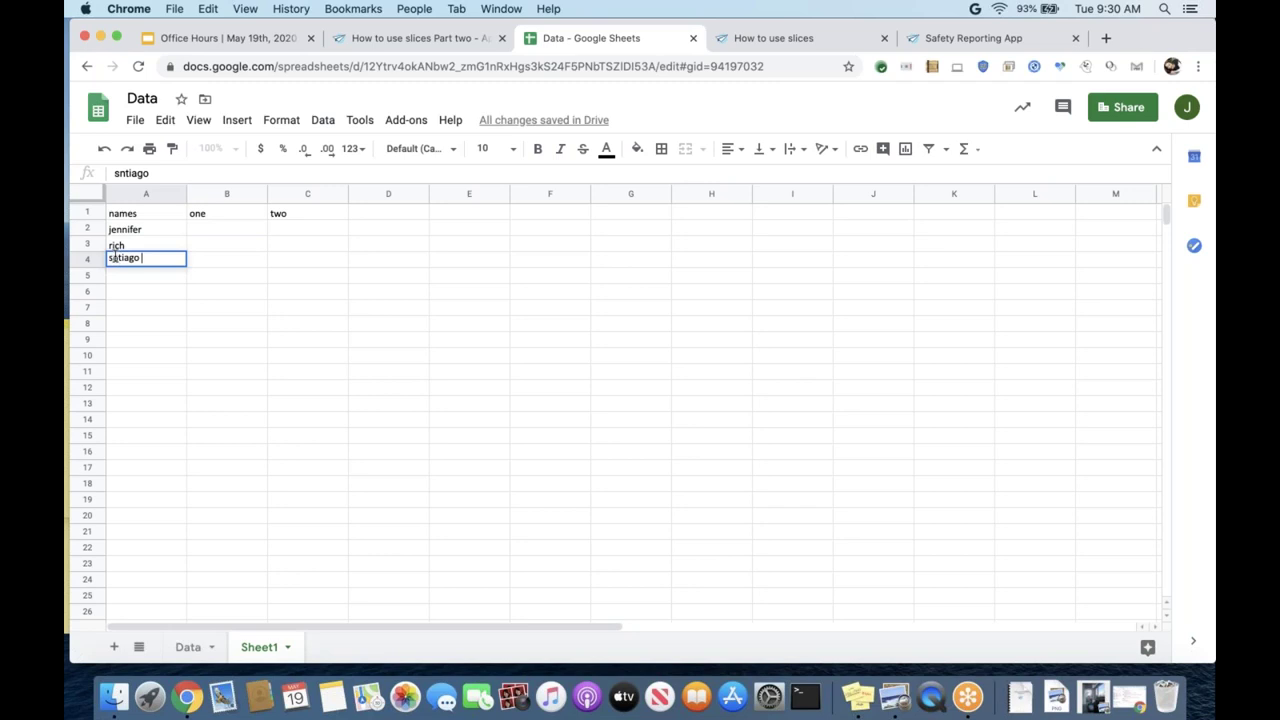
{"action": "left_click", "coordinate": [113, 257]}
{"action": "type", "text": "a"}
{"action": "left_click", "coordinate": [116, 292]}
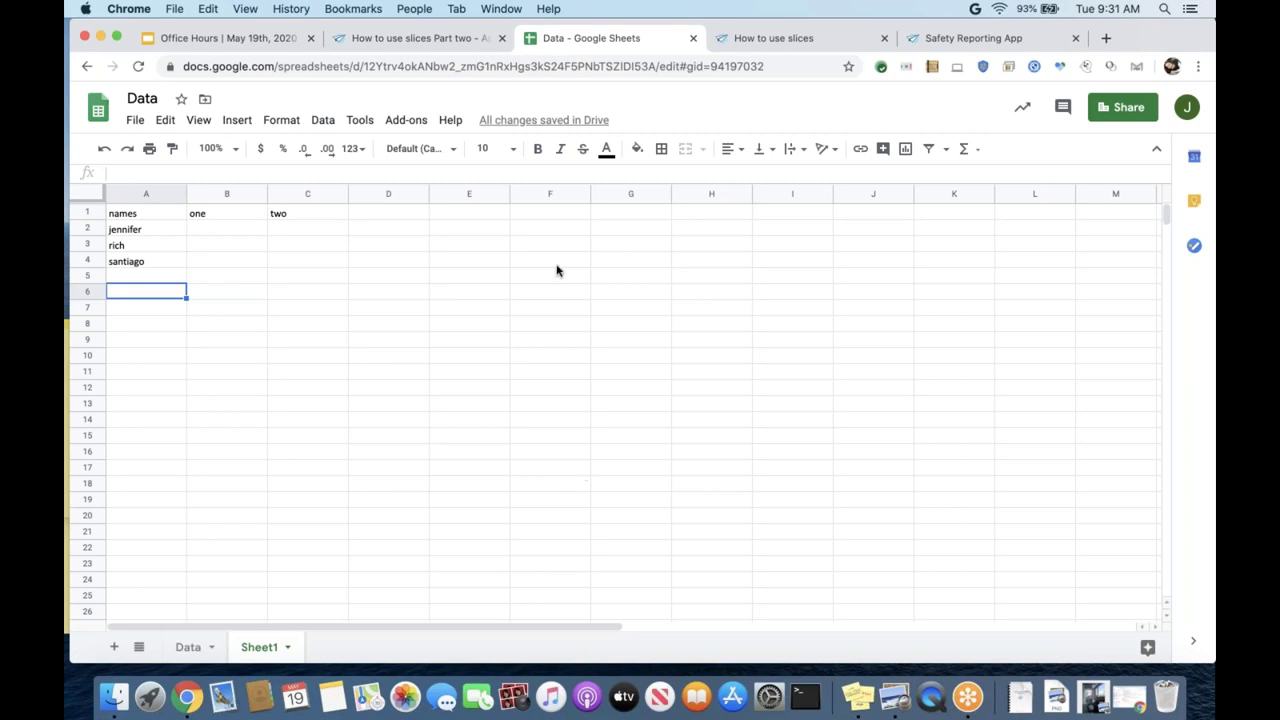
{"action": "left_click", "coordinate": [406, 40]}
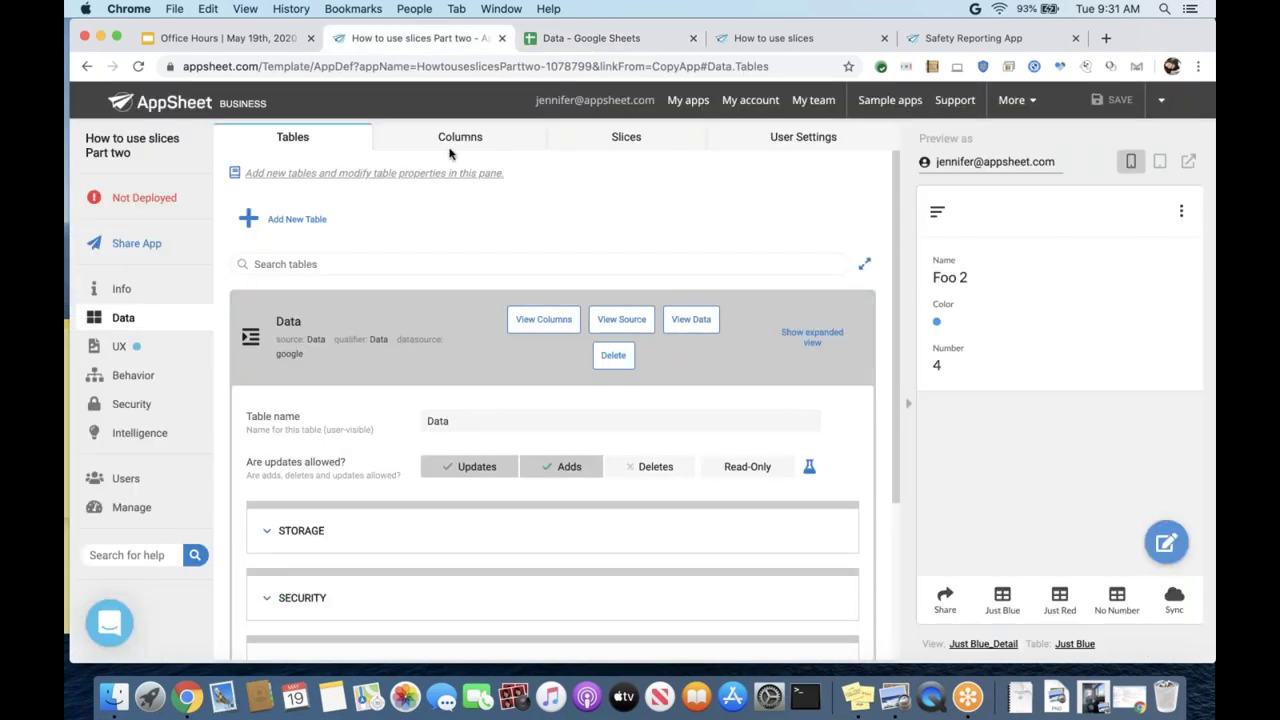
- Reload the AppSheet editor and open the Create a New Table dialog
{"action": "scroll", "coordinate": [482, 256], "scroll_direction": "down", "scroll_amount": 1}
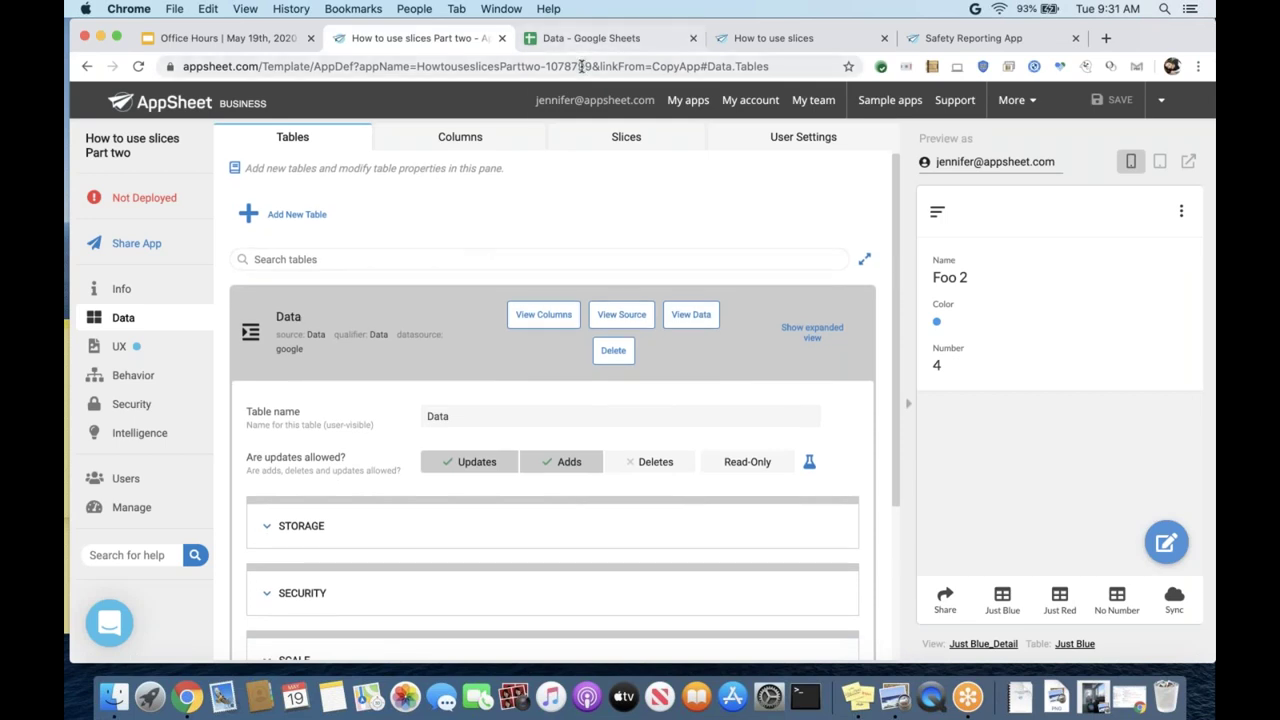
{"action": "left_click", "coordinate": [583, 66]}
{"action": "key", "text": "Return"}
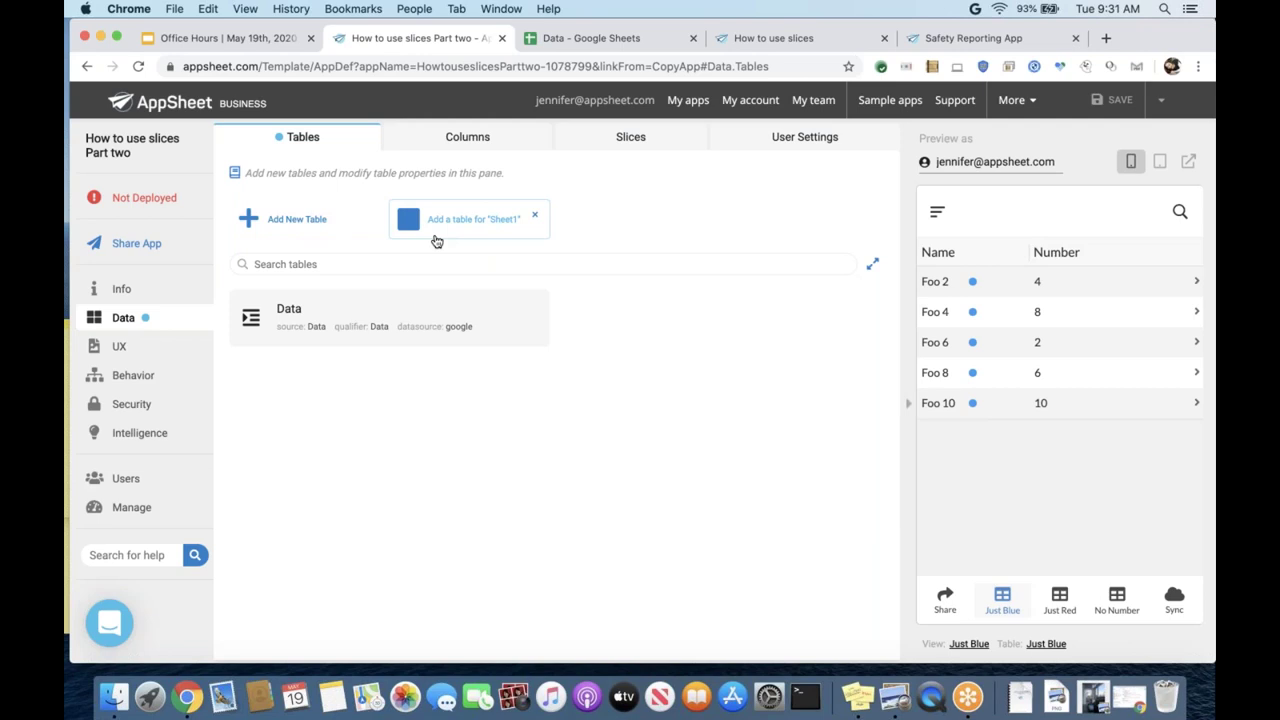
{"action": "left_click", "coordinate": [291, 221]}
- Pick the Data Google spreadsheet, found by searching 'data', as the new table's source
{"action": "left_click", "coordinate": [617, 200]}
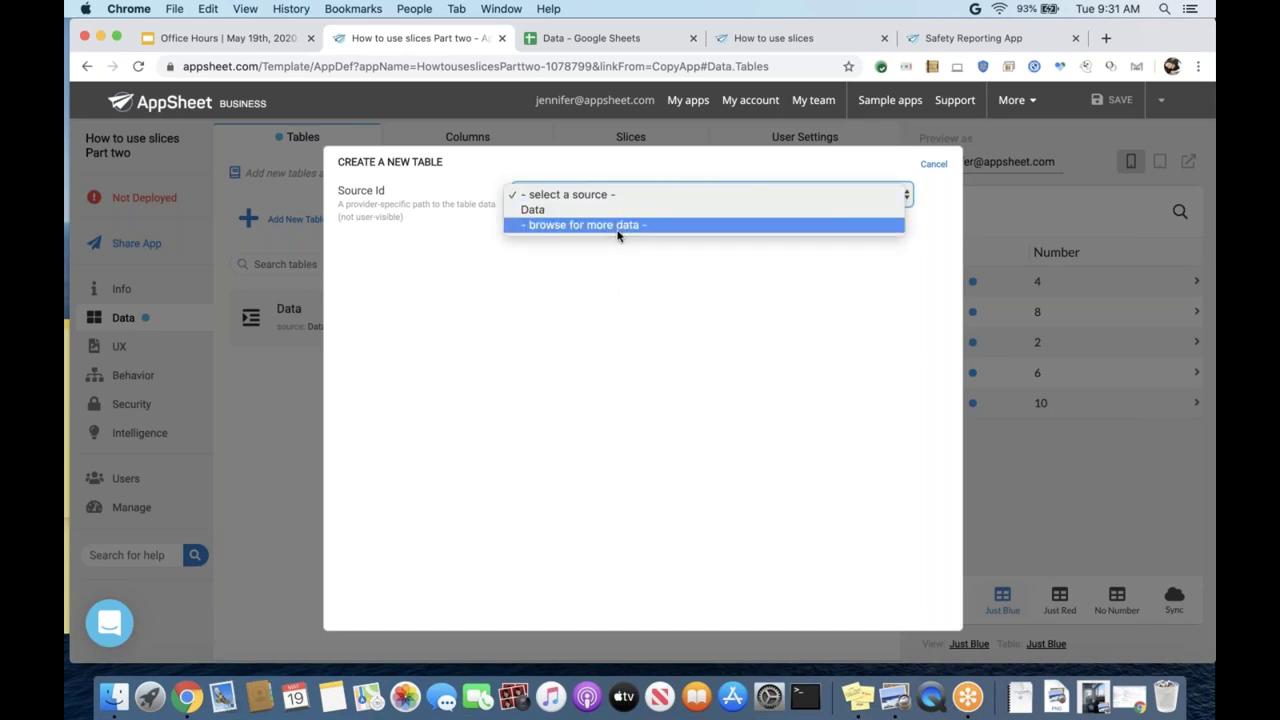
{"action": "left_click", "coordinate": [617, 225]}
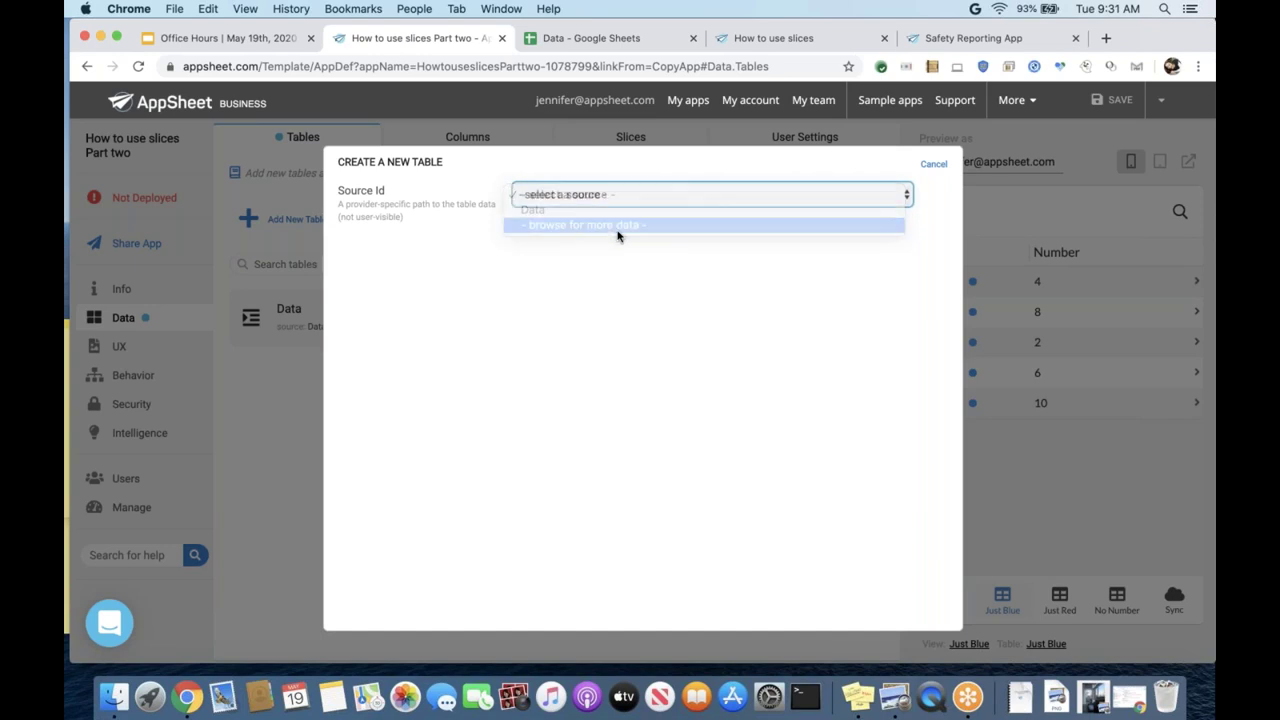
{"action": "left_click", "coordinate": [419, 226]}
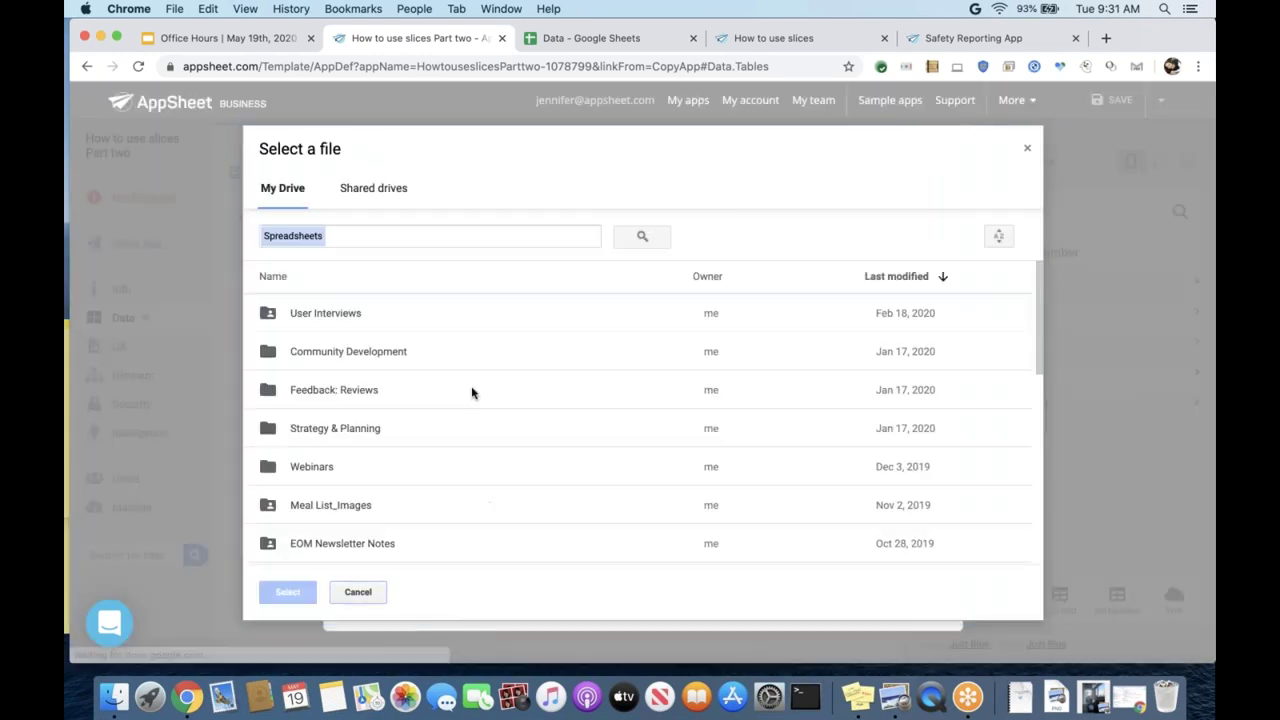
{"action": "left_click", "coordinate": [558, 41]}
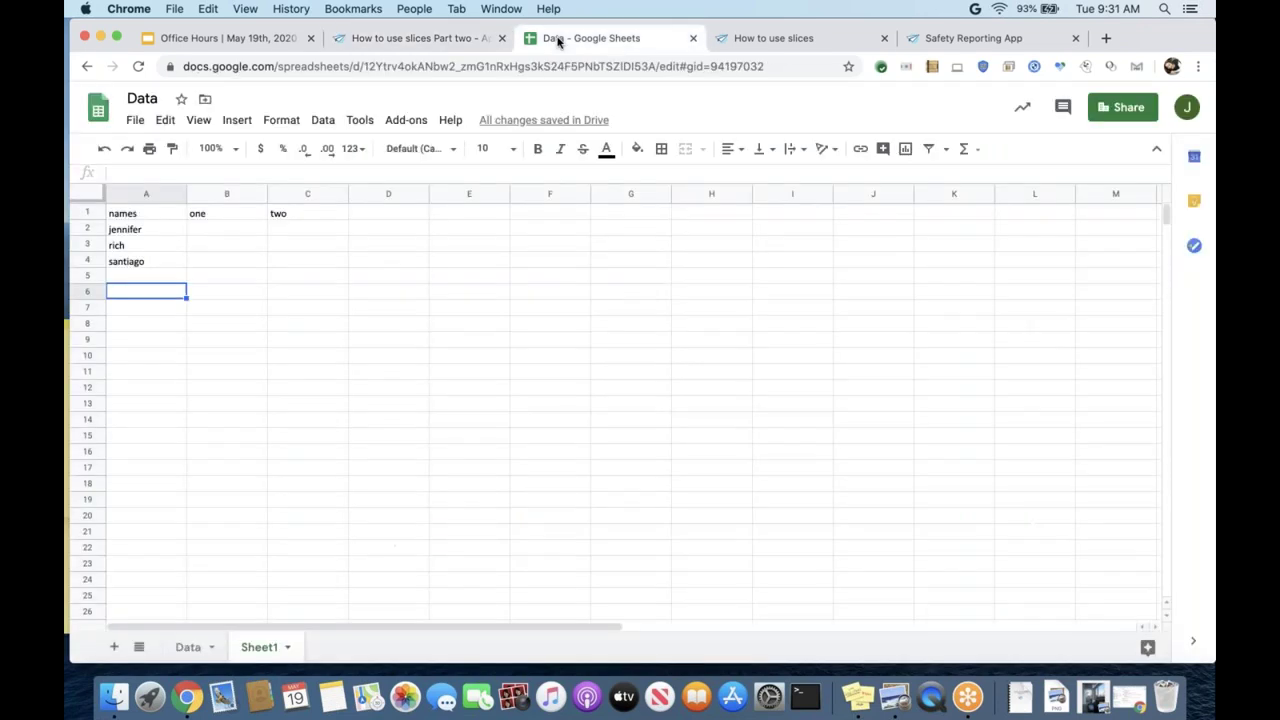
{"action": "left_click", "coordinate": [460, 40]}
{"action": "left_click", "coordinate": [388, 232]}
{"action": "type", "text": "dat"}
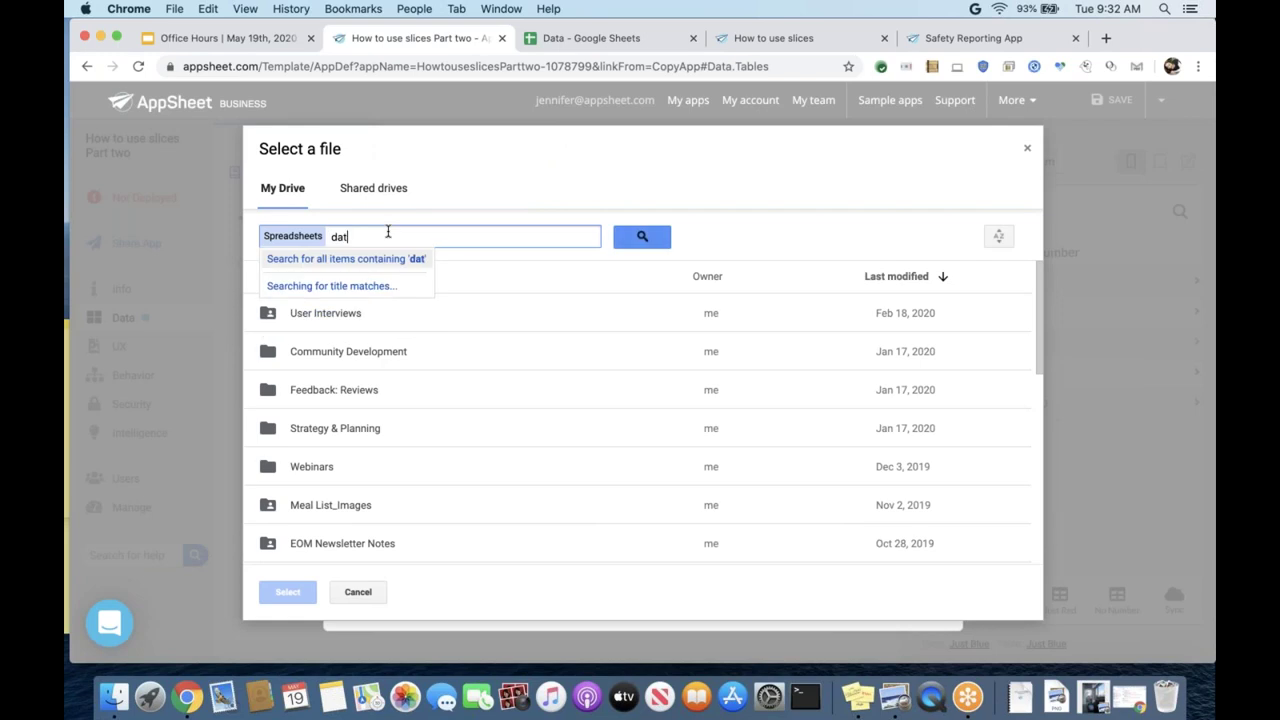
{"action": "type", "text": "a"}
{"action": "key", "text": "Return"}
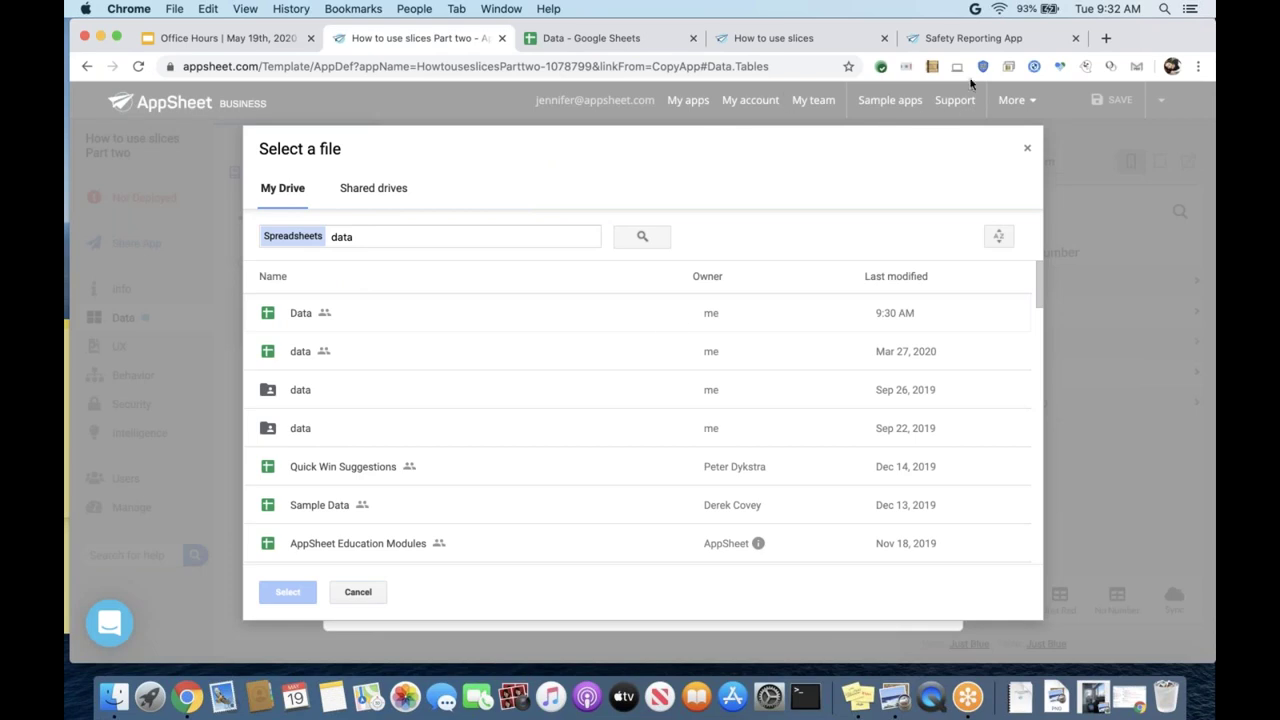
{"action": "left_click", "coordinate": [576, 320]}
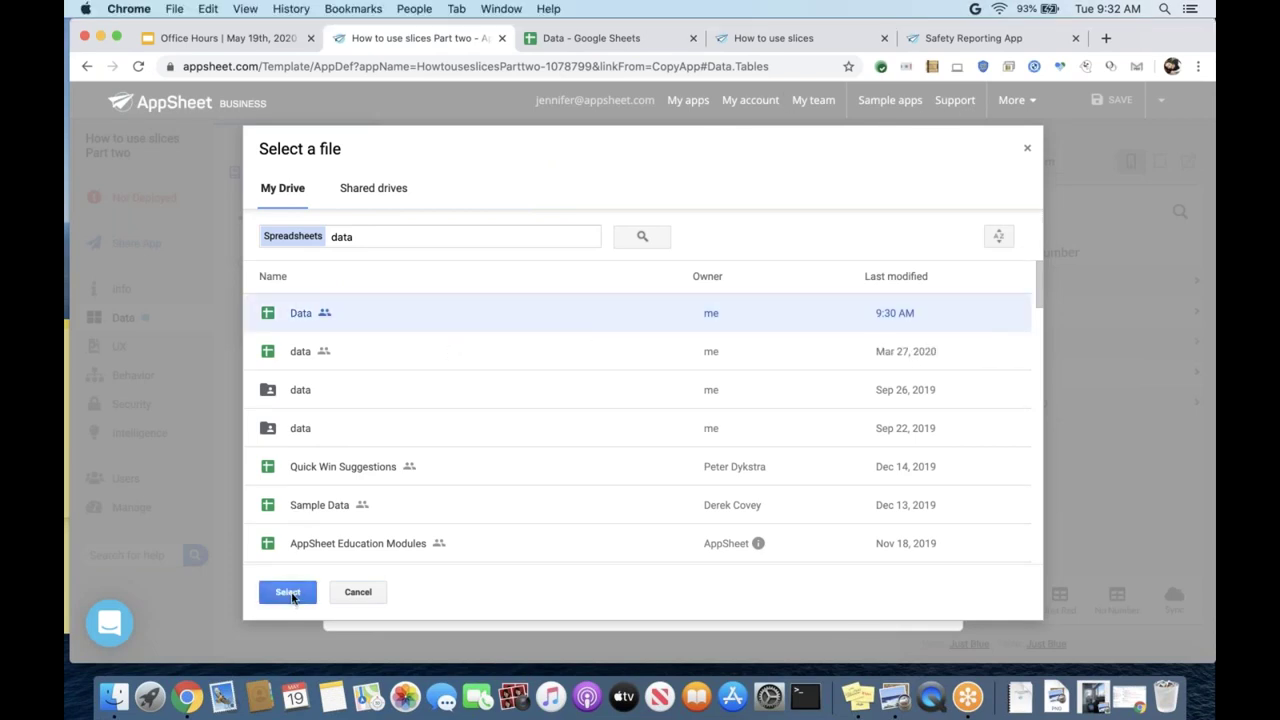
{"action": "left_click", "coordinate": [294, 597]}
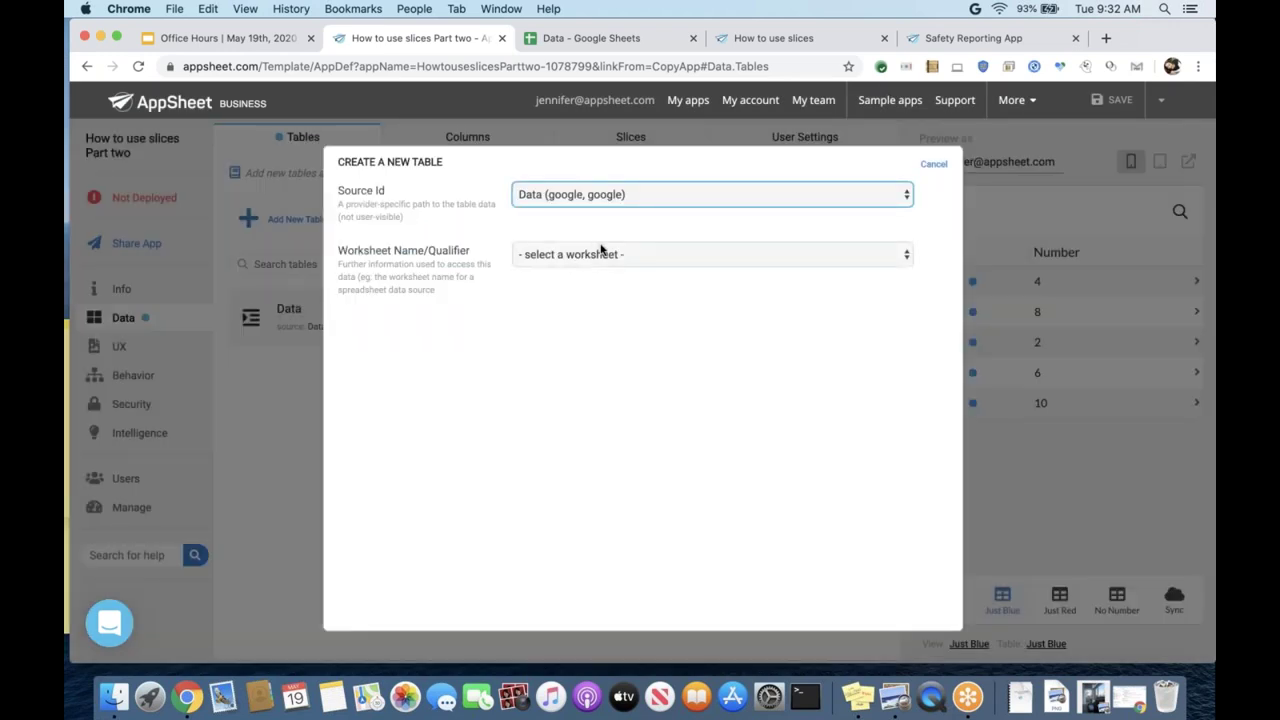
- Add the Data spreadsheet's Sheet1 worksheet as a new Sheet1 table
{"action": "left_click", "coordinate": [607, 258]}
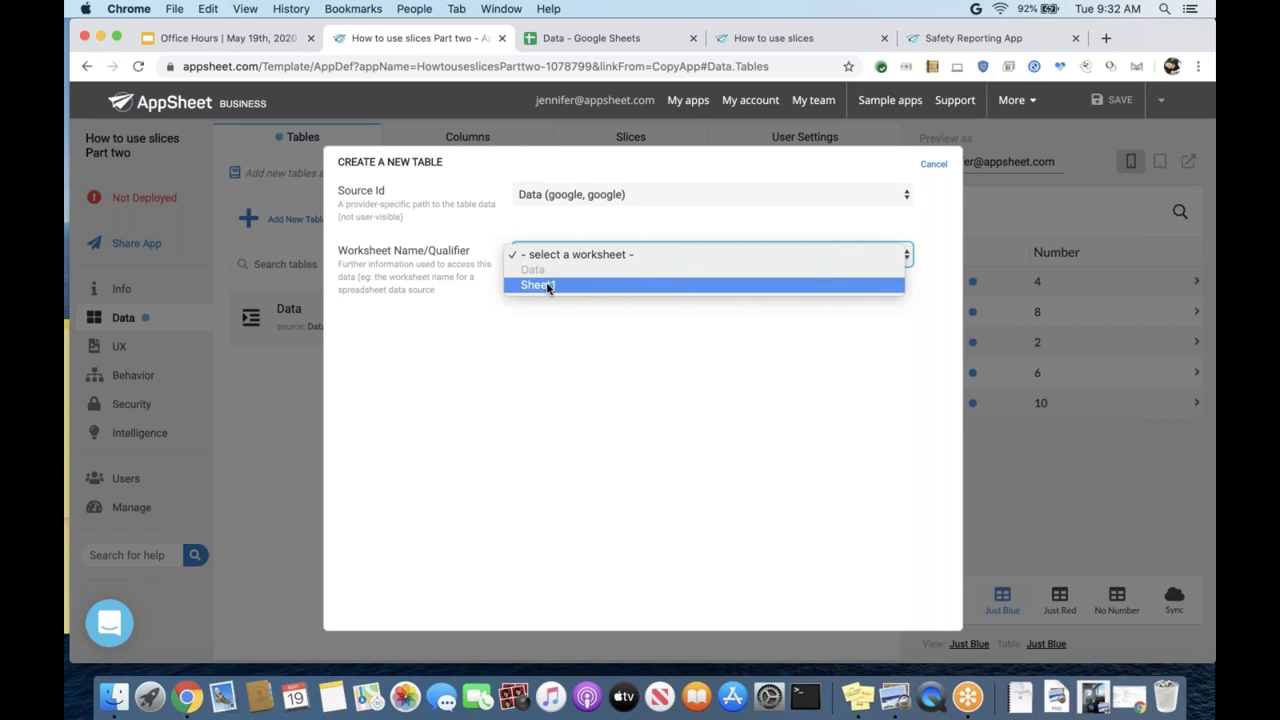
{"action": "left_click", "coordinate": [549, 286]}
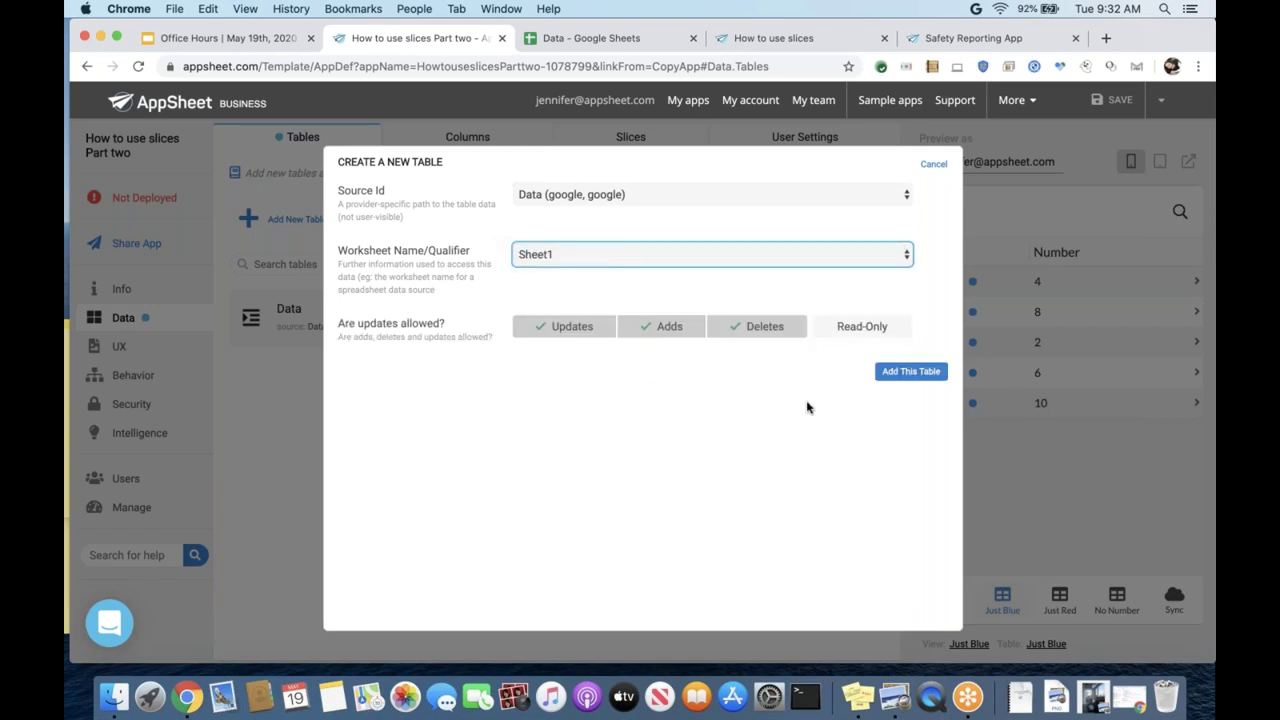
{"action": "left_click", "coordinate": [895, 372]}
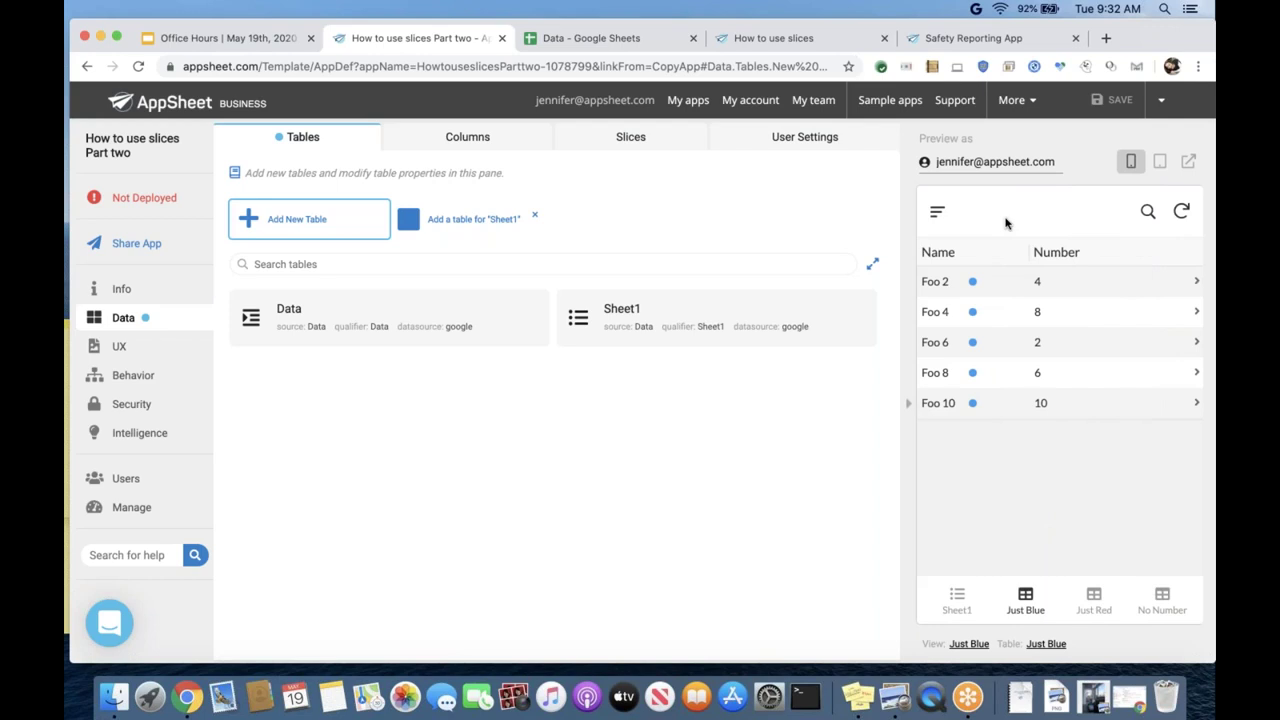
- Expand the Sheet1 table's settings and show its view listing jennifer, rich and santiago
{"action": "left_click", "coordinate": [623, 320]}
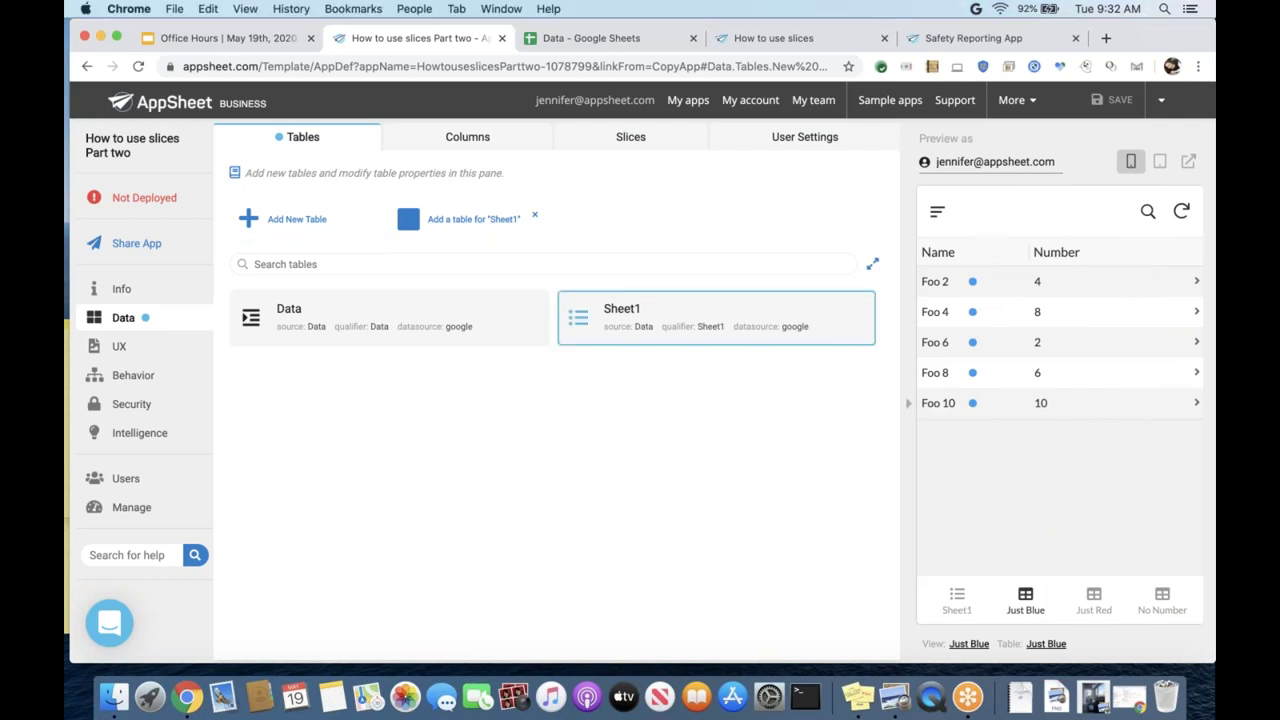
{"action": "scroll", "coordinate": [497, 461], "scroll_direction": "down", "scroll_amount": 1}
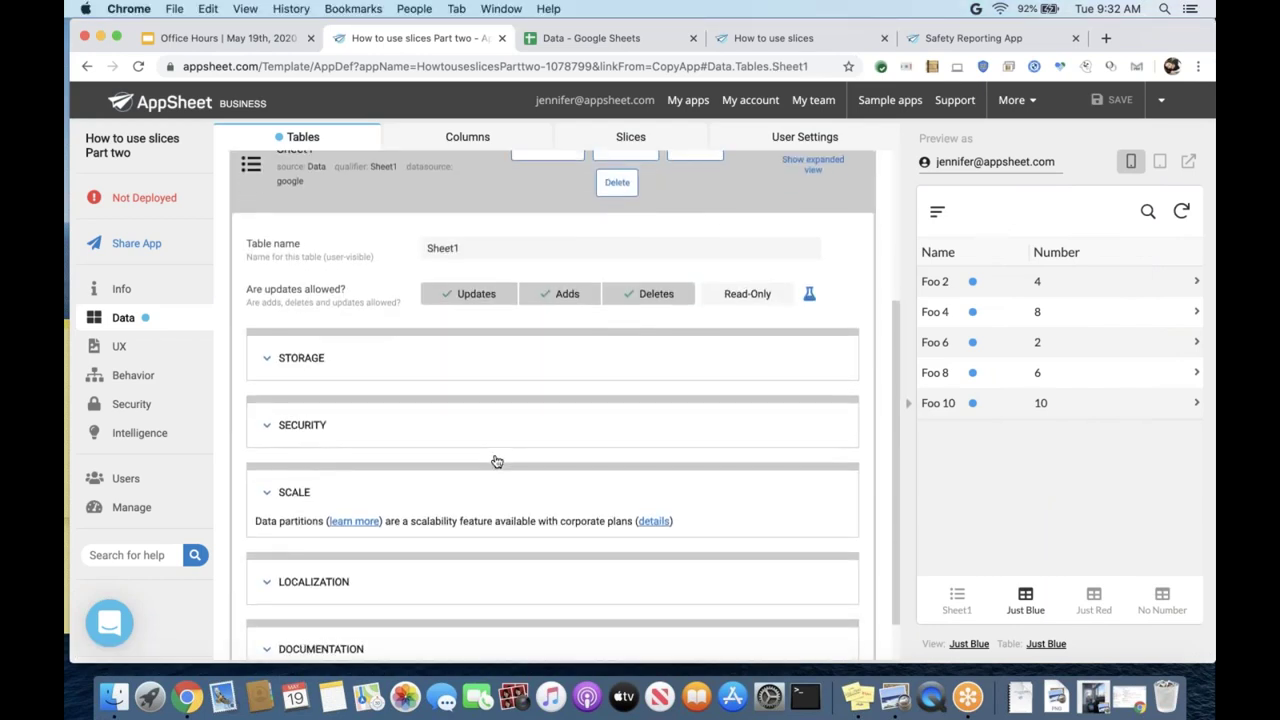
{"action": "scroll", "coordinate": [497, 461], "scroll_direction": "up", "scroll_amount": 1}
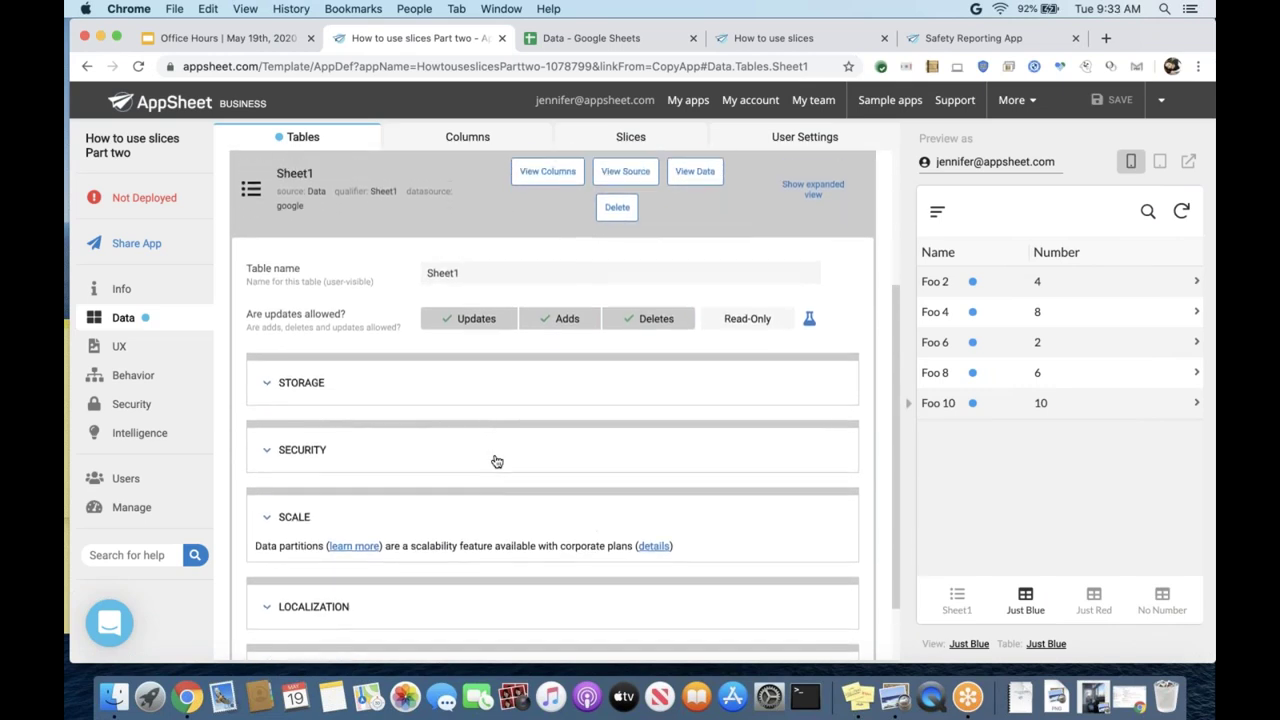
{"action": "scroll", "coordinate": [497, 461], "scroll_direction": "up", "scroll_amount": 1}
{"action": "scroll", "coordinate": [497, 461], "scroll_direction": "up", "scroll_amount": 2}
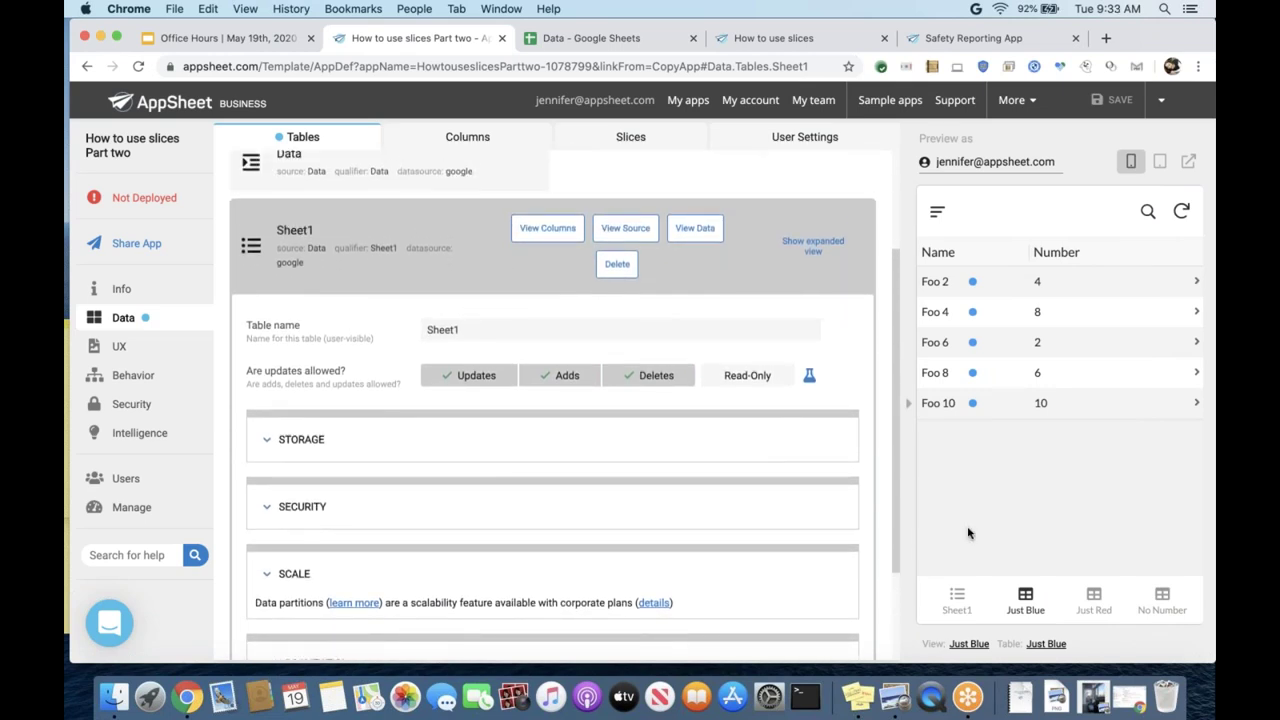
{"action": "left_click", "coordinate": [946, 601]}
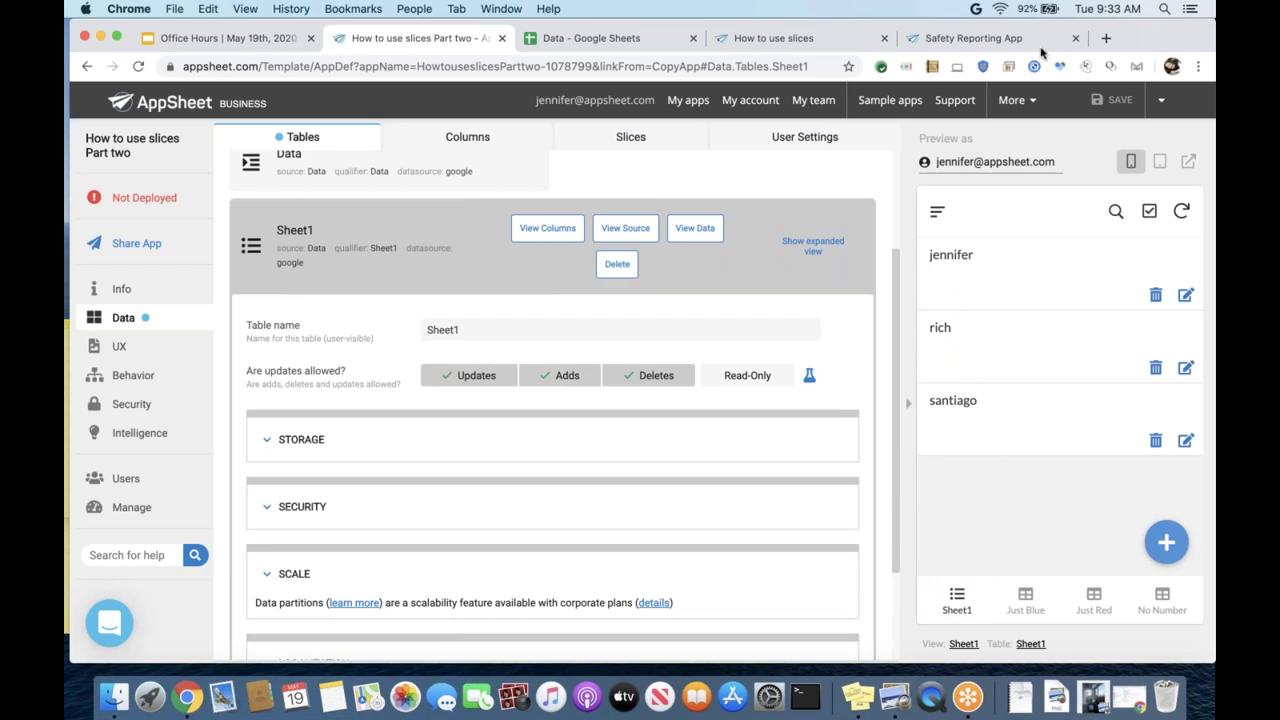
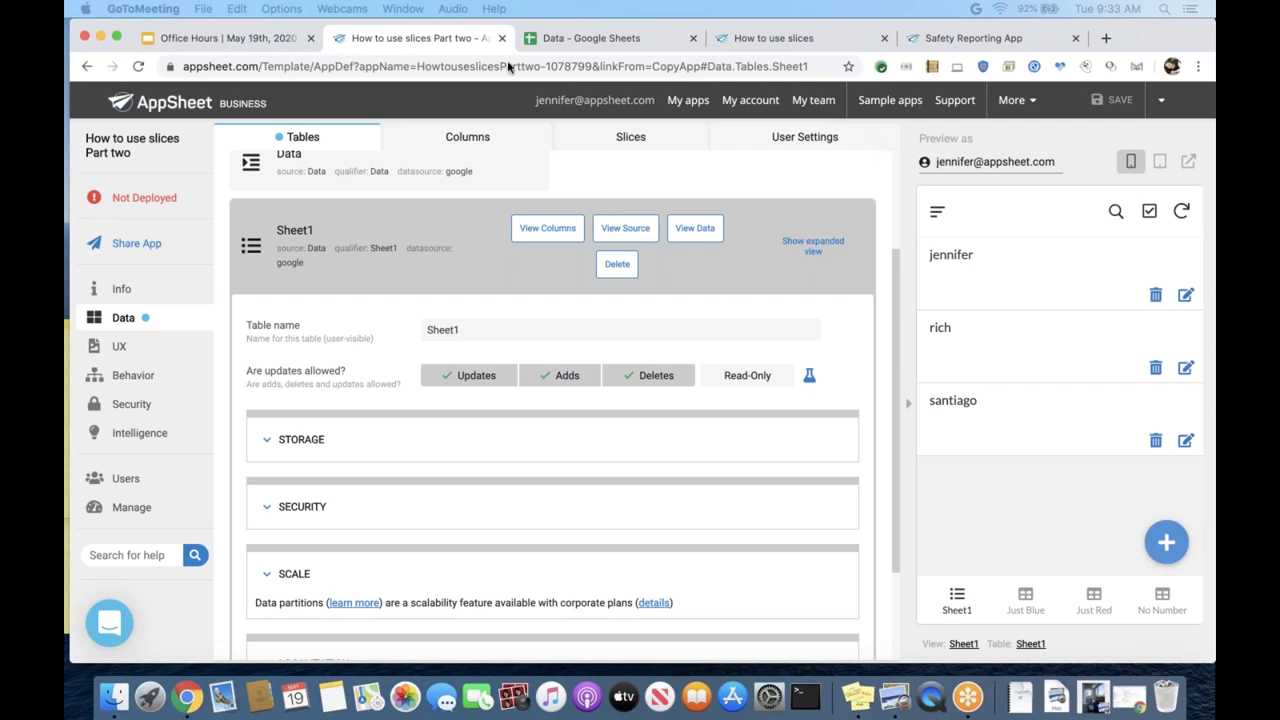
- Back in Chrome, open the rich record's edit form in the preview and select its 'one' field
{"action": "left_click", "coordinate": [388, 38]}
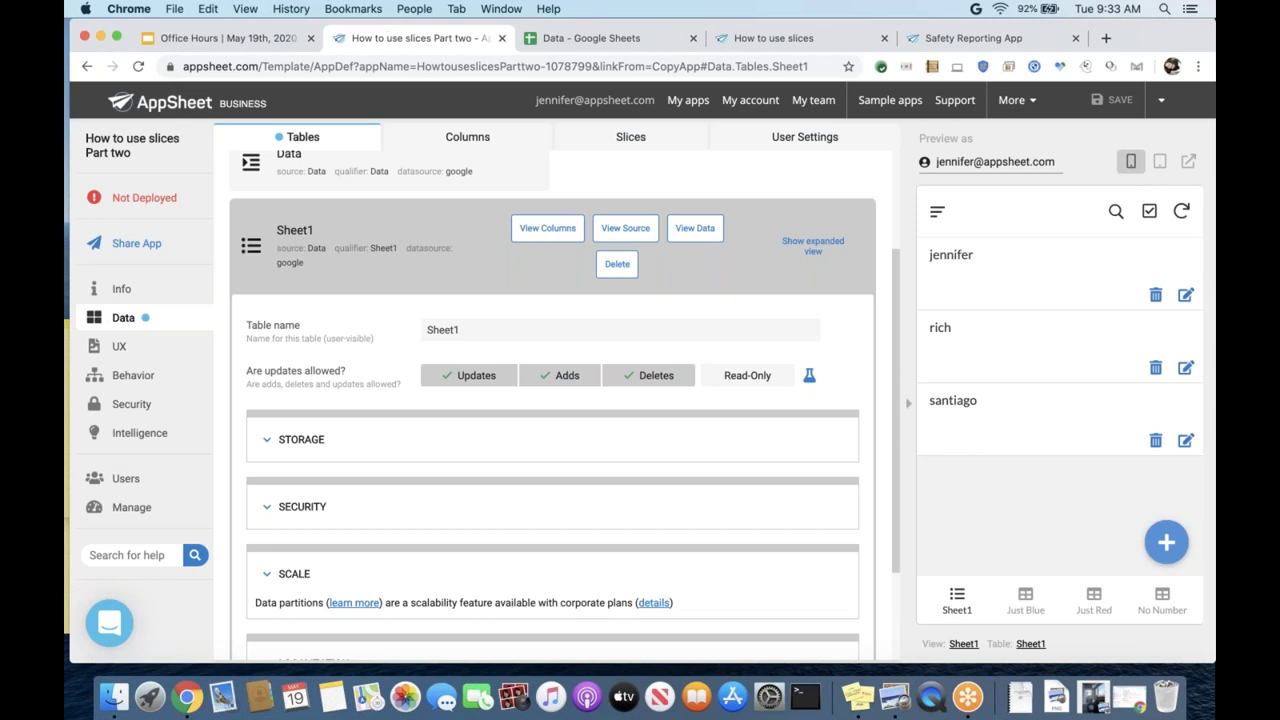
{"action": "scroll", "coordinate": [564, 400], "scroll_direction": "up", "scroll_amount": 5}
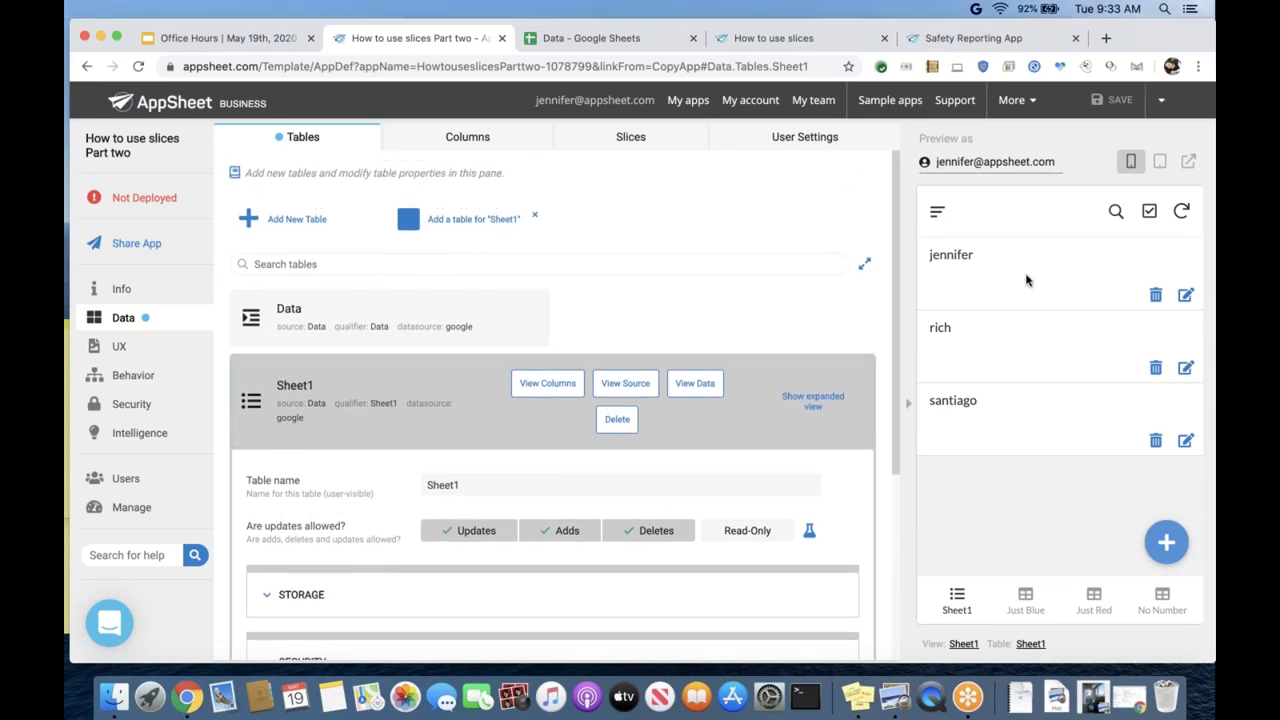
{"action": "left_click", "coordinate": [975, 370]}
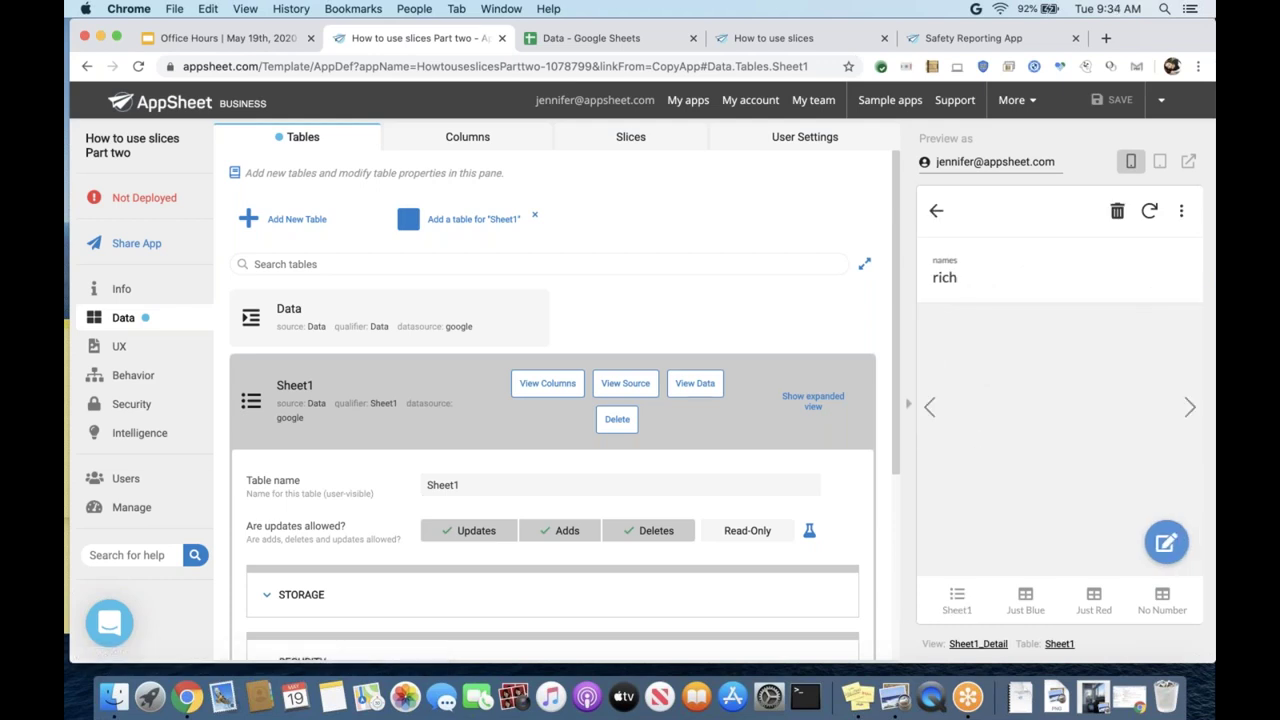
{"action": "left_click", "coordinate": [1166, 542]}
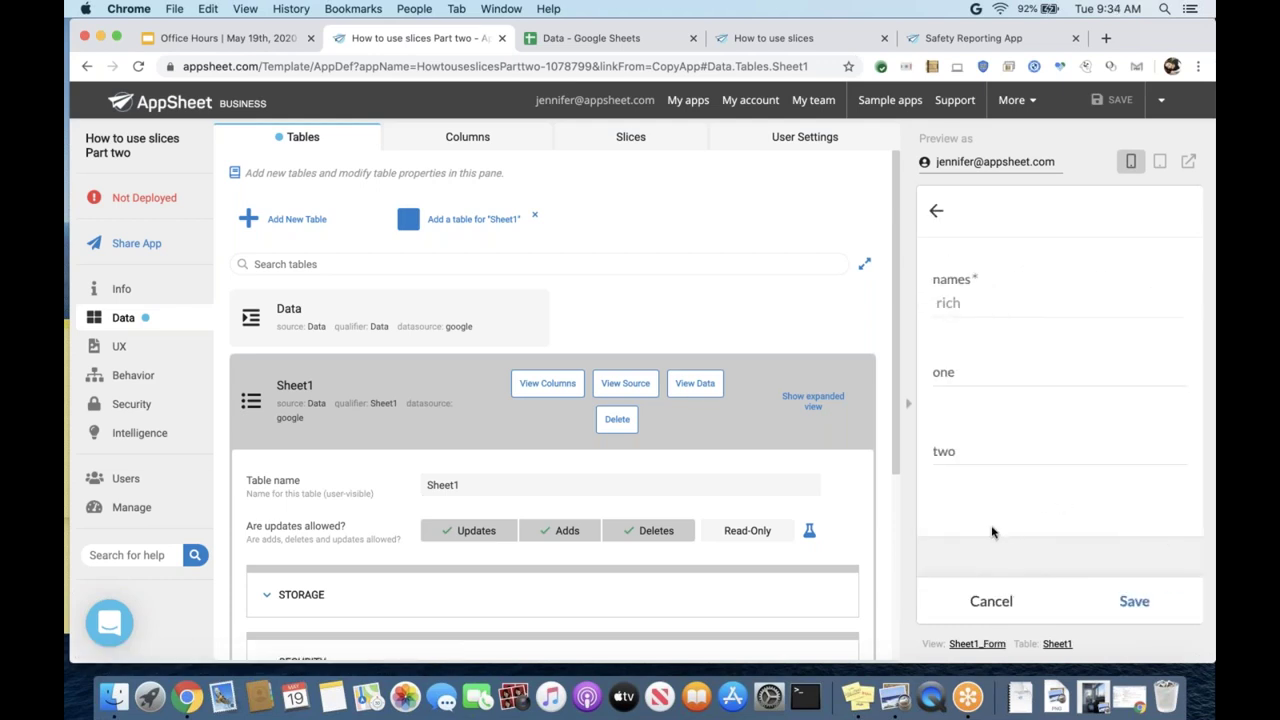
{"action": "left_click", "coordinate": [951, 371]}
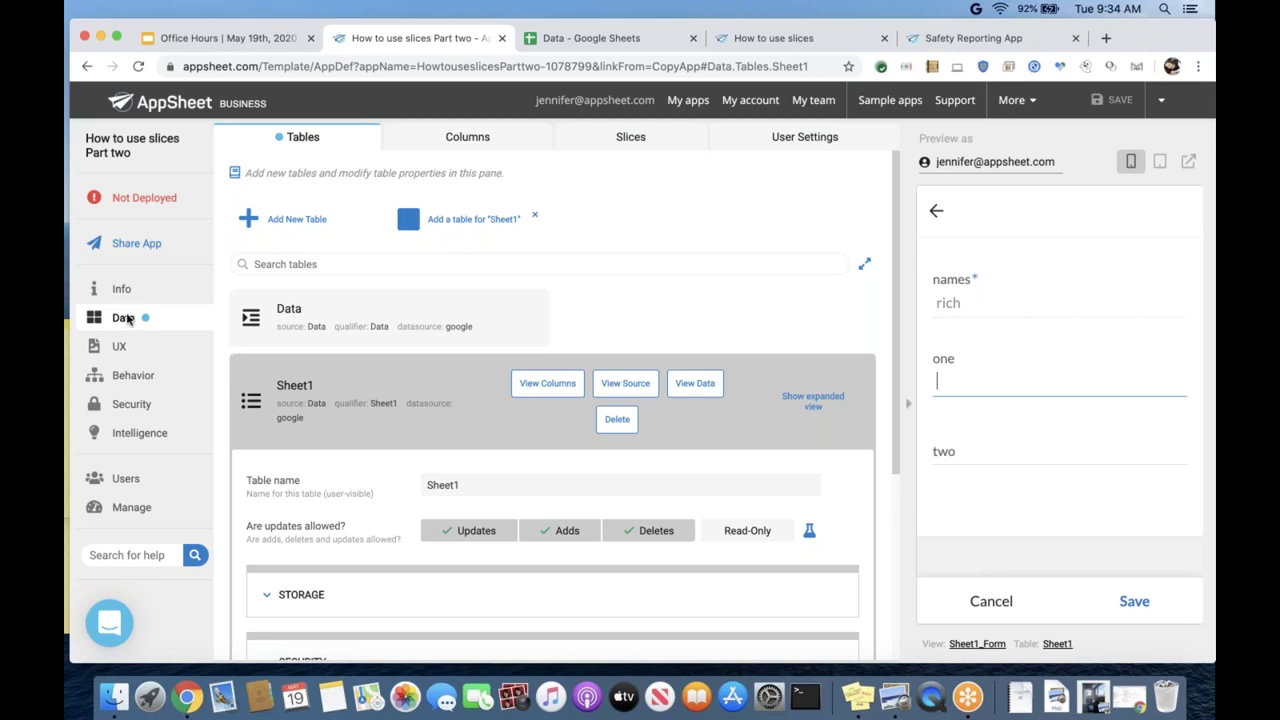
- Change the type of Sheet1's 'one' column to Ref and save the app
{"action": "left_click", "coordinate": [465, 143]}
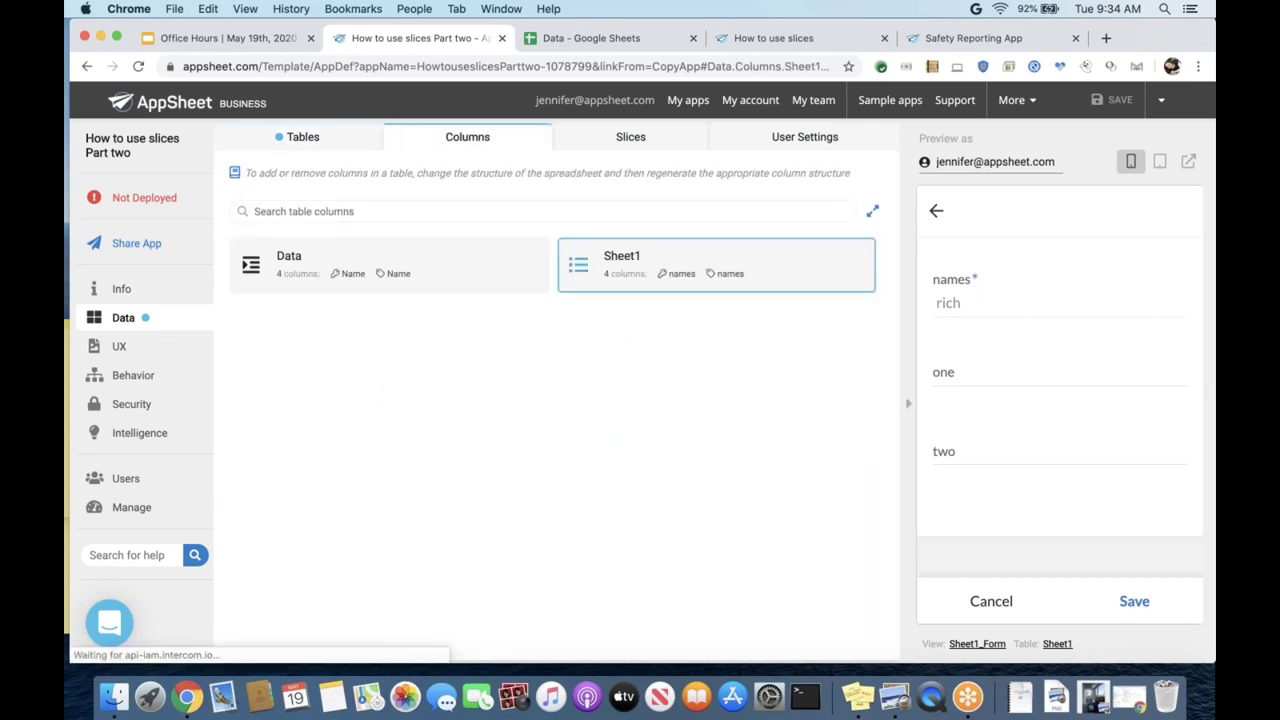
{"action": "left_click", "coordinate": [646, 288]}
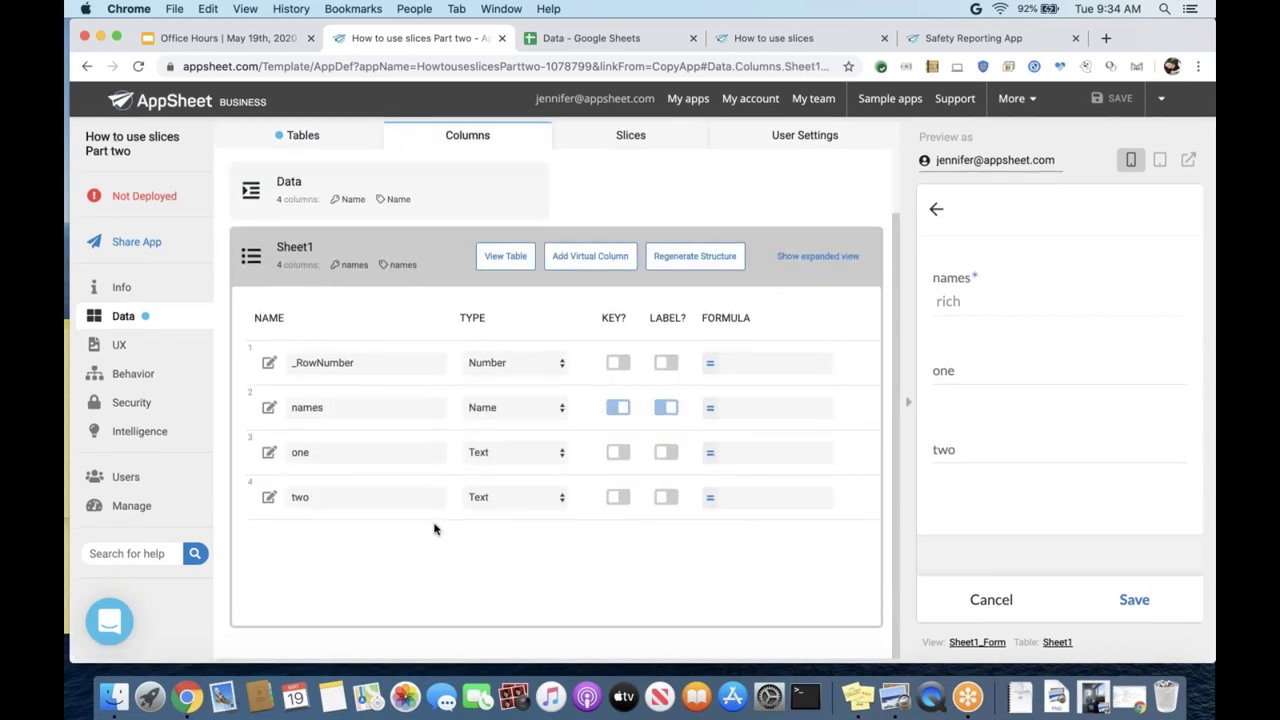
{"action": "left_click", "coordinate": [559, 455]}
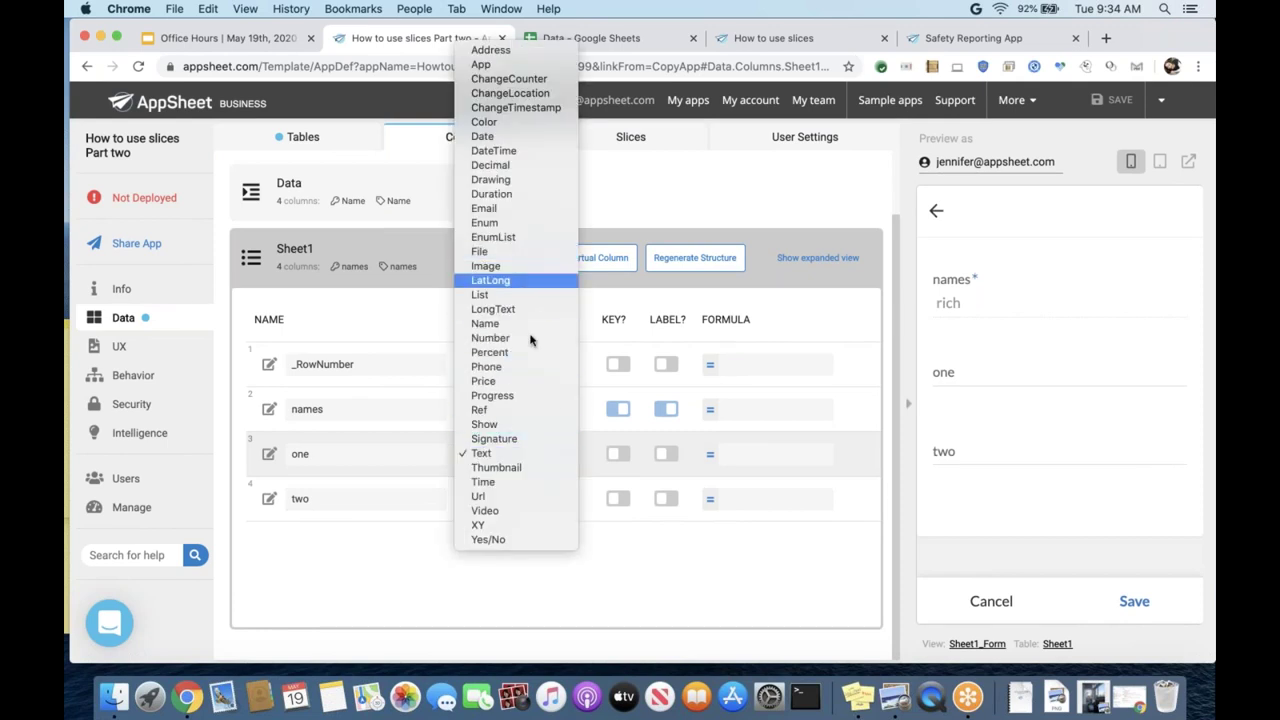
{"action": "left_click", "coordinate": [525, 410]}
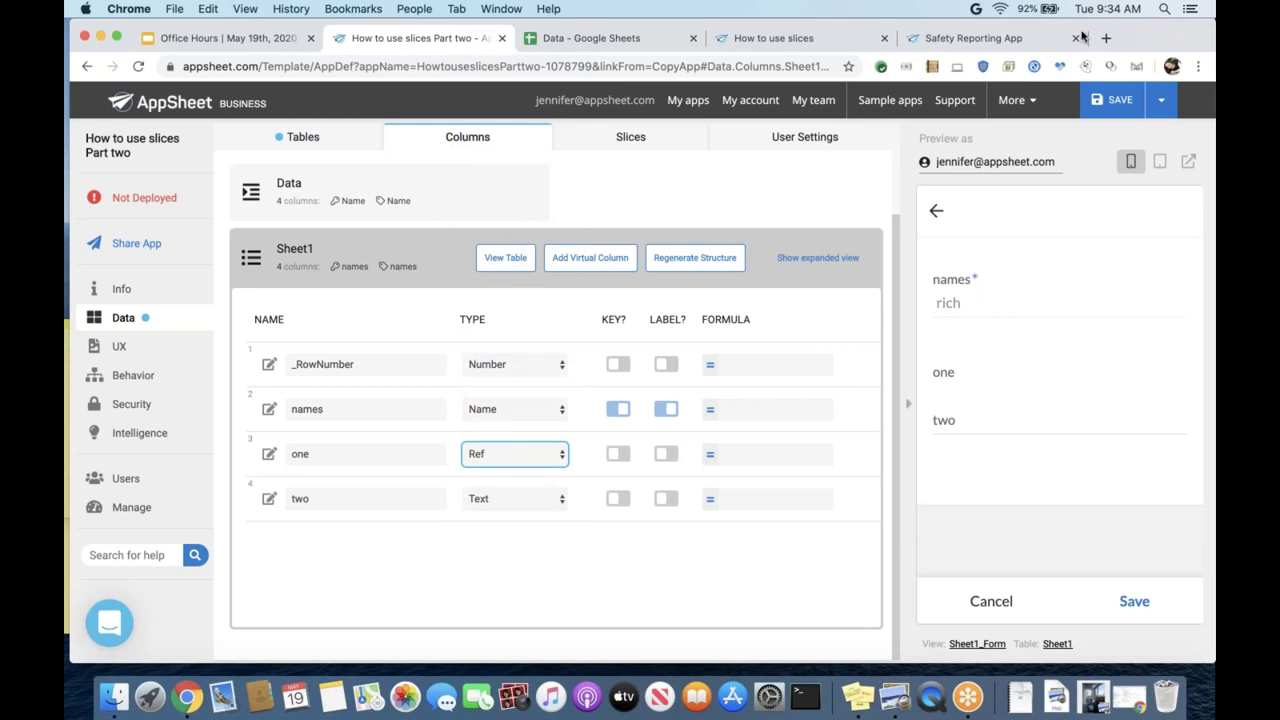
{"action": "left_click", "coordinate": [1112, 100]}
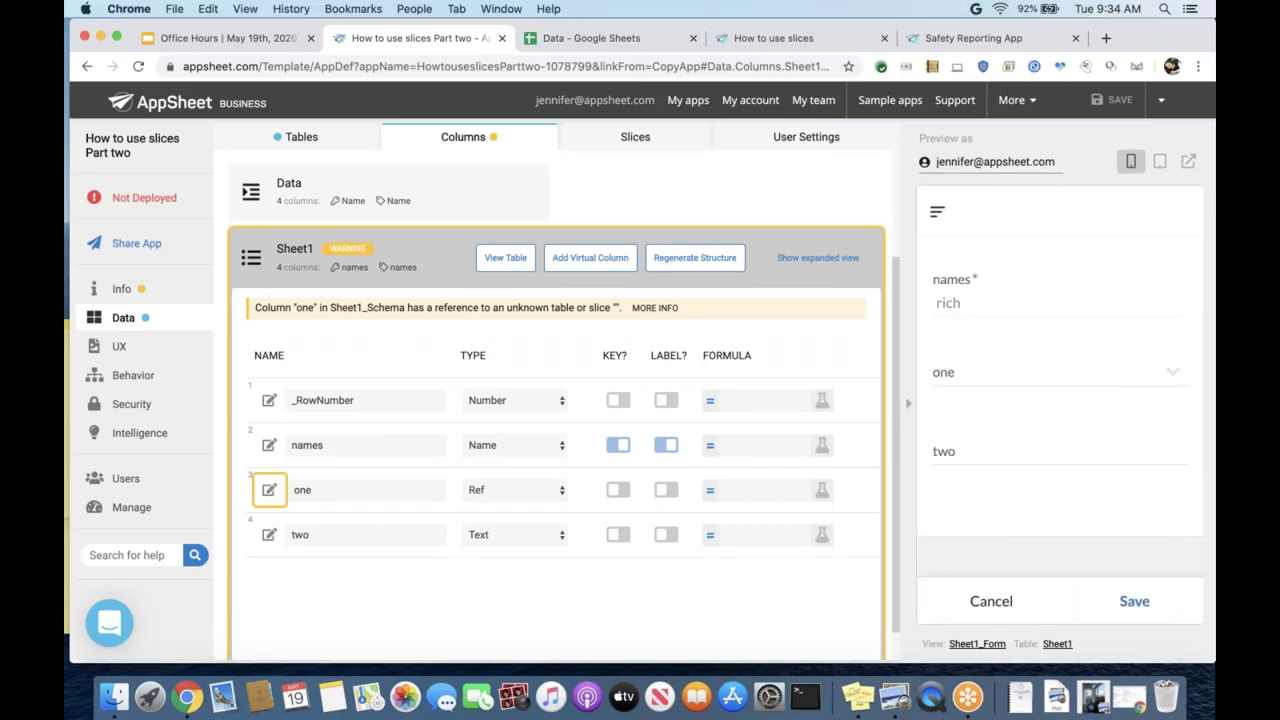
{"action": "left_click", "coordinate": [268, 490]}
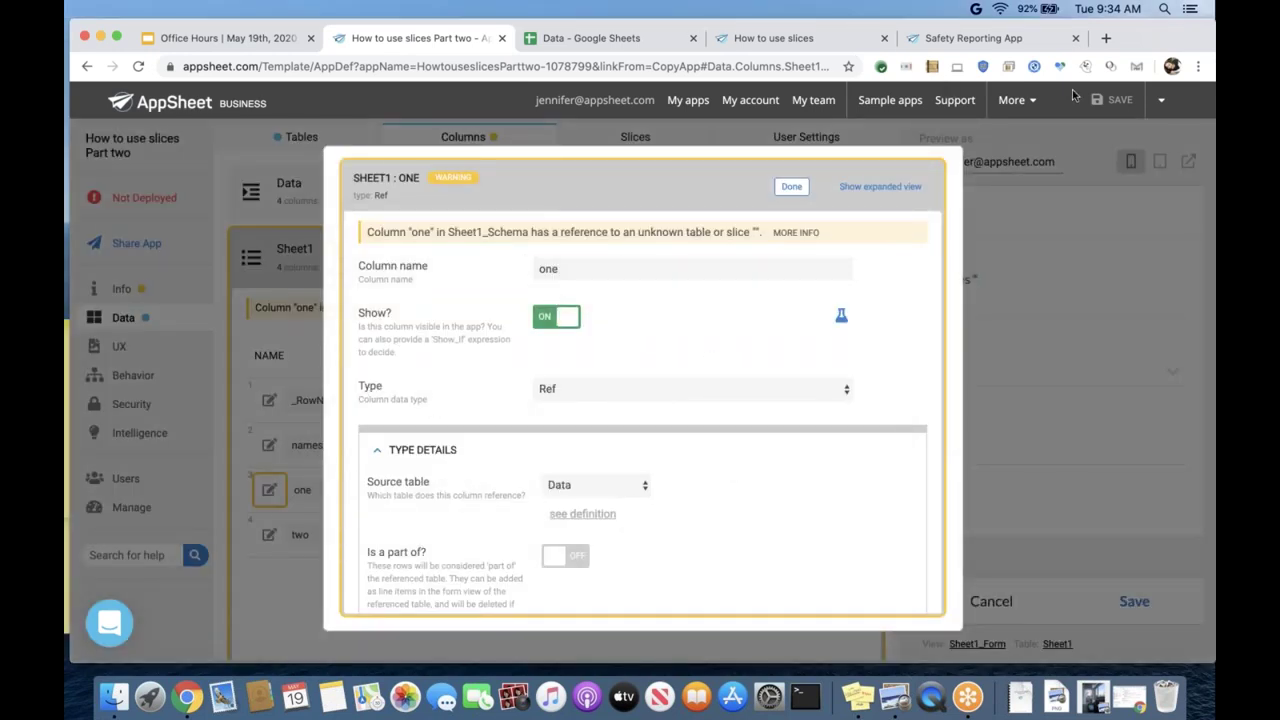
{"action": "scroll", "coordinate": [632, 332], "scroll_direction": "down", "scroll_amount": 3}
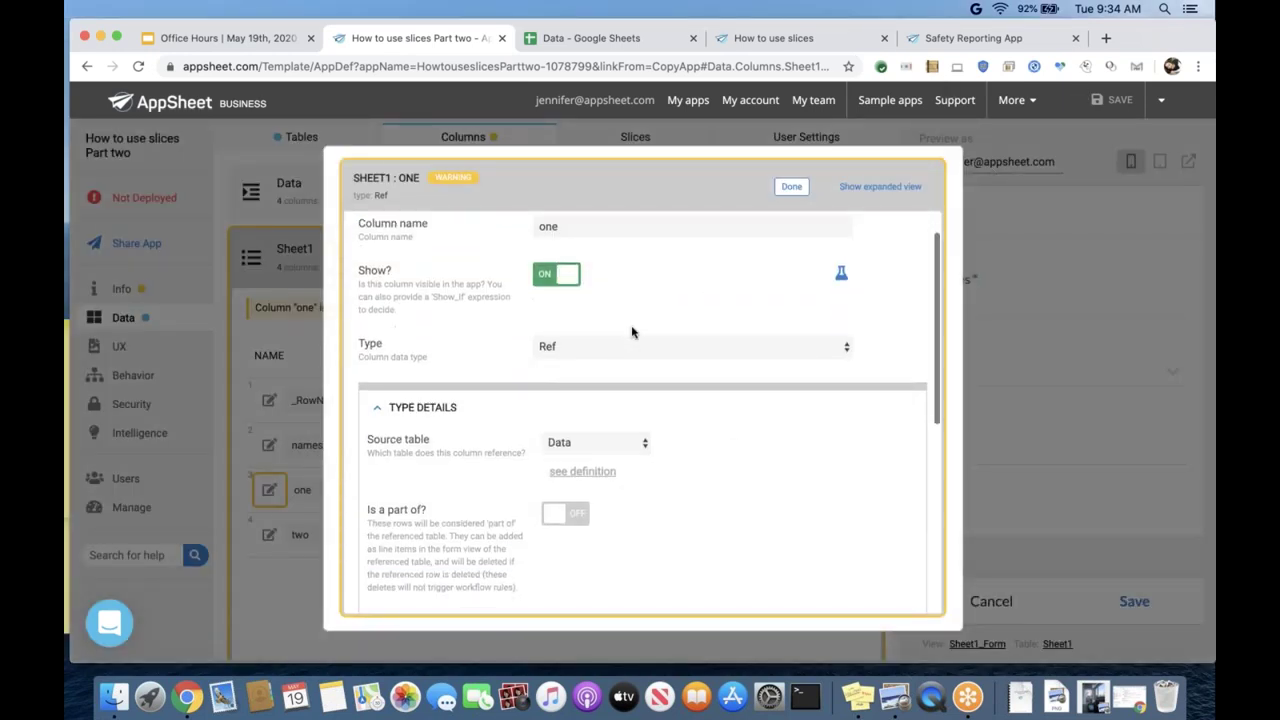
{"action": "scroll", "coordinate": [632, 332], "scroll_direction": "up", "scroll_amount": 2}
{"action": "scroll", "coordinate": [632, 332], "scroll_direction": "down", "scroll_amount": 3}
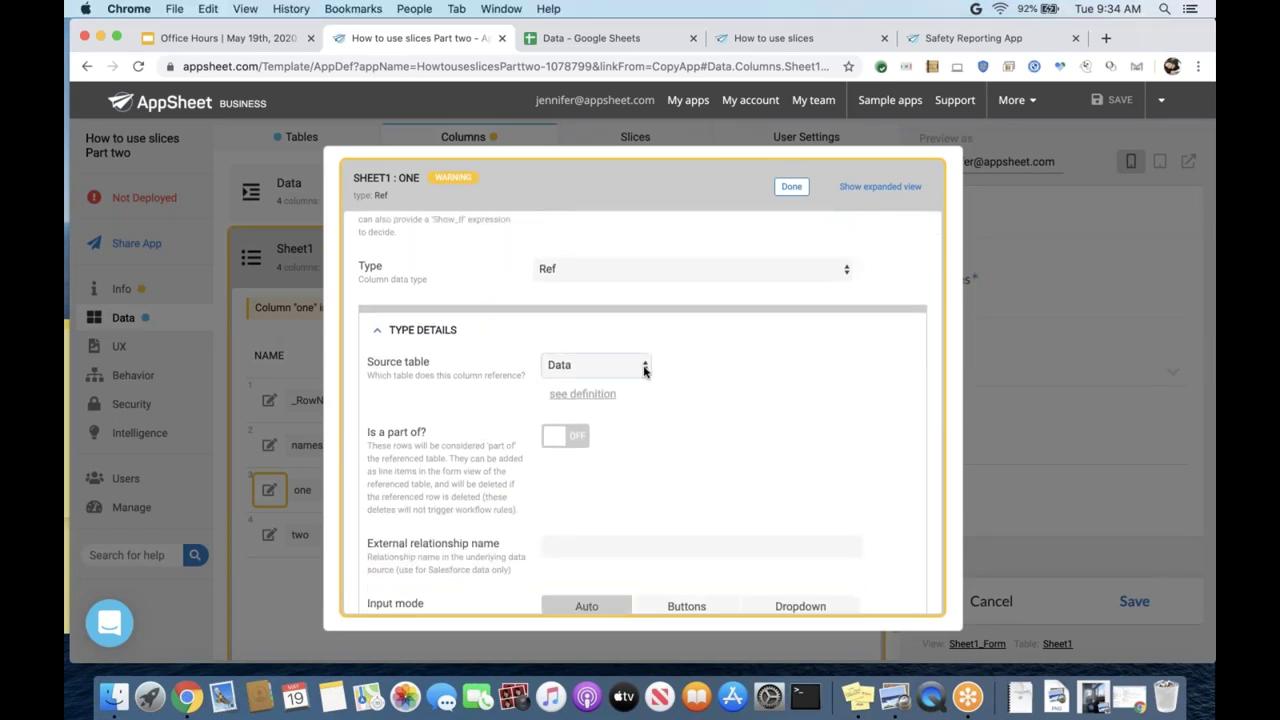
{"action": "scroll", "coordinate": [674, 433], "scroll_direction": "down", "scroll_amount": 2}
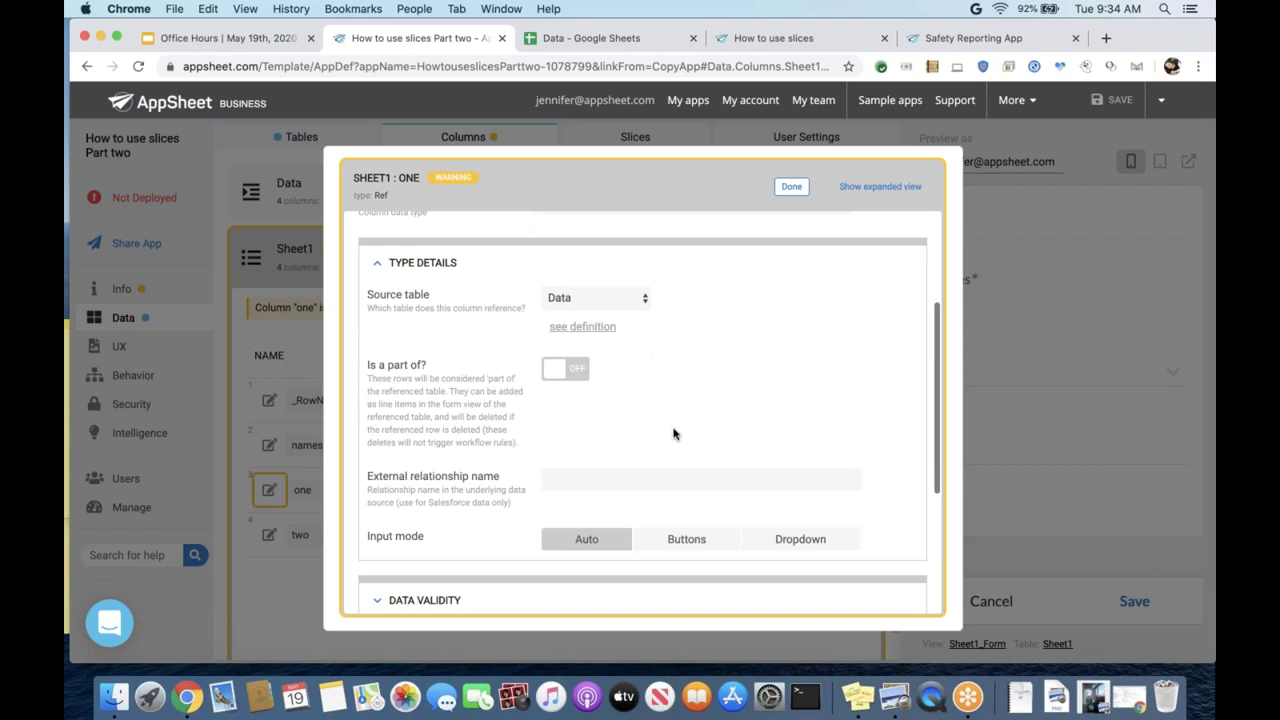
{"action": "scroll", "coordinate": [674, 433], "scroll_direction": "down", "scroll_amount": 7}
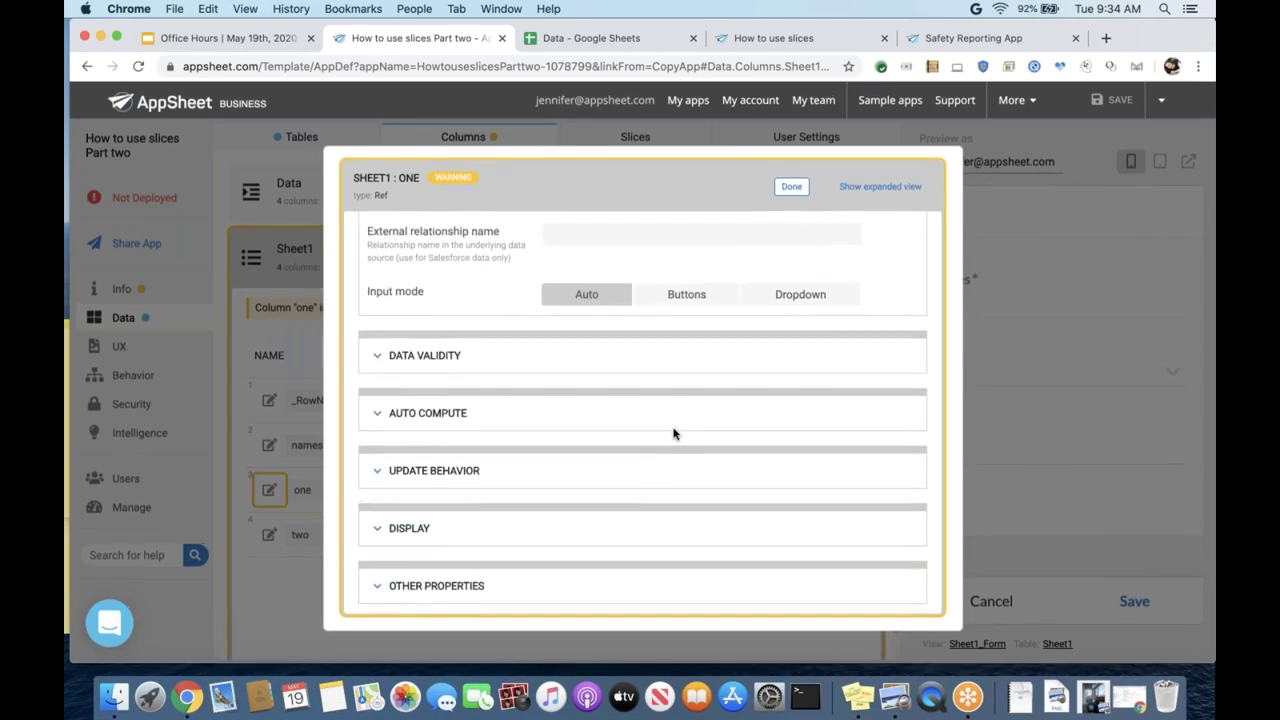
{"action": "scroll", "coordinate": [674, 433], "scroll_direction": "up", "scroll_amount": 9}
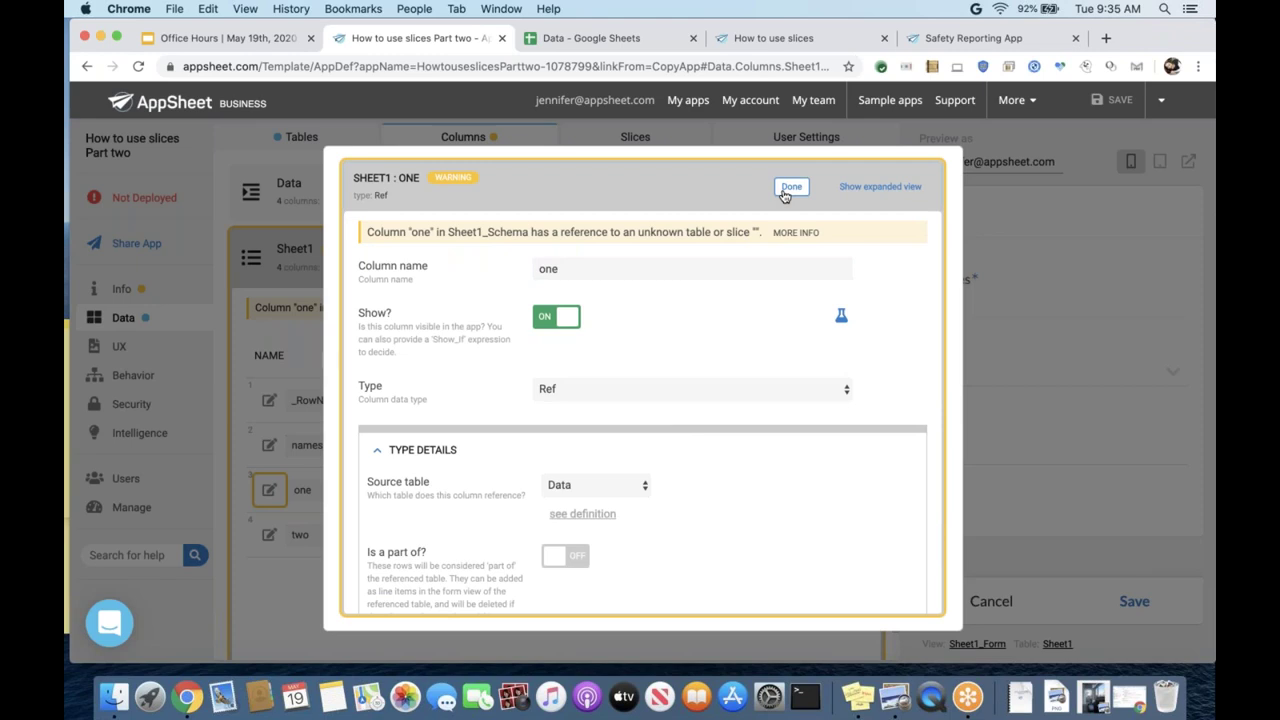
{"action": "scroll", "coordinate": [775, 338], "scroll_direction": "down", "scroll_amount": 1}
{"action": "scroll", "coordinate": [775, 338], "scroll_direction": "down", "scroll_amount": 4}
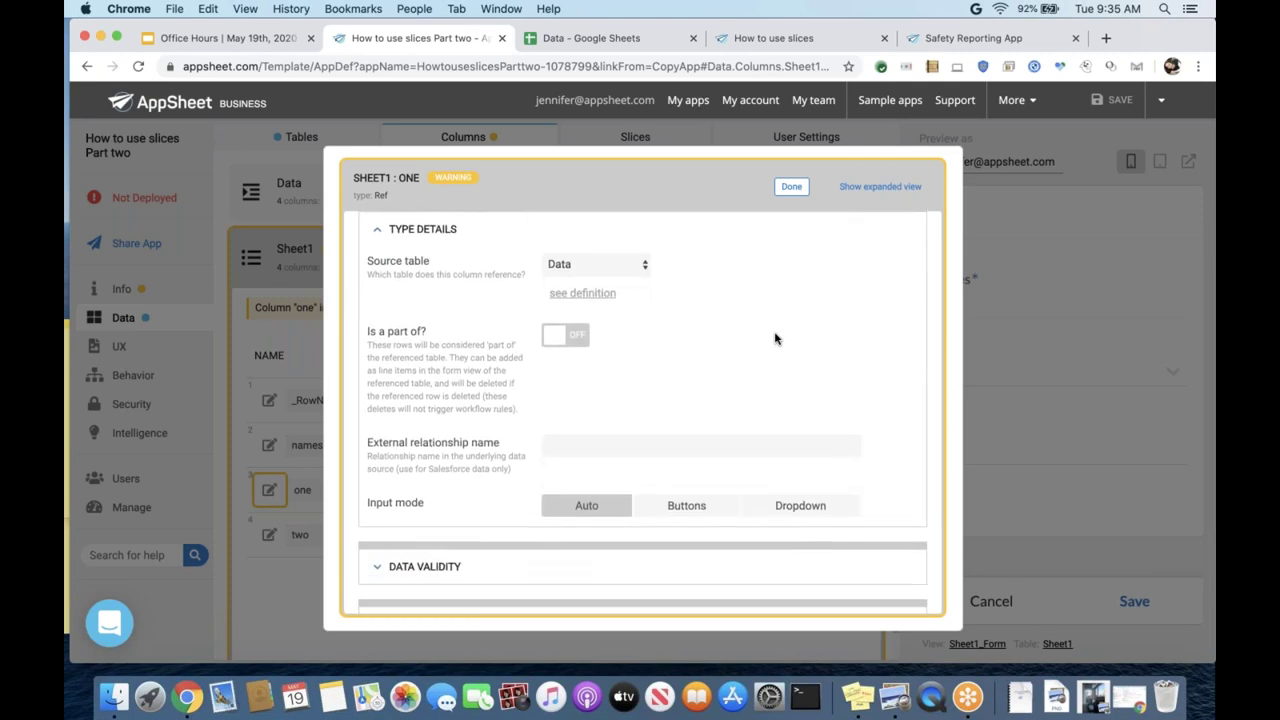
{"action": "scroll", "coordinate": [775, 338], "scroll_direction": "down", "scroll_amount": 4}
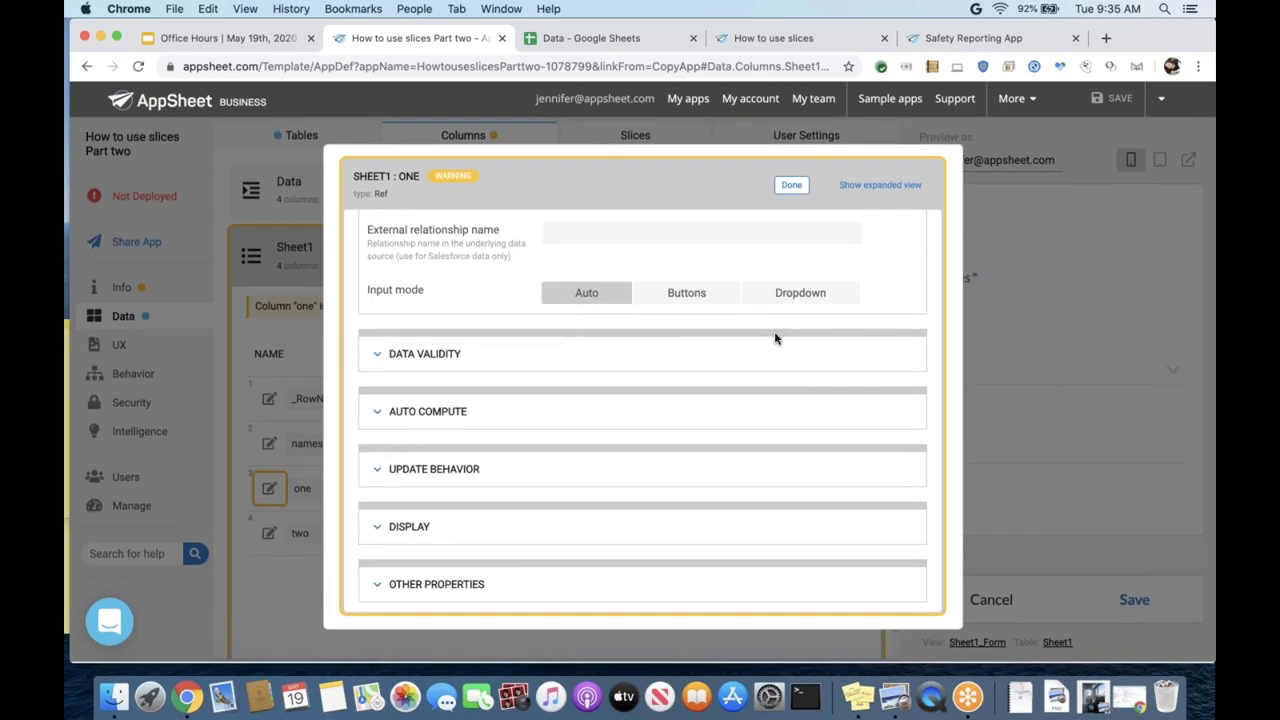
{"action": "scroll", "coordinate": [775, 338], "scroll_direction": "up", "scroll_amount": 8}
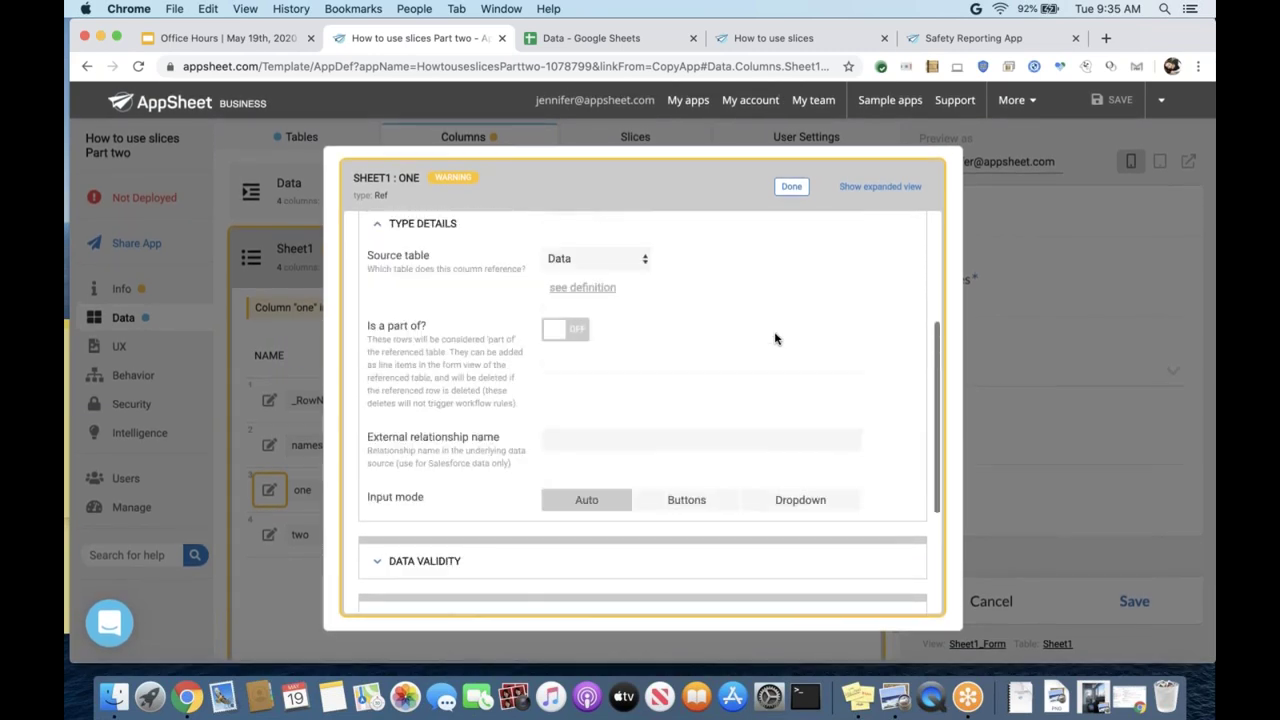
{"action": "left_click", "coordinate": [792, 188]}
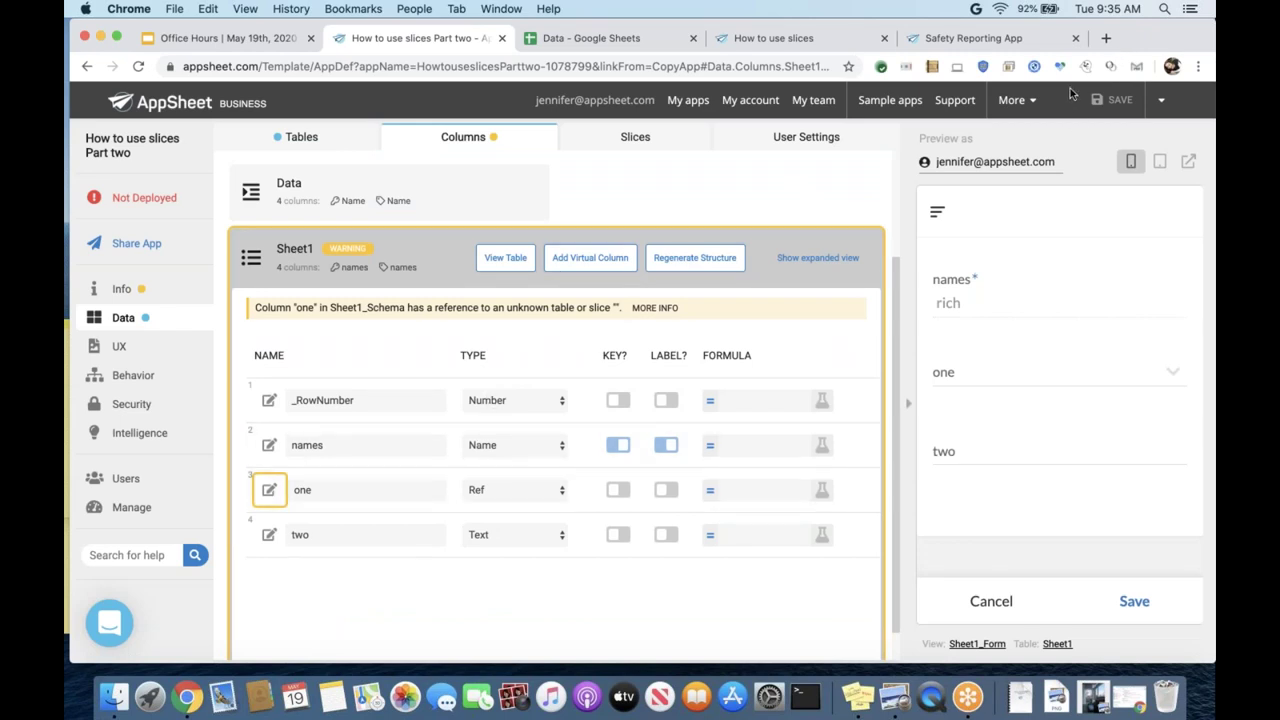
- Choose Foo 3 for the rich record's 'one' field, save it, and return to the Sheet1 list
{"action": "left_click", "coordinate": [1172, 376]}
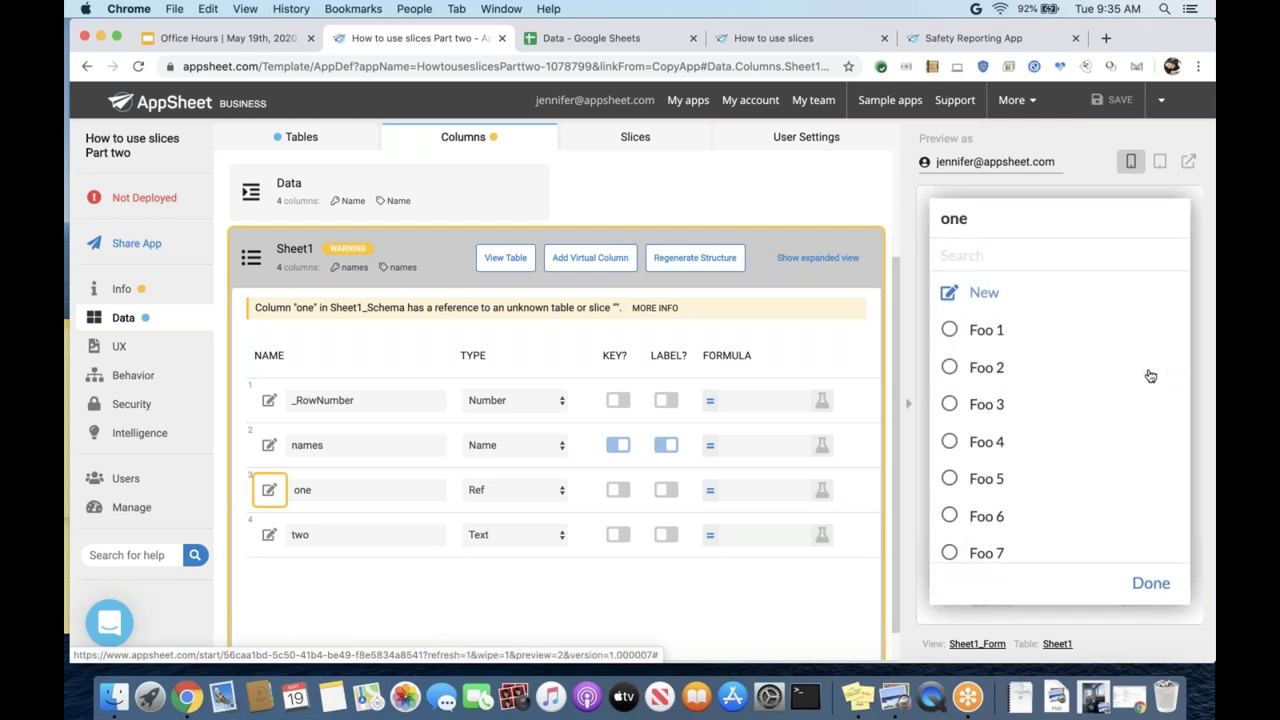
{"action": "scroll", "coordinate": [1090, 380], "scroll_direction": "down", "scroll_amount": 3}
{"action": "scroll", "coordinate": [1090, 380], "scroll_direction": "down", "scroll_amount": 1}
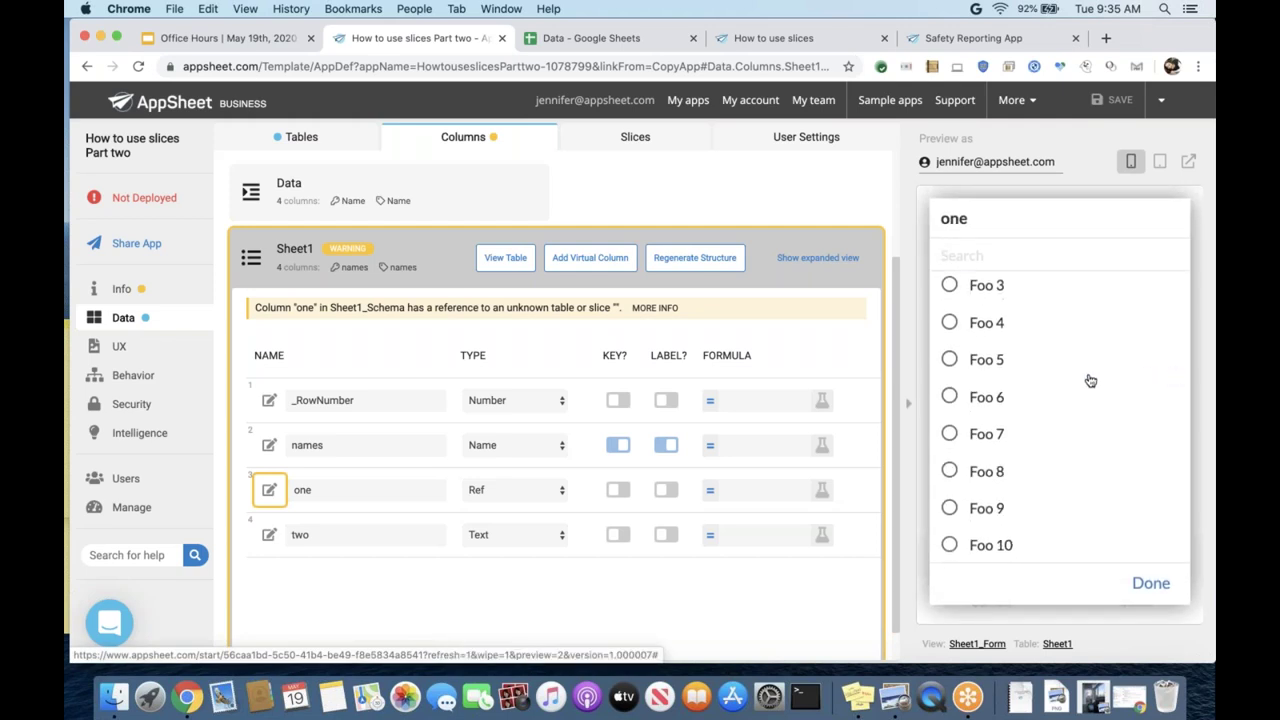
{"action": "scroll", "coordinate": [1090, 380], "scroll_direction": "up", "scroll_amount": 5}
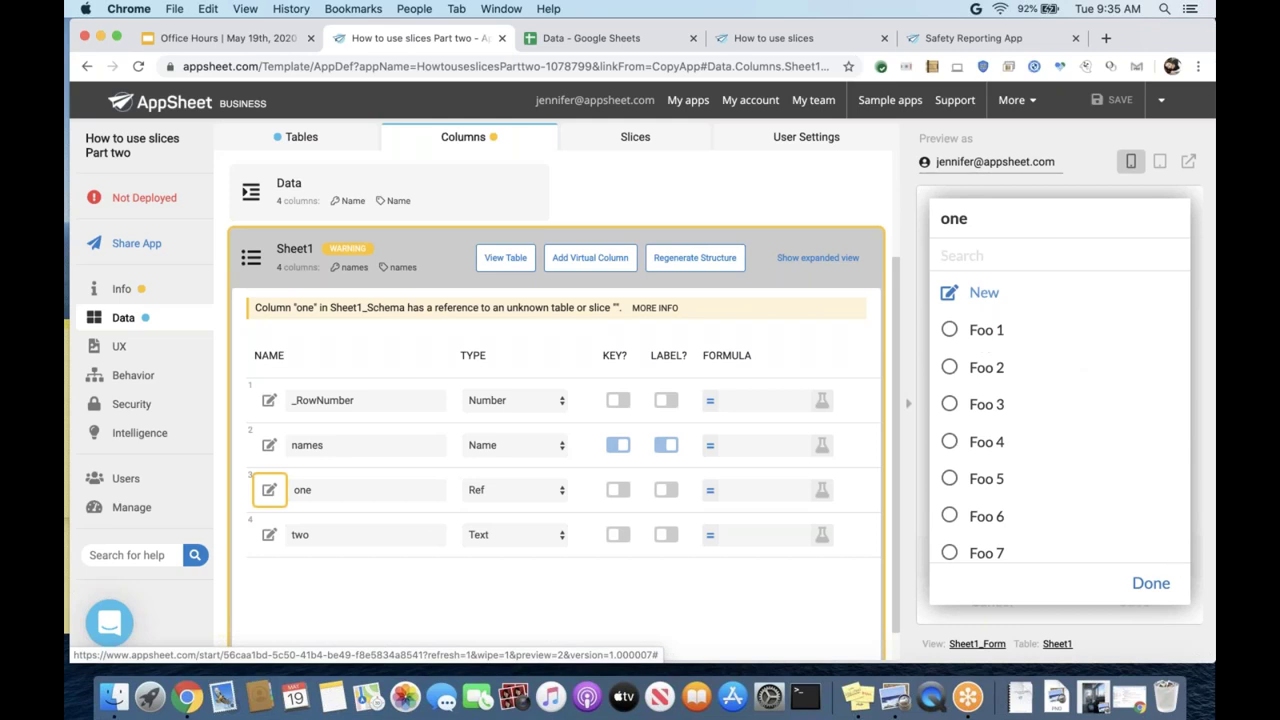
{"action": "left_click", "coordinate": [1150, 586]}
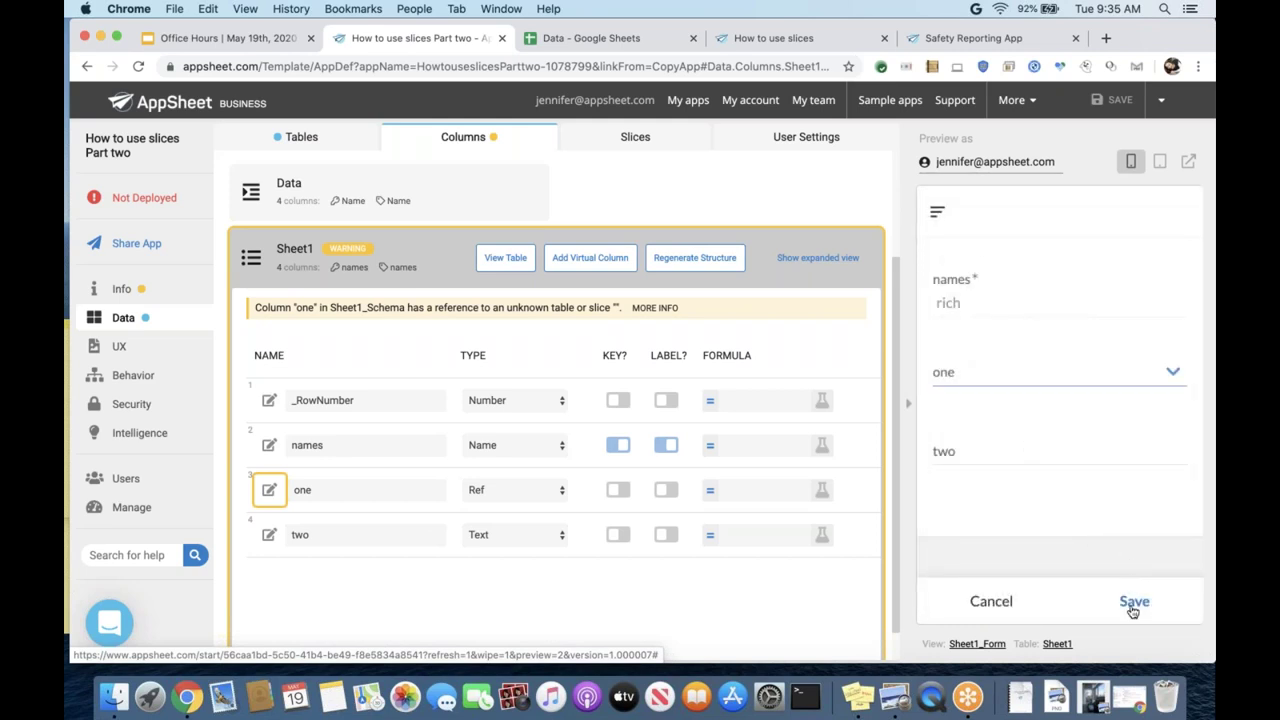
{"action": "left_click", "coordinate": [1091, 377]}
{"action": "left_click", "coordinate": [1042, 399]}
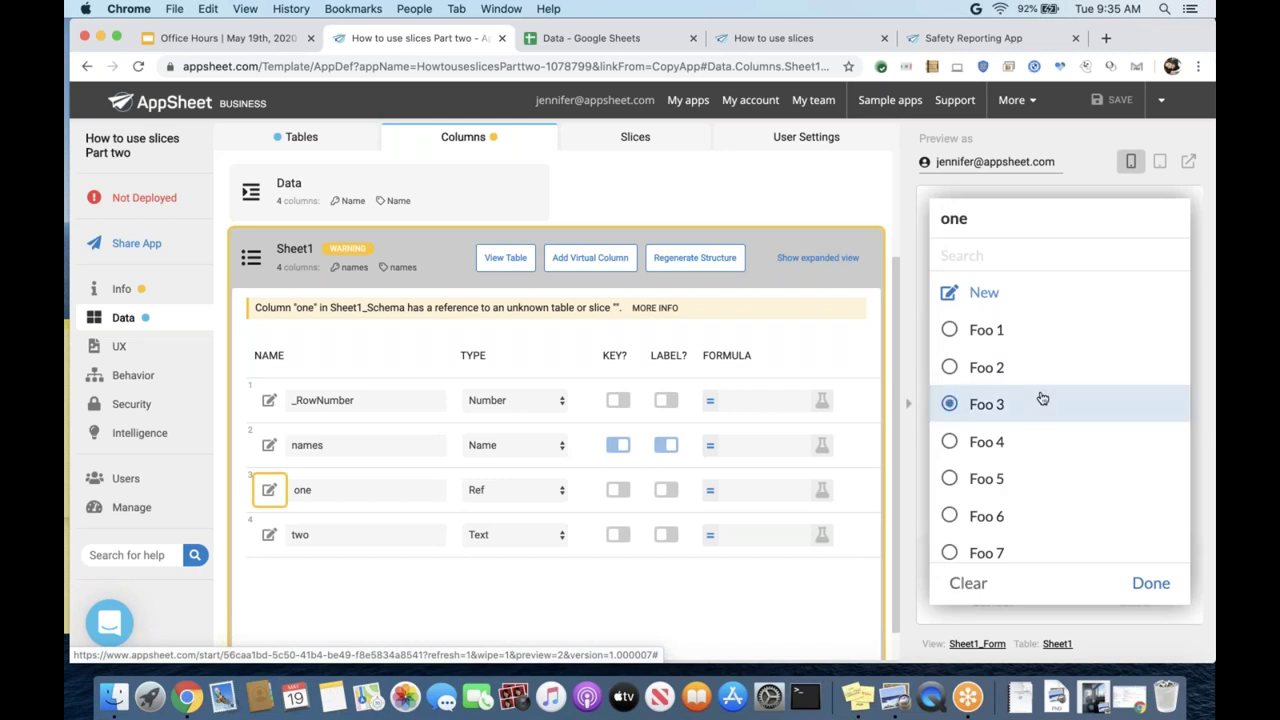
{"action": "left_click", "coordinate": [1145, 605]}
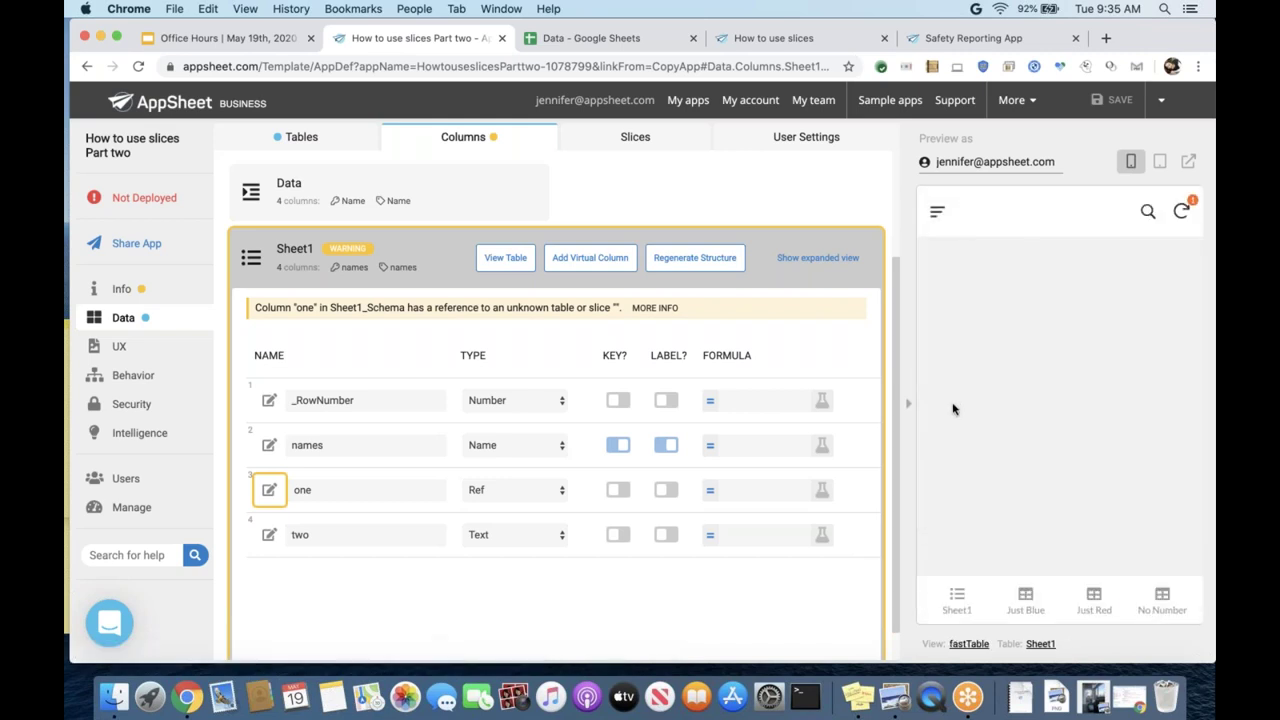
{"action": "left_click", "coordinate": [958, 600]}
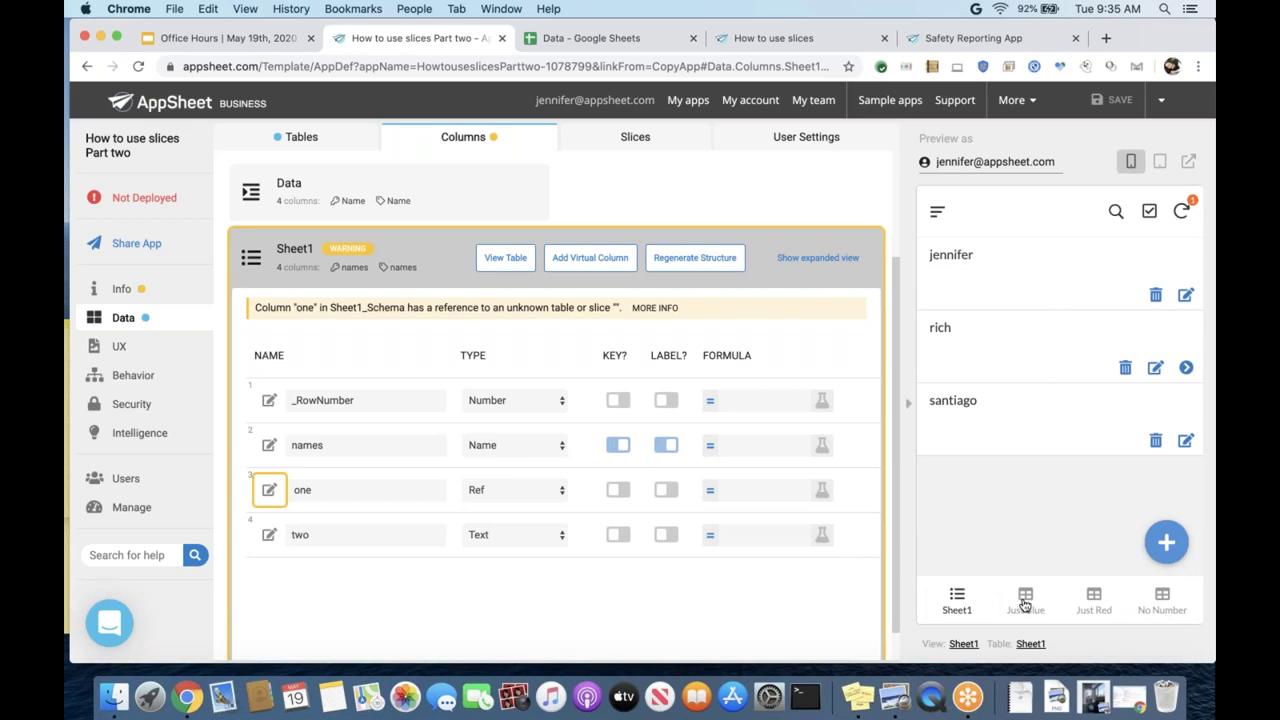
{"action": "left_click", "coordinate": [1025, 603]}
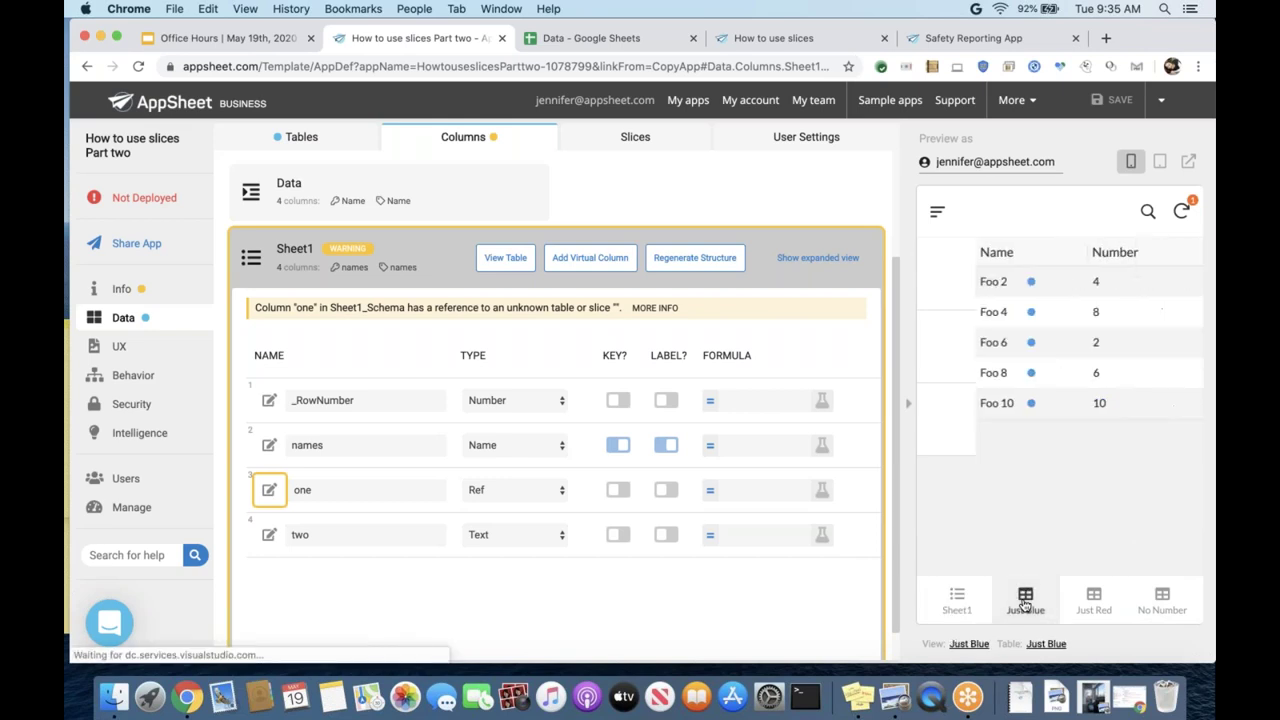
{"action": "left_click", "coordinate": [1094, 602]}
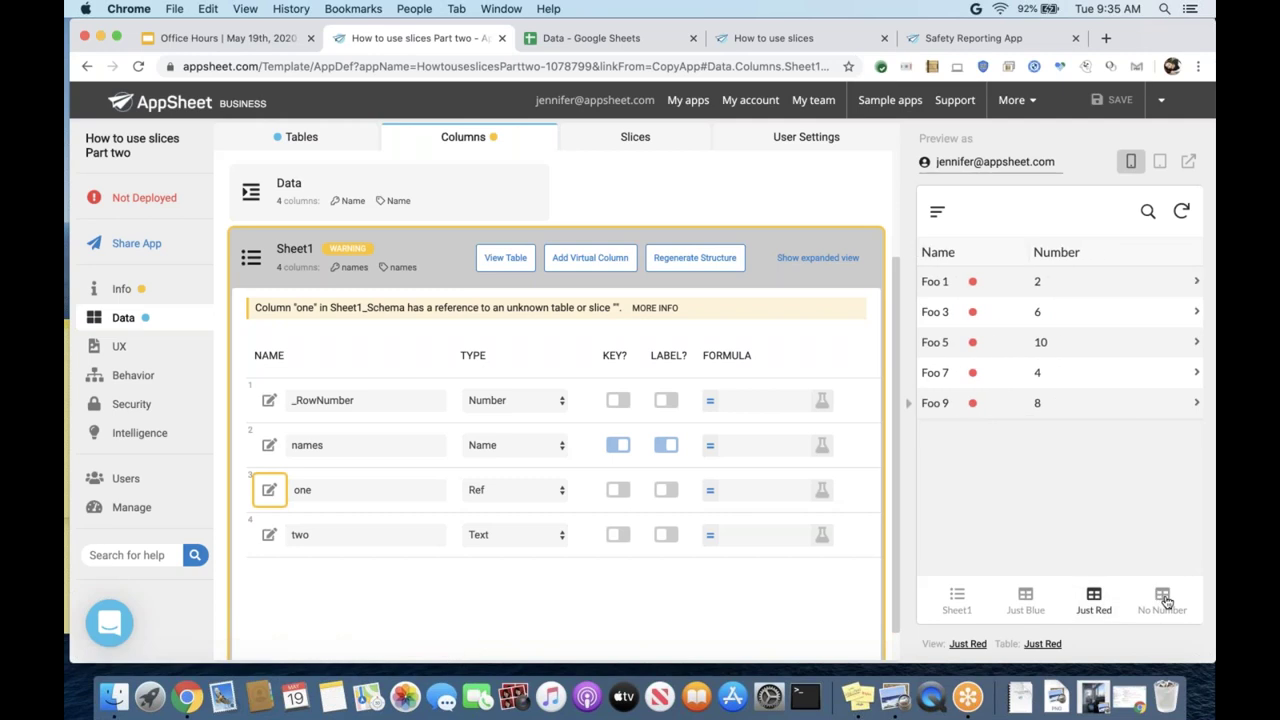
{"action": "left_click", "coordinate": [1163, 600]}
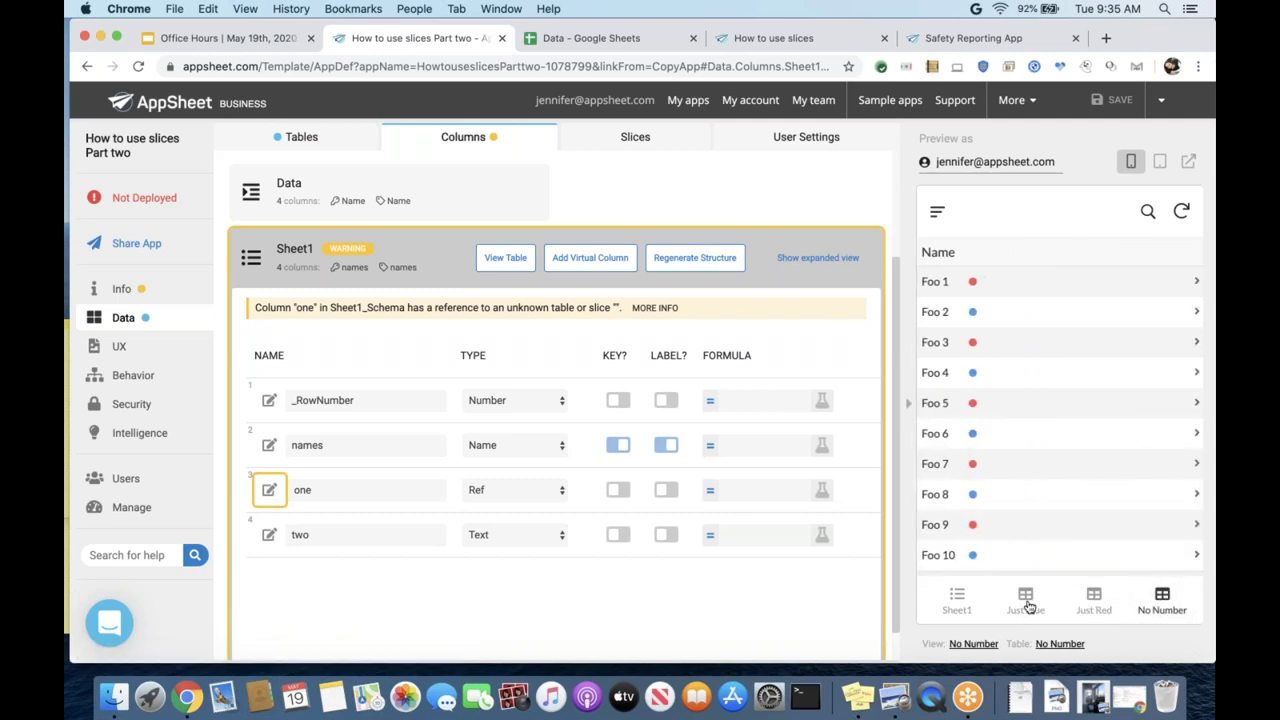
{"action": "left_click", "coordinate": [957, 602]}
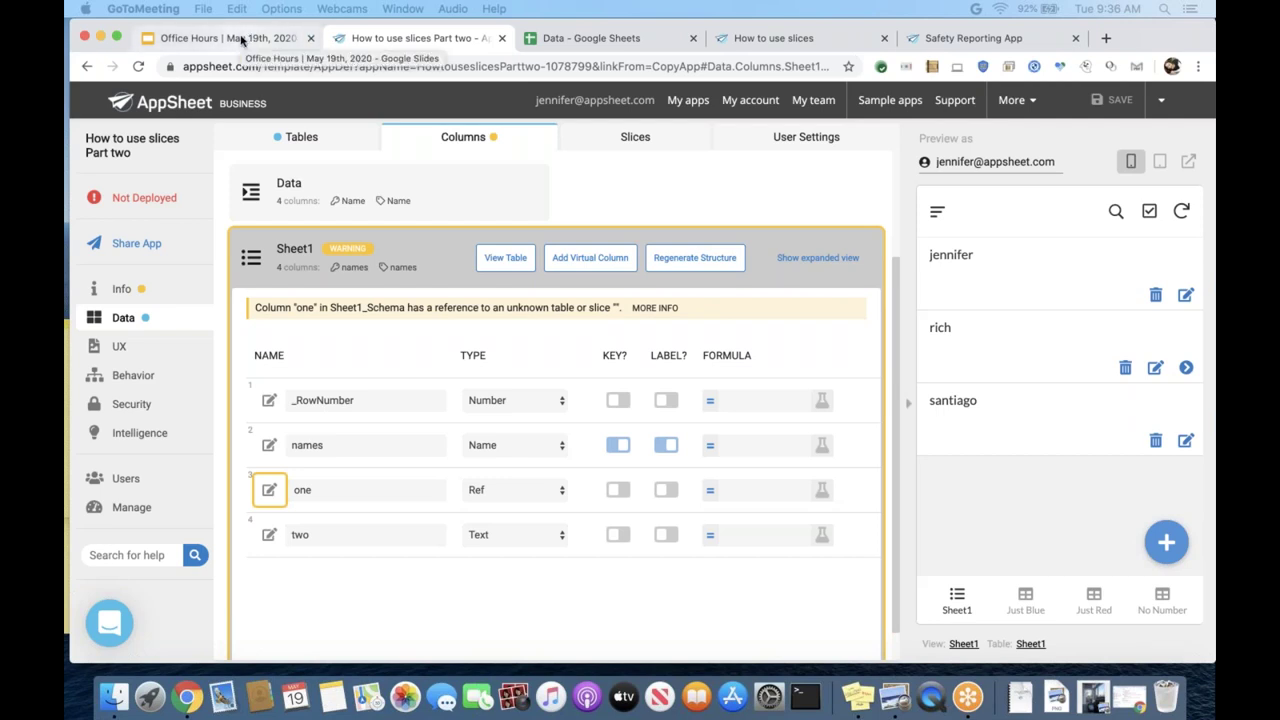
- Present the Office Hours slide deck full screen
{"action": "left_click", "coordinate": [241, 38]}
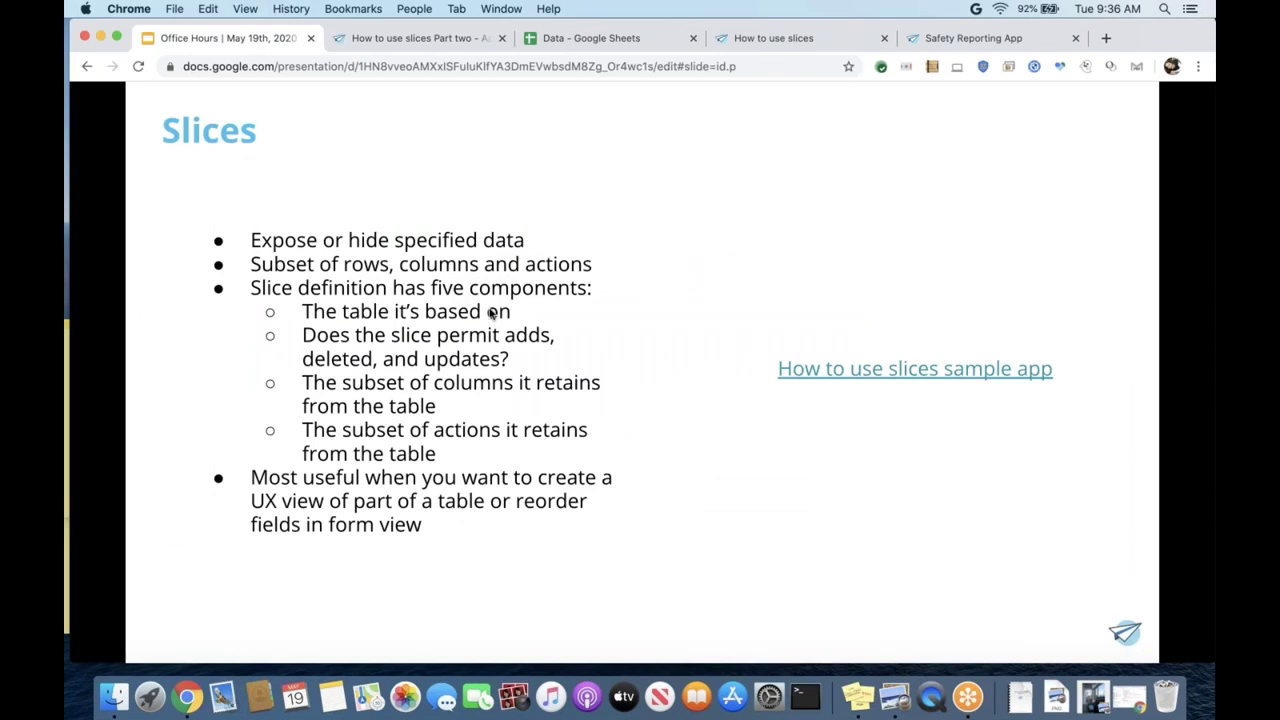
{"action": "left_click", "coordinate": [492, 313]}
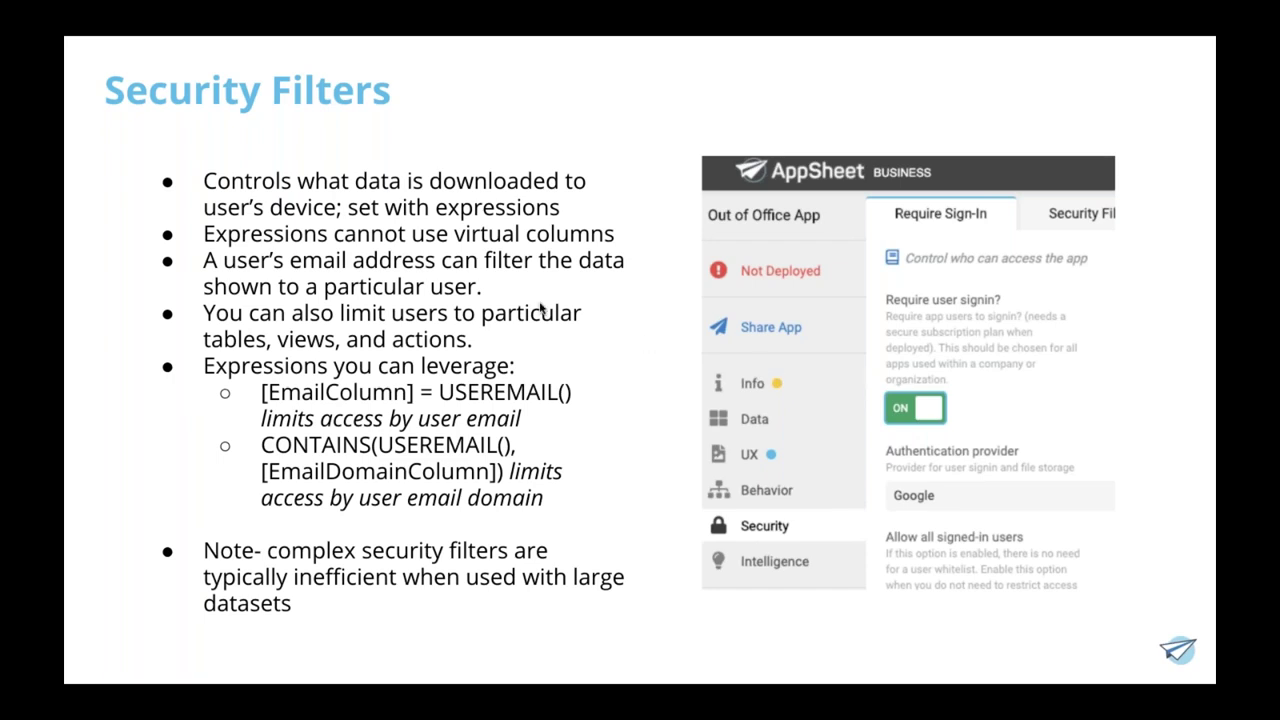
- Advance from the Slices slide to the User Roles slide
{"action": "key", "text": "Right"}
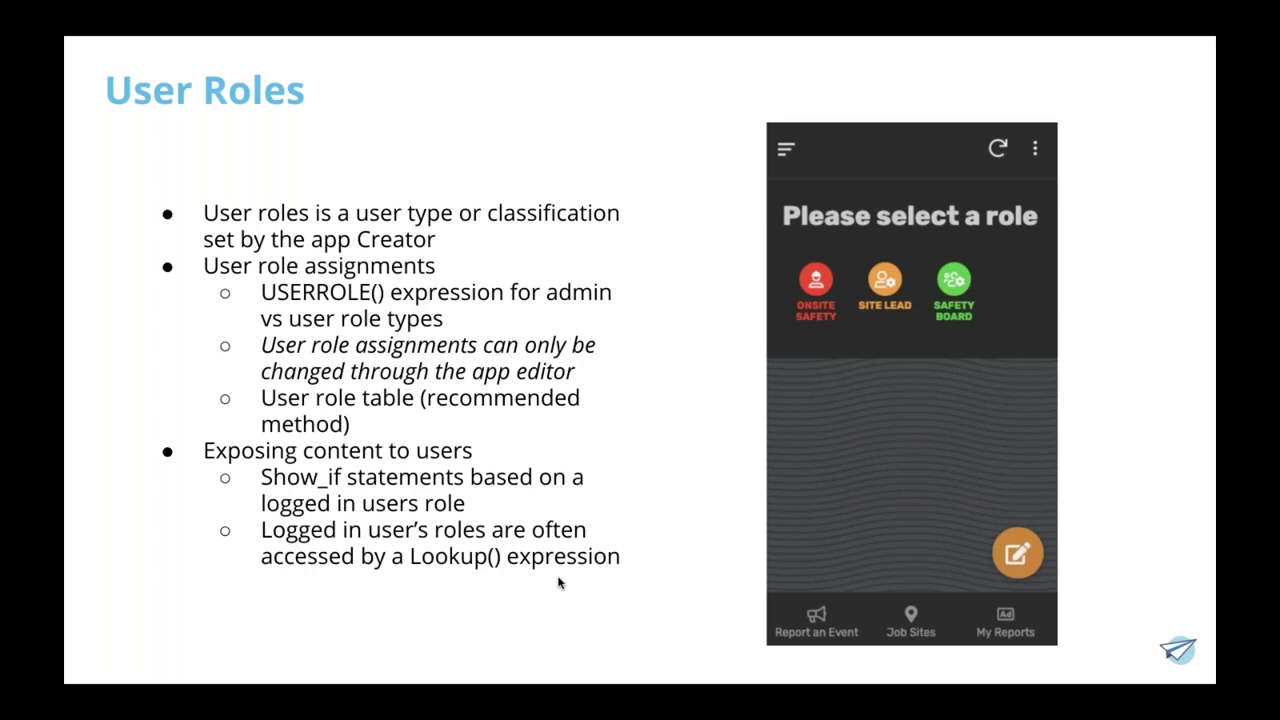
- Move on to slide 10, the Safety Reporting App title slide
{"action": "key", "text": "Right"}
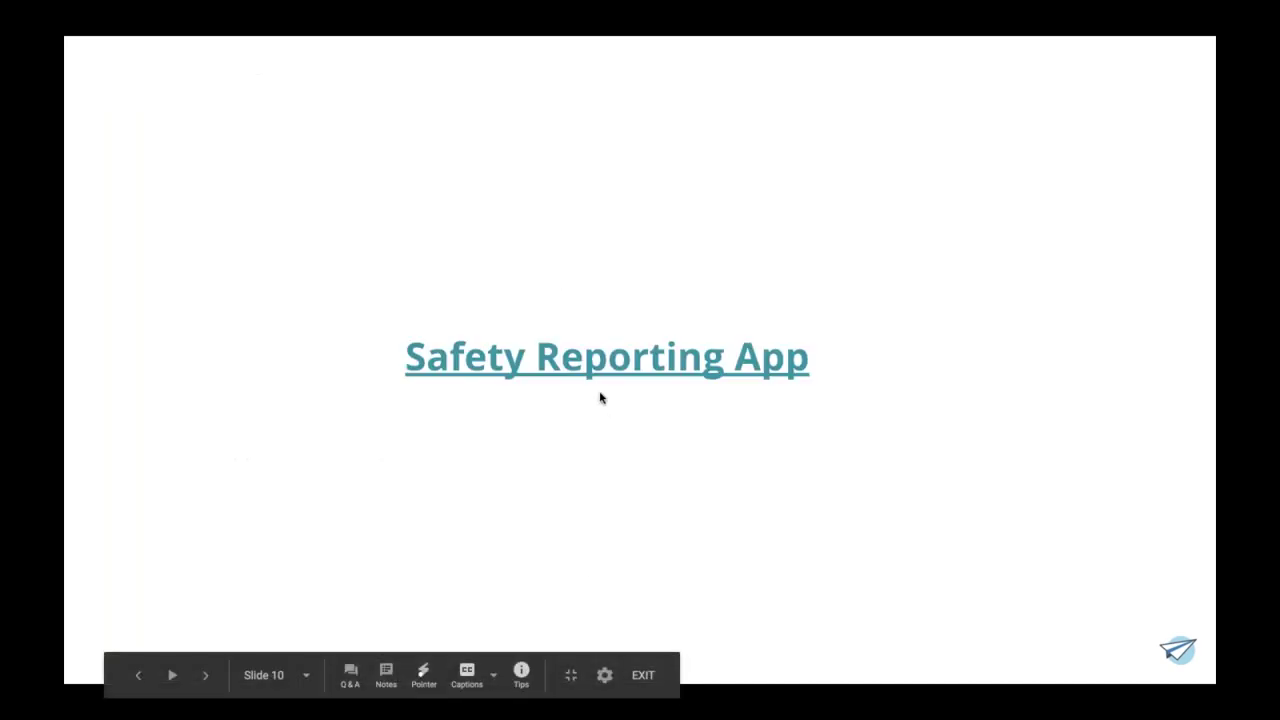
- Follow the Safety Reporting App link, browse the sample page, and choose Copy and Customize
{"action": "left_click", "coordinate": [590, 366]}
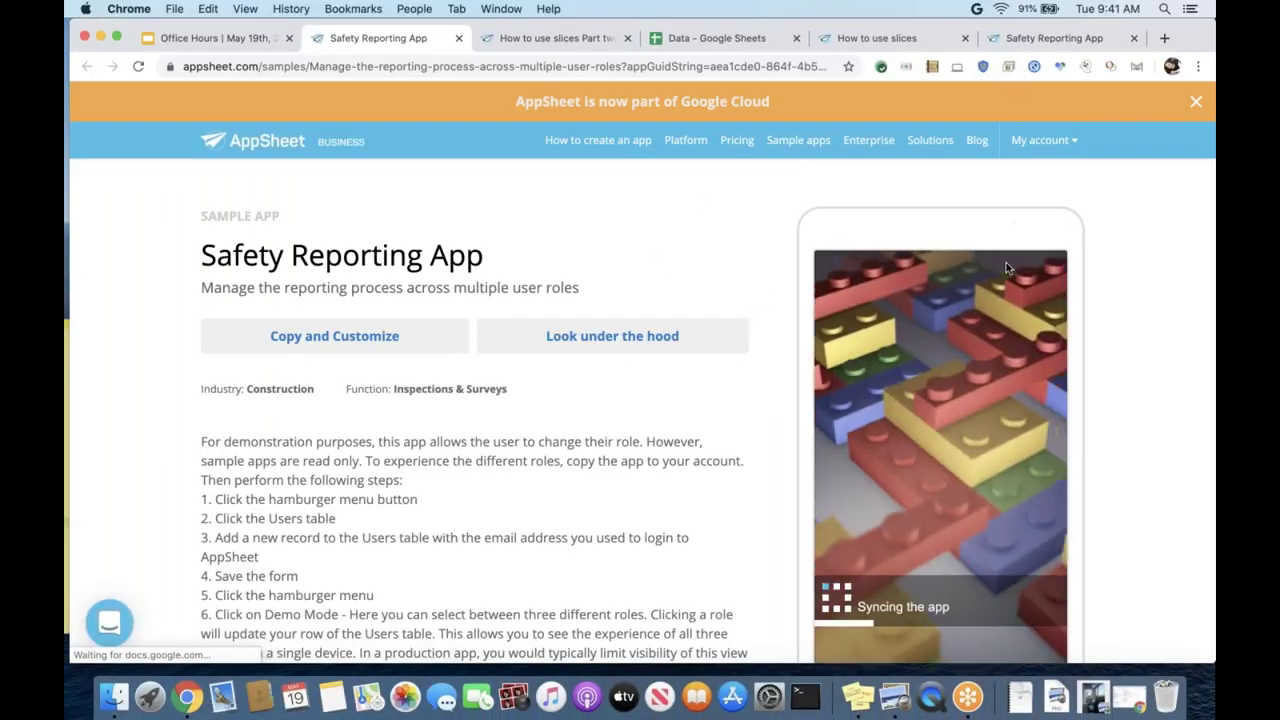
{"action": "scroll", "coordinate": [640, 400], "scroll_direction": "down", "scroll_amount": 1}
{"action": "scroll", "coordinate": [288, 260], "scroll_direction": "down", "scroll_amount": 2}
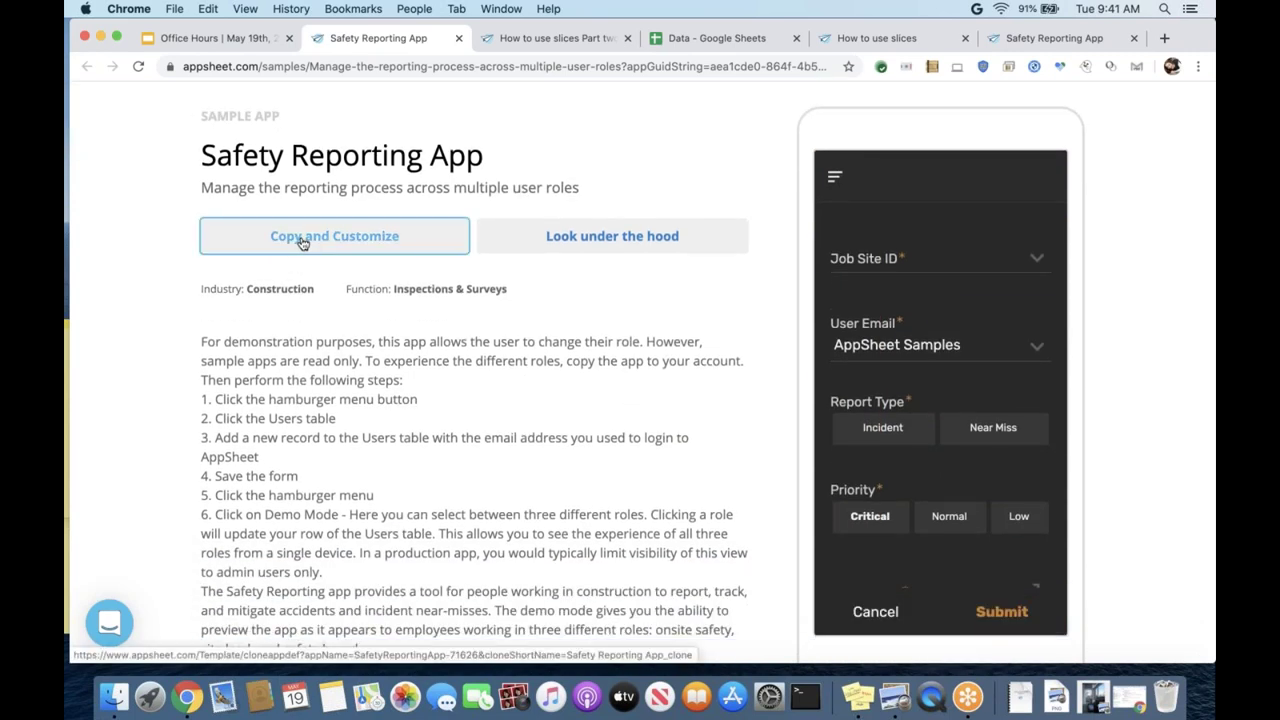
{"action": "scroll", "coordinate": [365, 331], "scroll_direction": "down", "scroll_amount": 2}
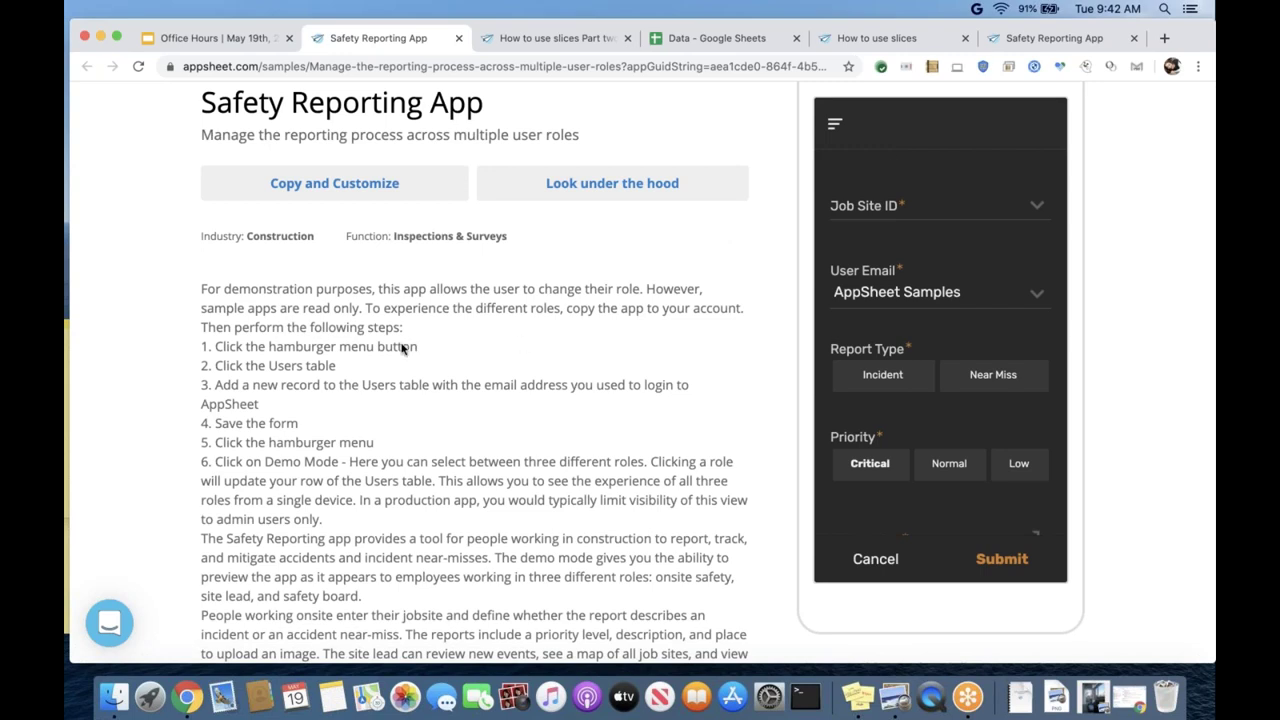
{"action": "scroll", "coordinate": [403, 350], "scroll_direction": "down", "scroll_amount": 2}
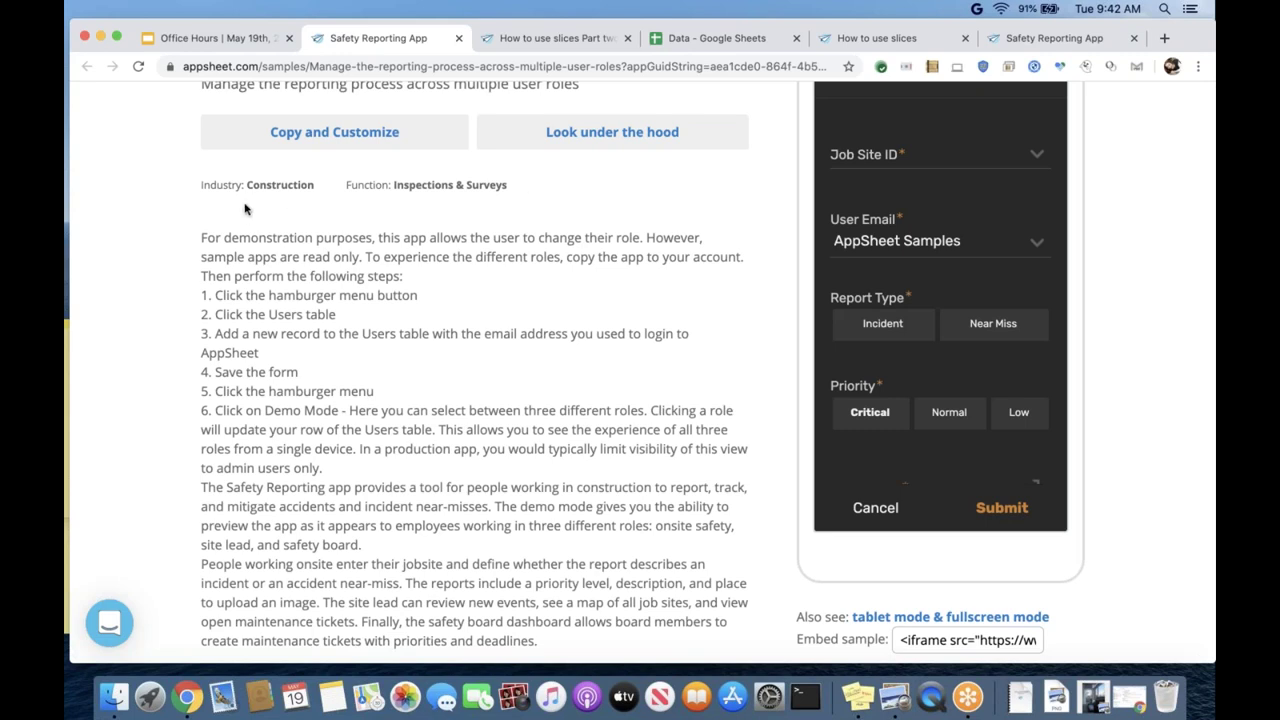
{"action": "left_click", "coordinate": [300, 136]}
- Confirm Copy app to create your own Safety Reporting App copy
{"action": "left_click", "coordinate": [500, 309]}
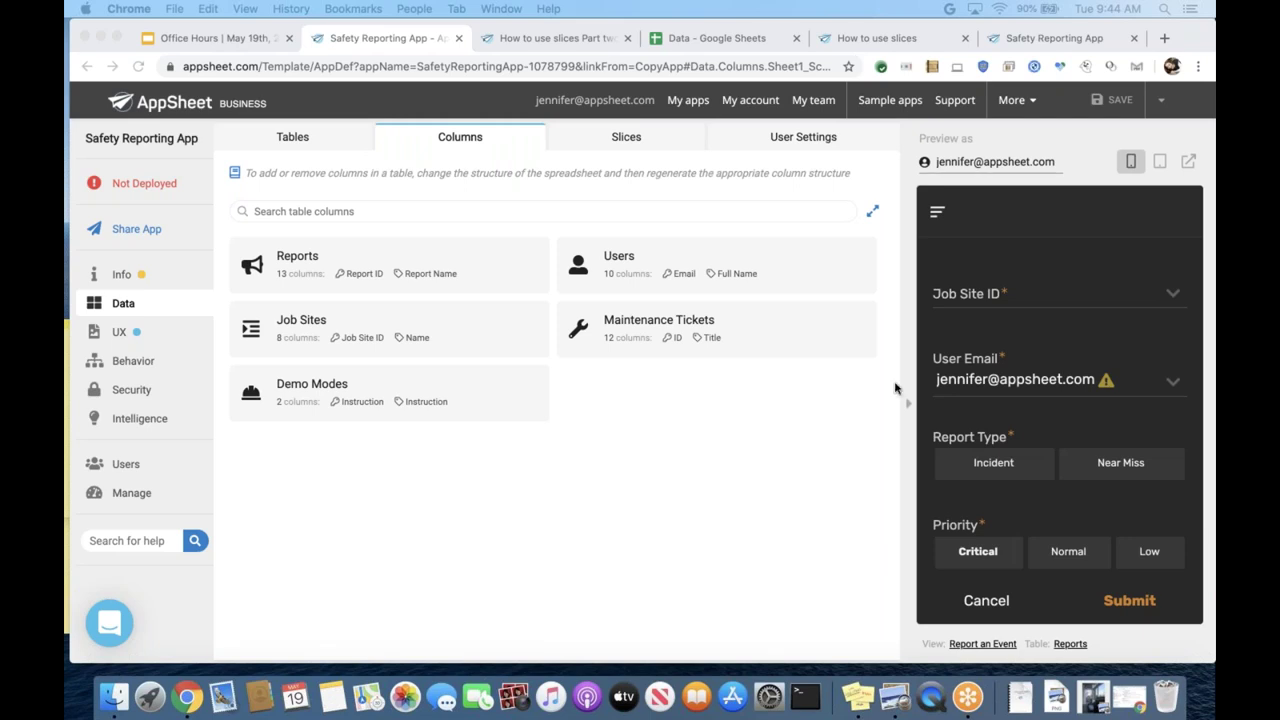
- Inspect the Site Leads slice's row filter [Role] = "Site Lead", then go to UX views
{"action": "left_click", "coordinate": [617, 481]}
{"action": "left_click", "coordinate": [598, 146]}
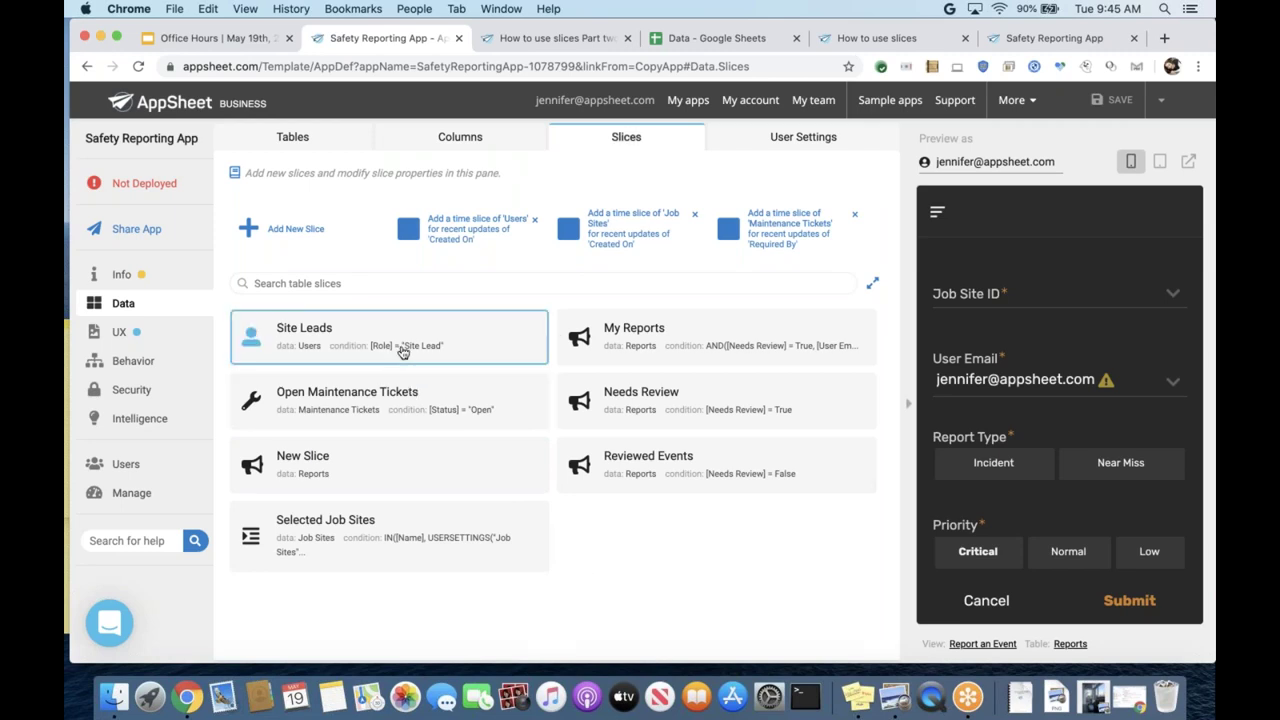
{"action": "left_click", "coordinate": [400, 346]}
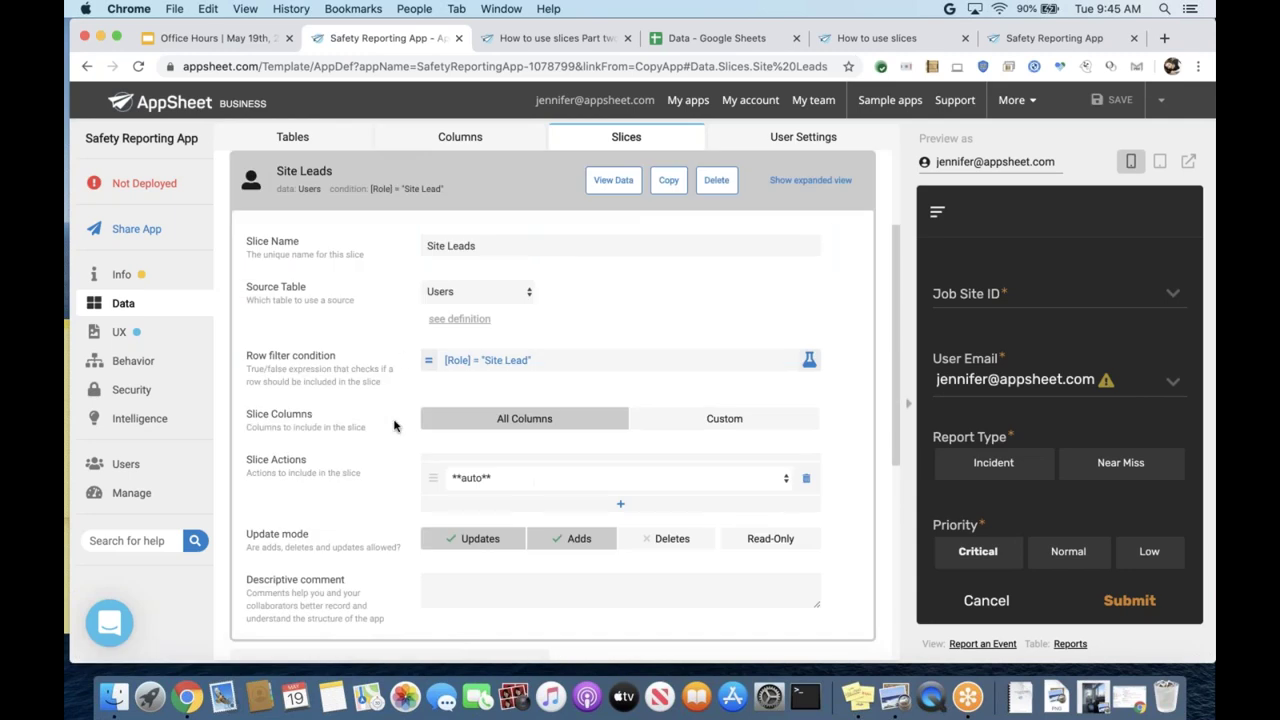
{"action": "scroll", "coordinate": [394, 426], "scroll_direction": "down", "scroll_amount": 1}
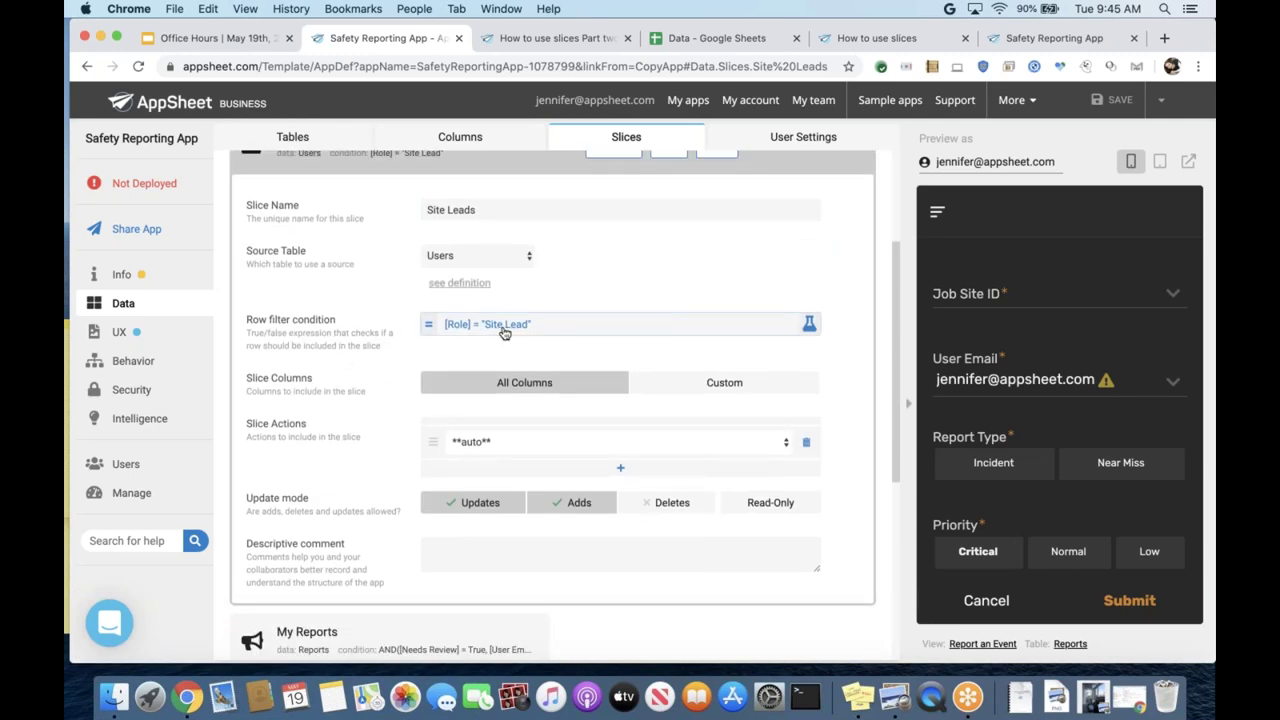
{"action": "left_click", "coordinate": [165, 335]}
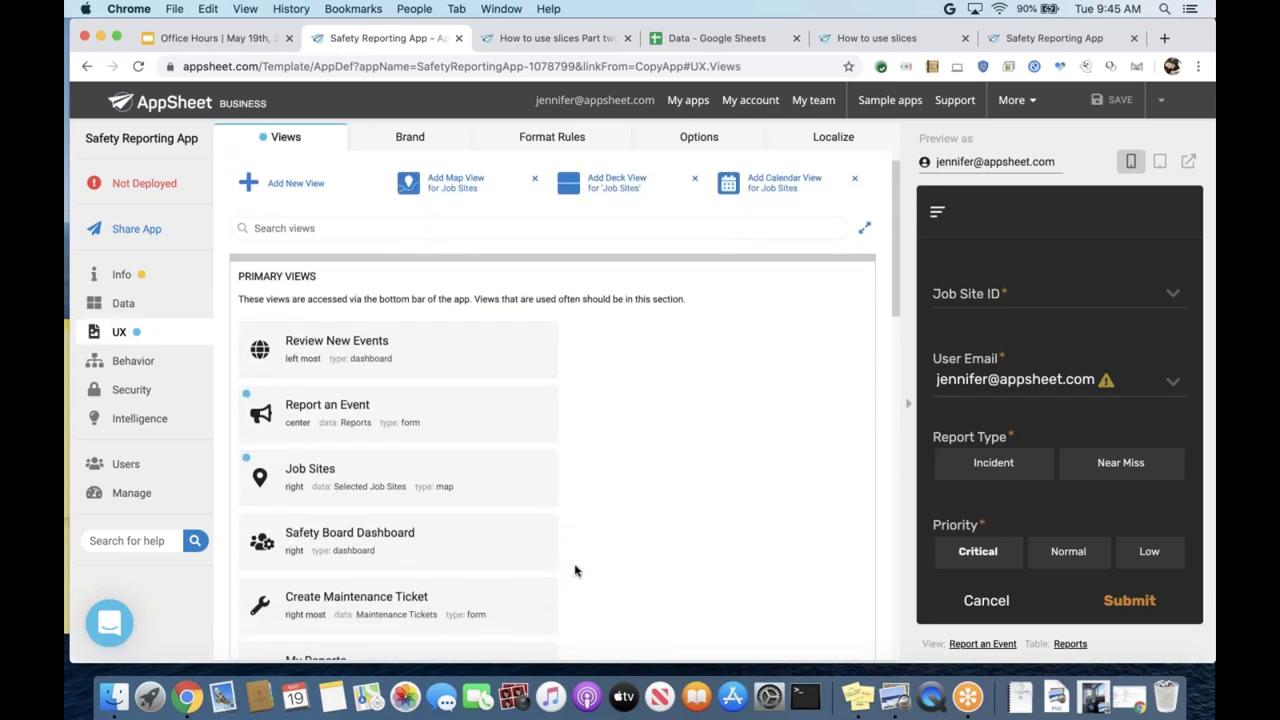
- Scroll through the UX views, including Demo Mode, Users and the slice-based ref views
{"action": "scroll", "coordinate": [575, 571], "scroll_direction": "down", "scroll_amount": 3}
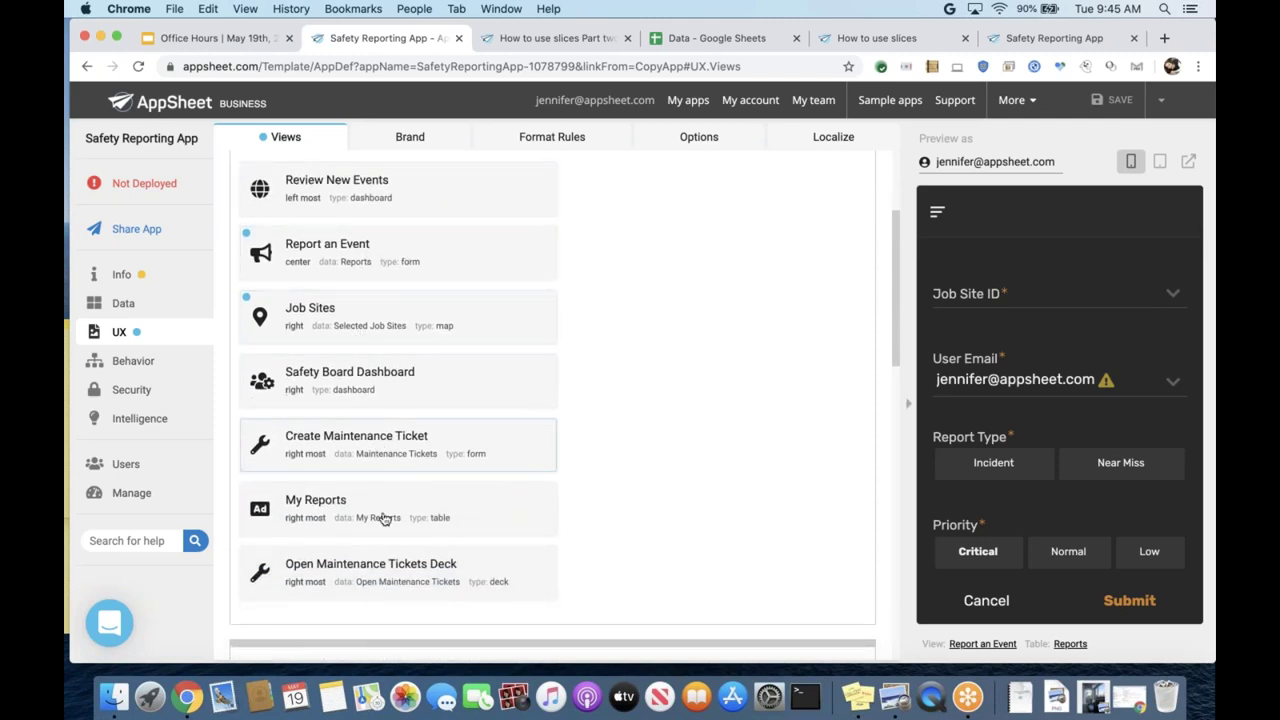
{"action": "scroll", "coordinate": [690, 545], "scroll_direction": "down", "scroll_amount": 5}
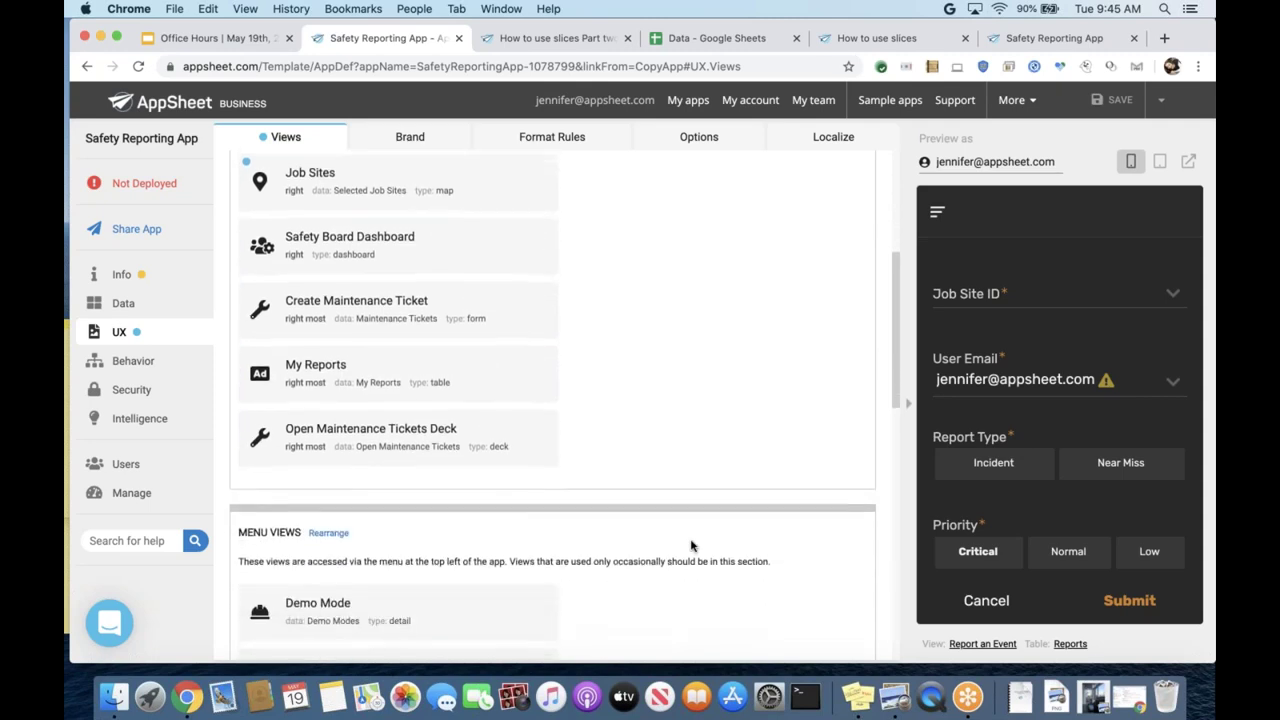
{"action": "scroll", "coordinate": [690, 545], "scroll_direction": "down", "scroll_amount": 3}
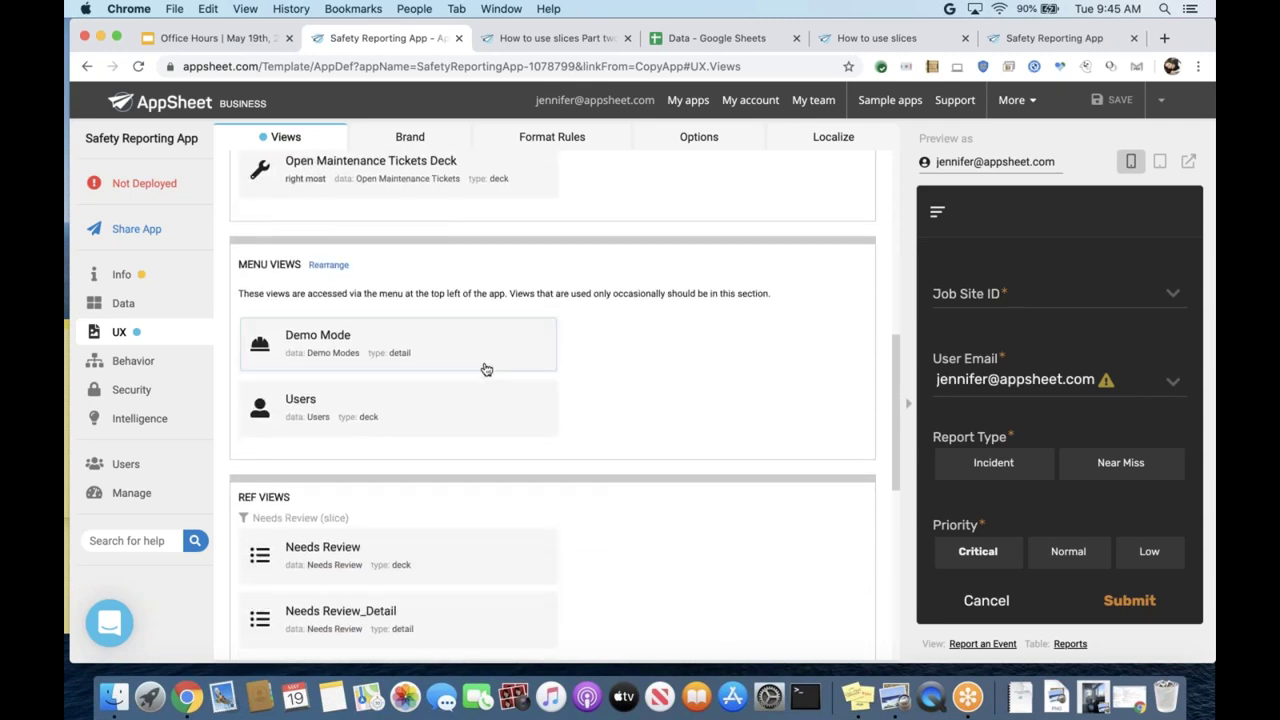
{"action": "scroll", "coordinate": [600, 514], "scroll_direction": "down", "scroll_amount": 4}
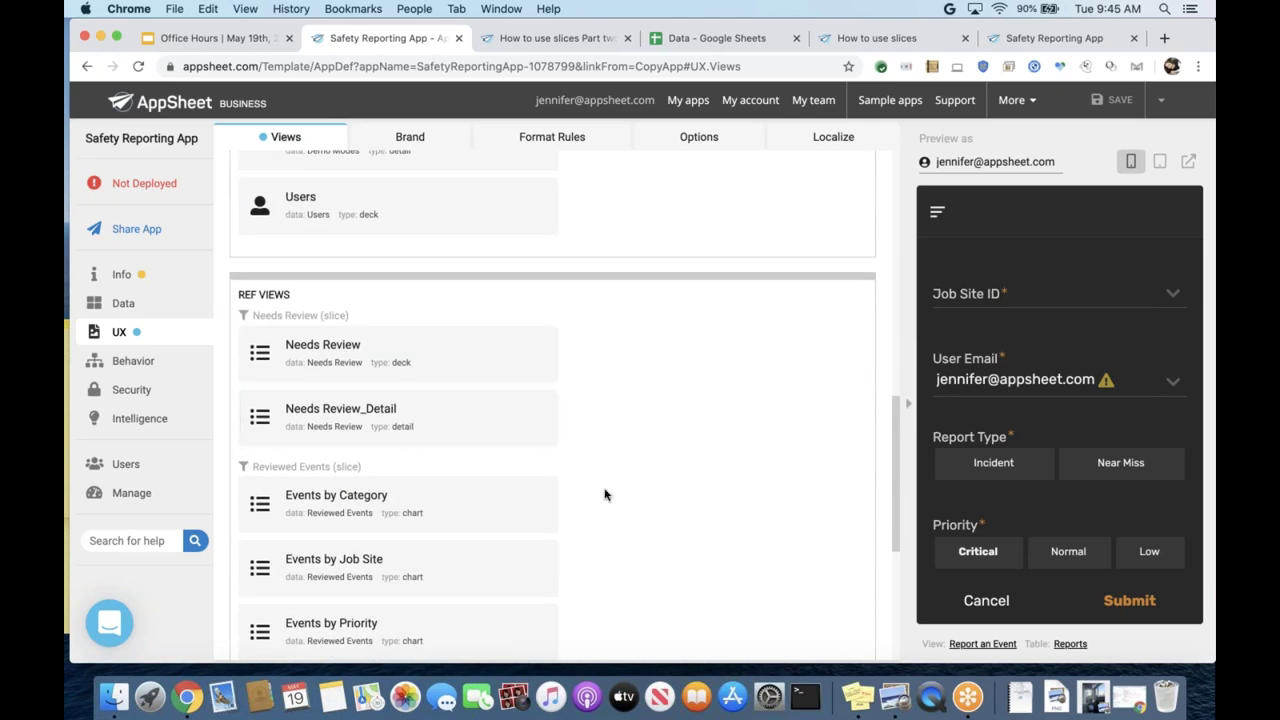
{"action": "scroll", "coordinate": [604, 494], "scroll_direction": "down", "scroll_amount": 6}
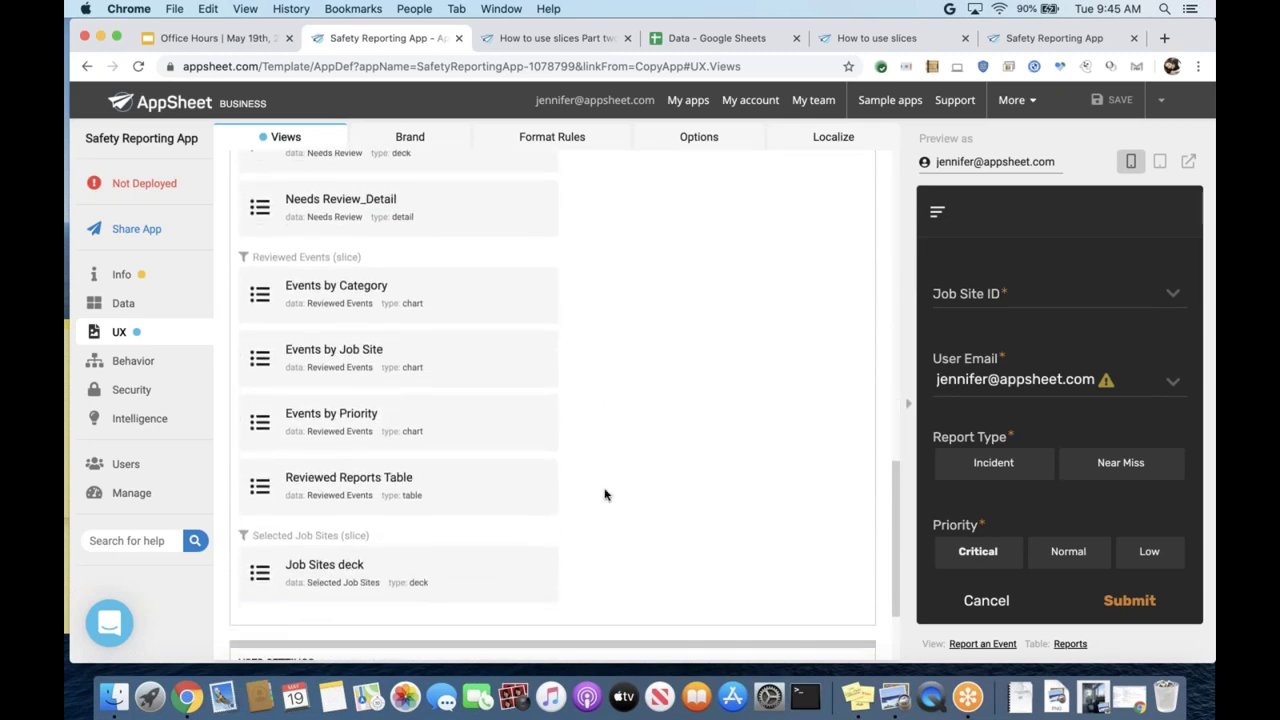
{"action": "scroll", "coordinate": [604, 494], "scroll_direction": "up", "scroll_amount": 12}
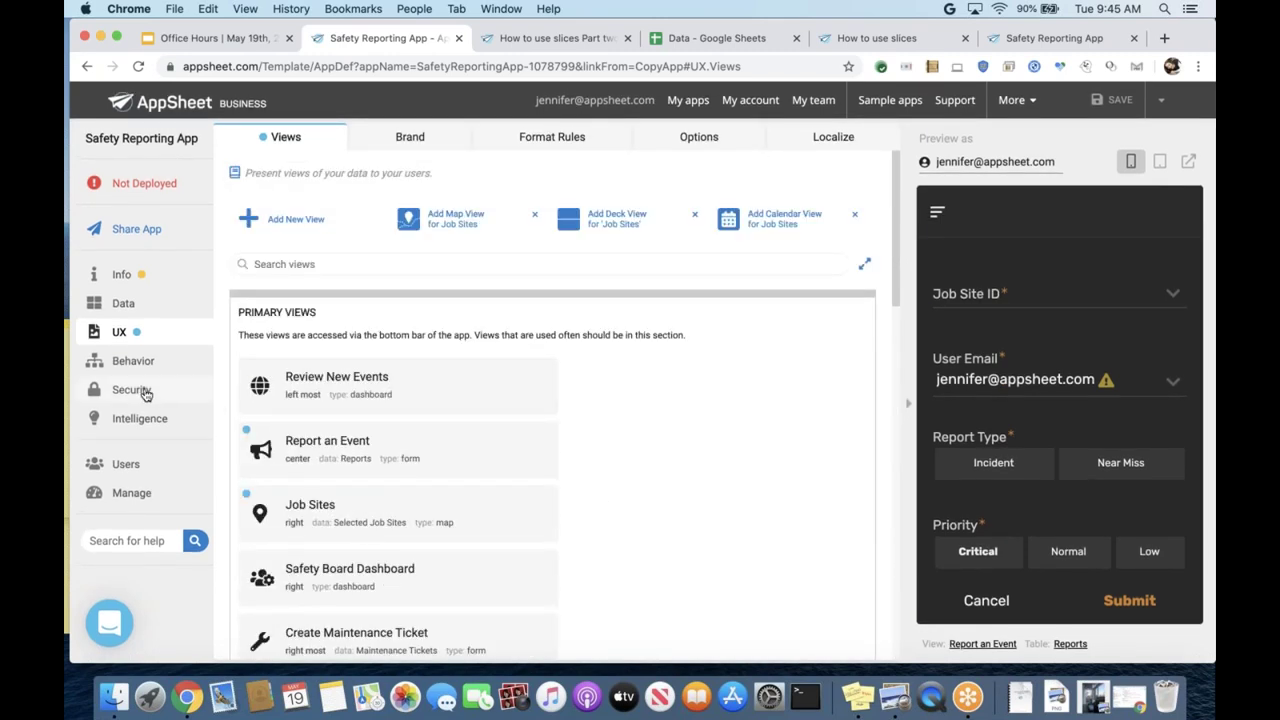
- Review the Security Filters page, where only Reports has a filter expression
{"action": "left_click", "coordinate": [126, 464]}
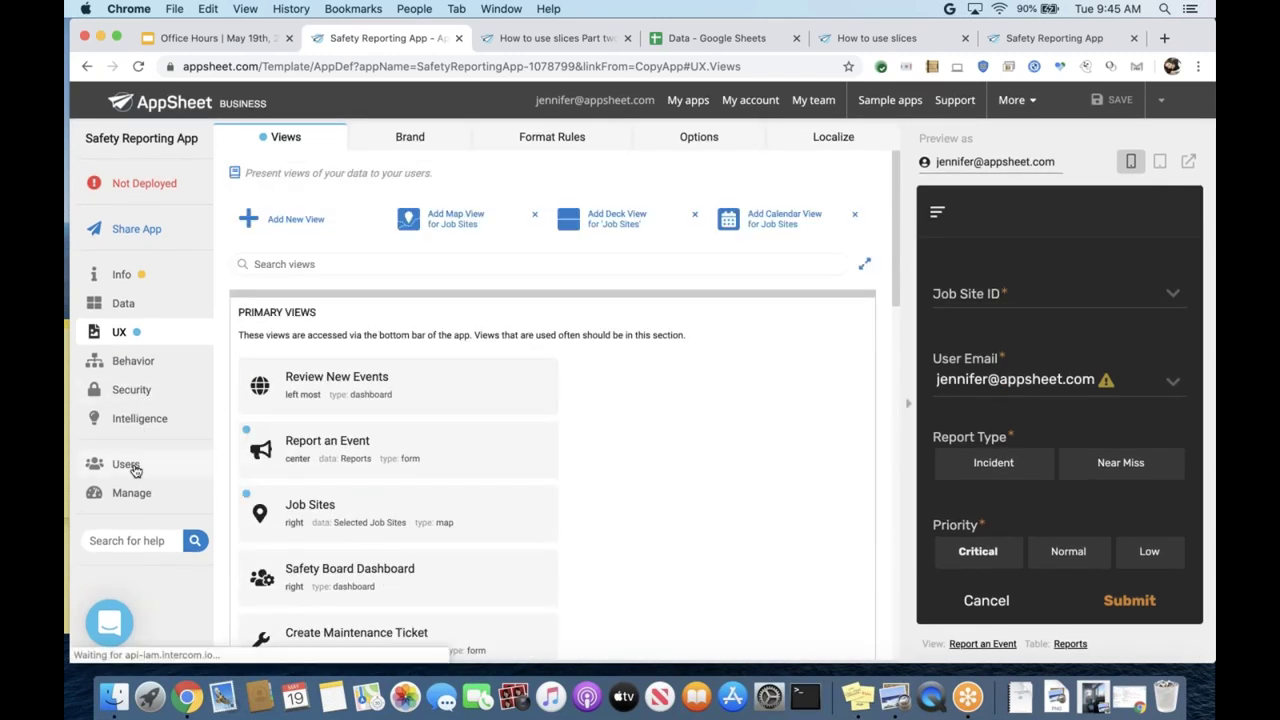
{"action": "left_click", "coordinate": [131, 395]}
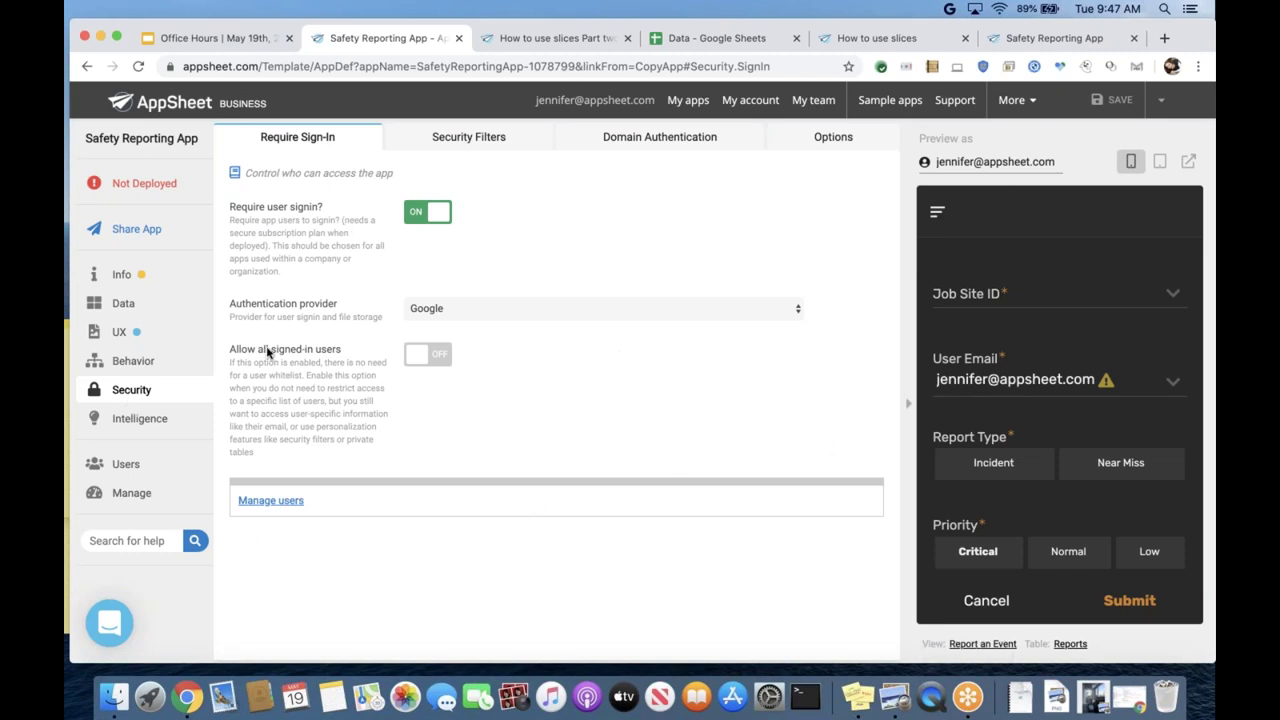
{"action": "left_click", "coordinate": [462, 145]}
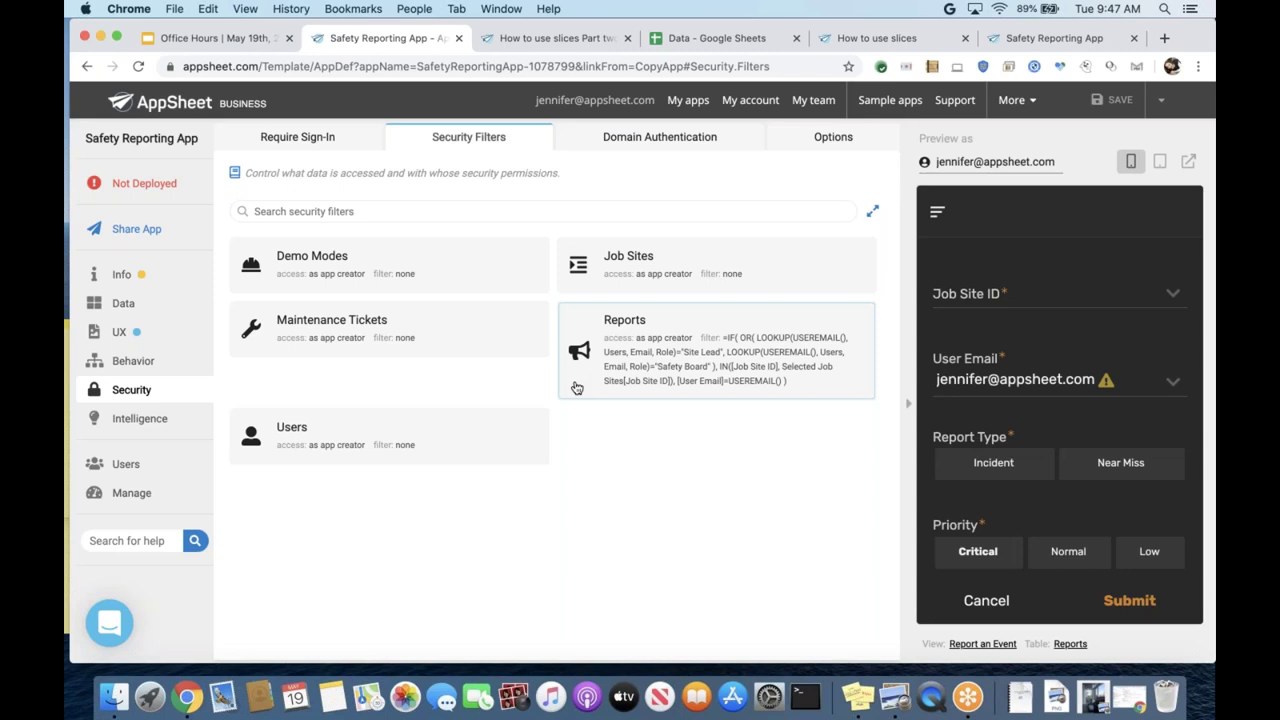
- Expand the Demo Modes table's security section under Data > Tables
{"action": "left_click", "coordinate": [114, 305]}
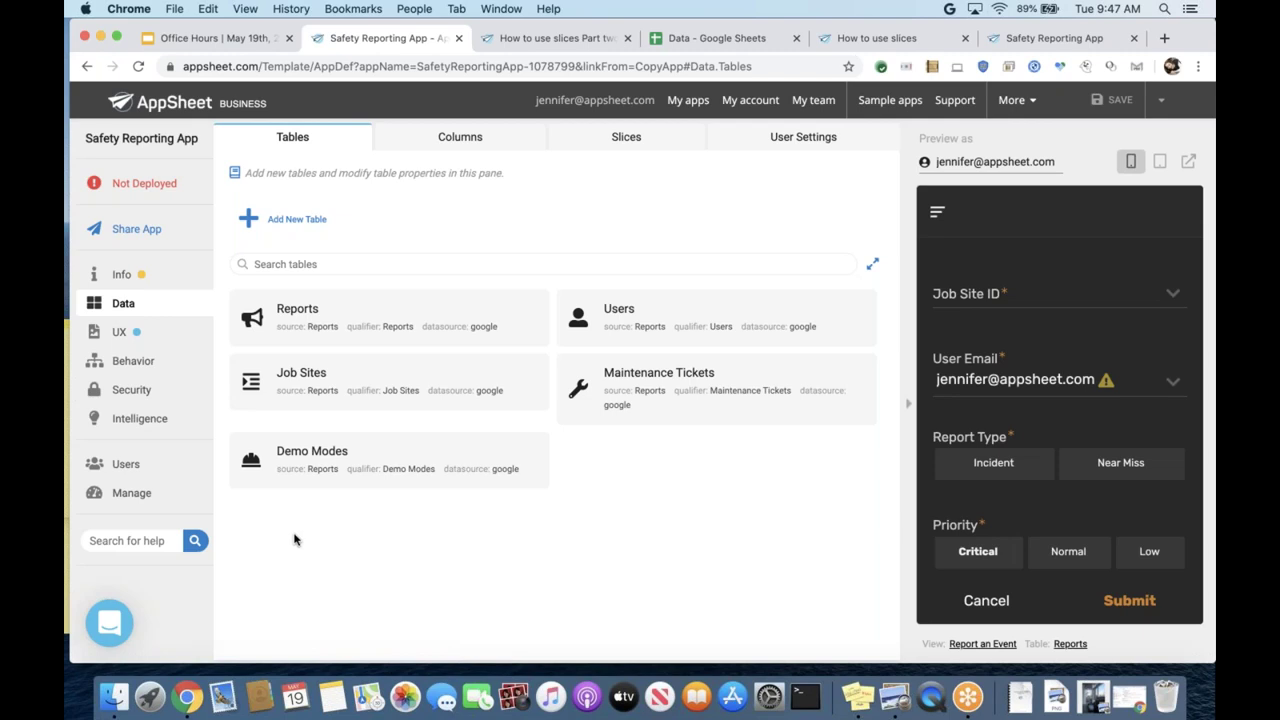
{"action": "left_click", "coordinate": [342, 482]}
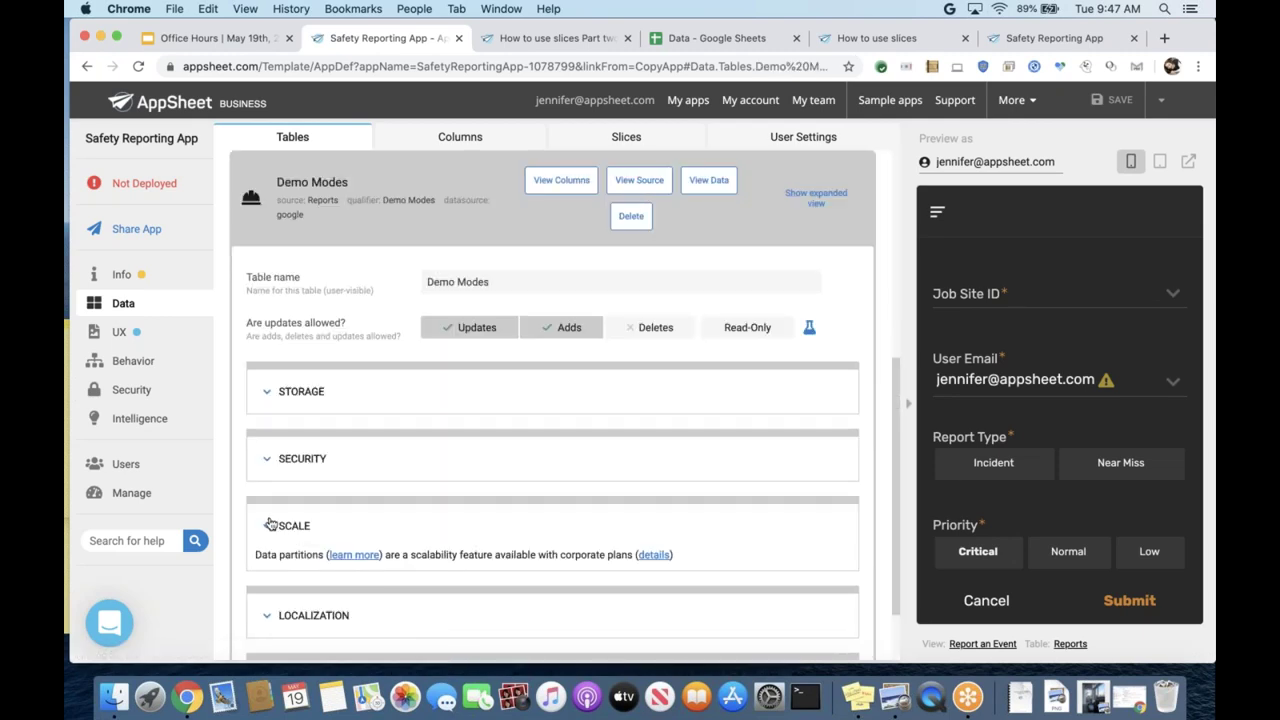
{"action": "scroll", "coordinate": [269, 524], "scroll_direction": "down", "scroll_amount": 2}
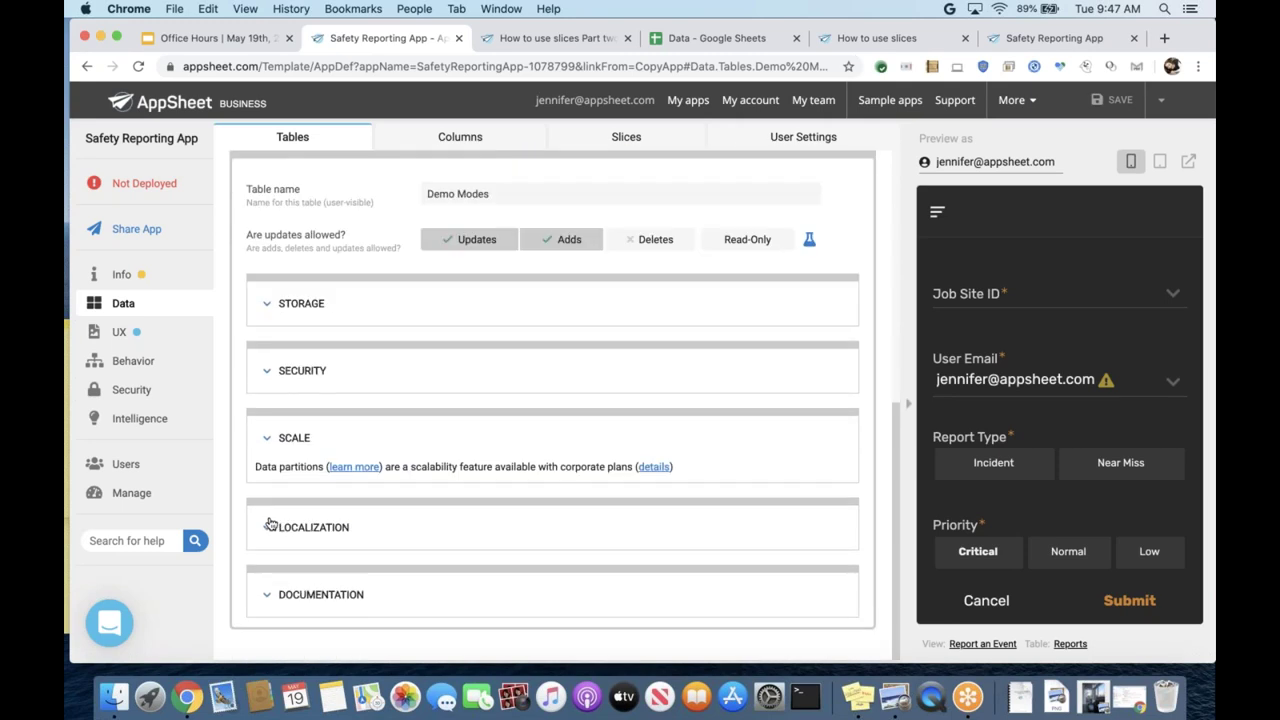
{"action": "left_click", "coordinate": [272, 370]}
{"action": "scroll", "coordinate": [254, 463], "scroll_direction": "down", "scroll_amount": 1}
{"action": "scroll", "coordinate": [254, 463], "scroll_direction": "down", "scroll_amount": 5}
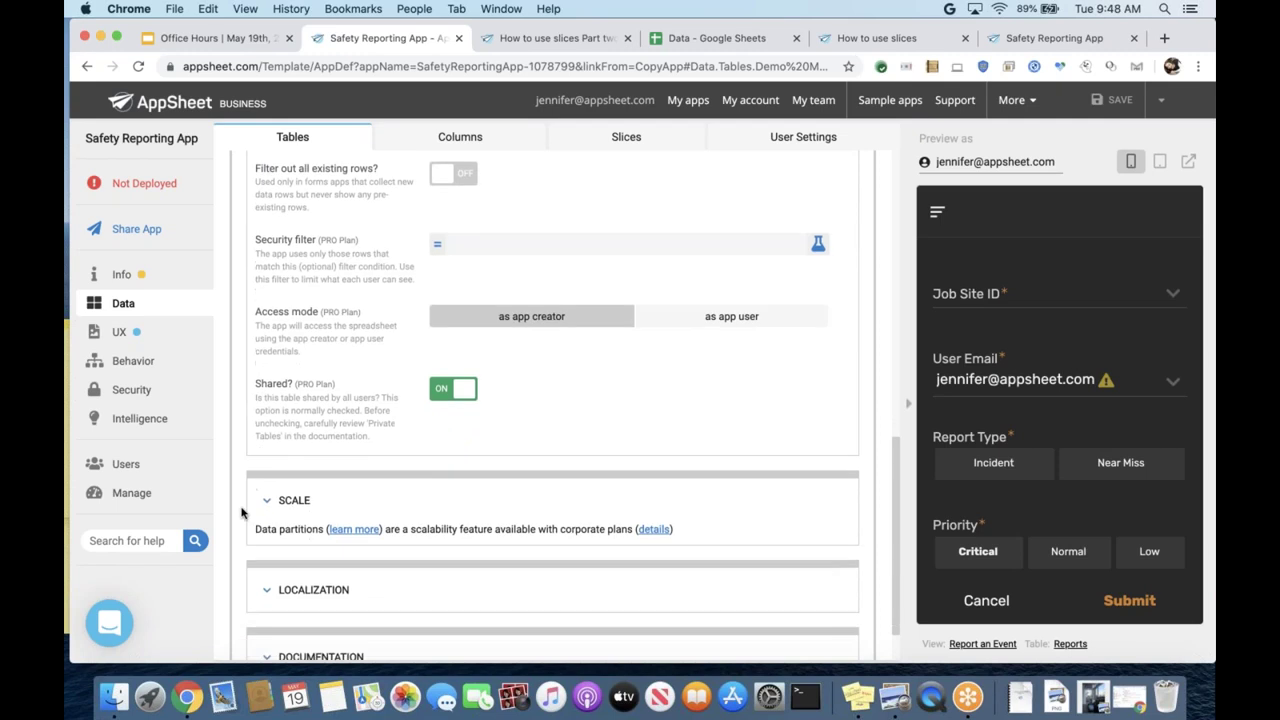
{"action": "scroll", "coordinate": [241, 513], "scroll_direction": "down", "scroll_amount": 2}
{"action": "scroll", "coordinate": [241, 513], "scroll_direction": "up", "scroll_amount": 4}
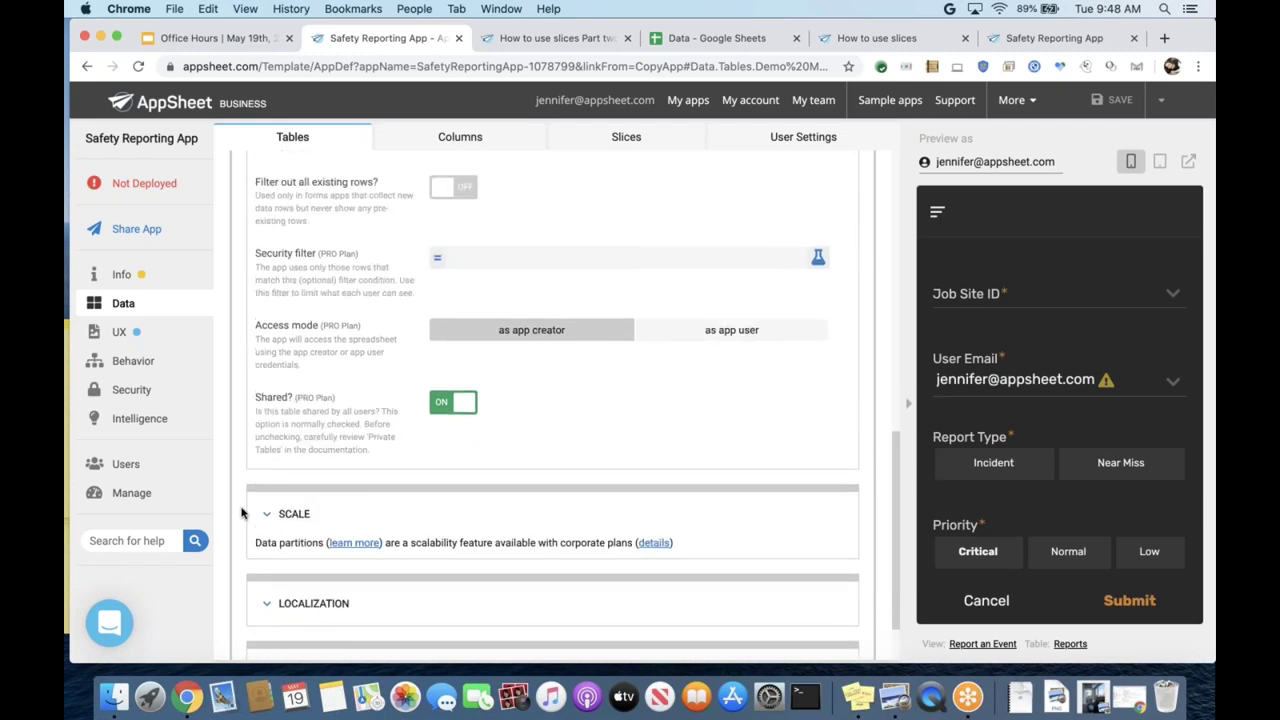
- Check the empty Demo Modes security filter, cancel the editor, and return to Security
{"action": "left_click", "coordinate": [438, 360]}
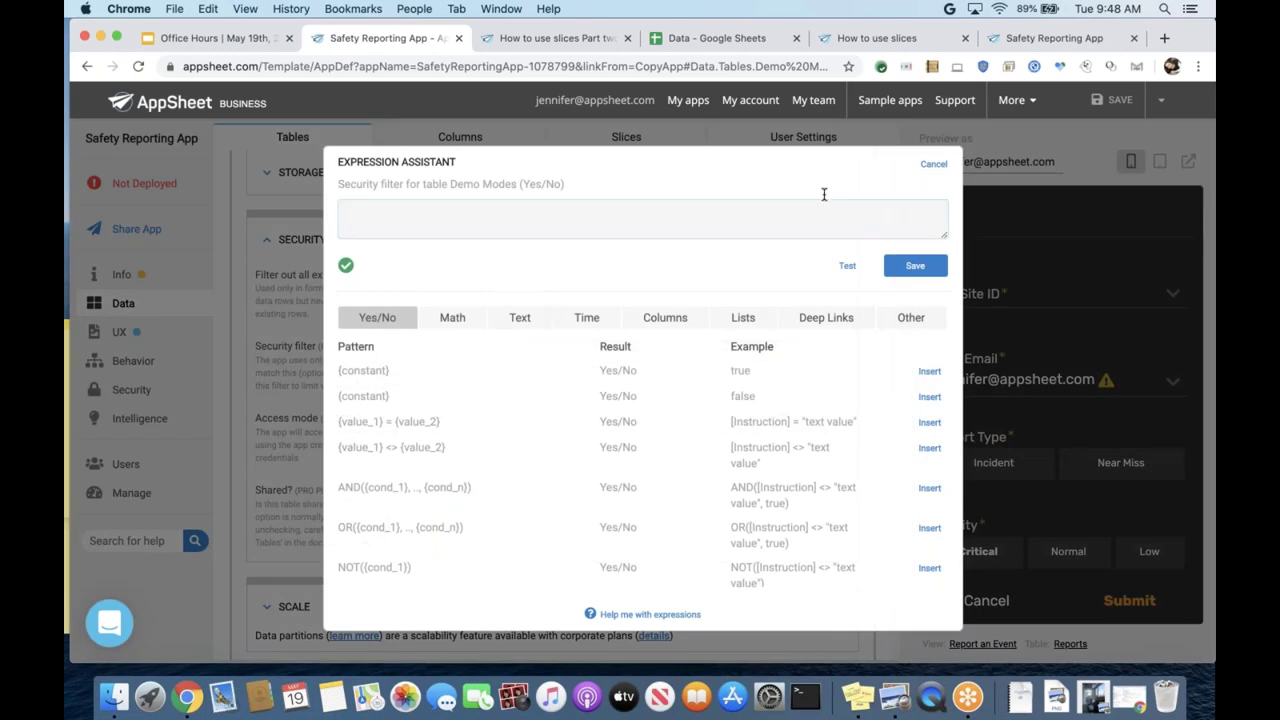
{"action": "left_click", "coordinate": [927, 168]}
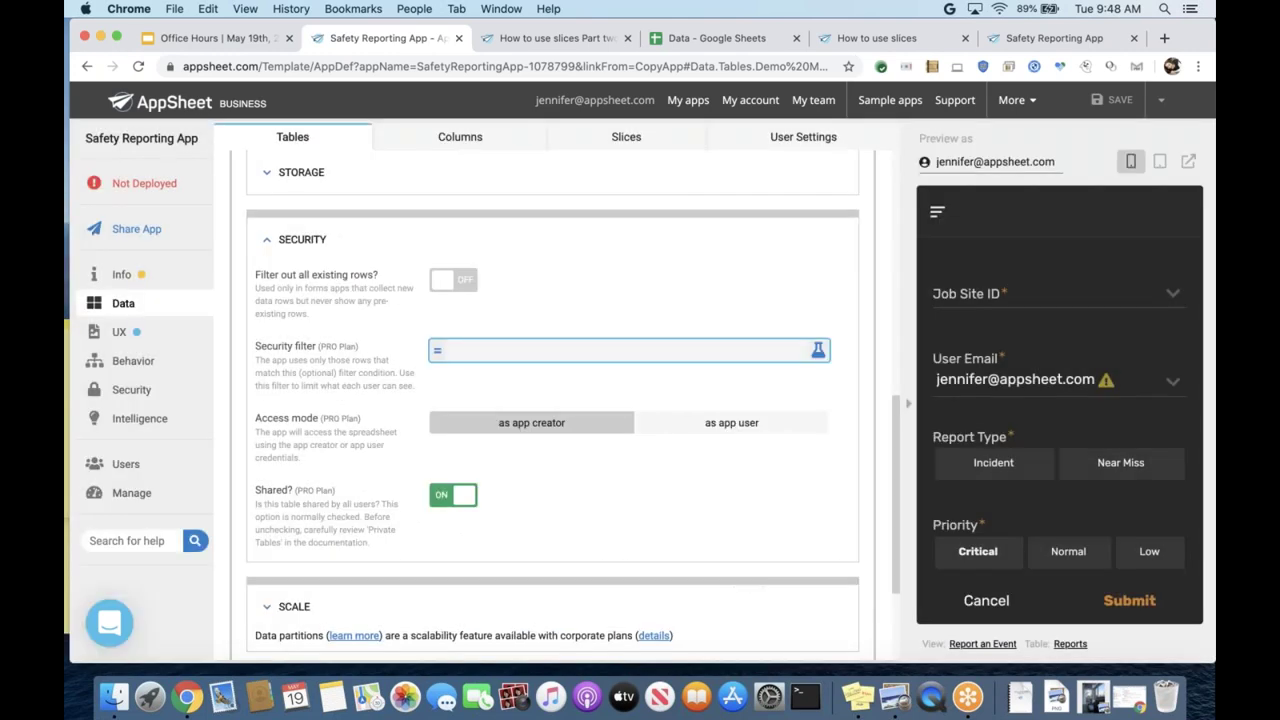
{"action": "left_click", "coordinate": [127, 392]}
- Collapse the Demo Modes card so Security Filters shows all table cards as a grid
{"action": "left_click", "coordinate": [475, 146]}
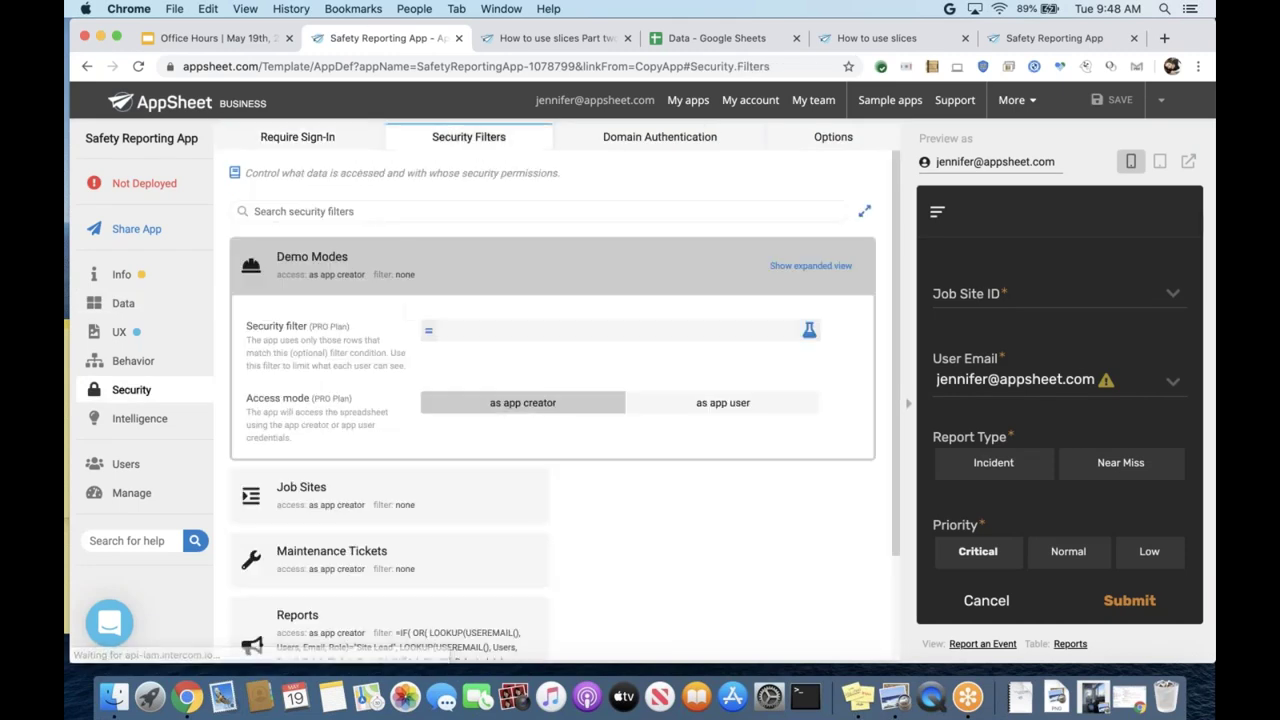
{"action": "left_click", "coordinate": [351, 279]}
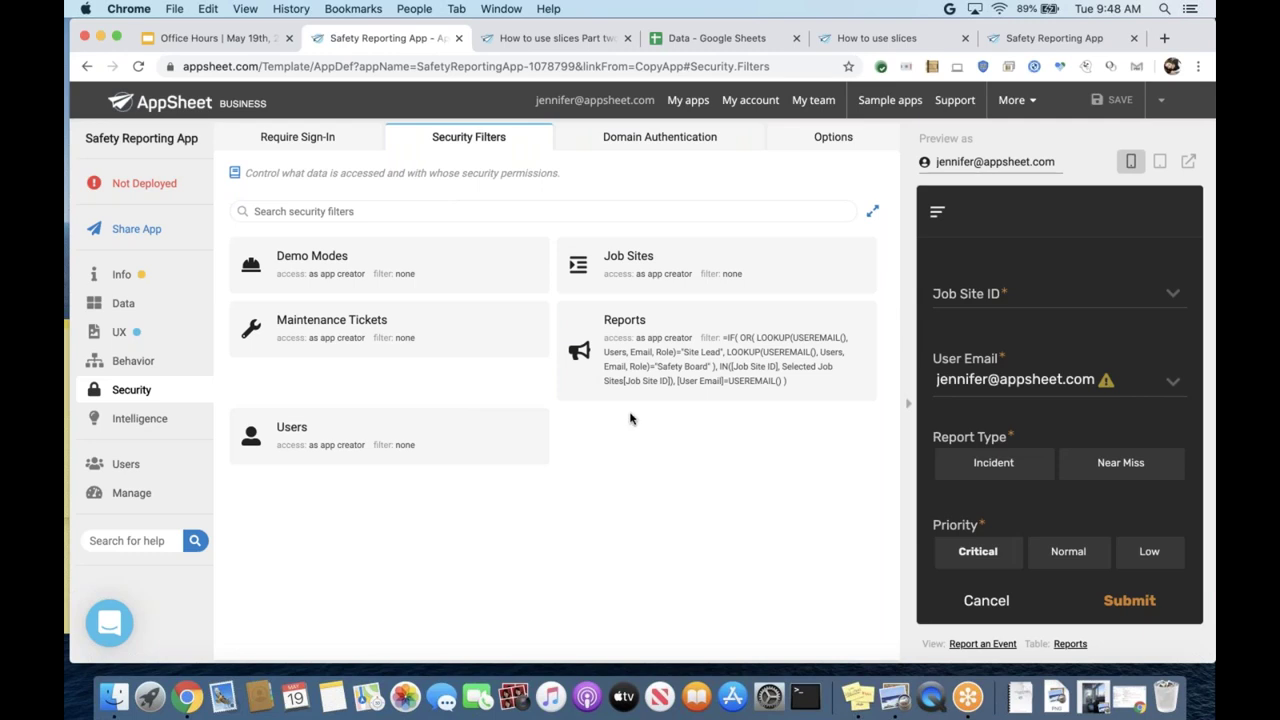
- Read the Reports filter's IF/OR expression with USEREMAIL() lookups, then cancel unchanged
{"action": "left_click", "coordinate": [578, 384]}
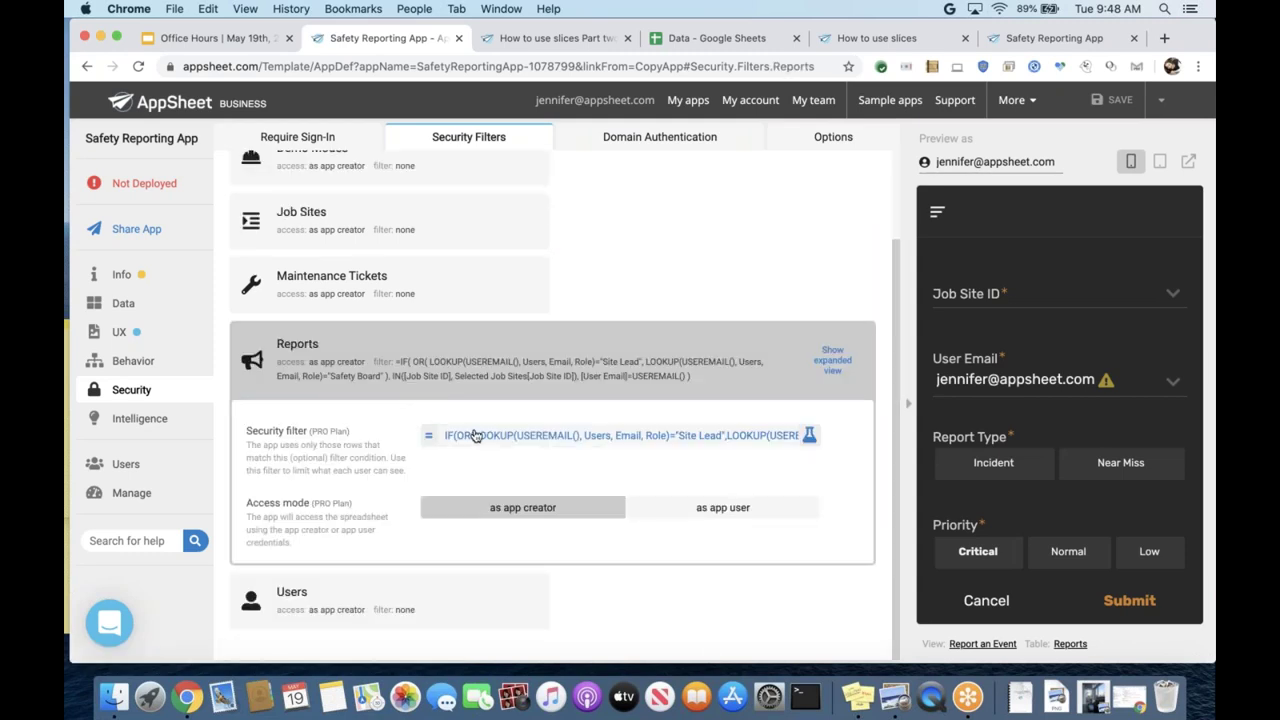
{"action": "left_click", "coordinate": [477, 440]}
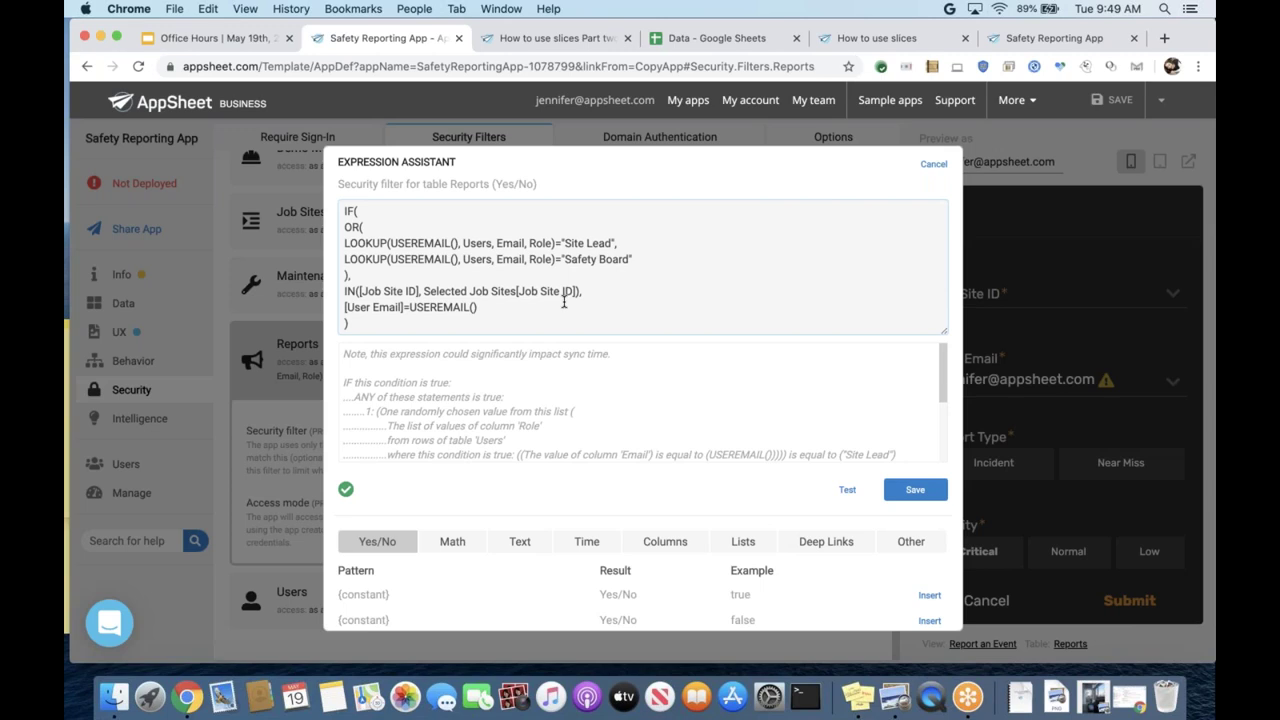
{"action": "left_click", "coordinate": [697, 160]}
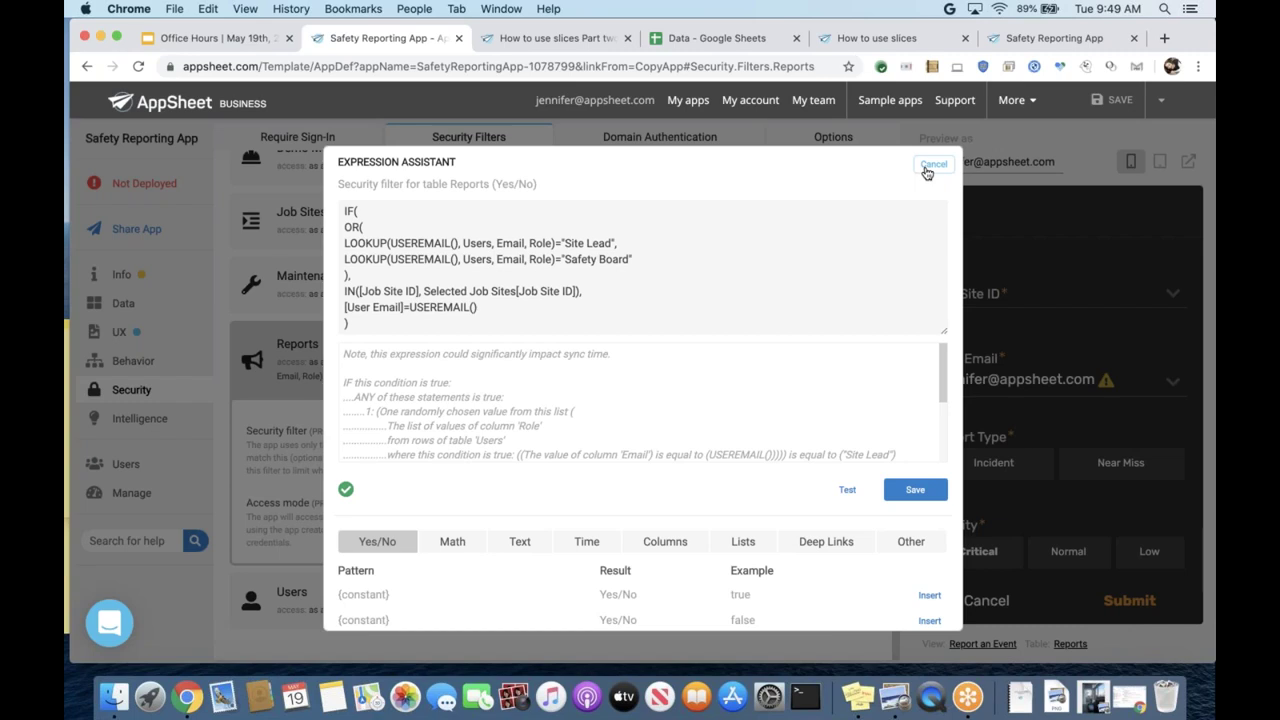
{"action": "left_click", "coordinate": [927, 167]}
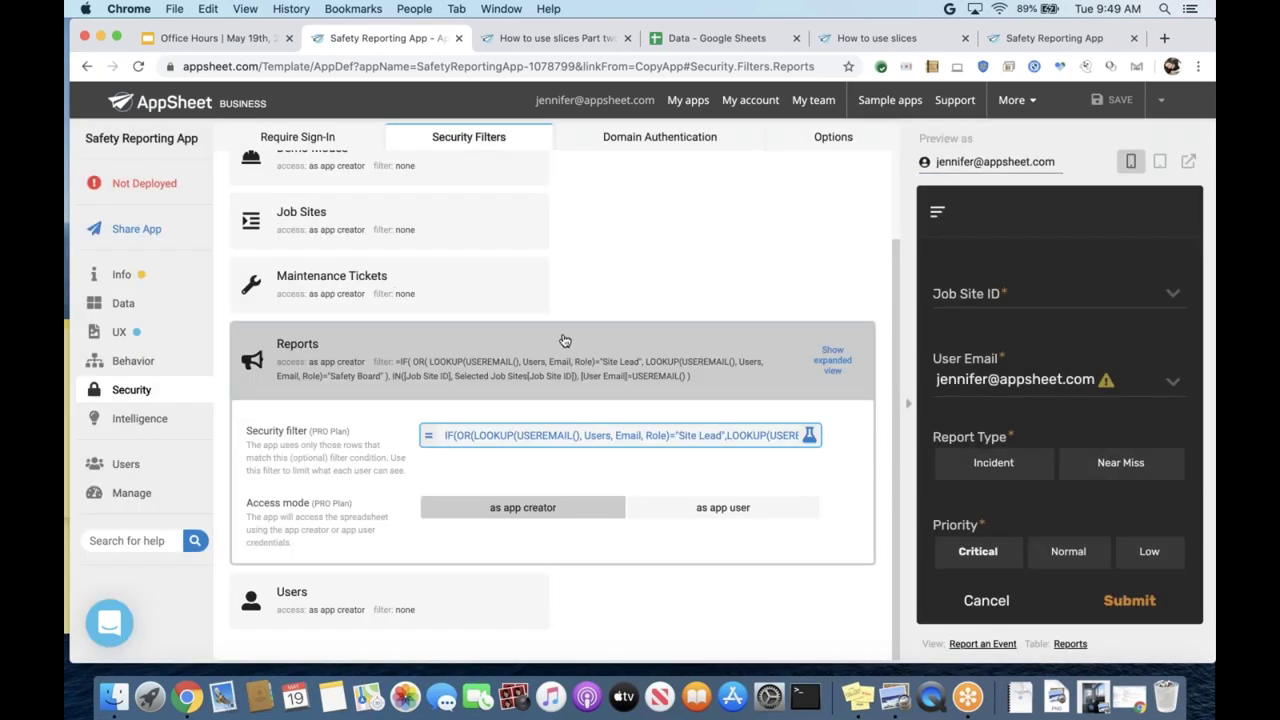
- Collapse the Reports card back into the Security Filters grid
{"action": "left_click", "coordinate": [358, 346]}
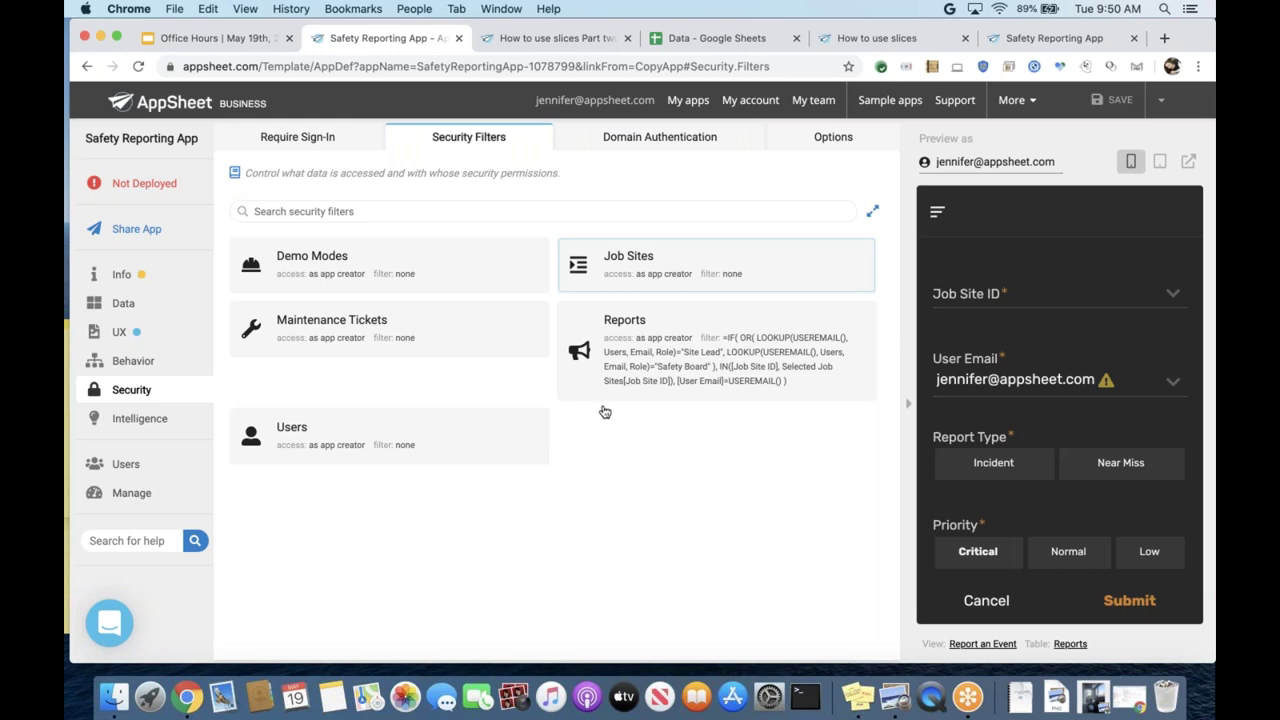
- Expand the Users card to show its empty filter and app-creator access mode
{"action": "left_click", "coordinate": [420, 459]}
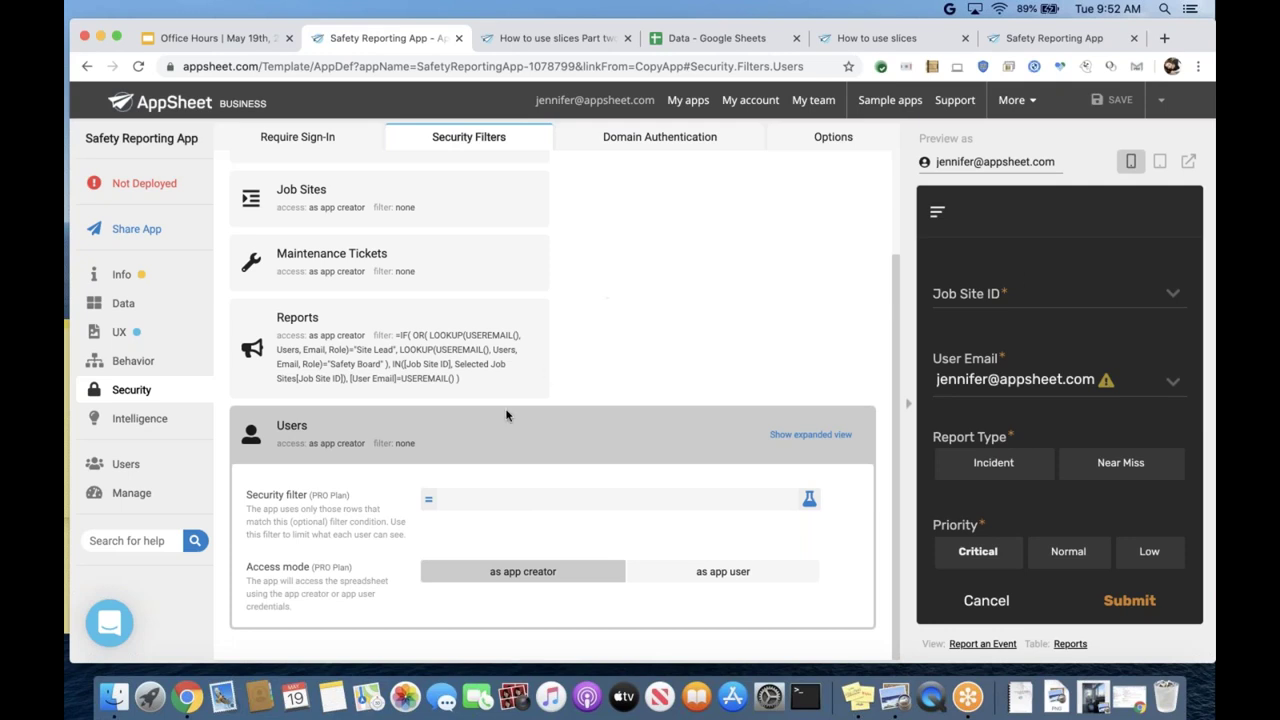
- Open the Users table's source spreadsheet in a new tab via View Source
{"action": "left_click", "coordinate": [123, 304]}
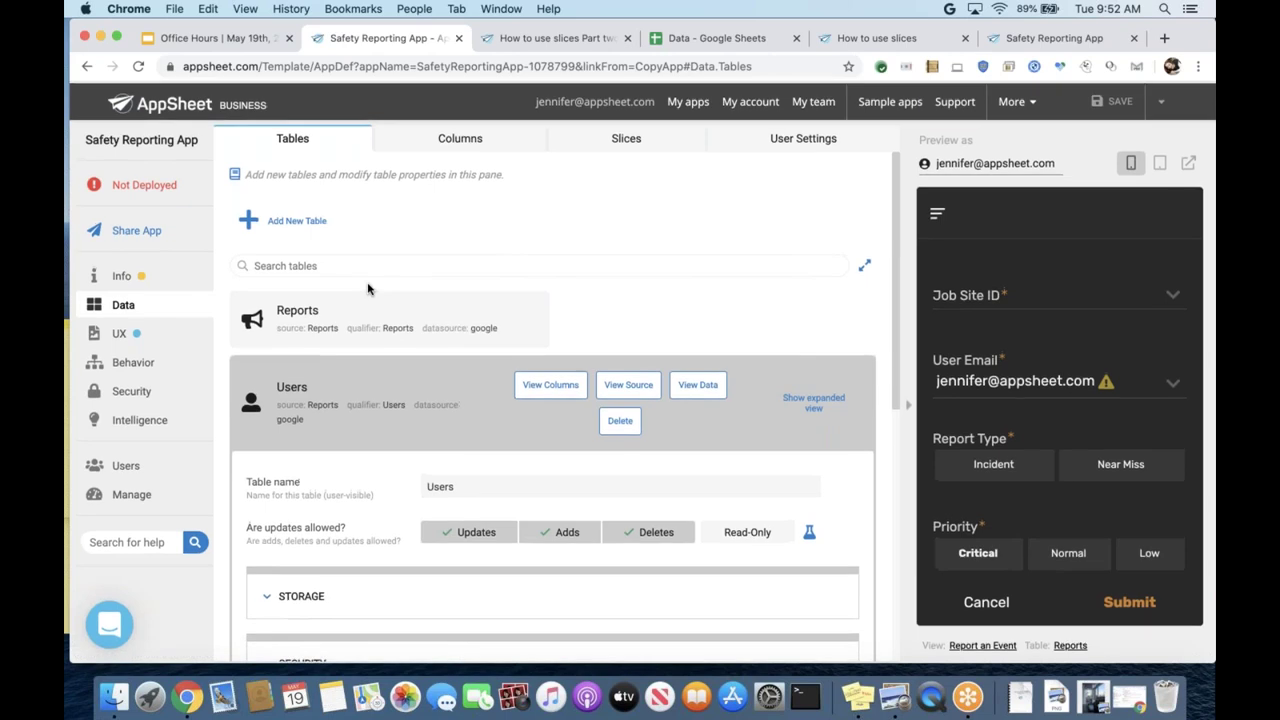
{"action": "scroll", "coordinate": [424, 340], "scroll_direction": "down", "scroll_amount": 3}
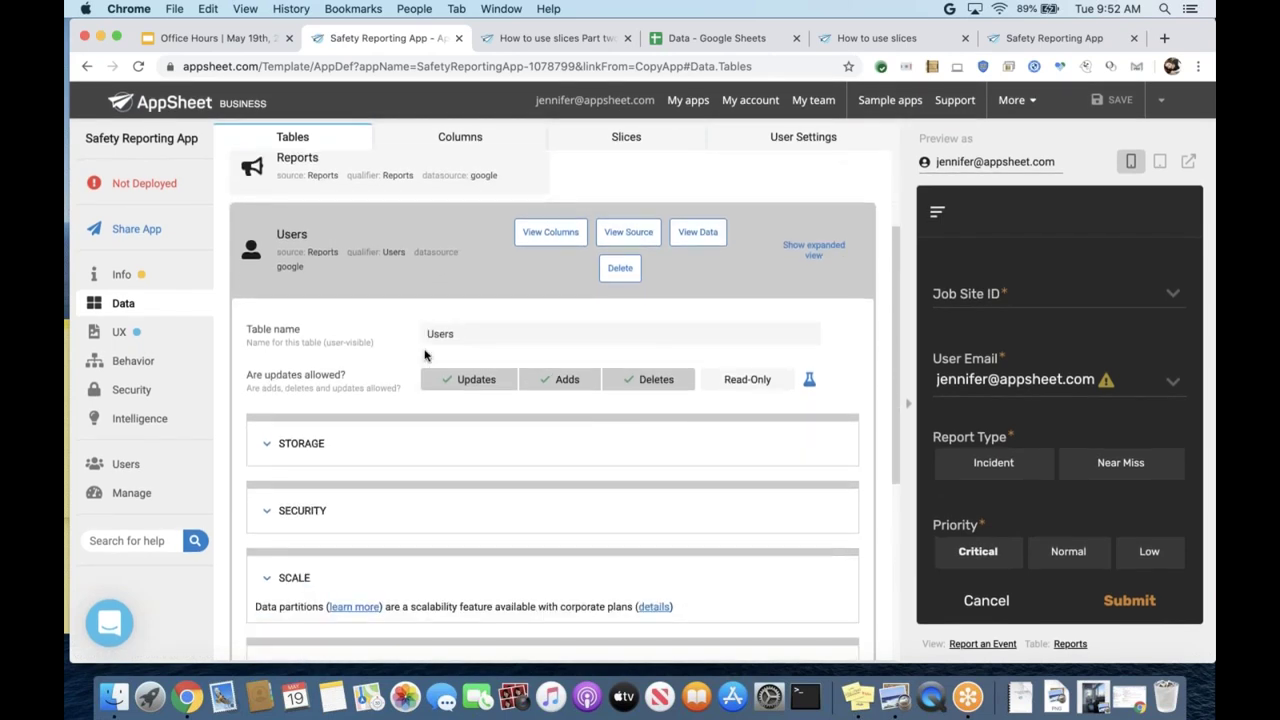
{"action": "scroll", "coordinate": [424, 355], "scroll_direction": "down", "scroll_amount": 2}
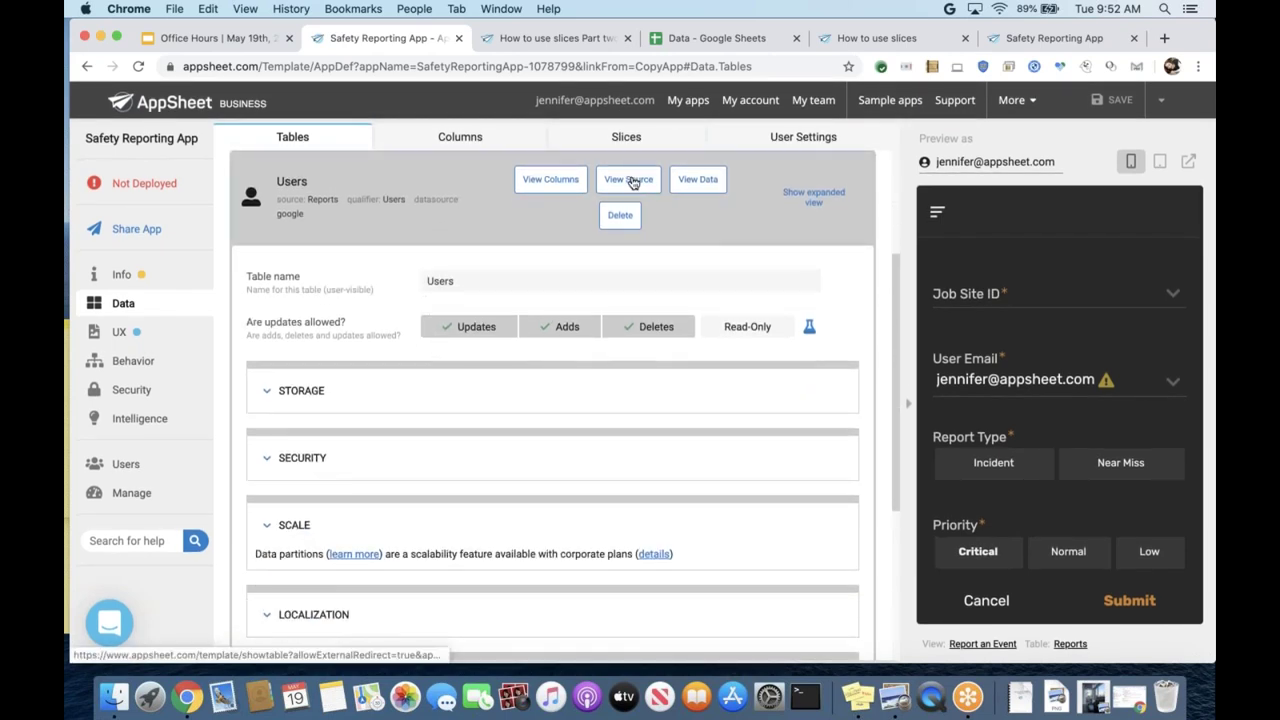
{"action": "left_click", "coordinate": [632, 182]}
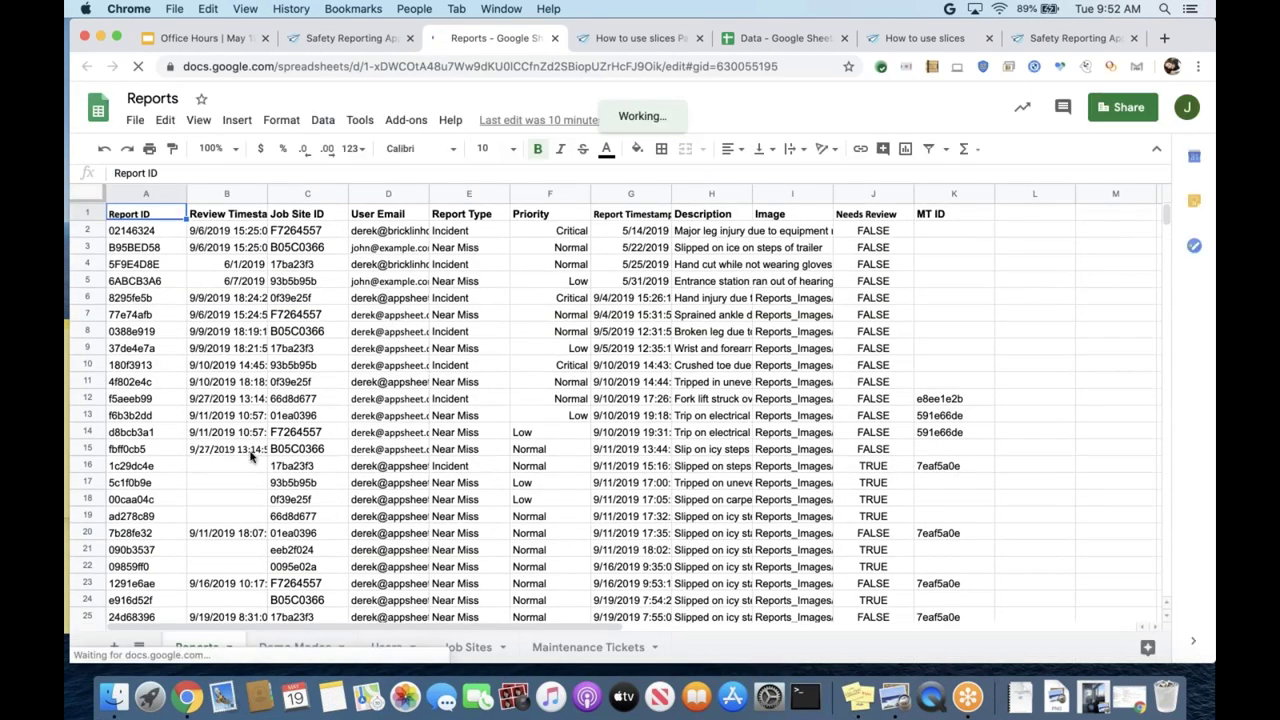
- Replace the Users sheet's A8 Email with the app creator's own address, then return to AppSheet
{"action": "left_click", "coordinate": [386, 647]}
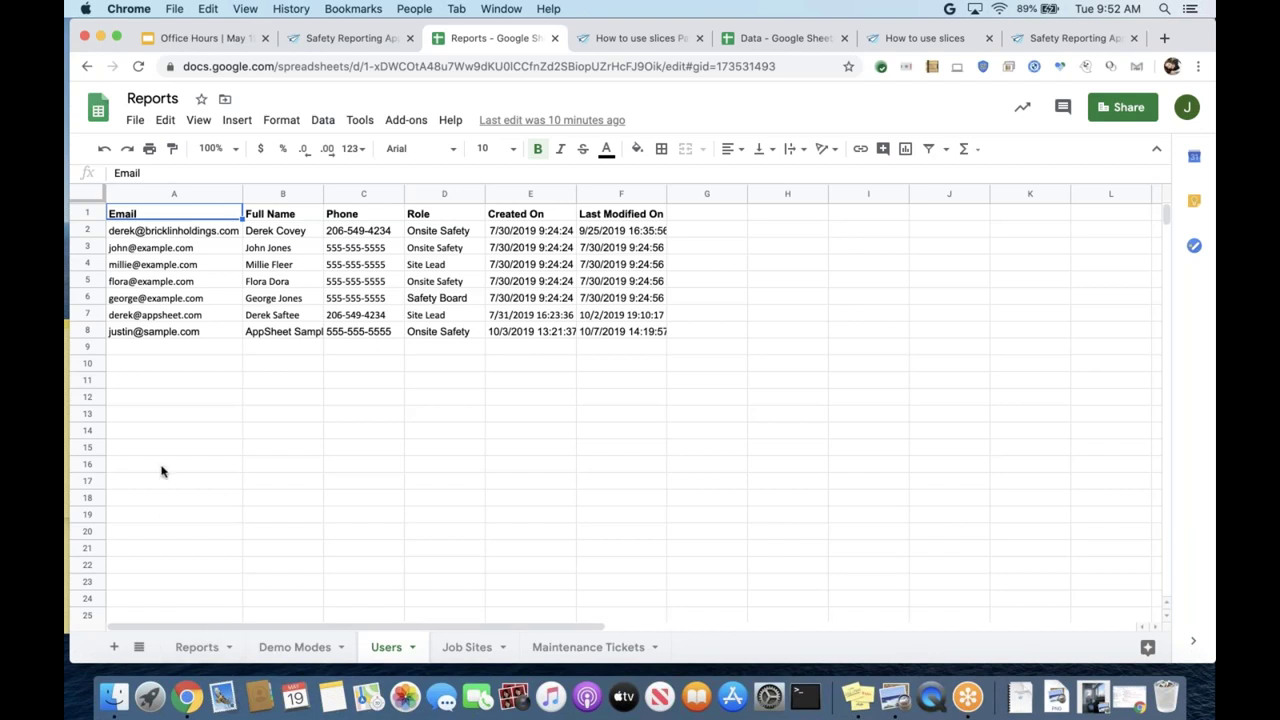
{"action": "left_click", "coordinate": [158, 333]}
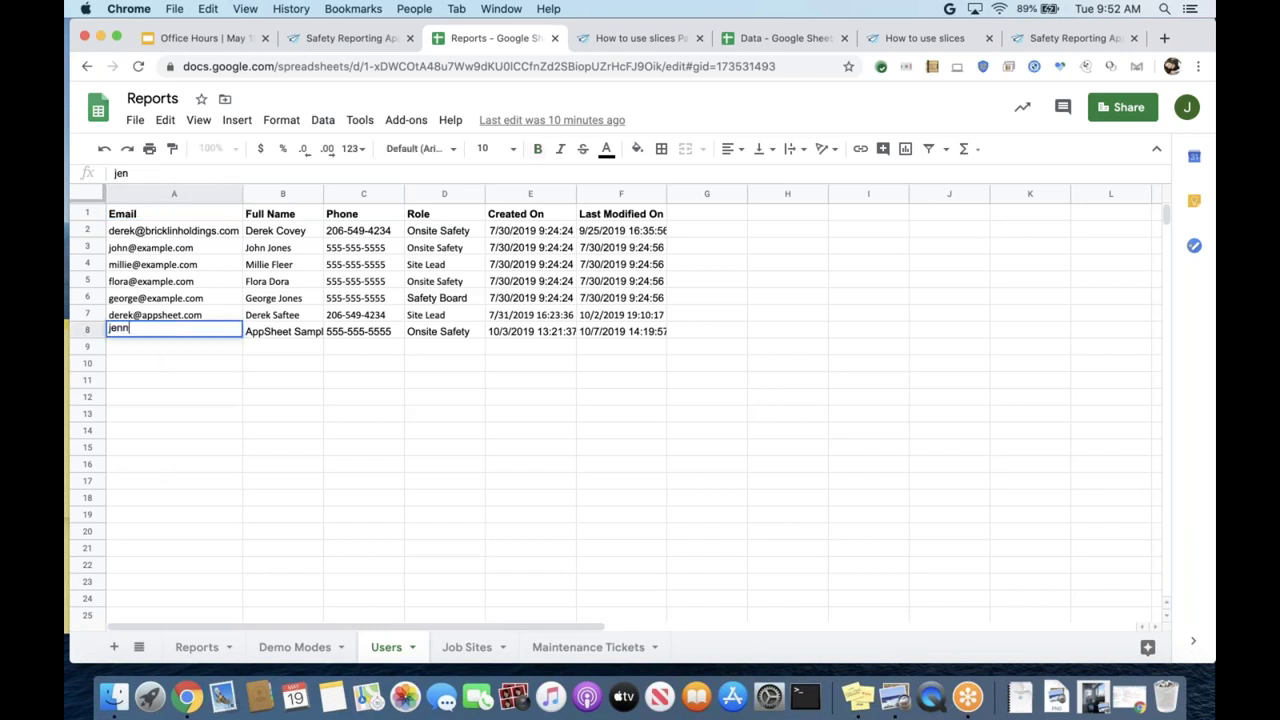
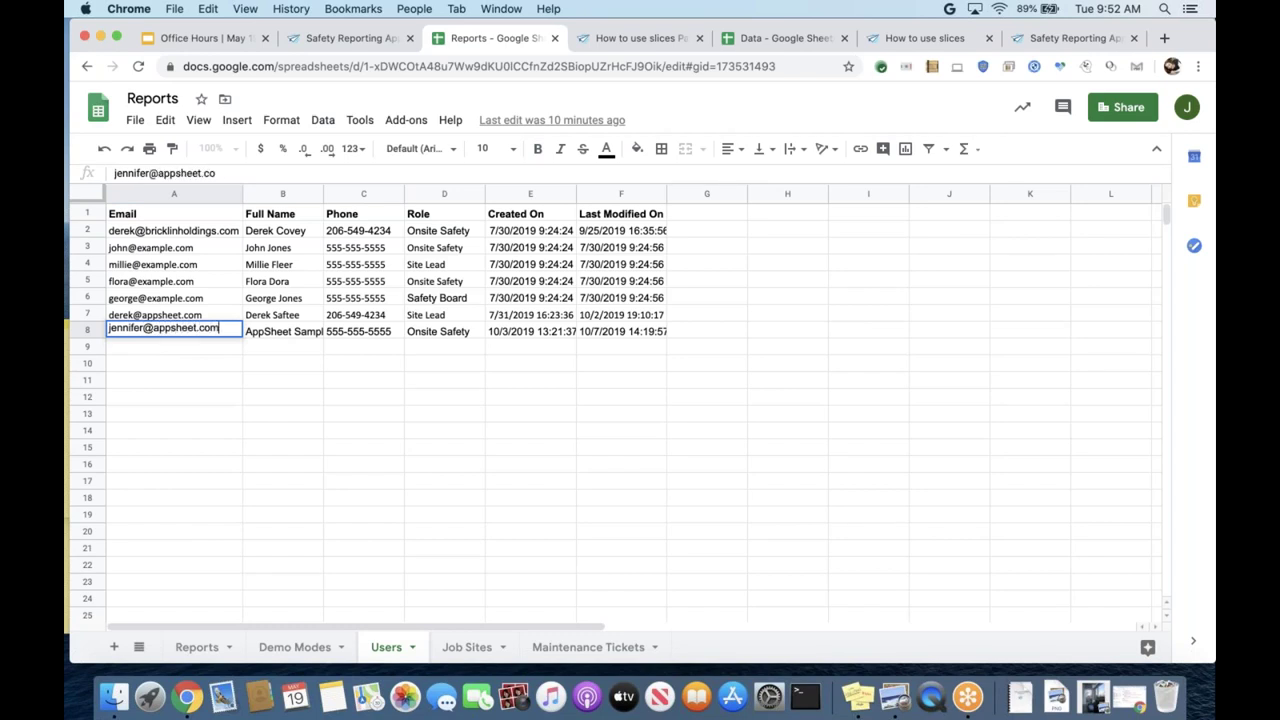
{"action": "left_click", "coordinate": [172, 352]}
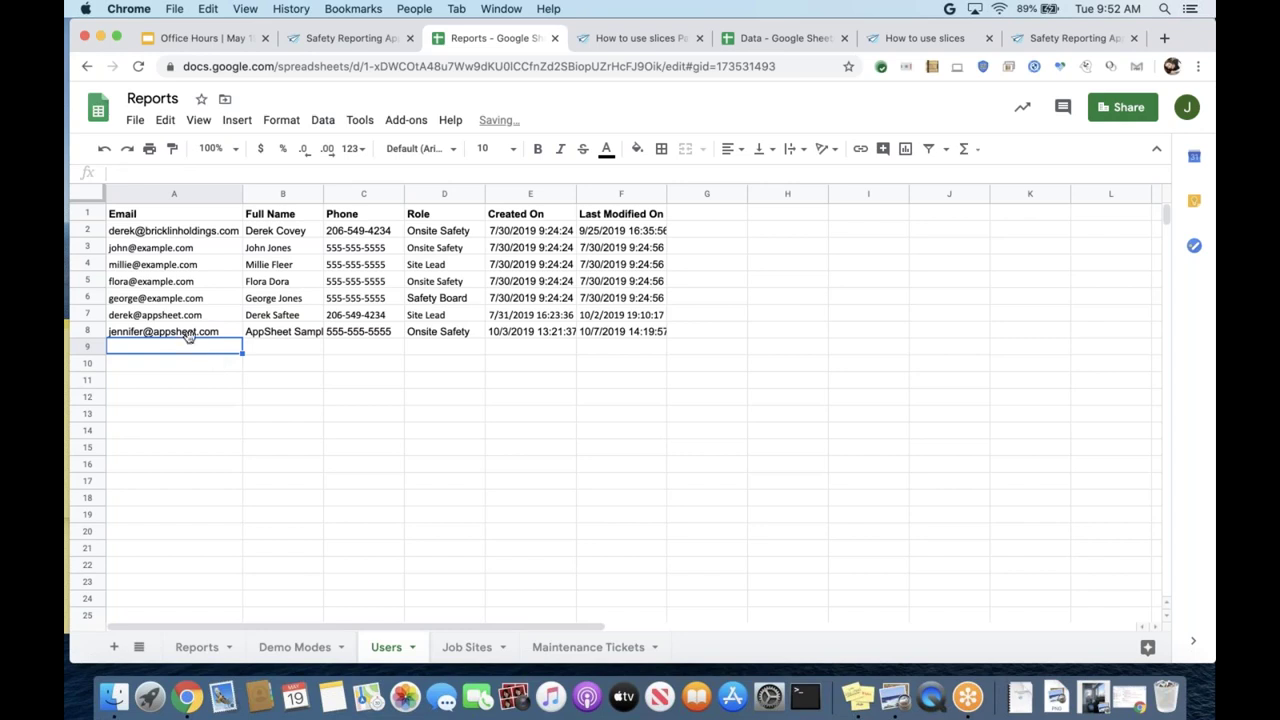
{"action": "left_click", "coordinate": [186, 337]}
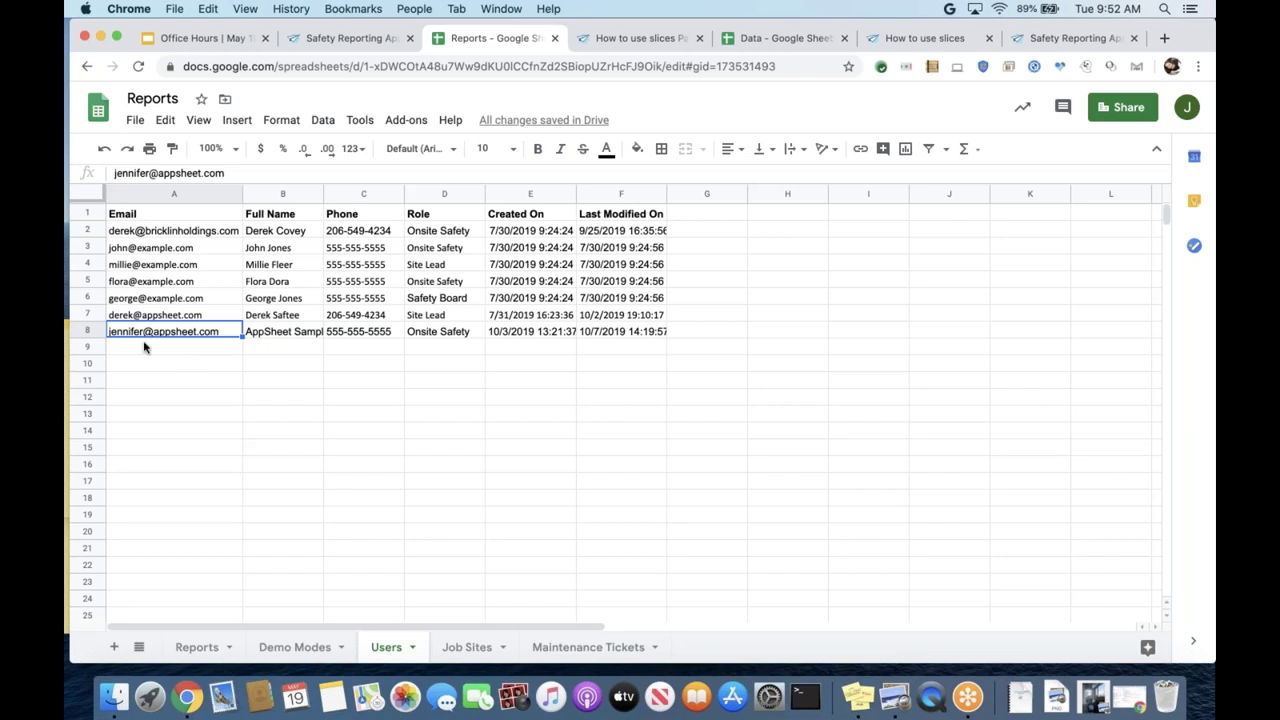
{"action": "left_click", "coordinate": [87, 331]}
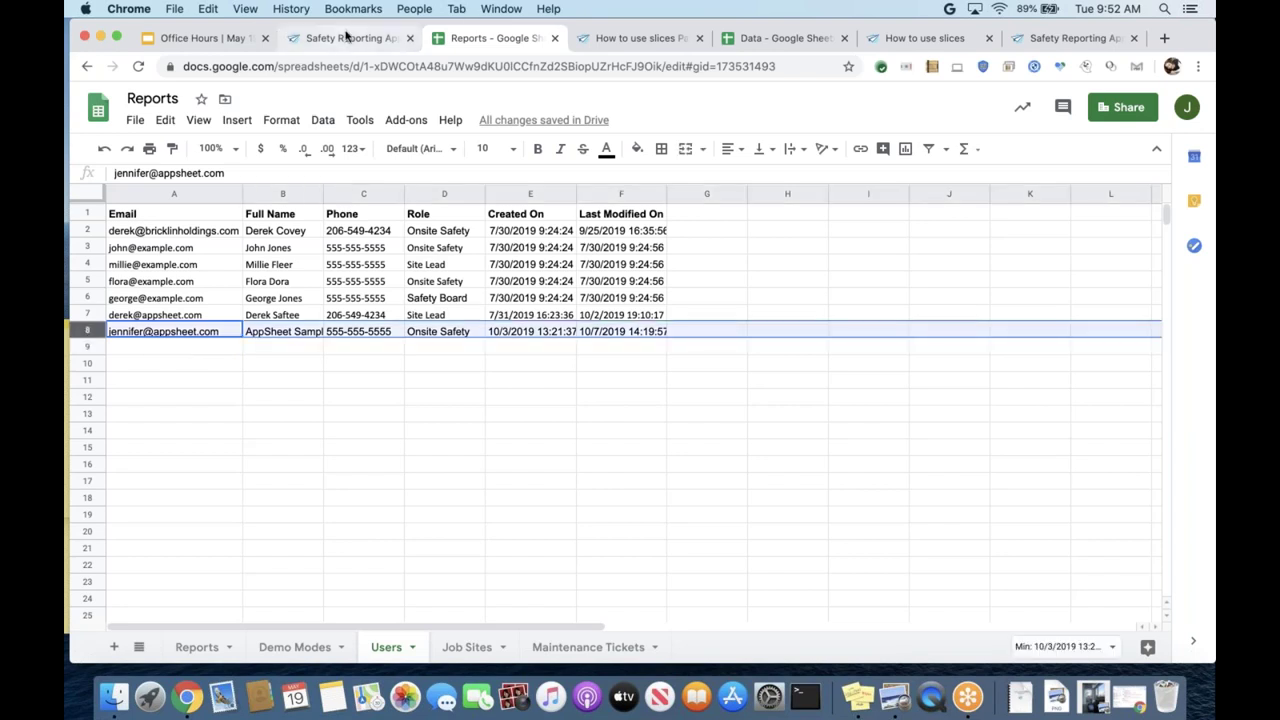
{"action": "left_click", "coordinate": [343, 38]}
{"action": "scroll", "coordinate": [306, 428], "scroll_direction": "down", "scroll_amount": 2}
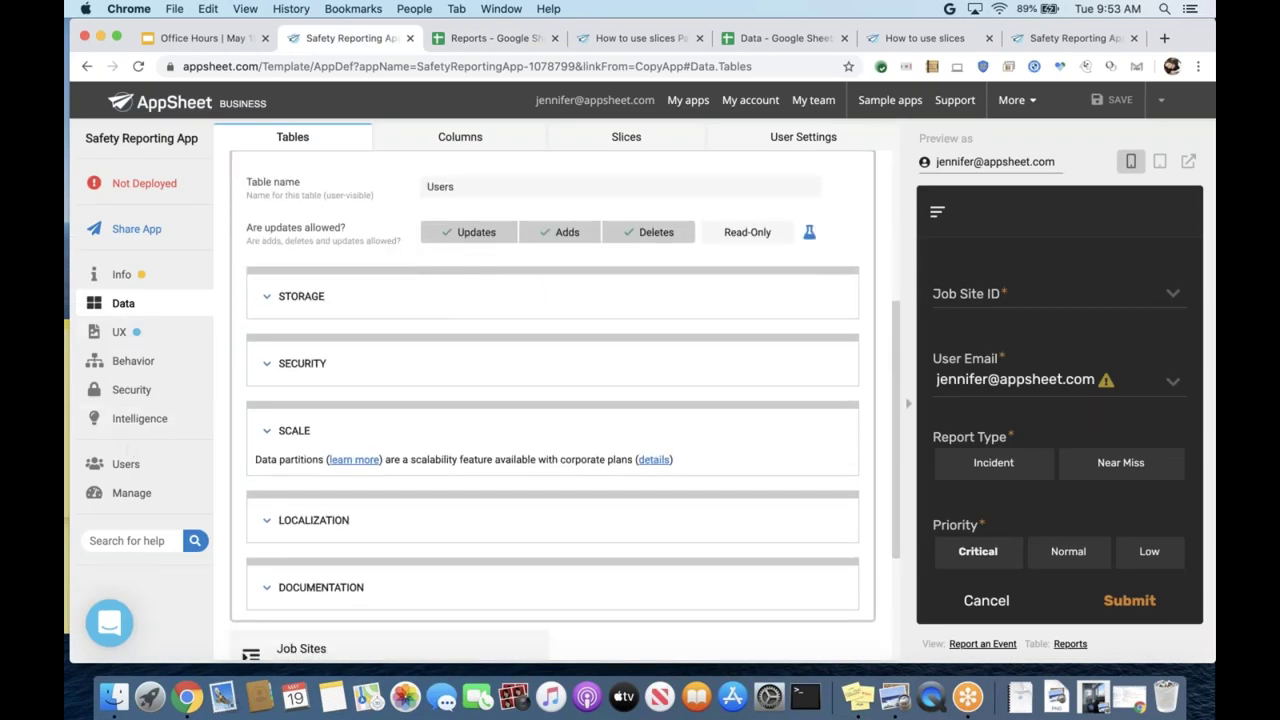
- Open the Users table's empty security filter in the Expression Assistant
{"action": "left_click", "coordinate": [127, 466]}
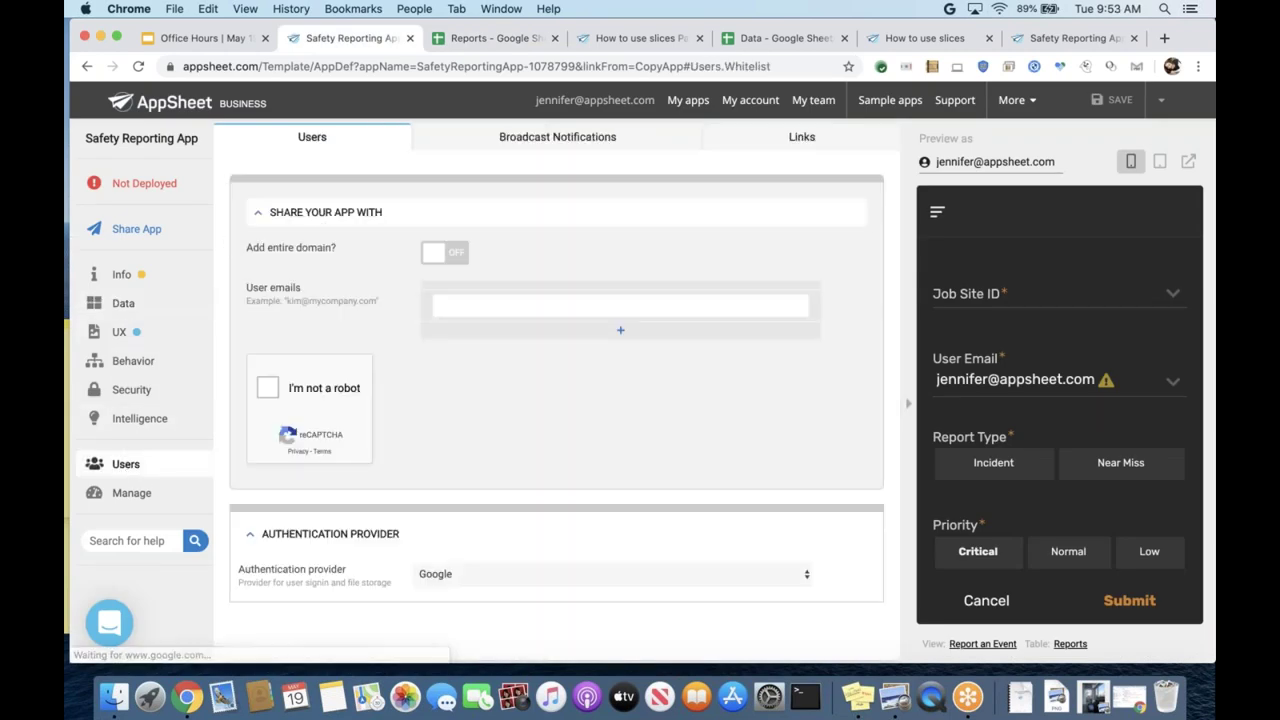
{"action": "left_click", "coordinate": [138, 395]}
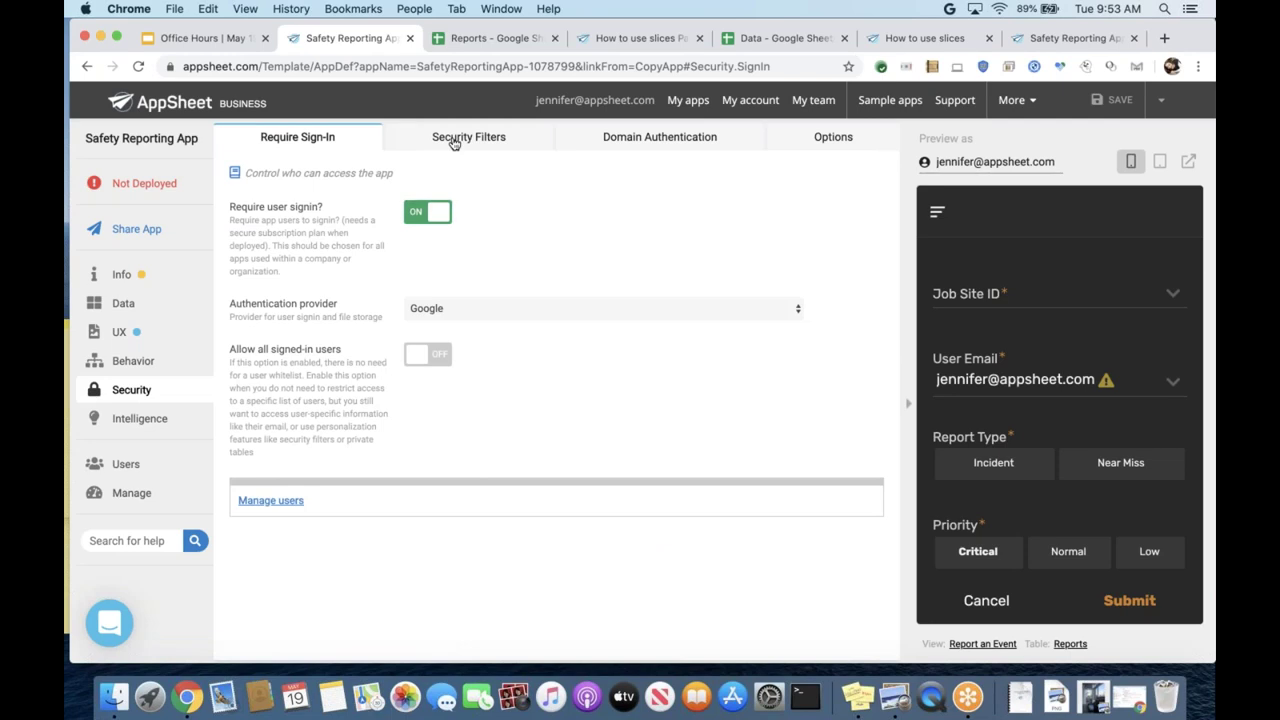
{"action": "left_click", "coordinate": [451, 137]}
{"action": "left_click", "coordinate": [465, 500]}
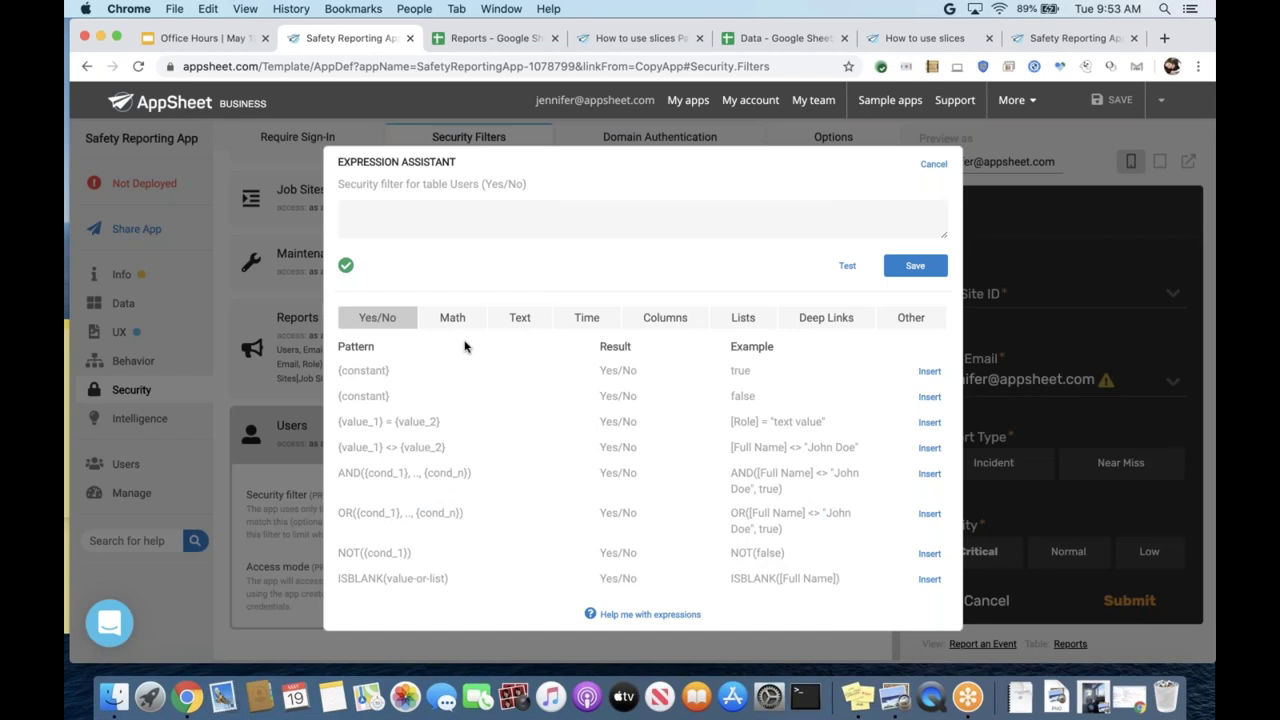
- Insert the [Email] column reference into the Users security filter expression
{"action": "left_click", "coordinate": [500, 213]}
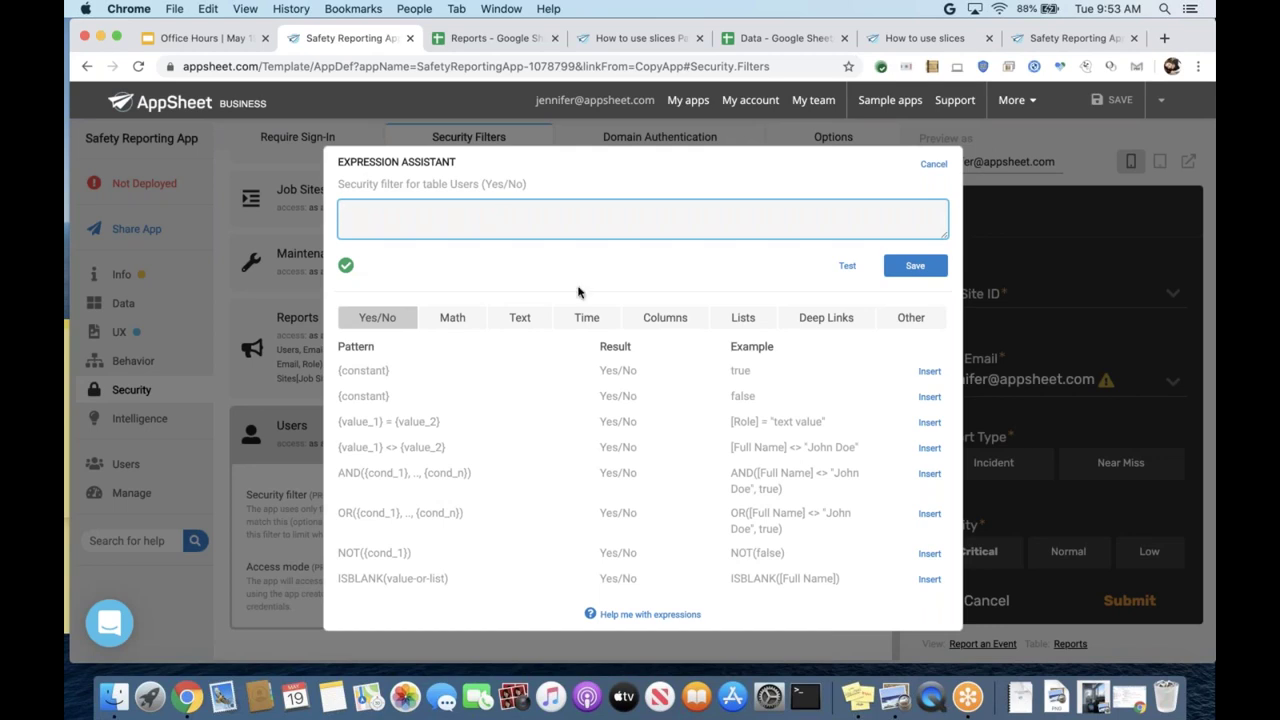
{"action": "left_click", "coordinate": [652, 319]}
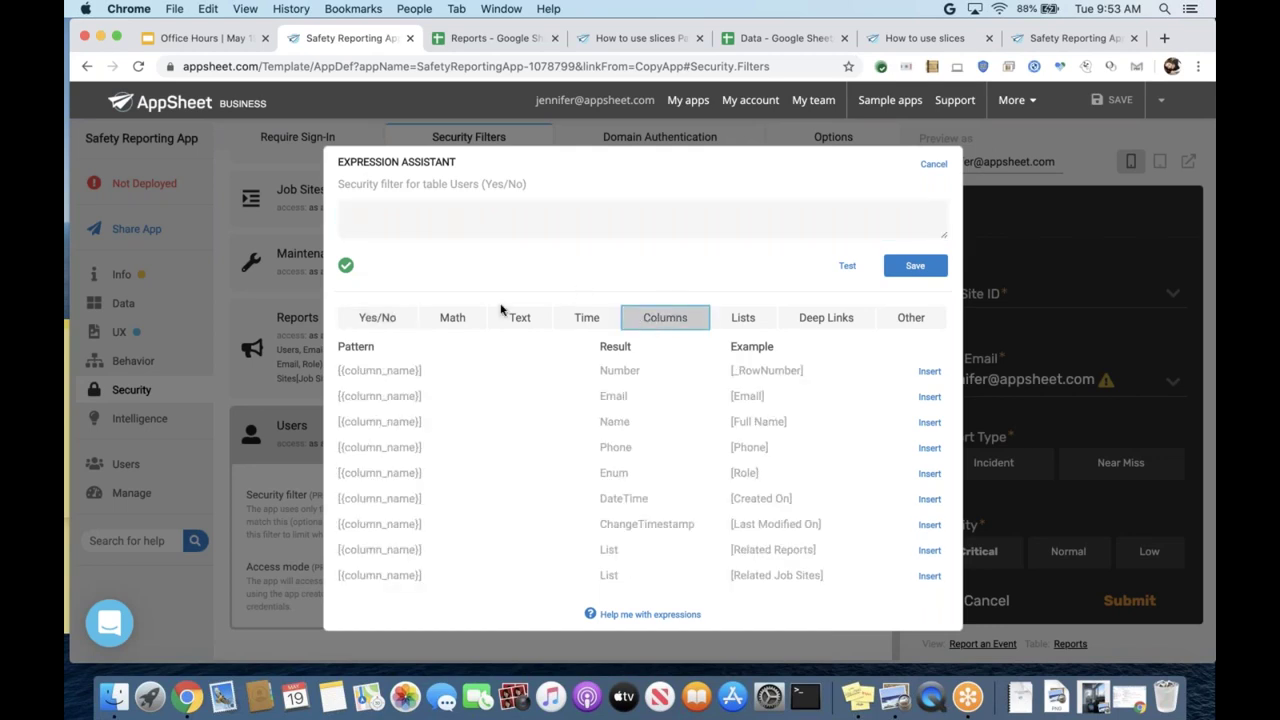
{"action": "left_click", "coordinate": [471, 211]}
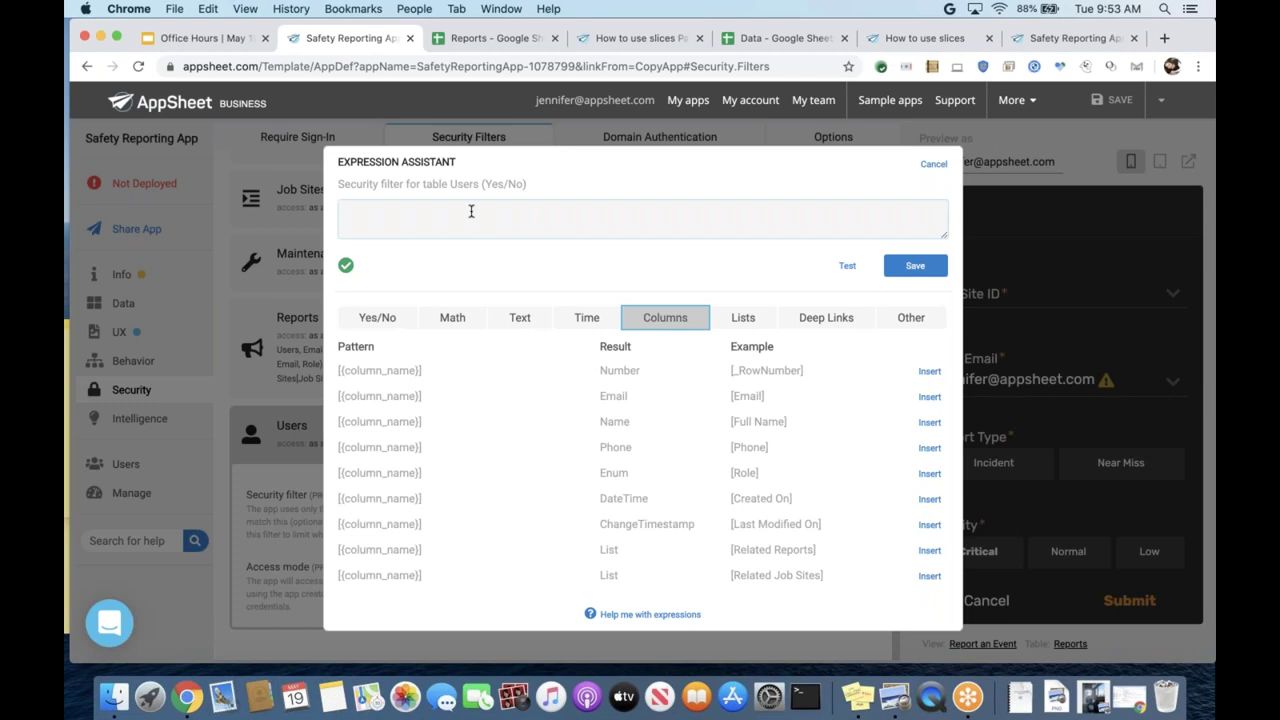
{"action": "left_click", "coordinate": [423, 400]}
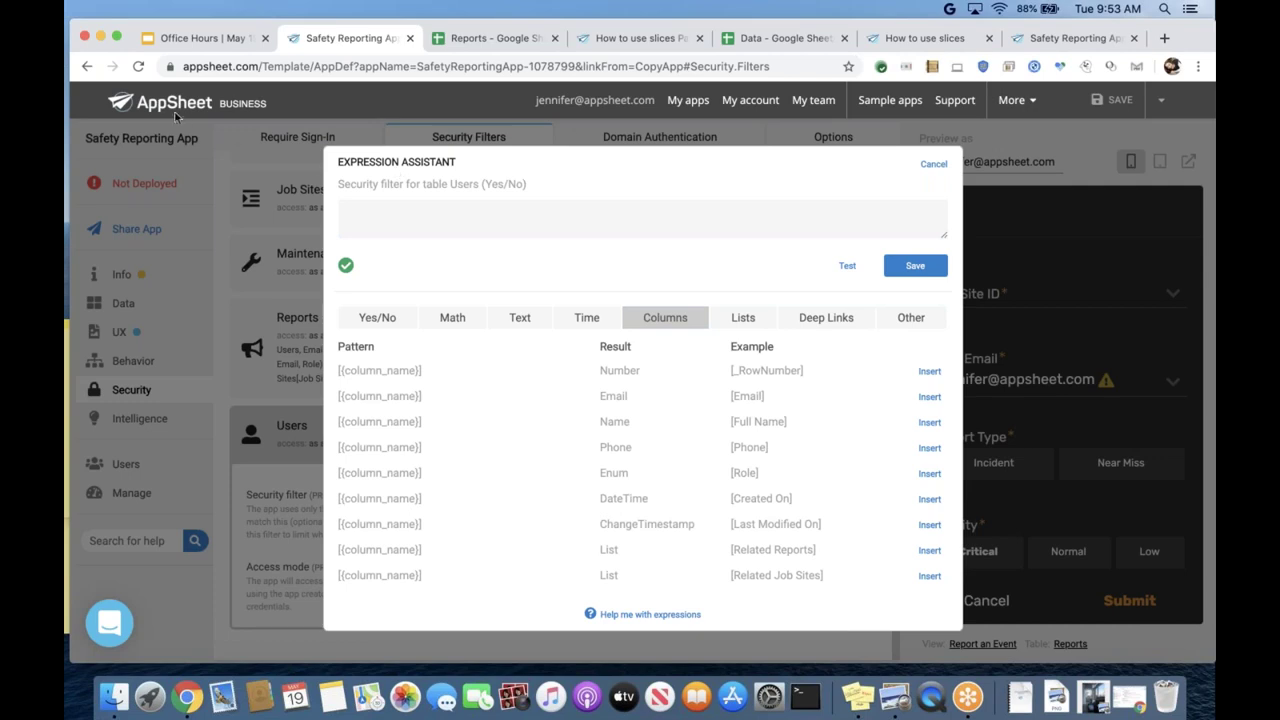
{"action": "left_click", "coordinate": [926, 397]}
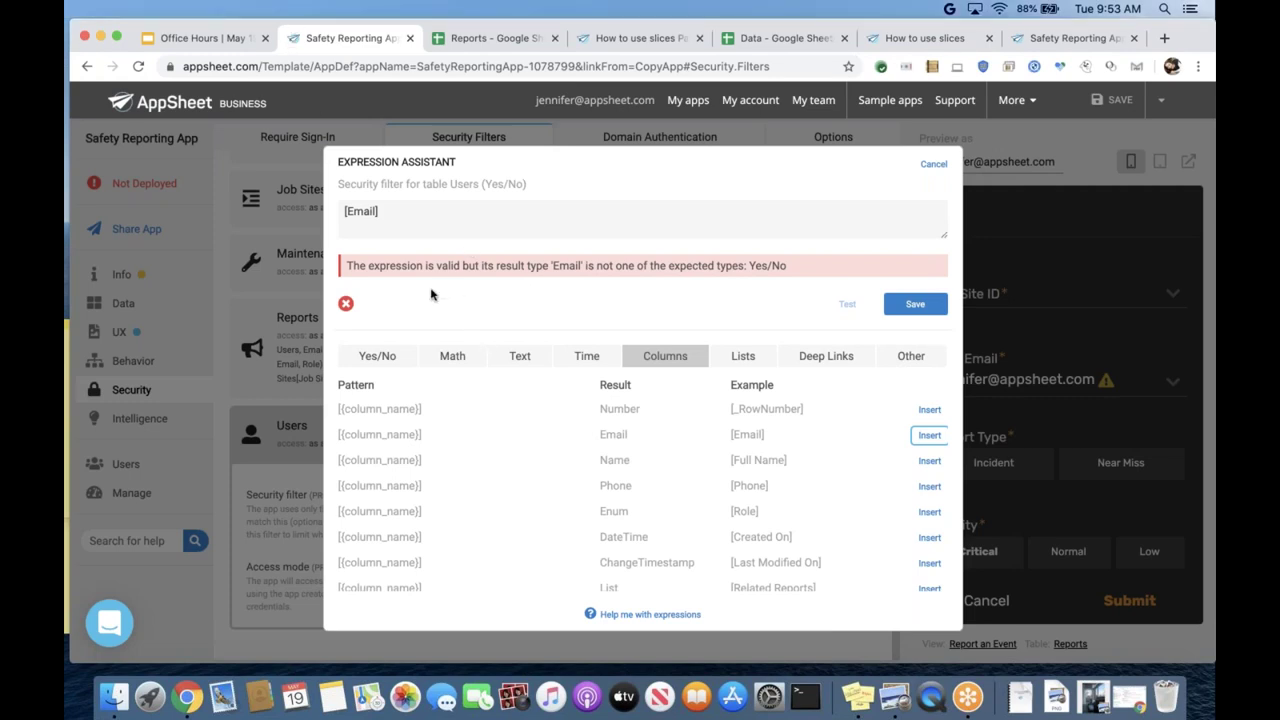
- Add an equals sign after [Email] in the Users security filter expression
{"action": "left_click", "coordinate": [531, 212]}
{"action": "left_click", "coordinate": [517, 210]}
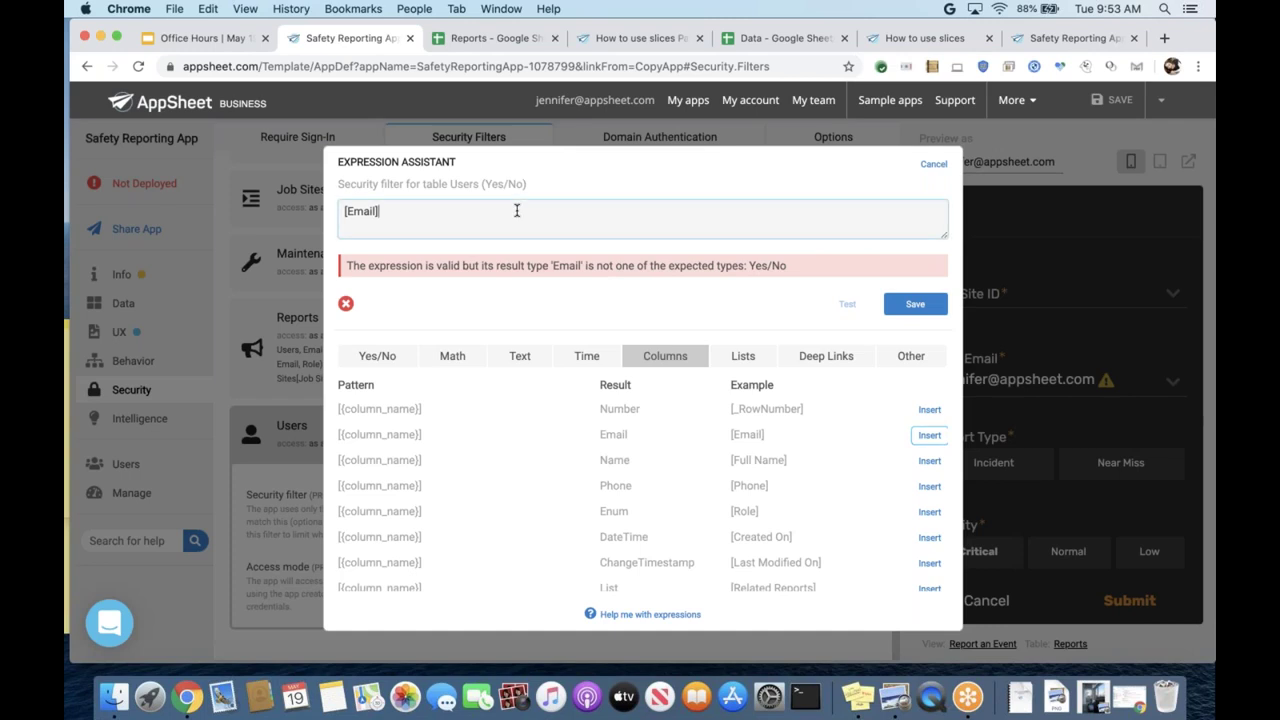
{"action": "type", "text": "+"}
{"action": "key", "text": "BackSpace"}
{"action": "type", "text": "="}
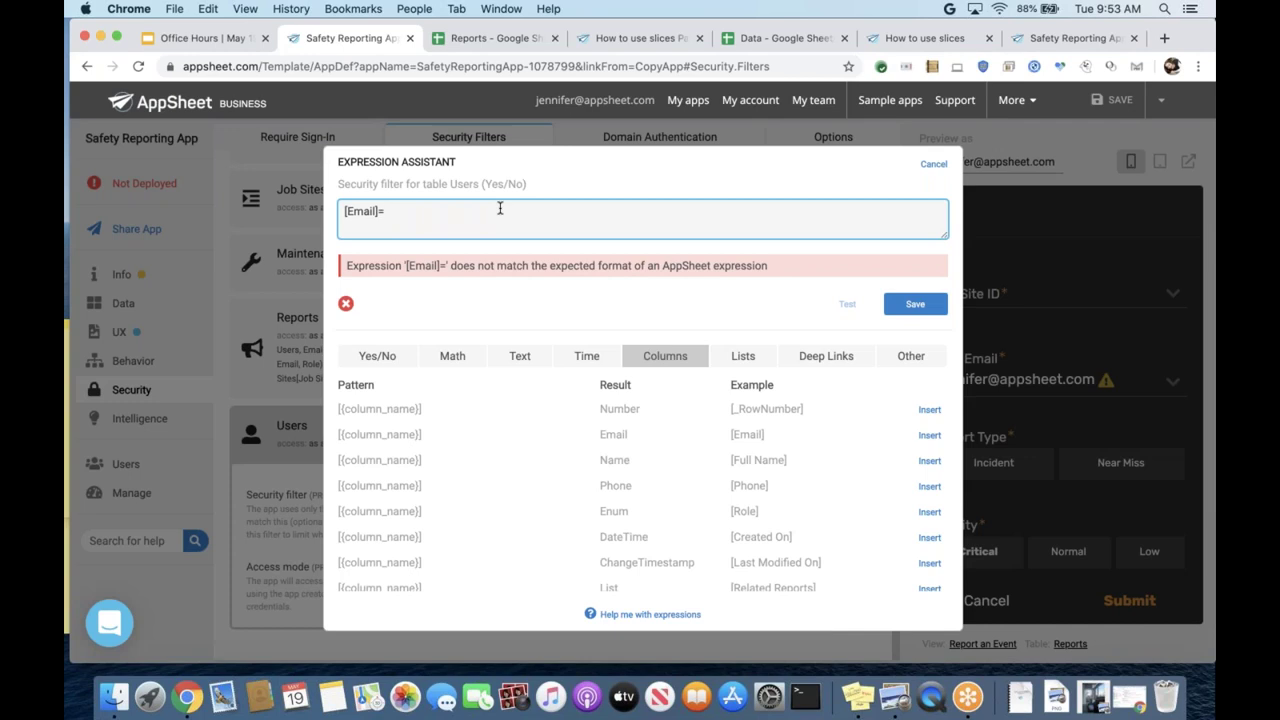
{"action": "type", "text": "jennifer"}
{"action": "key", "text": "BackSpace"}
{"action": "key", "text": "BackSpace"}
{"action": "key", "text": "BackSpace"}
{"action": "key", "text": "BackSpace"}
{"action": "key", "text": "BackSpace"}
{"action": "key", "text": "BackSpace"}
{"action": "key", "text": "BackSpace"}
- Finish the expression with USEREMAIL(), correcting the brackets until [Email]=USEREMAIL() validates
{"action": "type", "text": "USEREMAIL"}
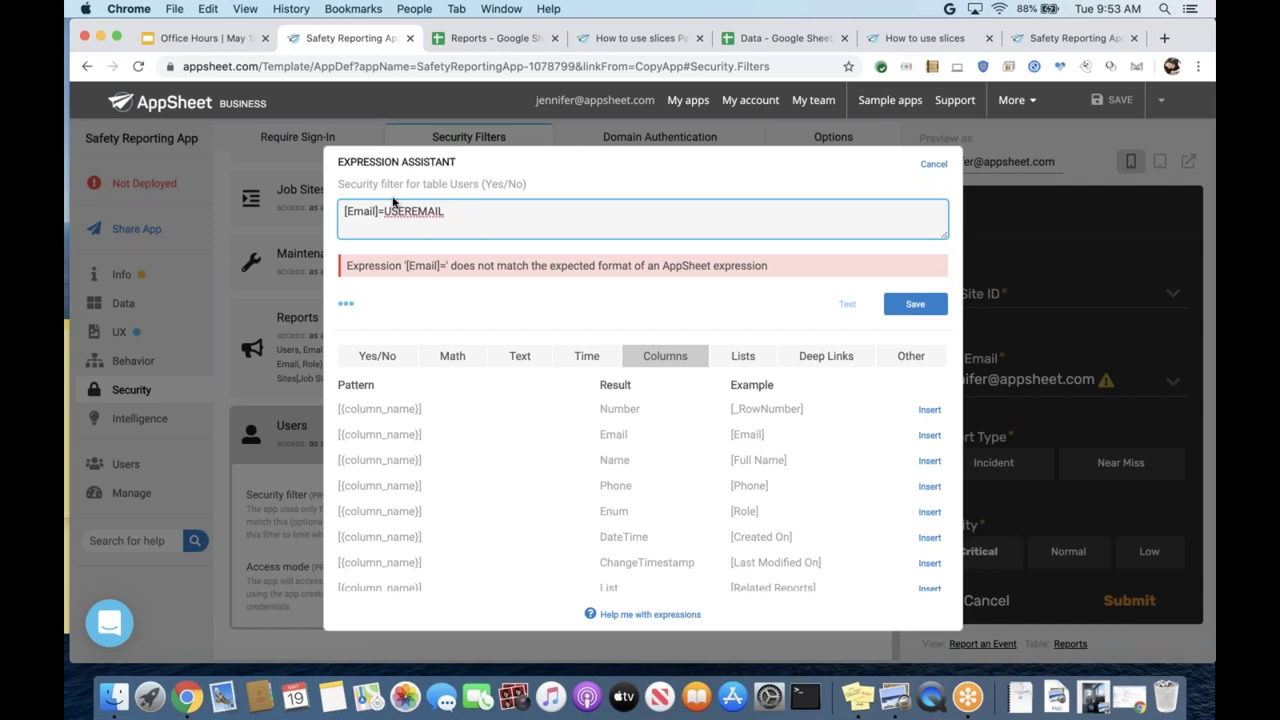
{"action": "type", "text": "("}
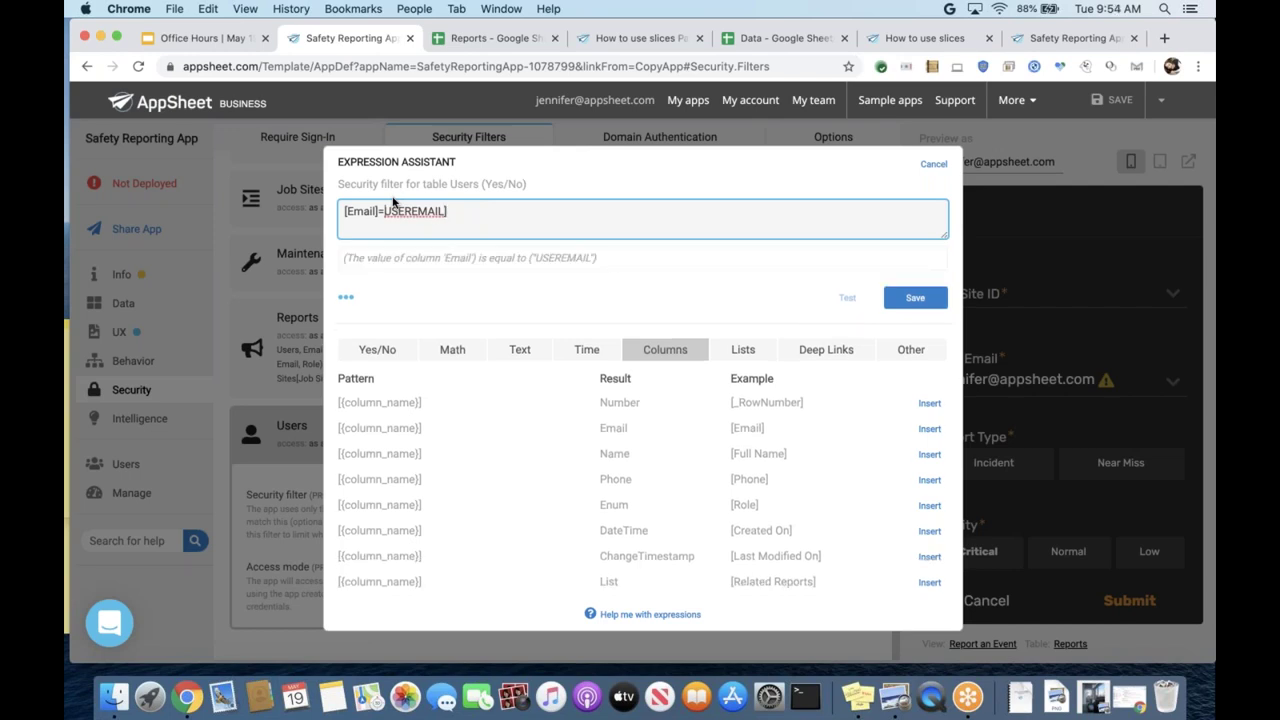
{"action": "type", "text": "["}
{"action": "key", "text": "BackSpace"}
{"action": "type", "text": "("}
{"action": "key", "text": "BackSpace"}
{"action": "type", "text": ")"}
{"action": "key", "text": "BackSpace"}
{"action": "key", "text": "BackSpace"}
{"action": "type", "text": "()"}
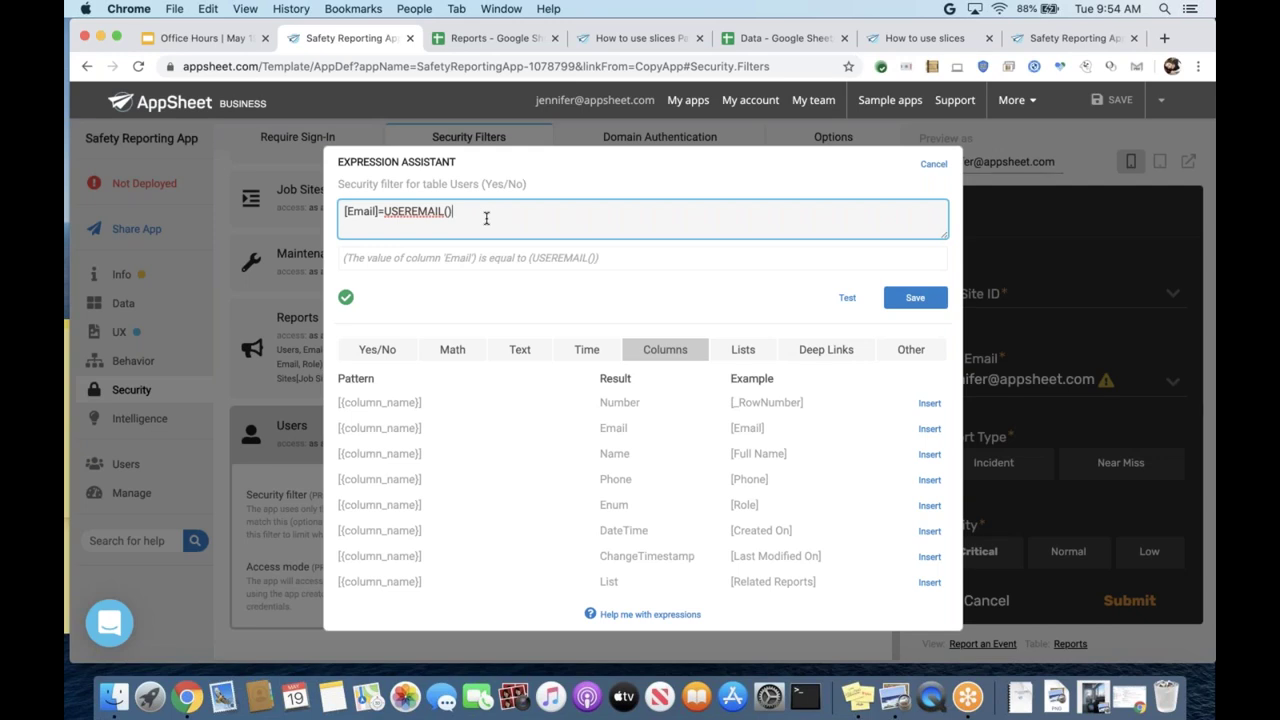
- Test [Email]=USEREMAIL() on all 7 Users rows and expand row 8's breakdown showing True
{"action": "left_click", "coordinate": [846, 298]}
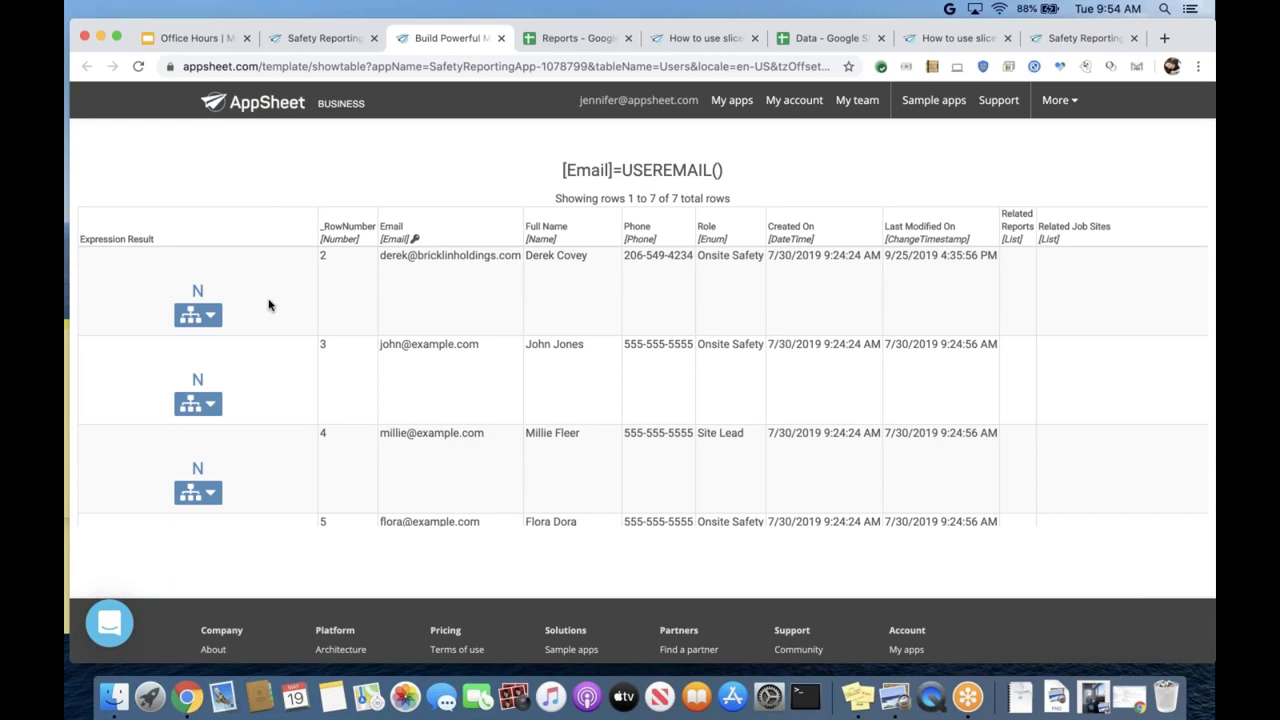
{"action": "scroll", "coordinate": [269, 303], "scroll_direction": "down", "scroll_amount": 3}
{"action": "scroll", "coordinate": [269, 303], "scroll_direction": "down", "scroll_amount": 2}
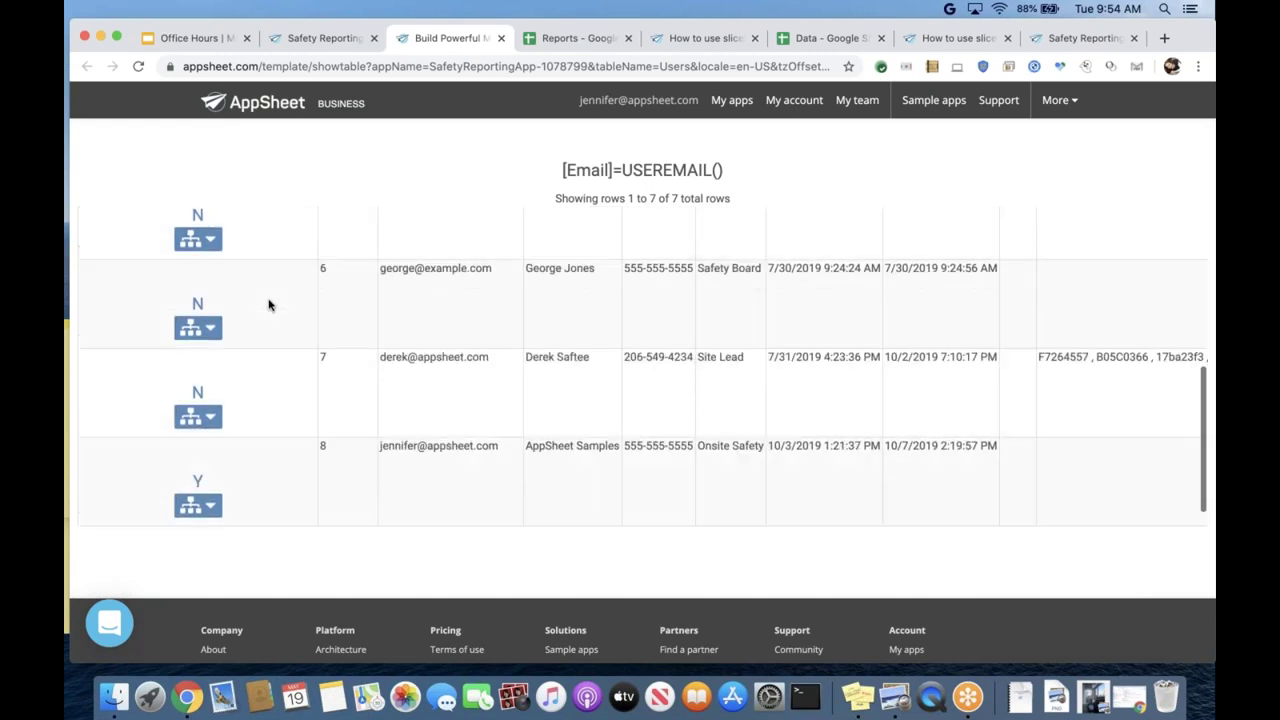
{"action": "scroll", "coordinate": [269, 303], "scroll_direction": "down", "scroll_amount": 2}
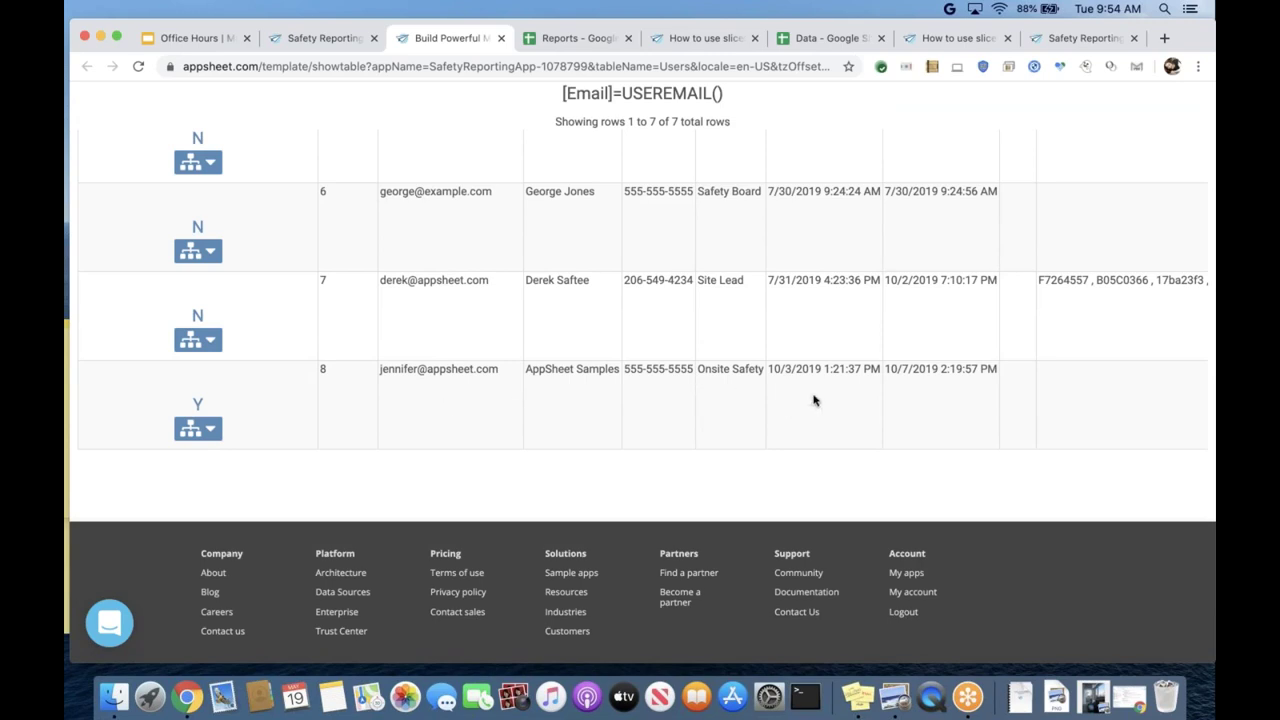
{"action": "left_click", "coordinate": [211, 431]}
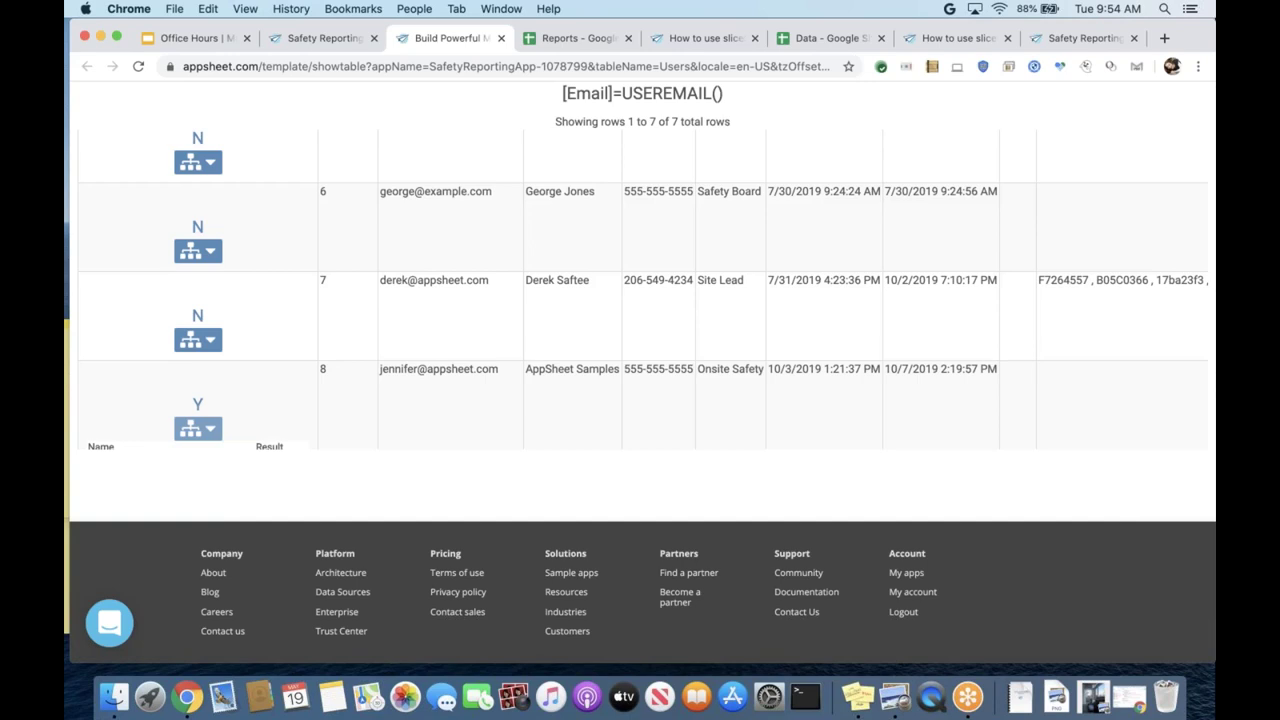
{"action": "scroll", "coordinate": [640, 300], "scroll_direction": "down", "scroll_amount": 5}
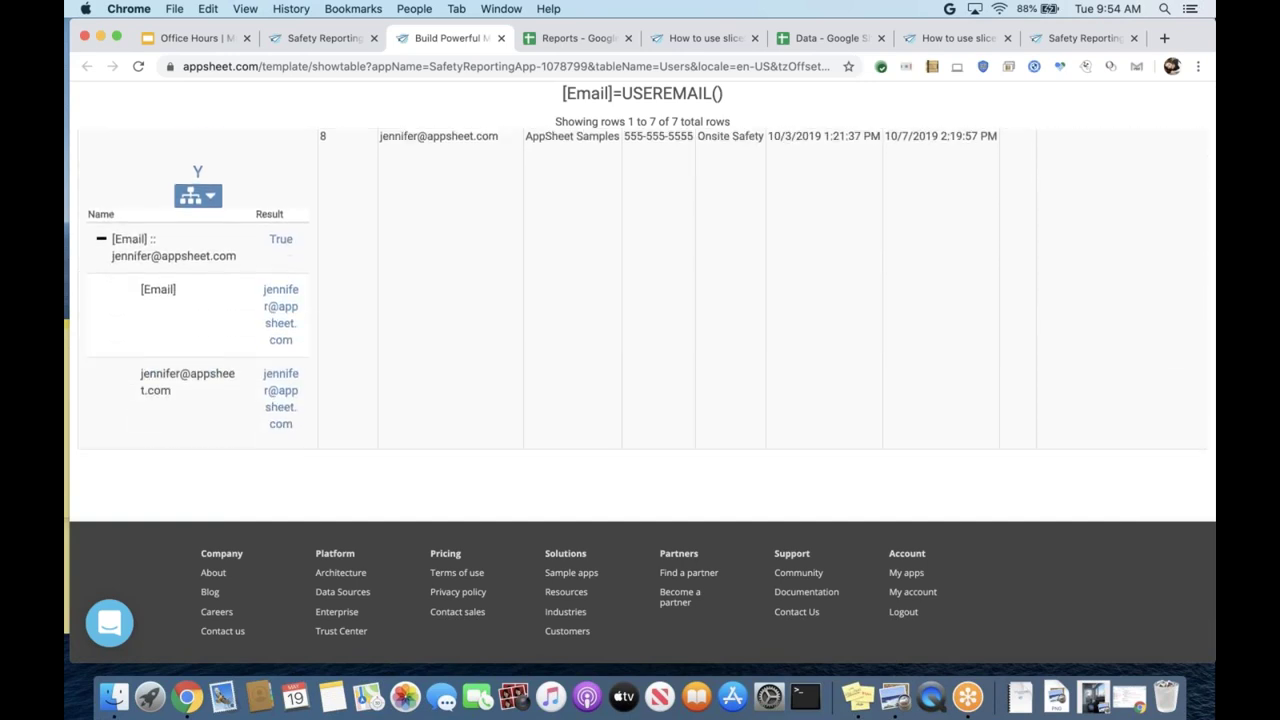
{"action": "scroll", "coordinate": [640, 300], "scroll_direction": "down", "scroll_amount": 2}
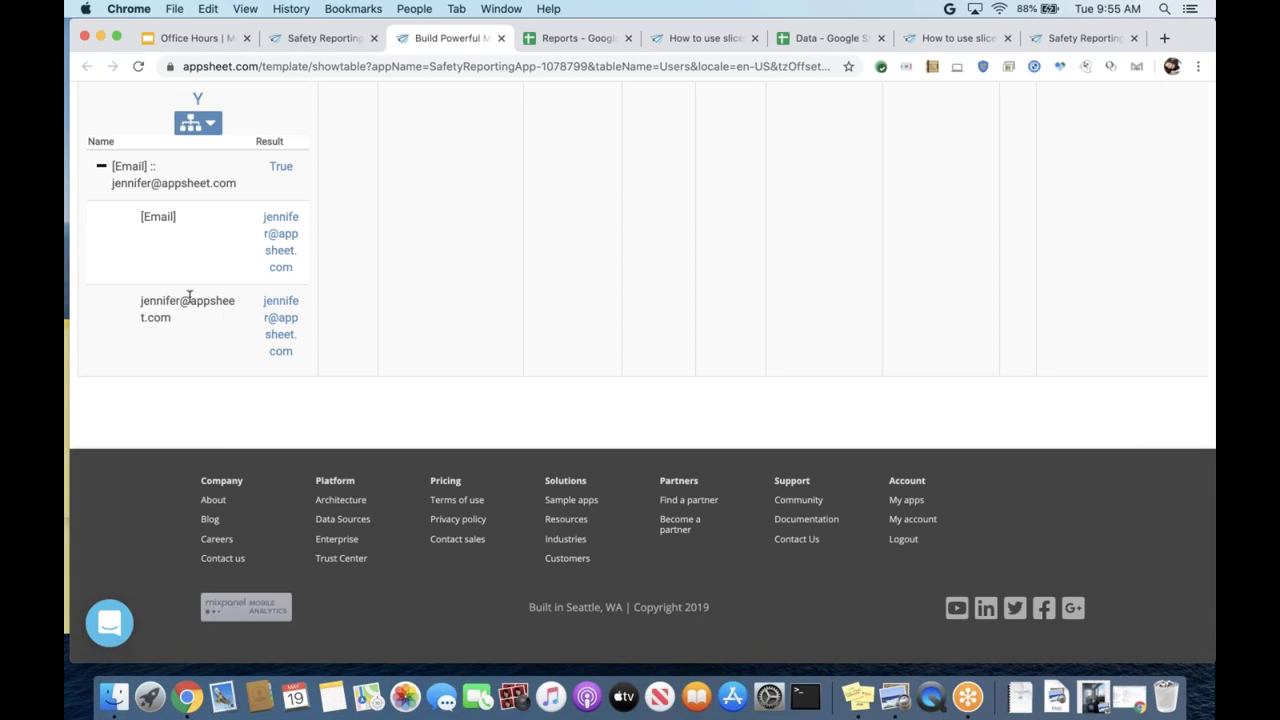
{"action": "scroll", "coordinate": [189, 297], "scroll_direction": "up", "scroll_amount": 10}
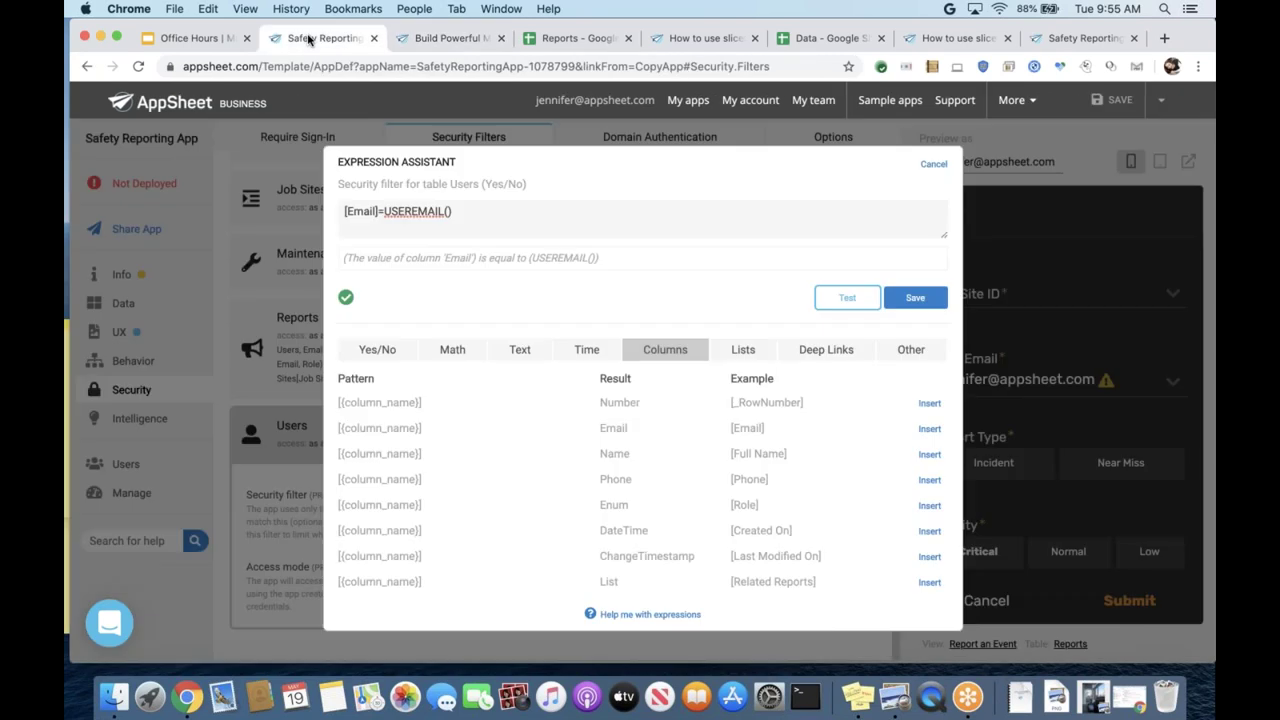
- Save [Email]=USEREMAIL() as the Users table's security filter and collapse the Users details
{"action": "left_click", "coordinate": [310, 40]}
{"action": "left_click", "coordinate": [909, 296]}
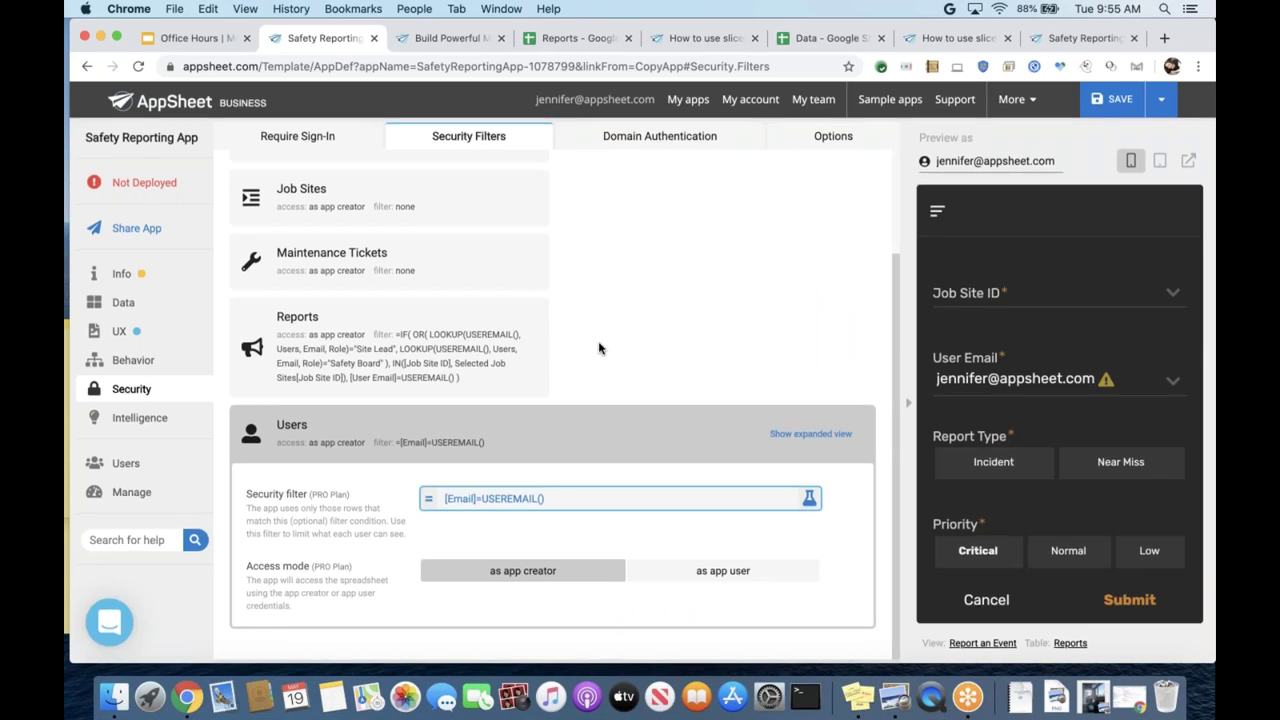
{"action": "left_click", "coordinate": [565, 437]}
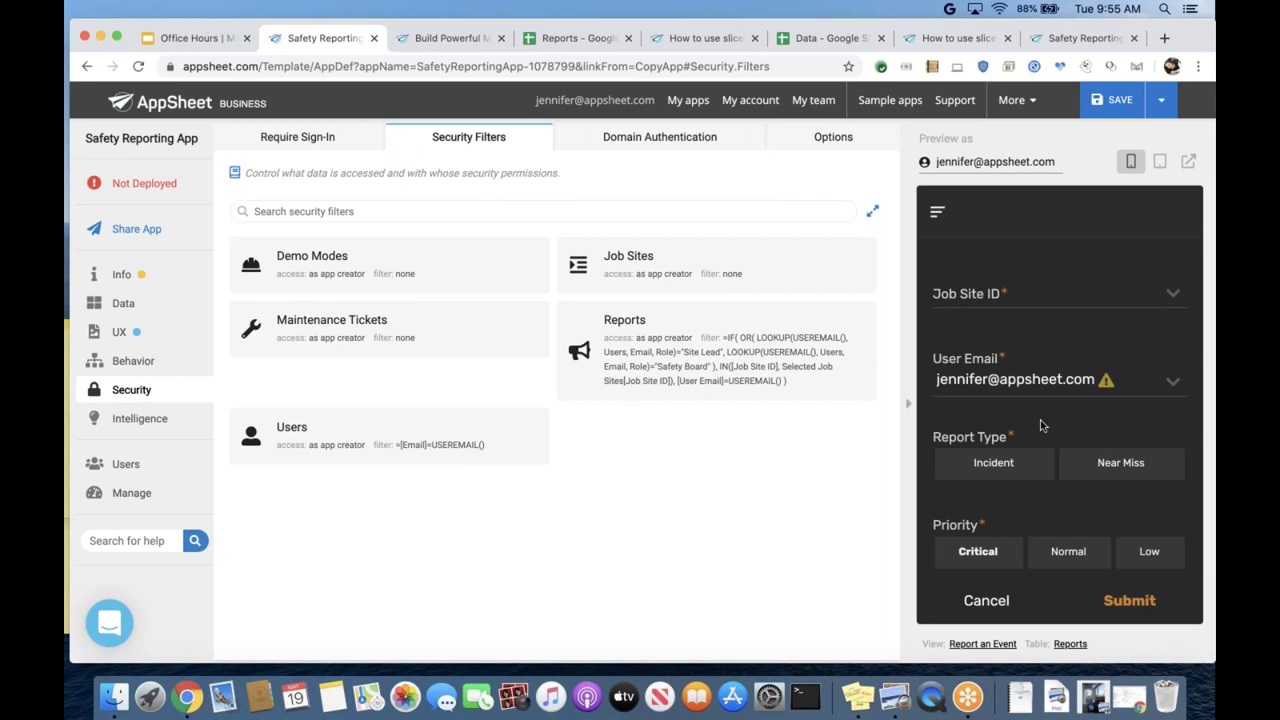
- Cancel the preview's event form so the preview moves to the Job Sites map
{"action": "scroll", "coordinate": [1040, 425], "scroll_direction": "down", "scroll_amount": 5}
{"action": "scroll", "coordinate": [1040, 420], "scroll_direction": "up", "scroll_amount": 5}
{"action": "left_click", "coordinate": [988, 601]}
{"action": "scroll", "coordinate": [977, 547], "scroll_direction": "down", "scroll_amount": 8}
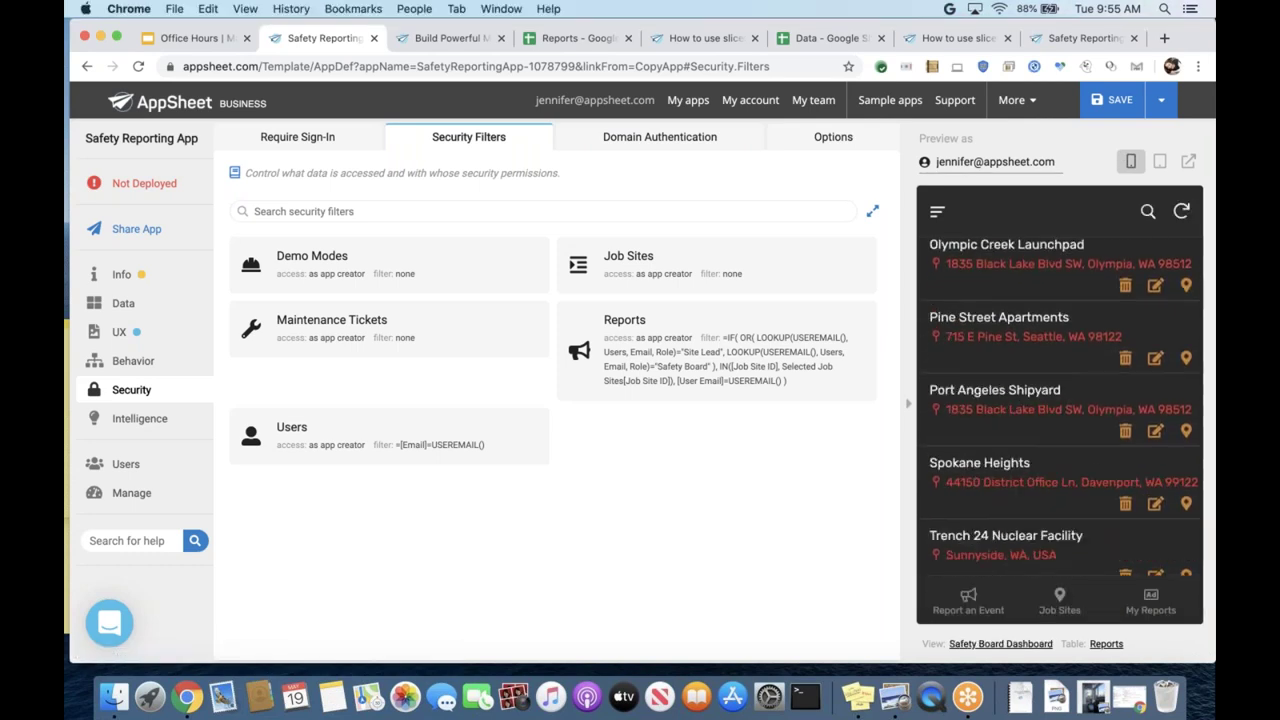
{"action": "left_click", "coordinate": [1053, 609]}
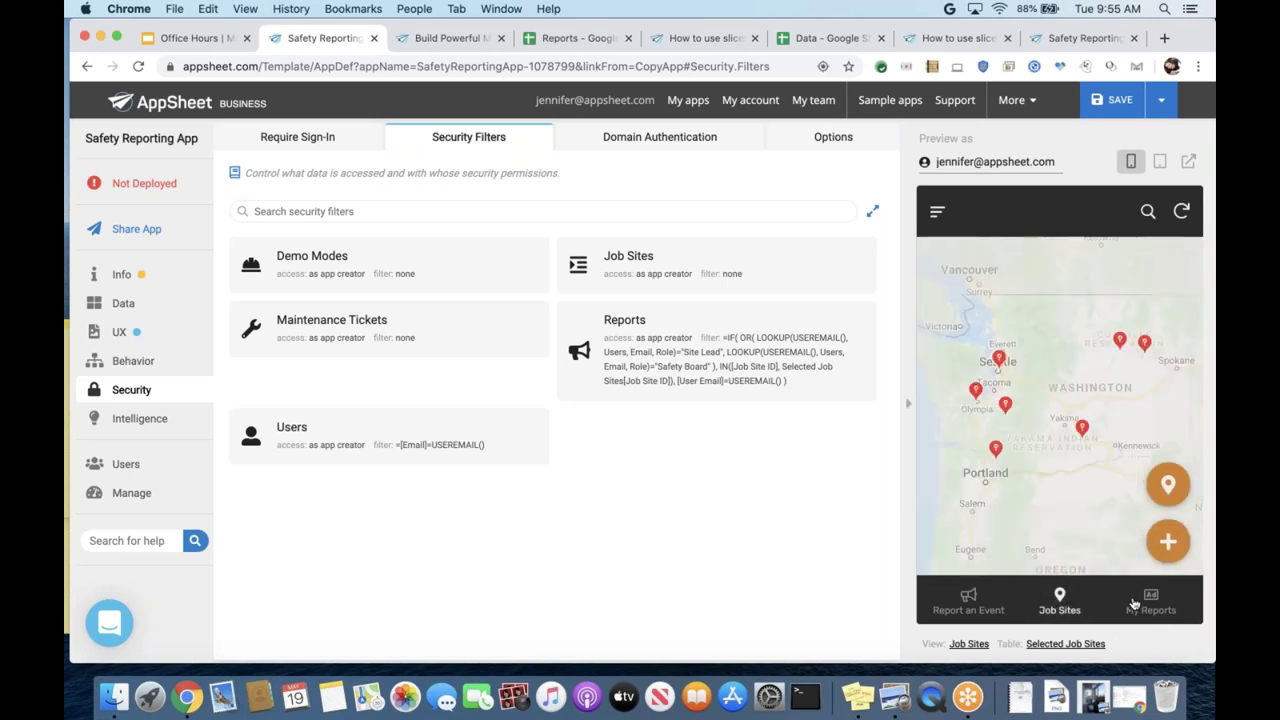
- In the preview, open and discard a new event report, then open the Users list
{"action": "left_click", "coordinate": [970, 600]}
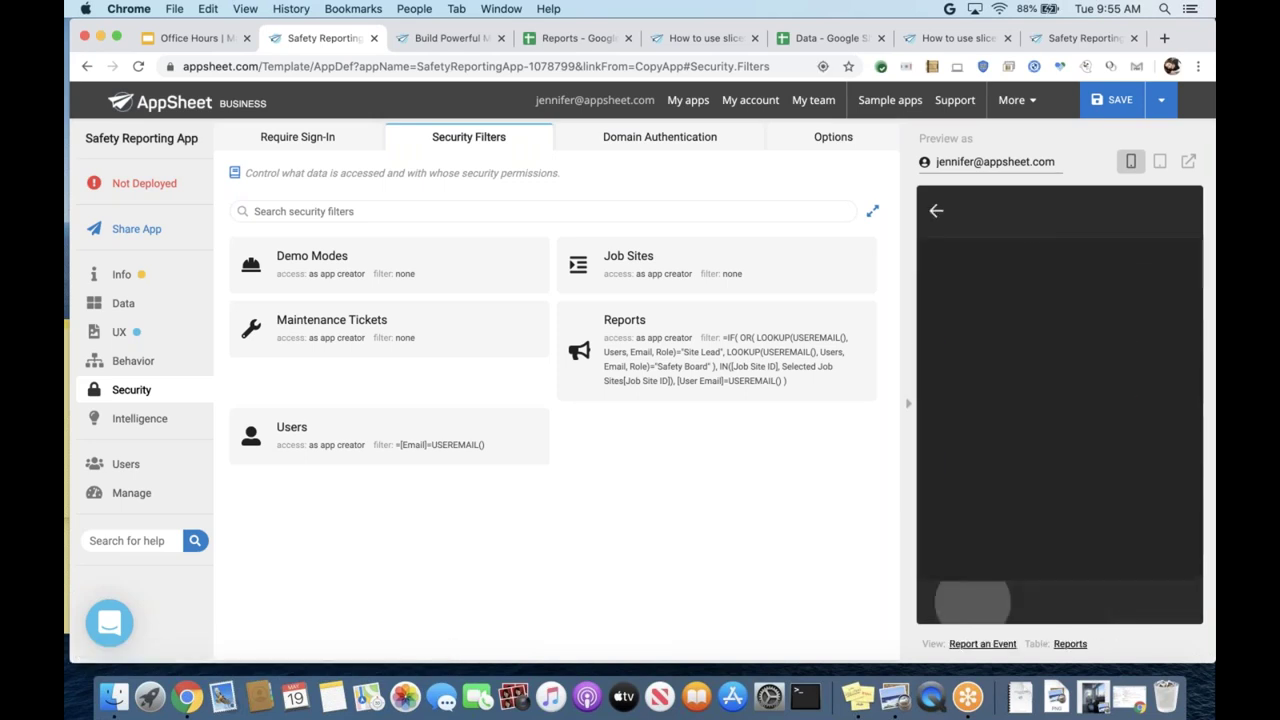
{"action": "scroll", "coordinate": [943, 393], "scroll_direction": "down", "scroll_amount": 5}
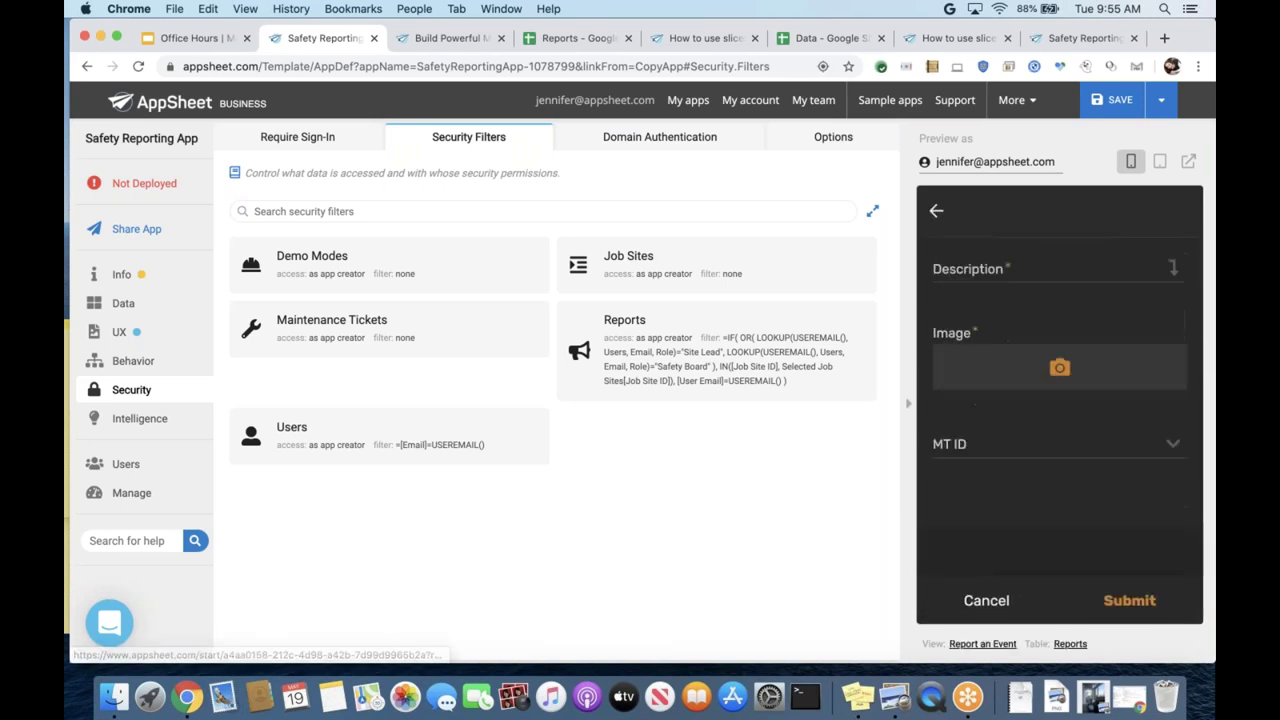
{"action": "left_click", "coordinate": [935, 211]}
{"action": "left_click", "coordinate": [937, 211]}
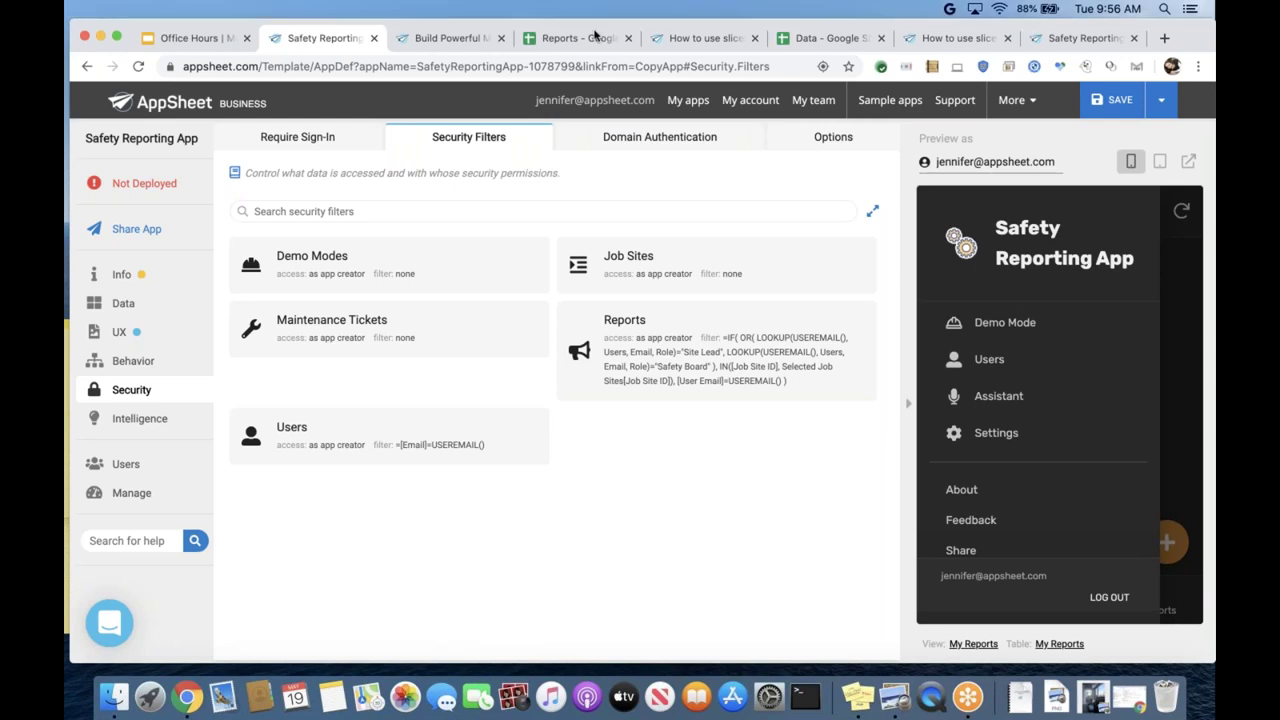
{"action": "left_click", "coordinate": [988, 358]}
{"action": "scroll", "coordinate": [988, 415], "scroll_direction": "down", "scroll_amount": 5}
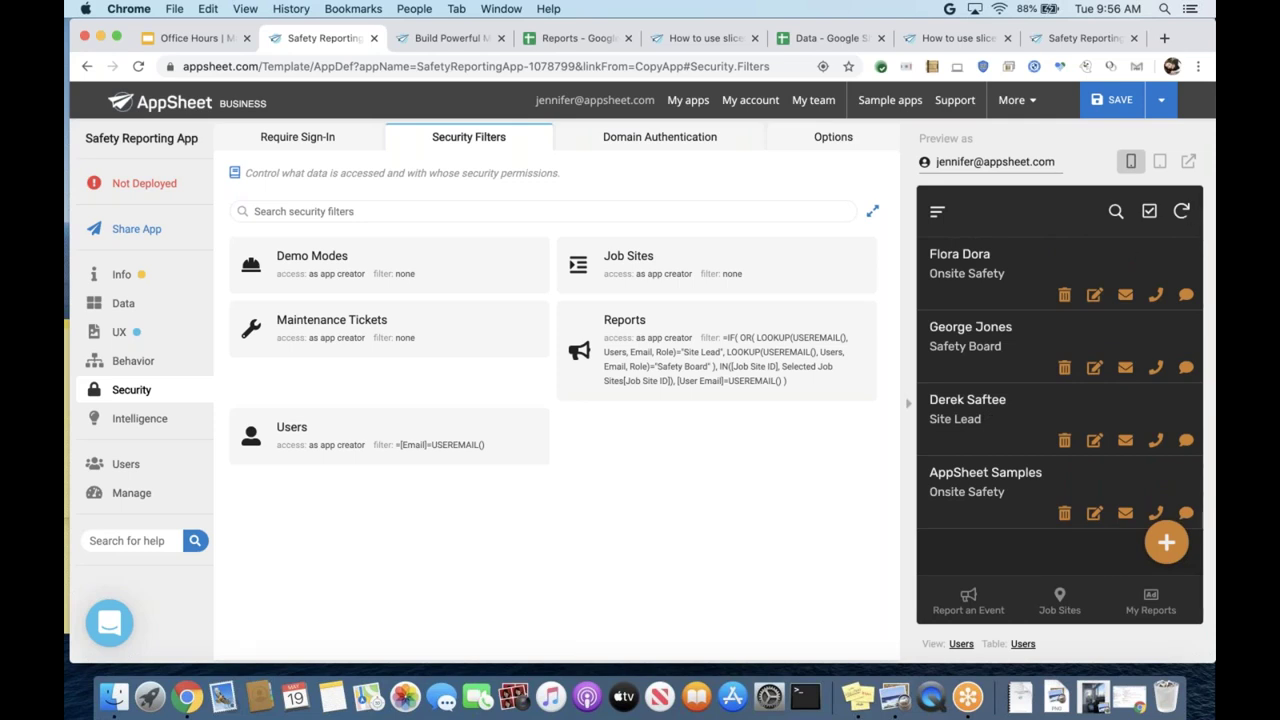
- Save the app, confirm Users shows only your own record, then open the Reports spreadsheet
{"action": "left_click", "coordinate": [1113, 104]}
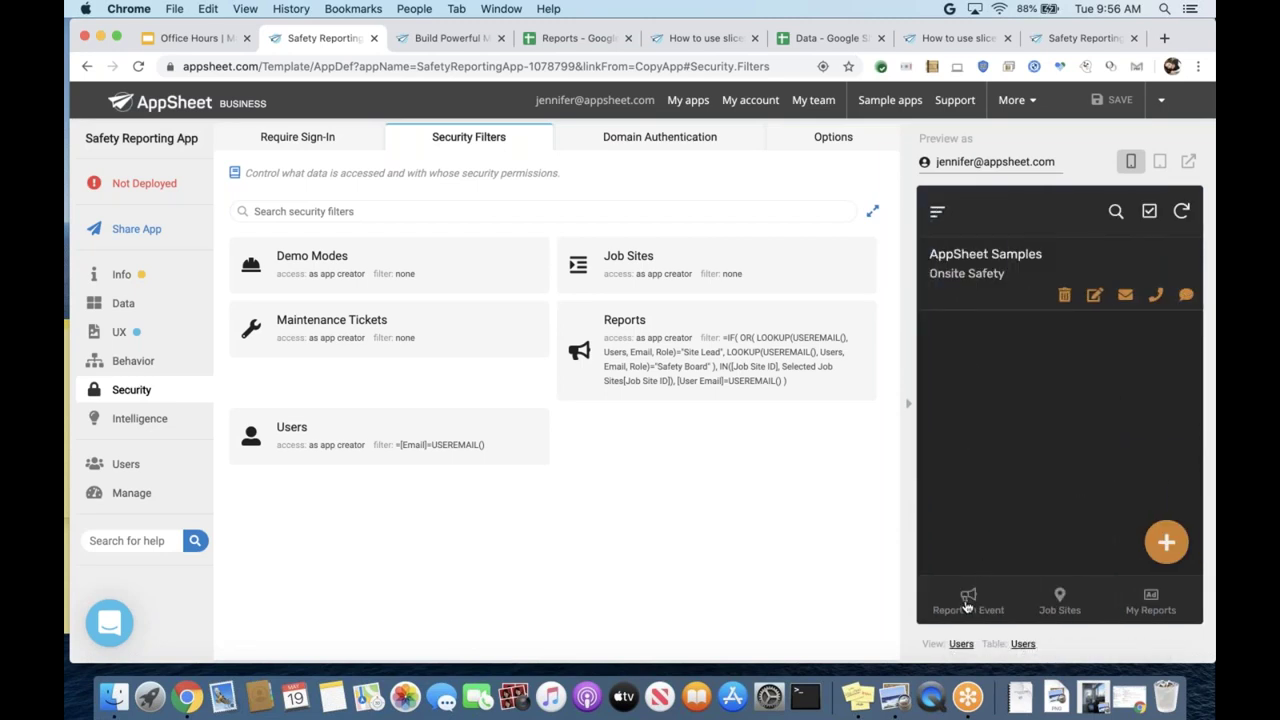
{"action": "left_click", "coordinate": [955, 276]}
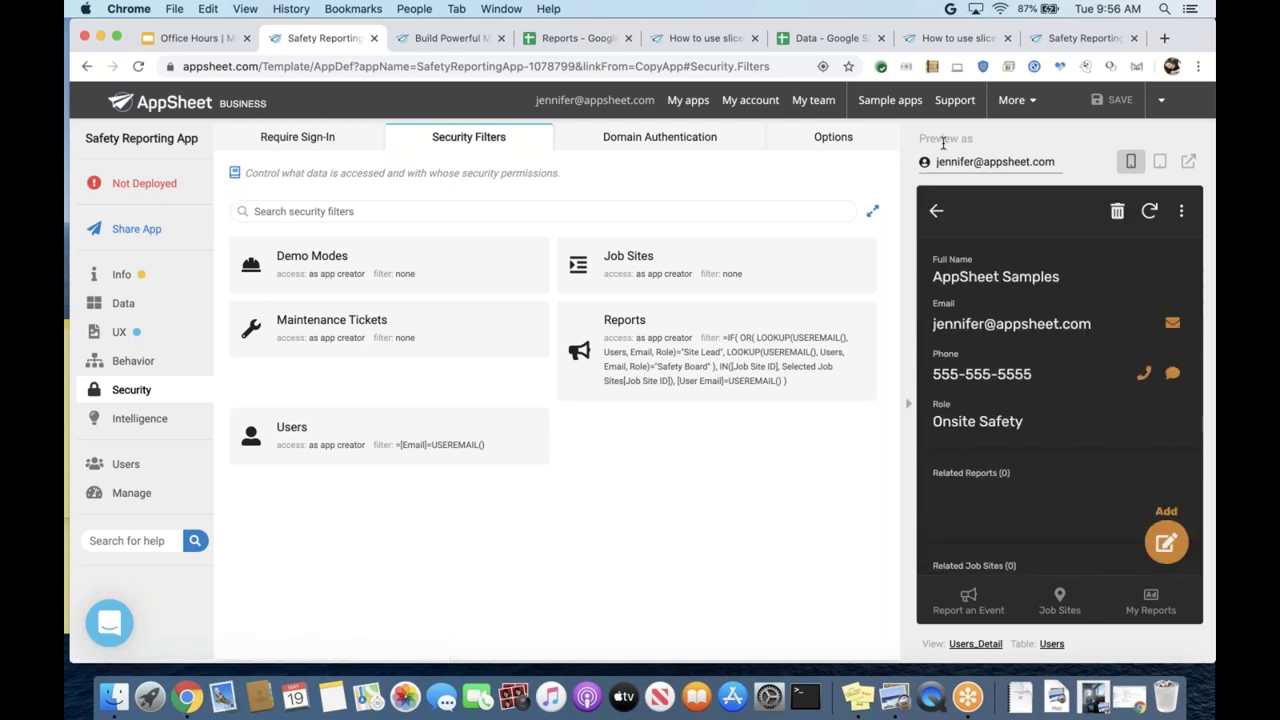
{"action": "left_click", "coordinate": [936, 210]}
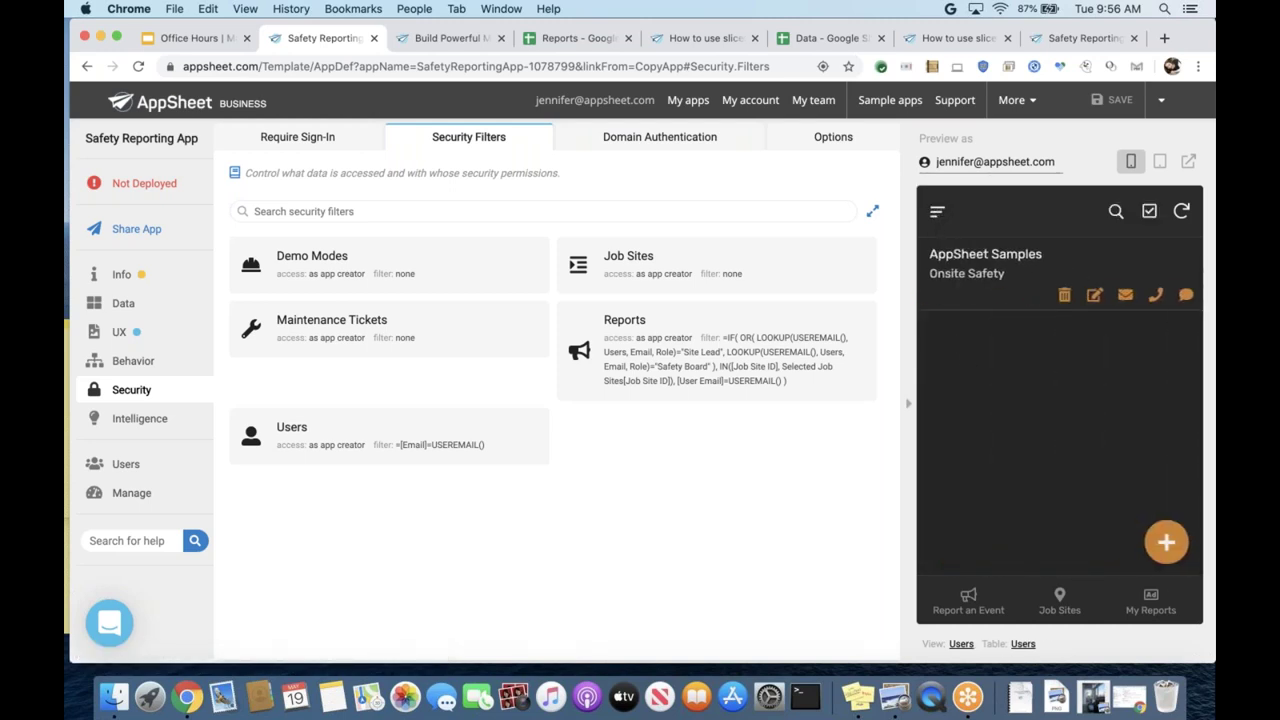
{"action": "left_click", "coordinate": [936, 211]}
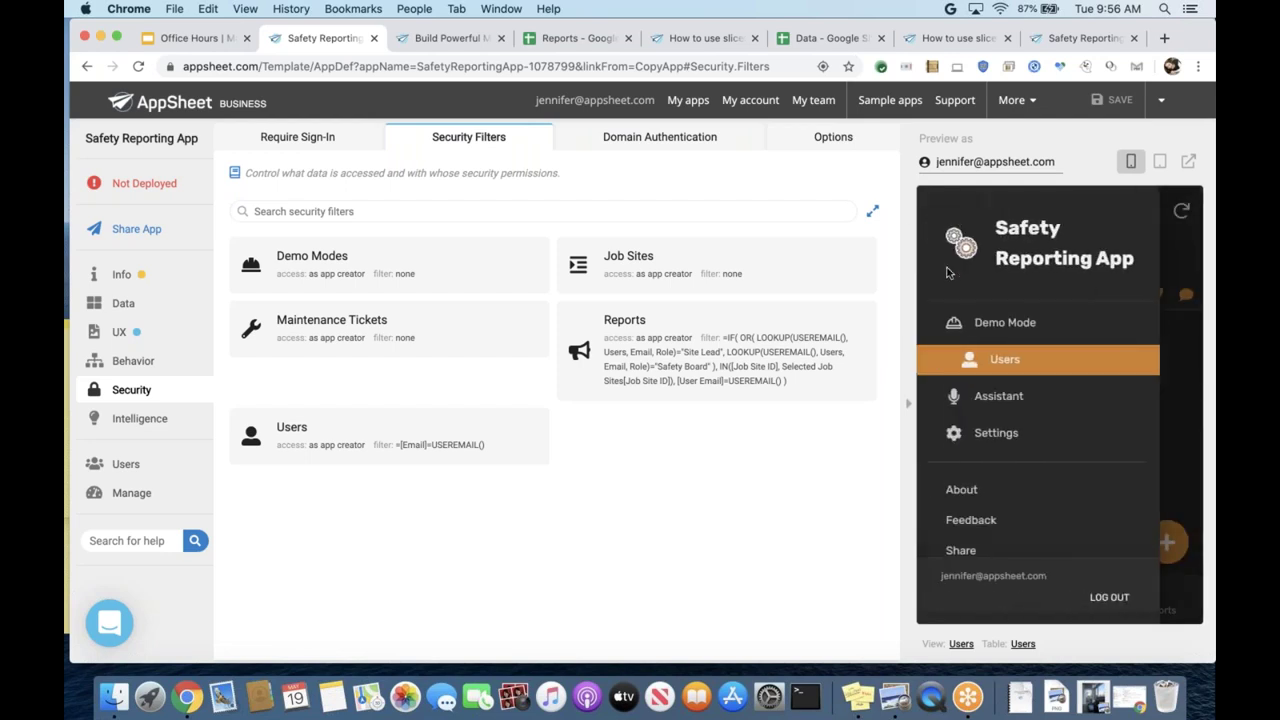
{"action": "left_click", "coordinate": [995, 366]}
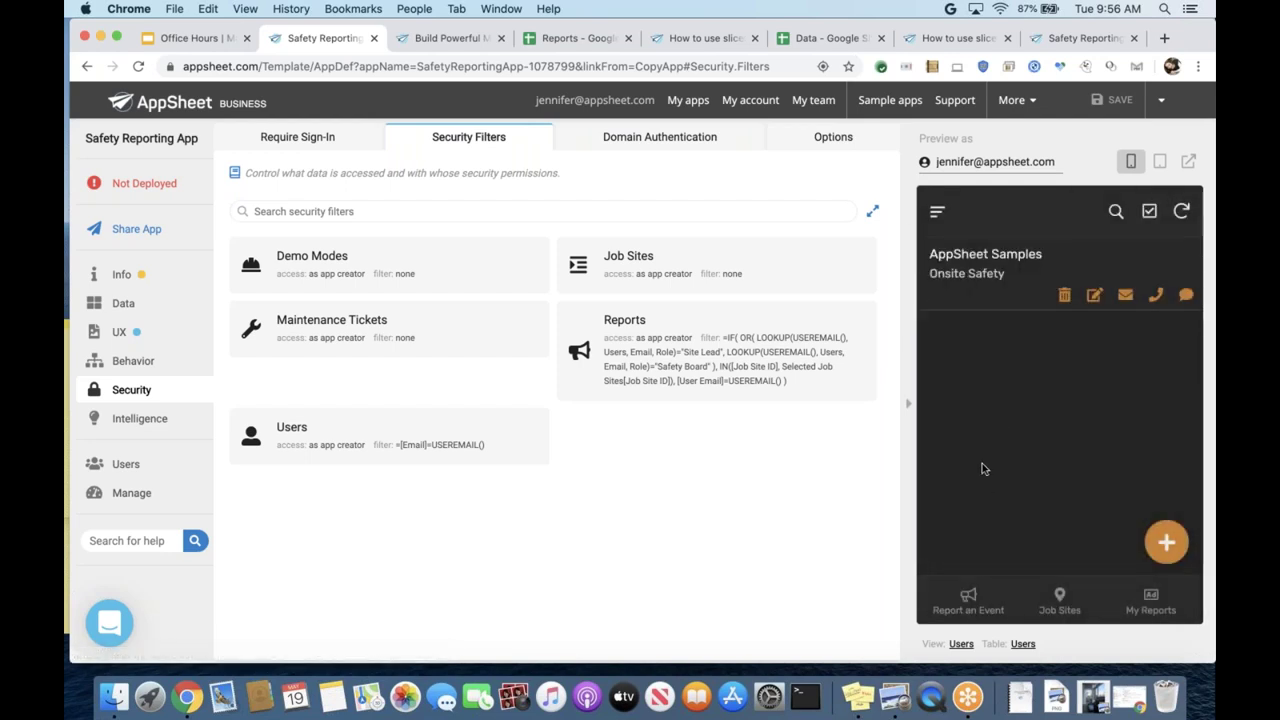
{"action": "left_click", "coordinate": [960, 274]}
{"action": "left_click", "coordinate": [940, 210]}
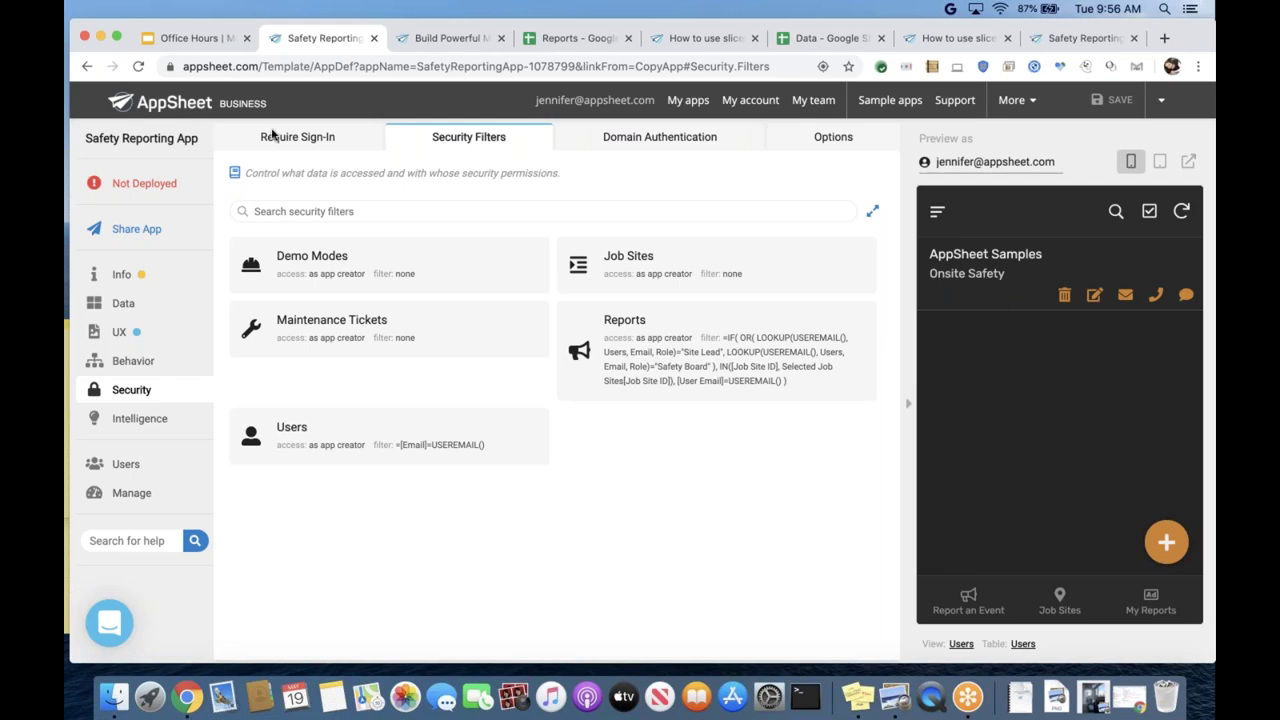
{"action": "left_click", "coordinate": [121, 306]}
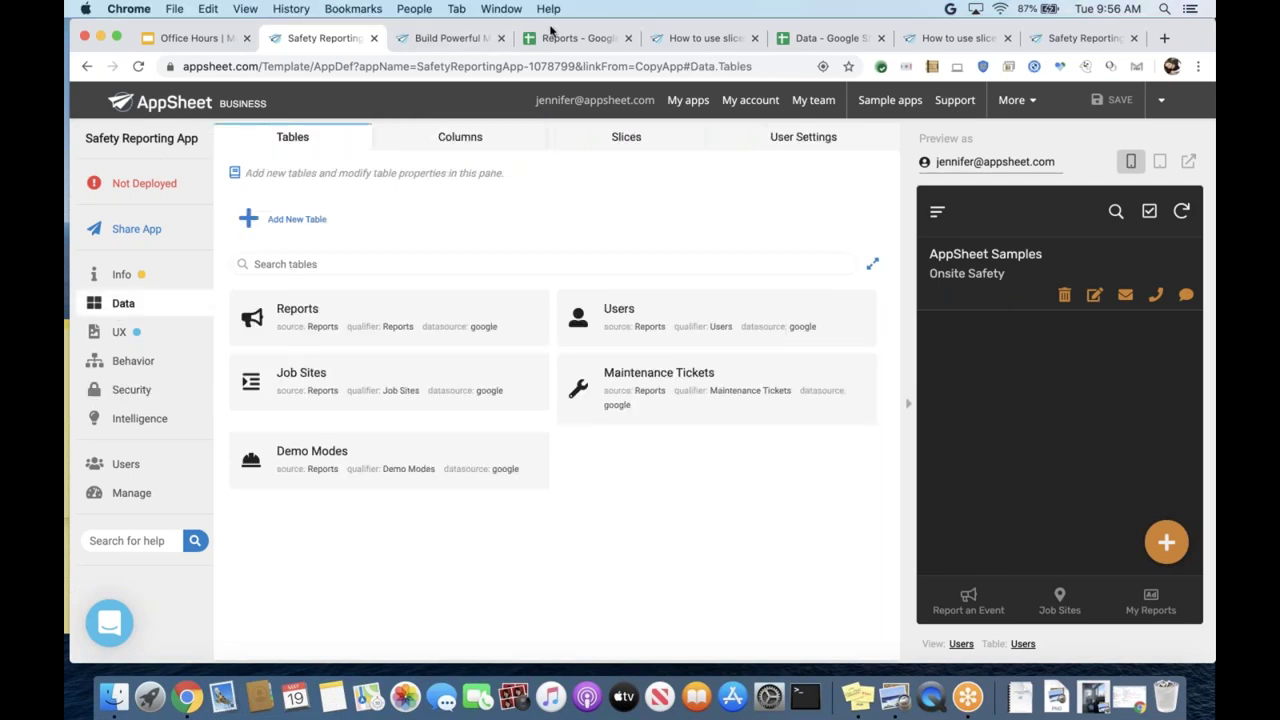
{"action": "left_click", "coordinate": [553, 36]}
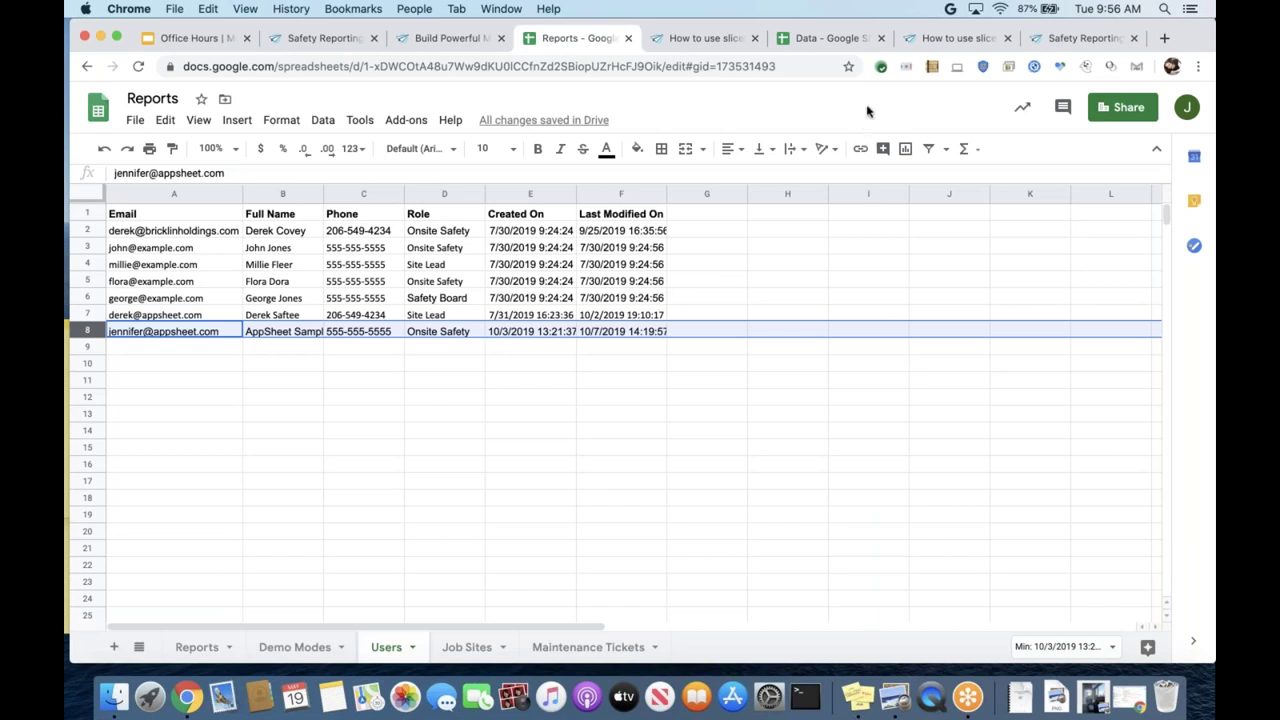
- Deselect row 8 in the Users sheet and return to the [Email]=USEREMAIL() test results
{"action": "left_click", "coordinate": [214, 350]}
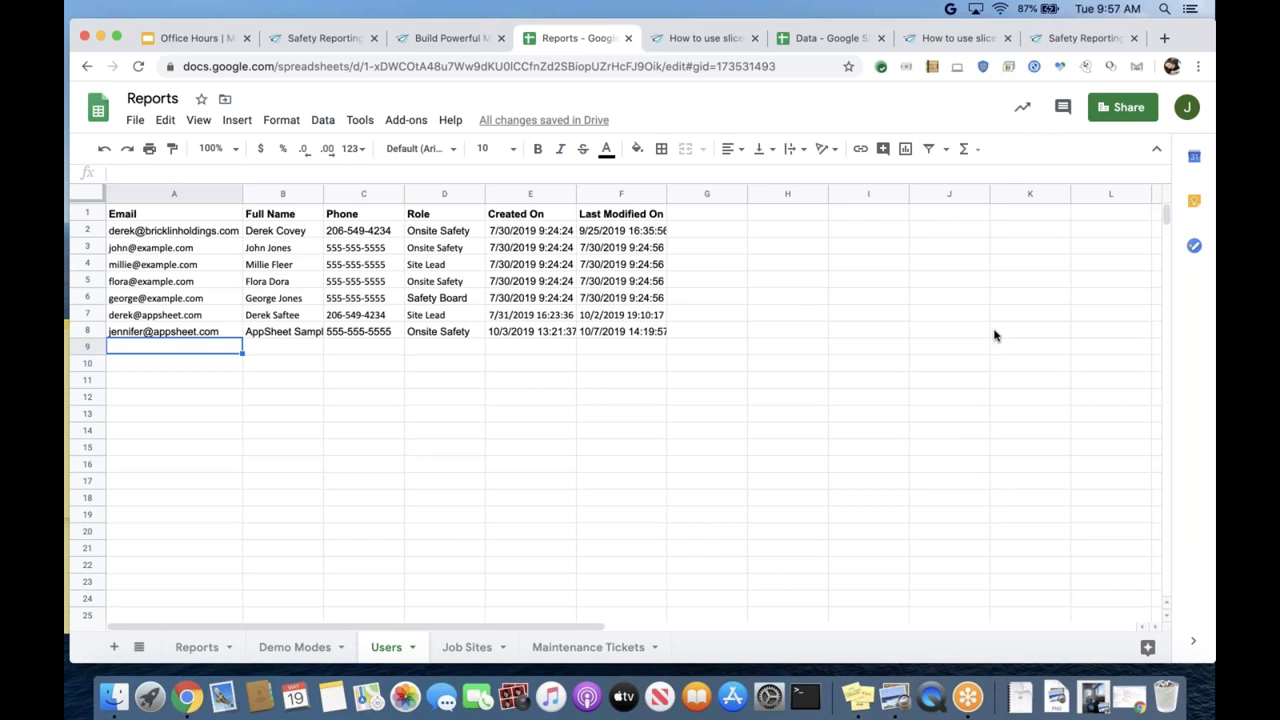
{"action": "left_click", "coordinate": [450, 38]}
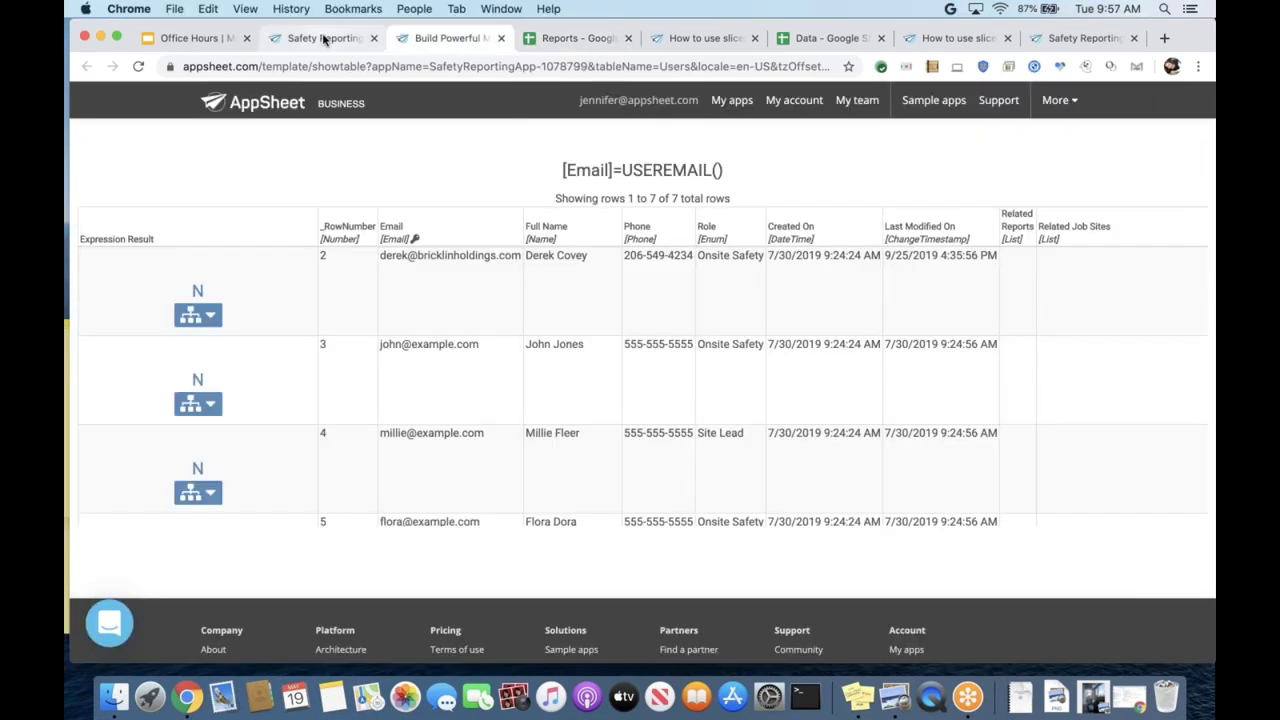
- Show the Users table's 10 columns, with Email as key and Full Name as label
{"action": "left_click", "coordinate": [323, 38]}
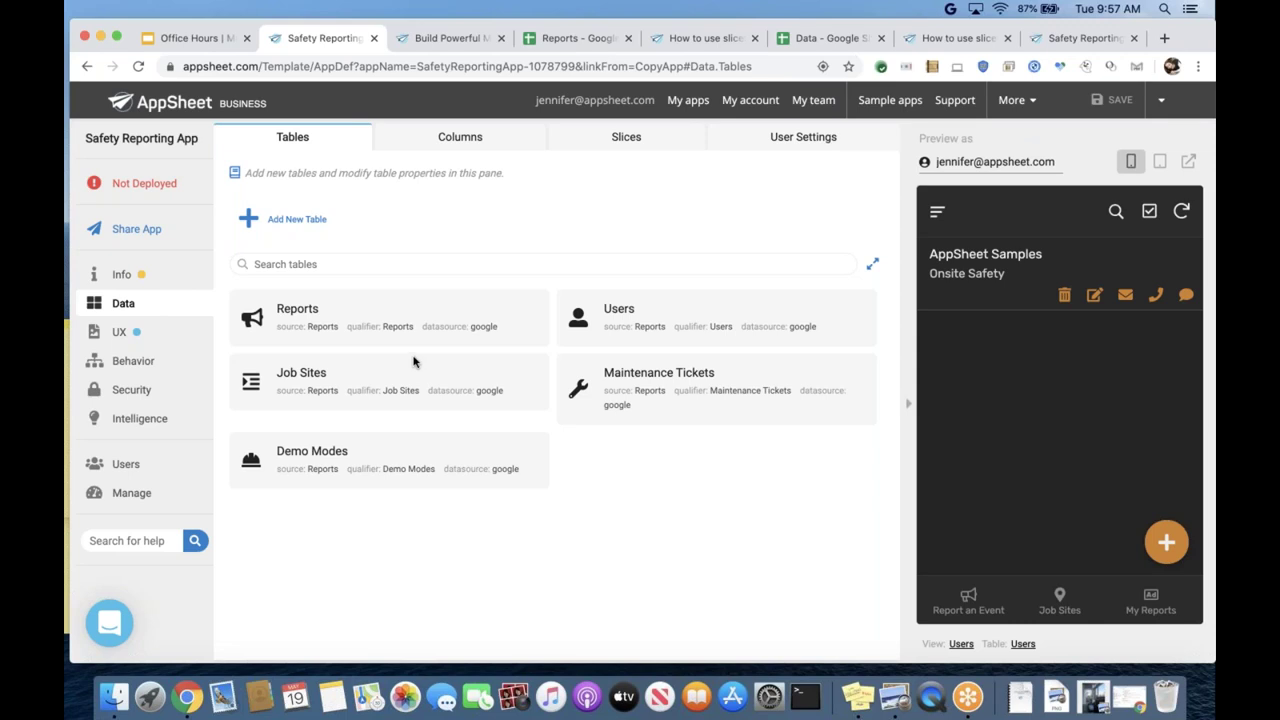
{"action": "left_click", "coordinate": [606, 318]}
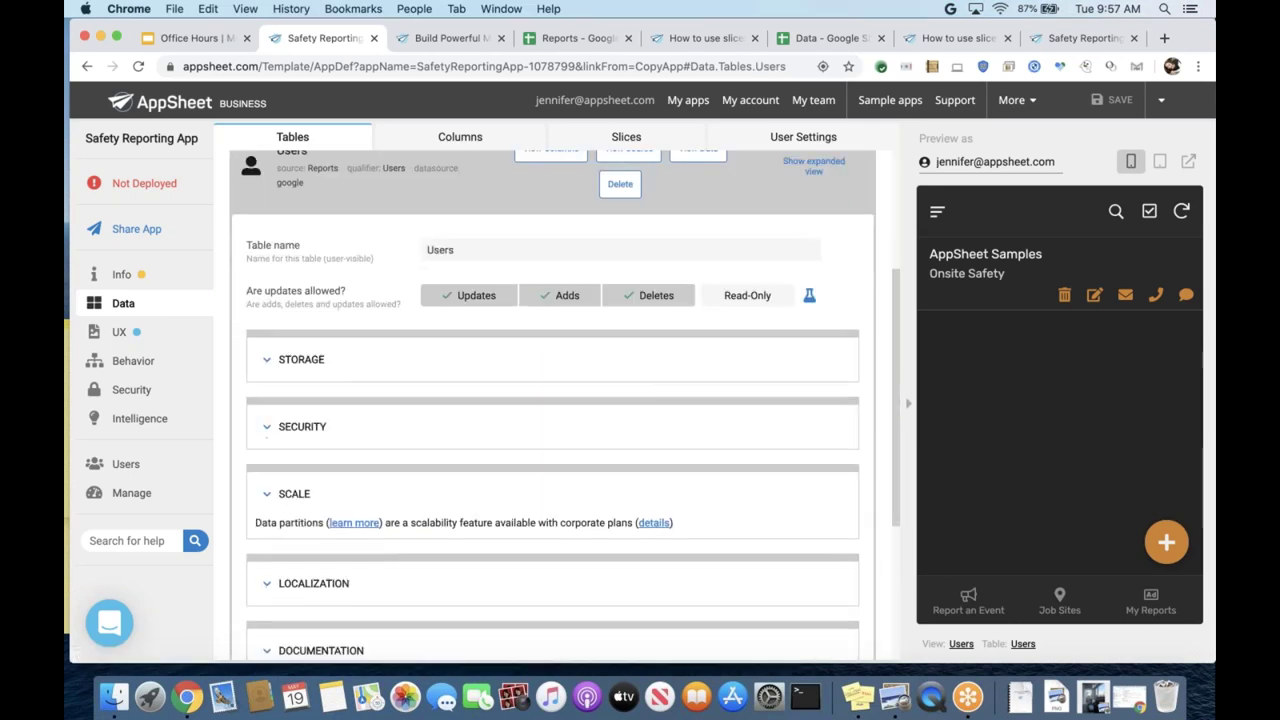
{"action": "left_click", "coordinate": [545, 188]}
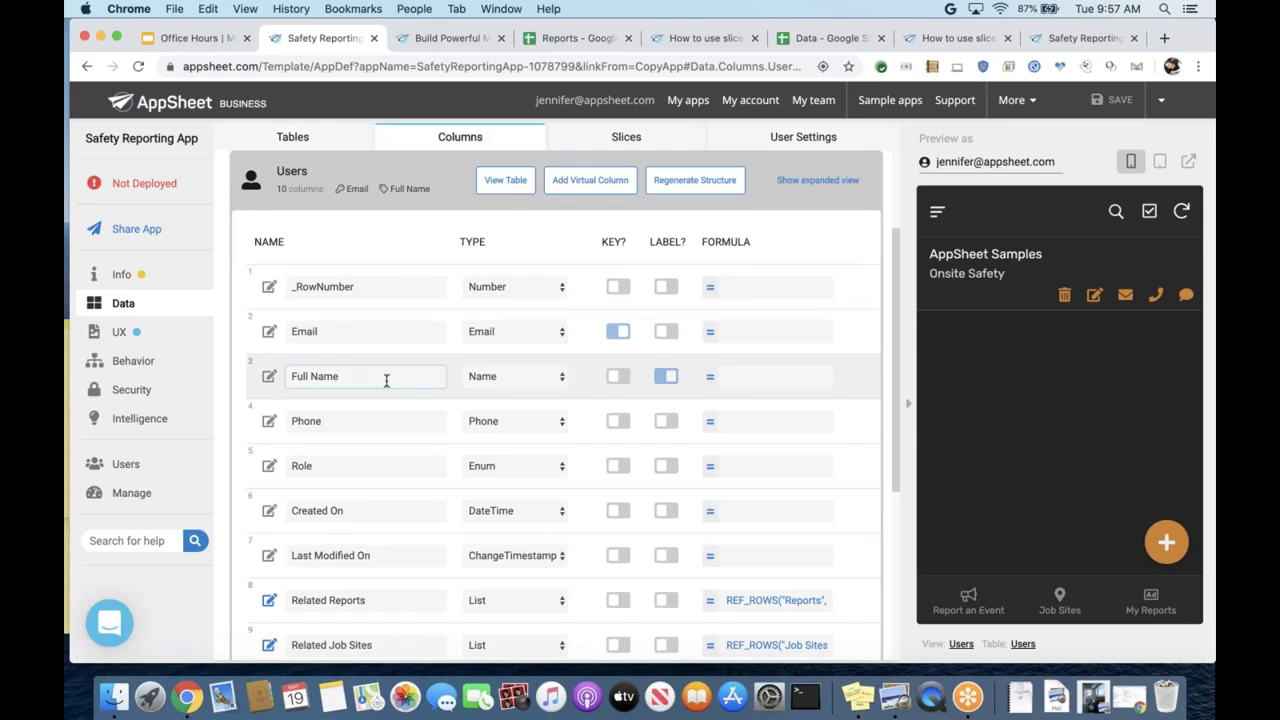
{"action": "scroll", "coordinate": [386, 380], "scroll_direction": "down", "scroll_amount": 2}
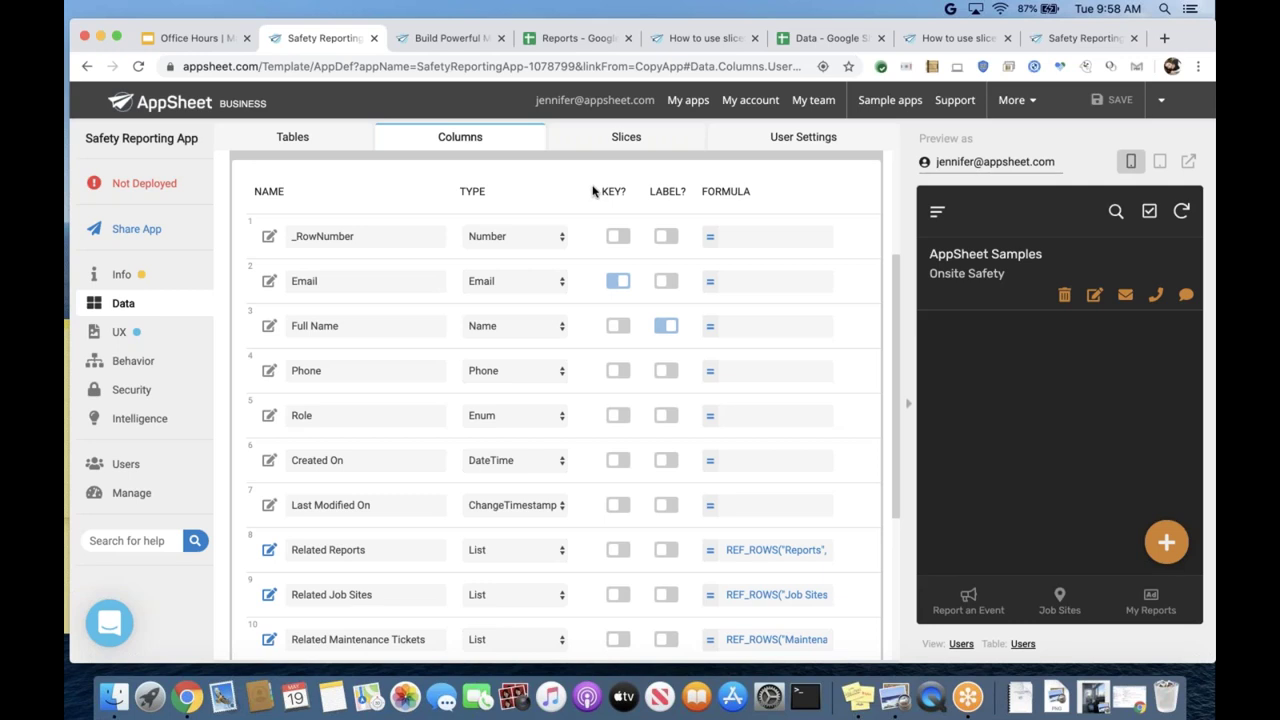
{"action": "scroll", "coordinate": [593, 190], "scroll_direction": "up", "scroll_amount": 2}
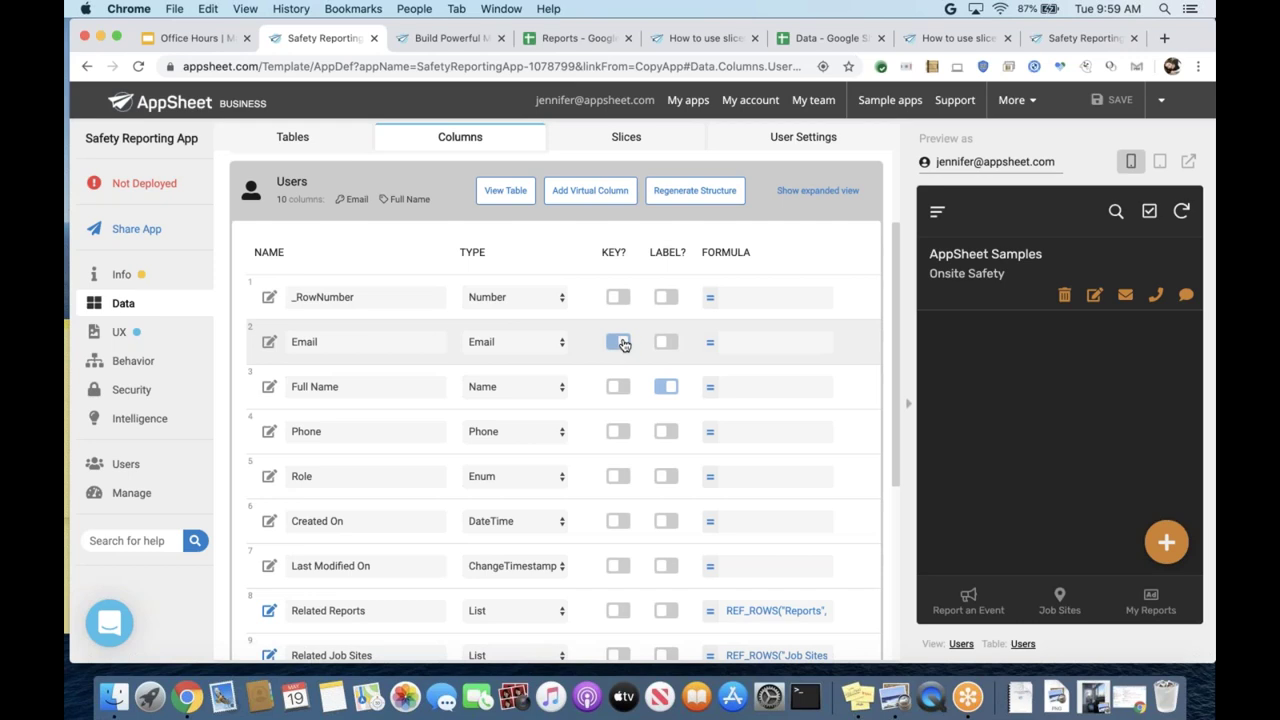
{"action": "scroll", "coordinate": [622, 344], "scroll_direction": "down", "scroll_amount": 6}
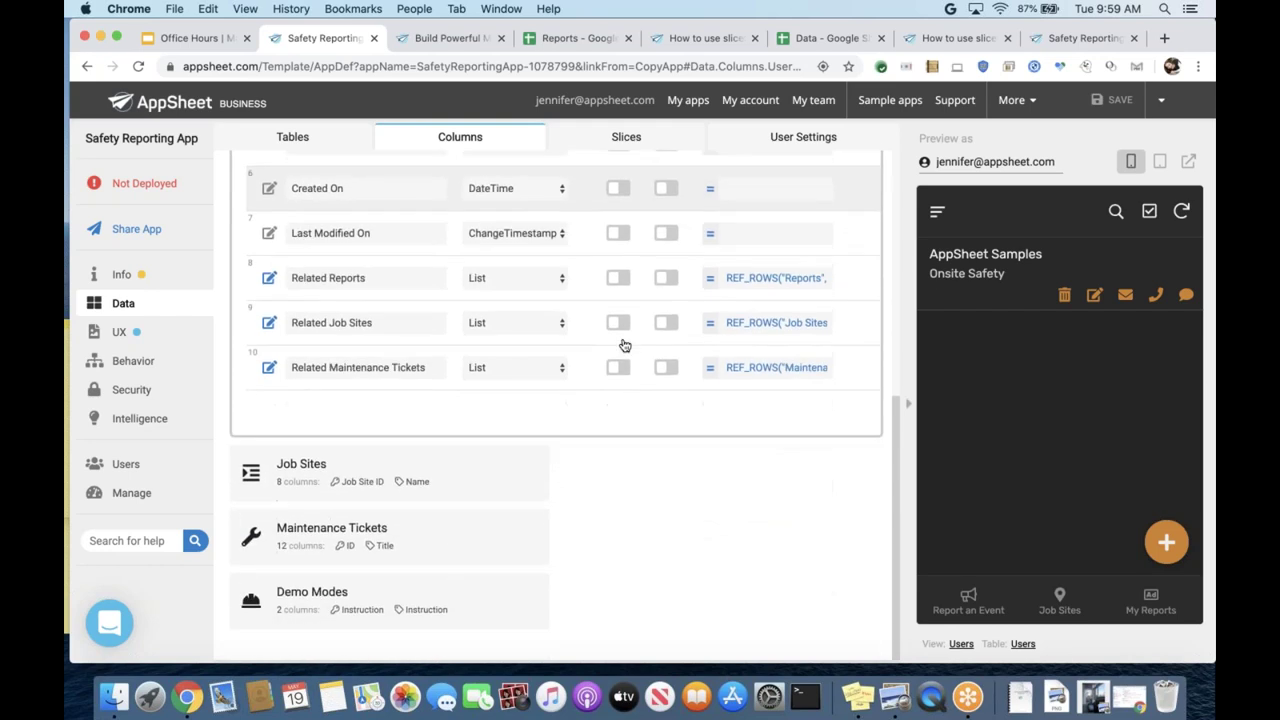
{"action": "scroll", "coordinate": [622, 344], "scroll_direction": "up", "scroll_amount": 6}
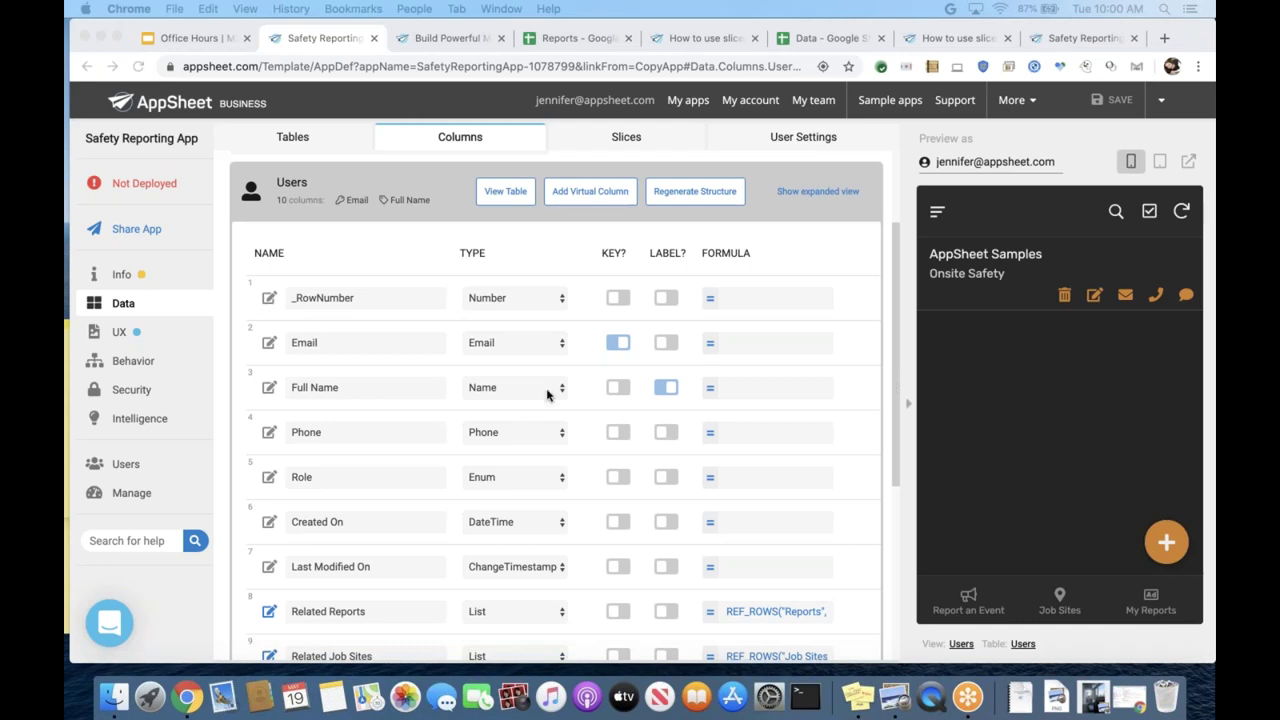
- Open the Reports spreadsheet's Maintenance Tickets sheet and select its Created By column C
{"action": "left_click", "coordinate": [547, 40]}
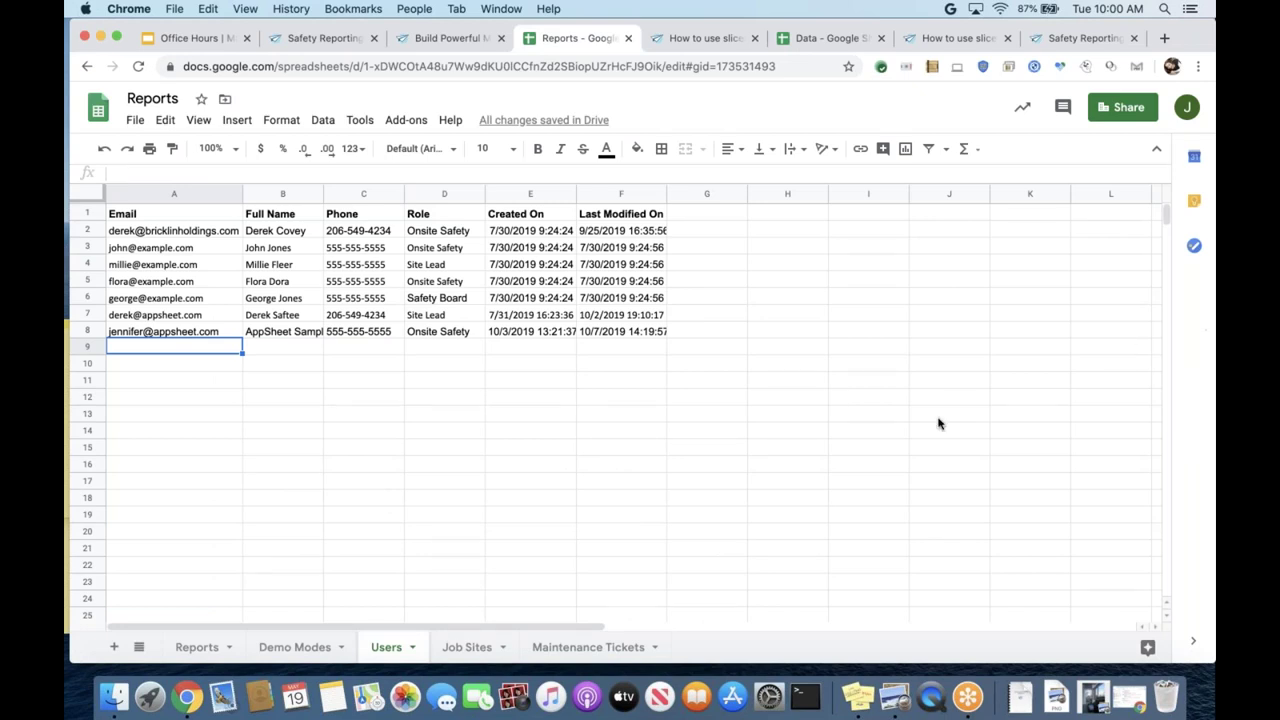
{"action": "left_click", "coordinate": [566, 647]}
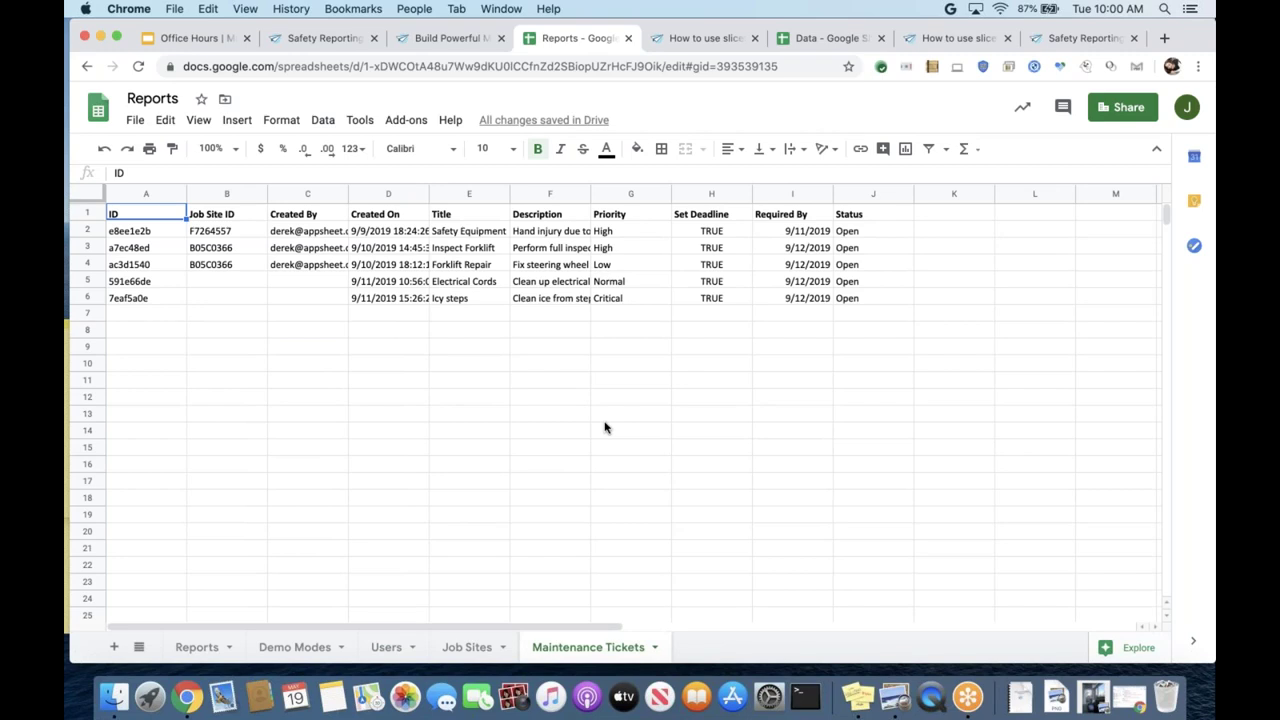
{"action": "left_click", "coordinate": [320, 193]}
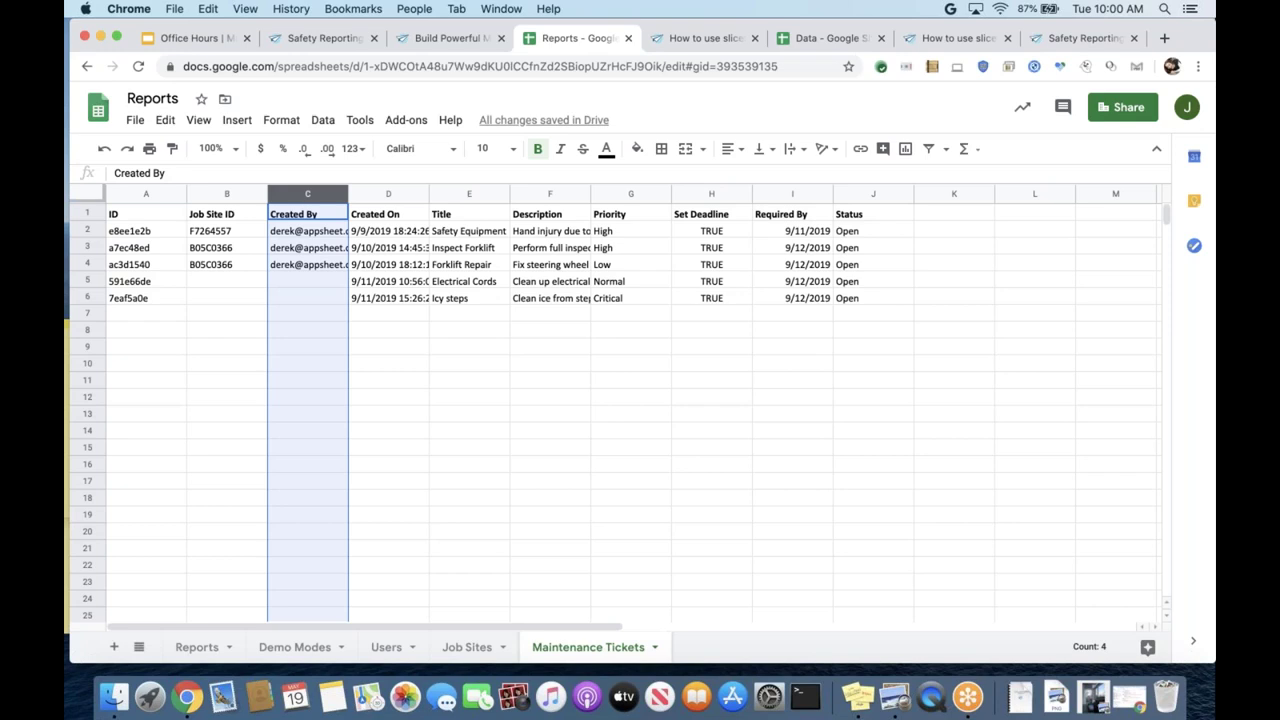